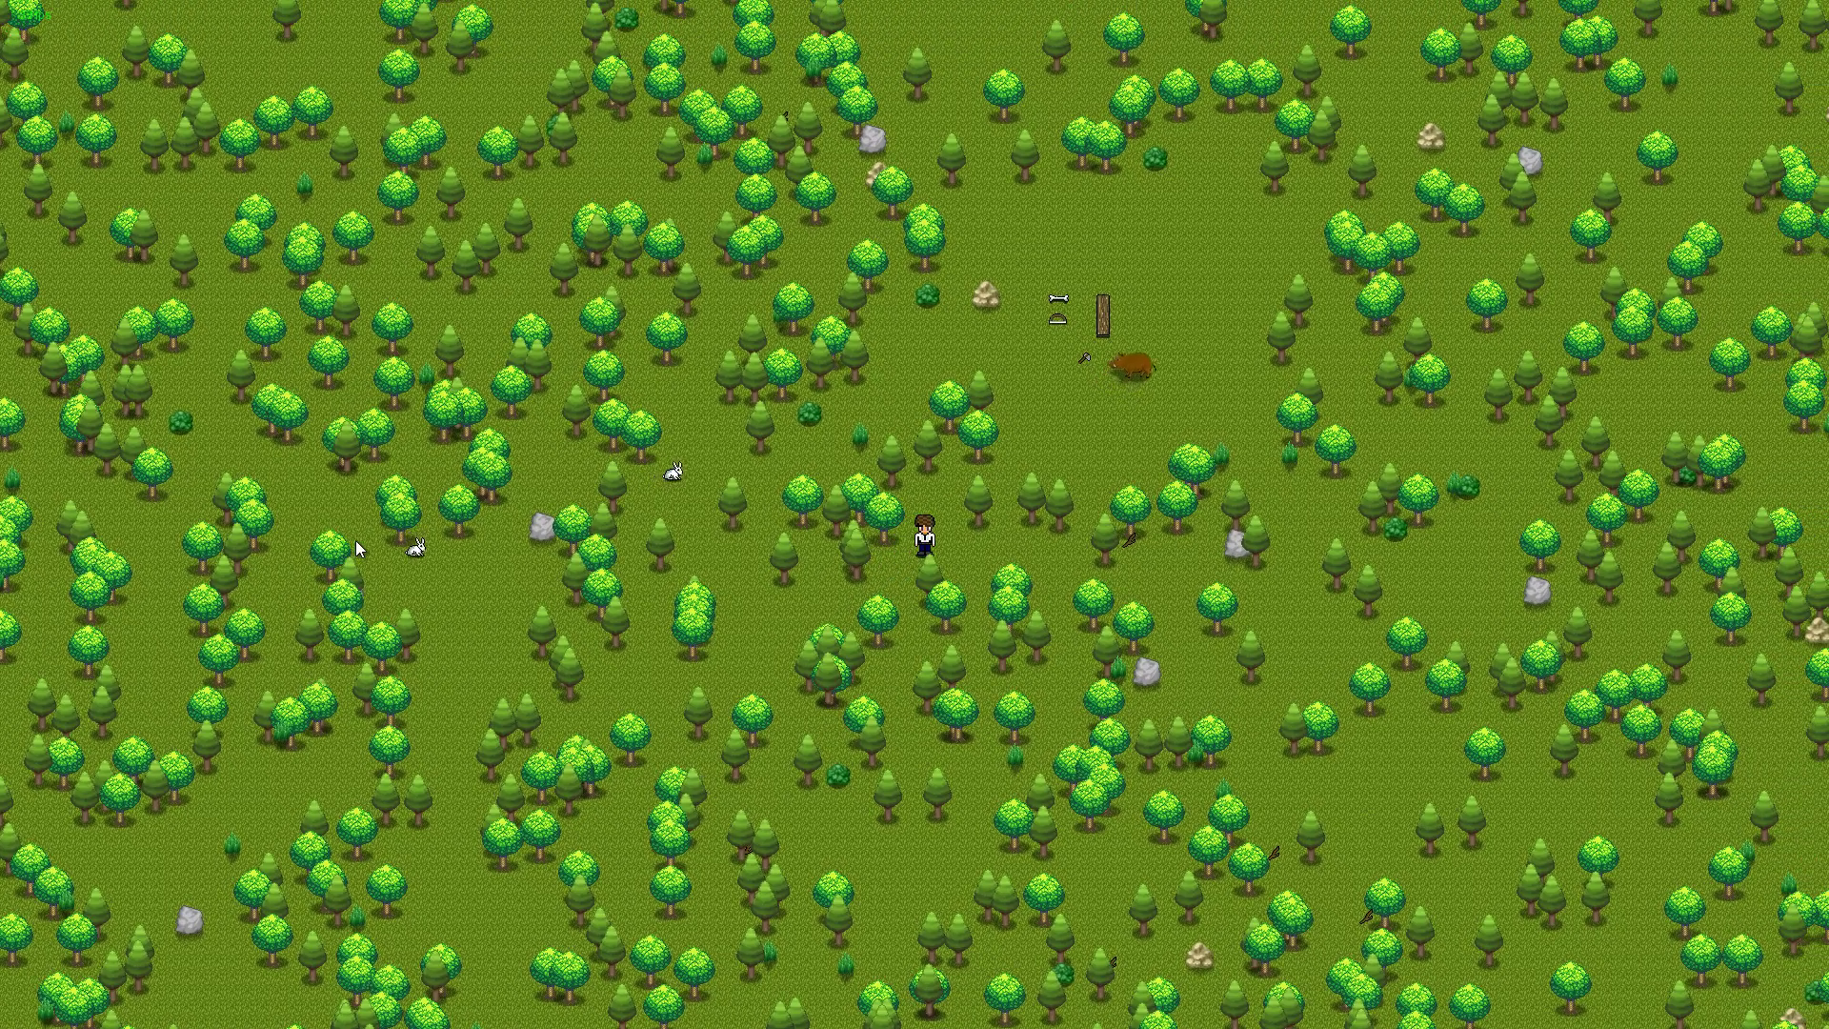
# Walk the character up and to the left toward the items in the clearing
pyautogui.press('Up')
pyautogui.press('Left')
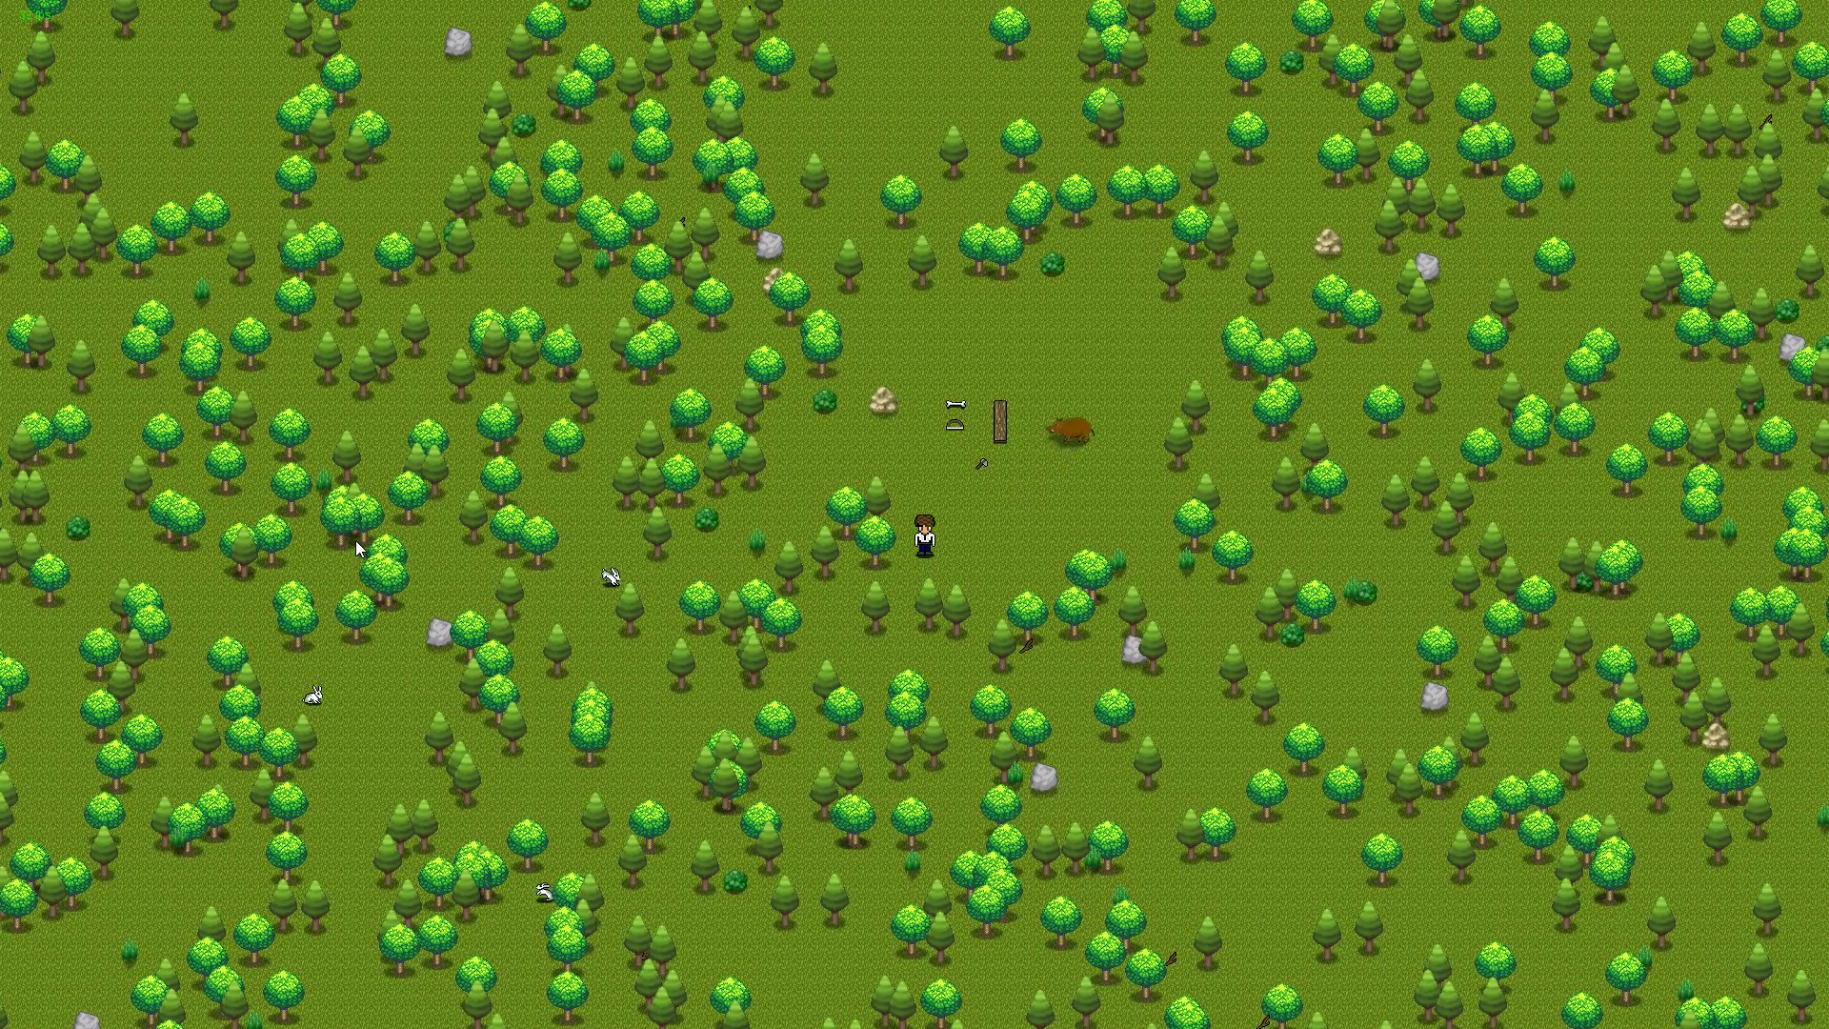
pyautogui.press('Up')
pyautogui.press('Left')
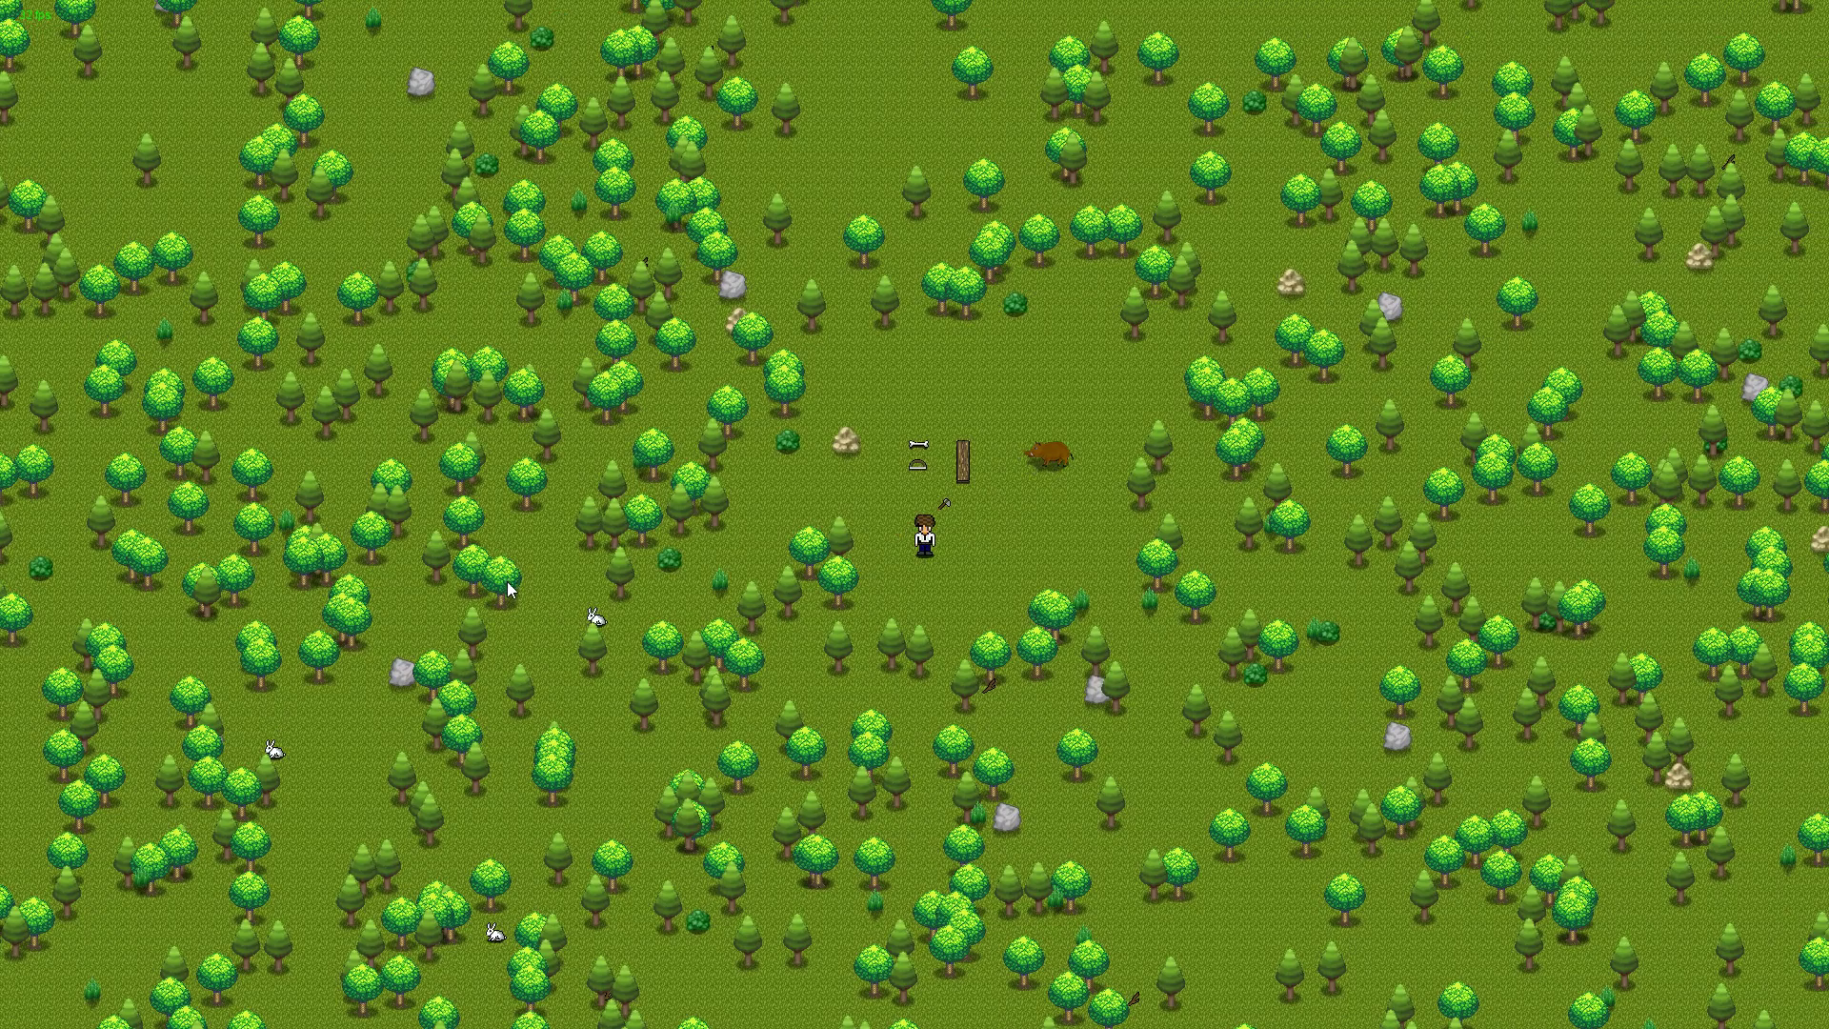
pyautogui.press('Up')
pyautogui.press('Left')
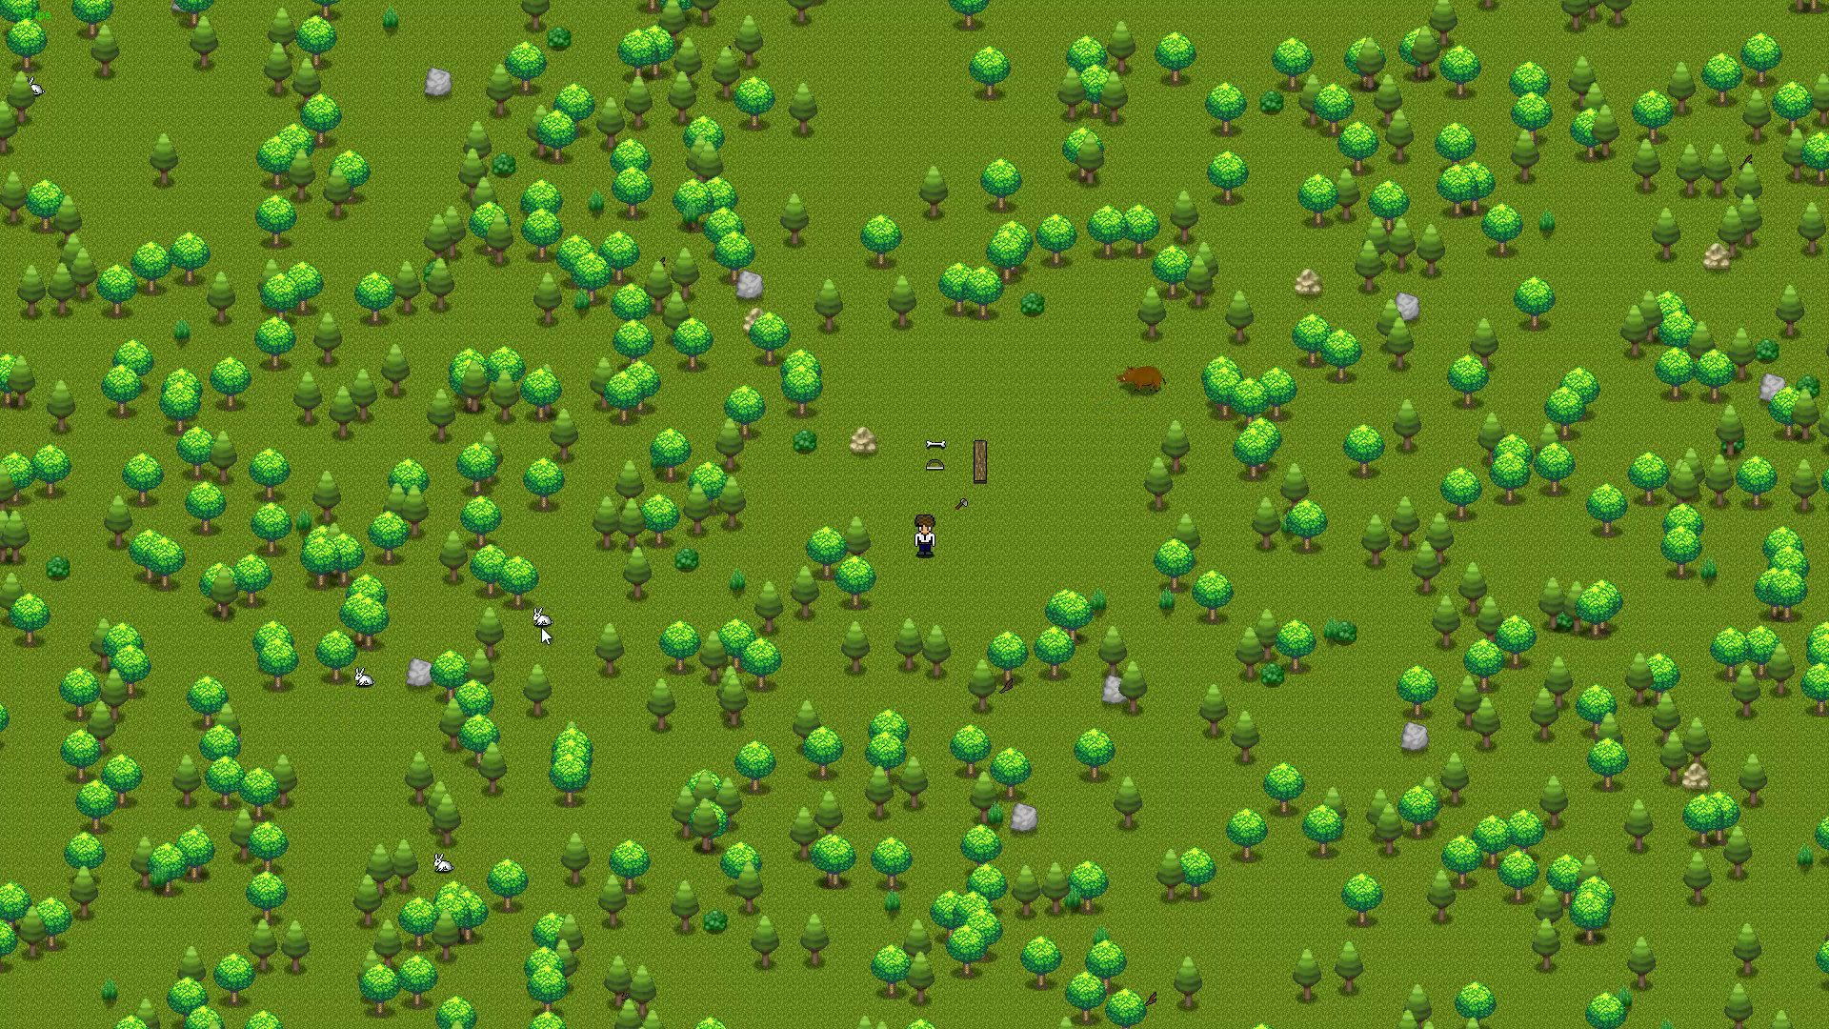
# Wander the character left, right and onward through the forest clearing
pyautogui.press('Left')
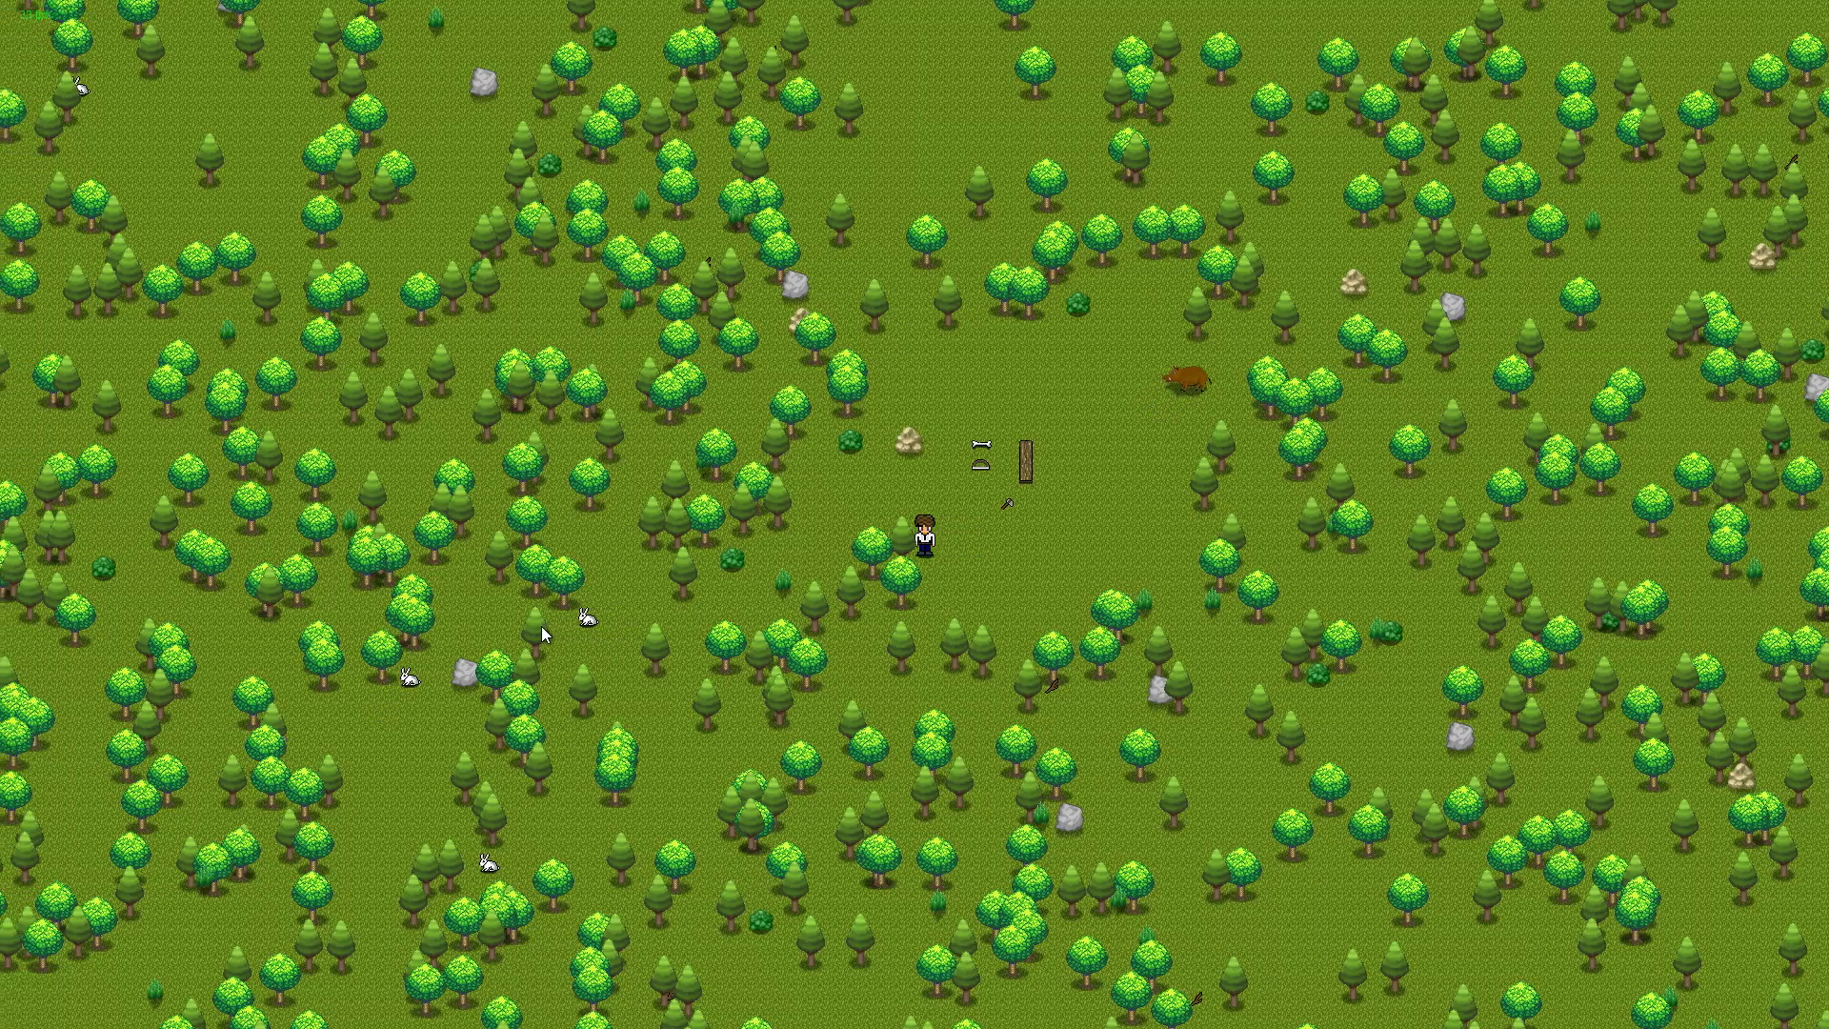
pyautogui.press('Left')
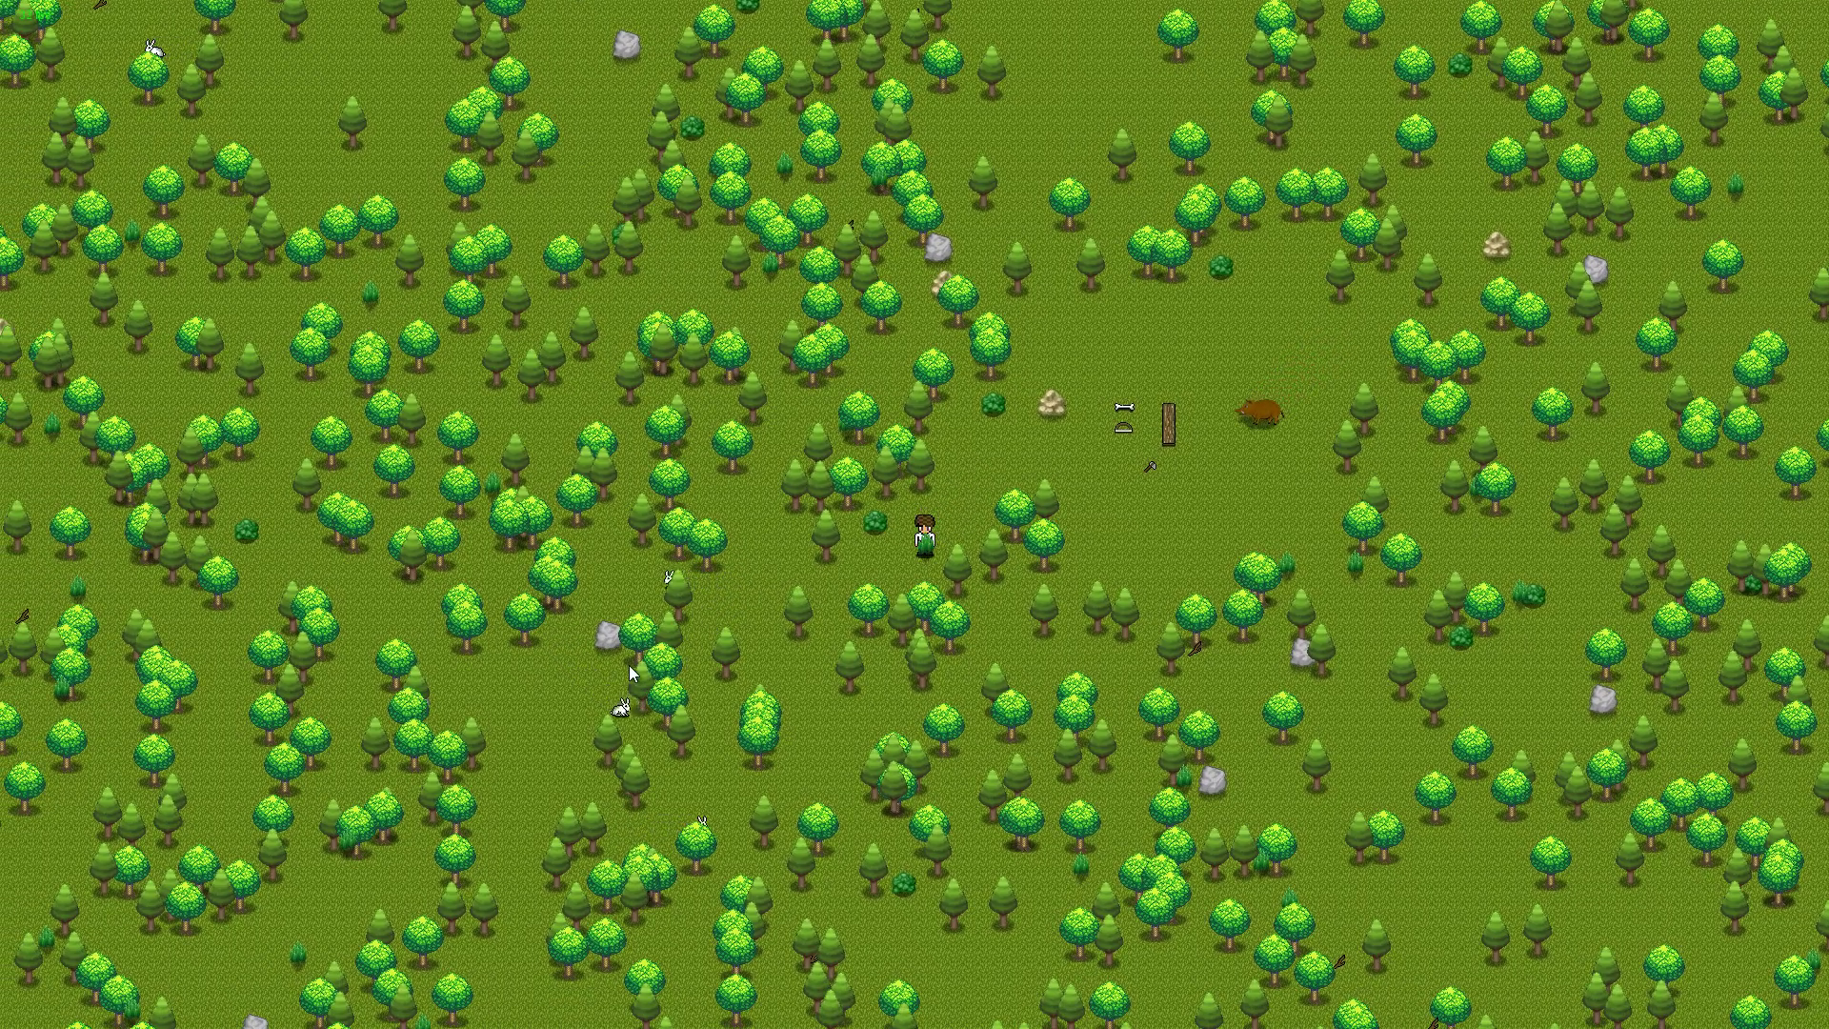
pyautogui.press('Right')
pyautogui.press('Right')
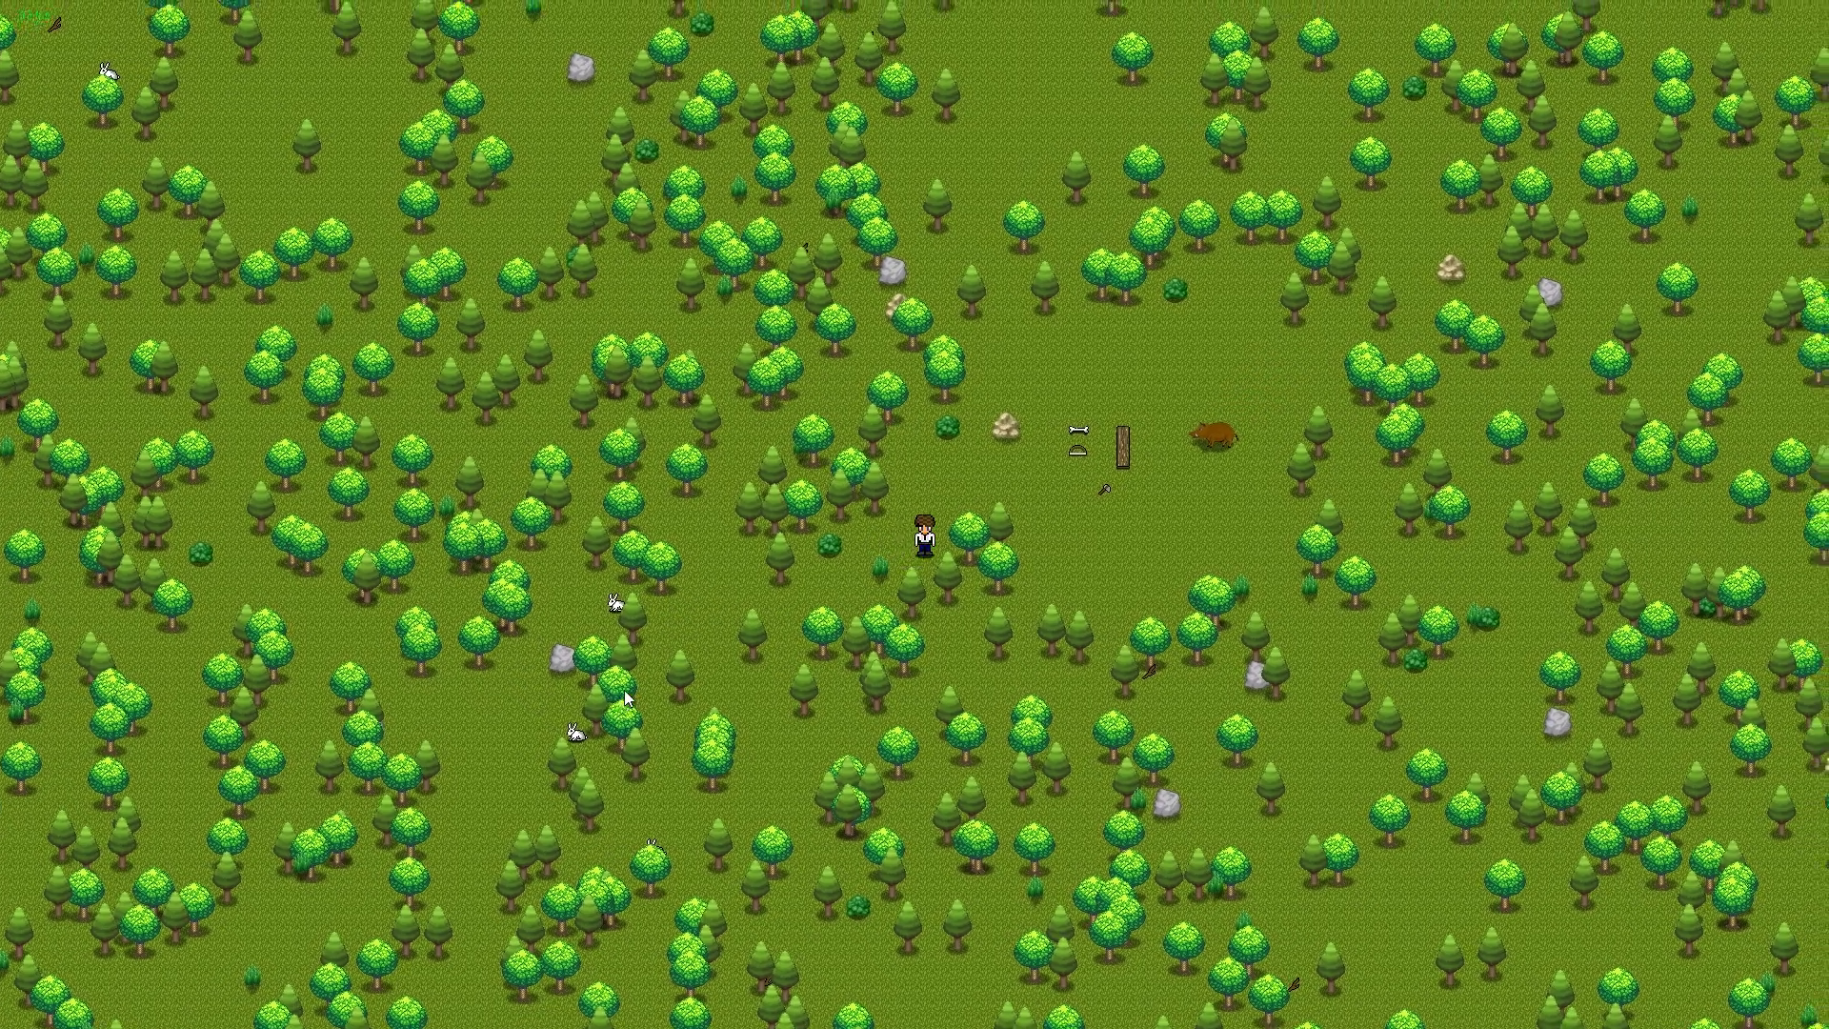
pyautogui.press('Up')
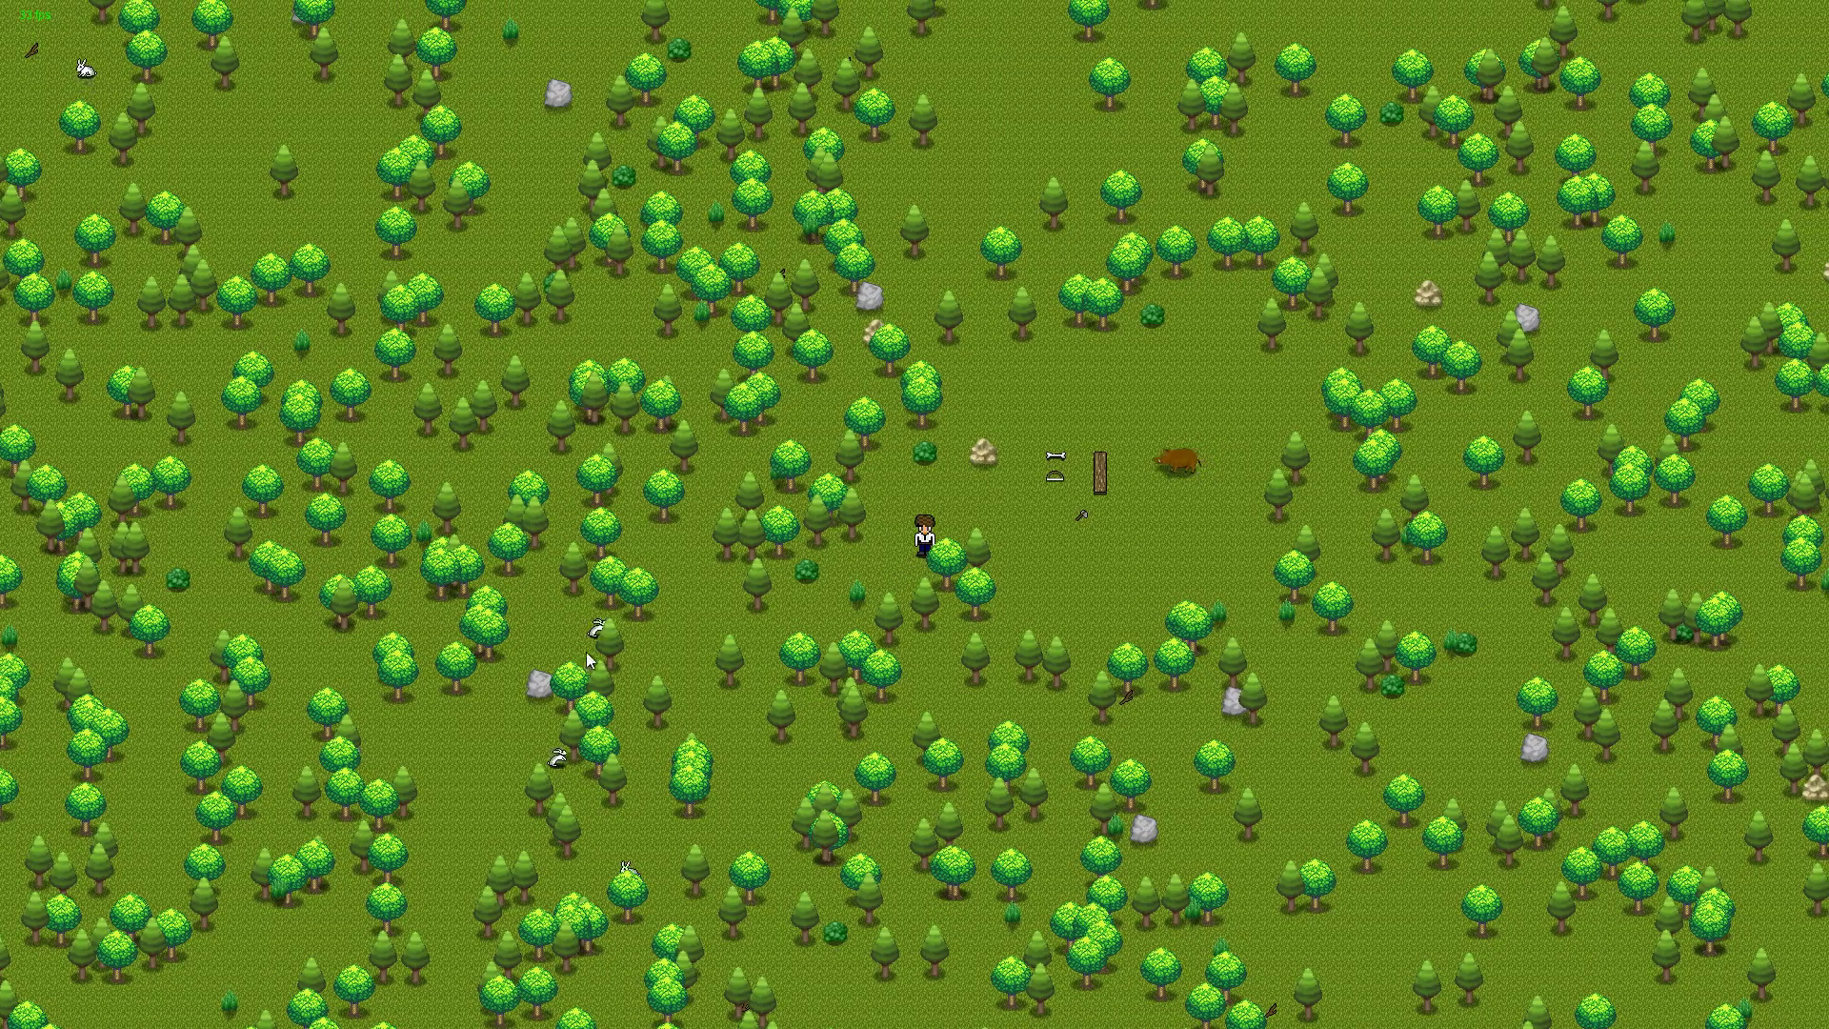
pyautogui.press('Right')
pyautogui.press('Right')
pyautogui.press('Right')
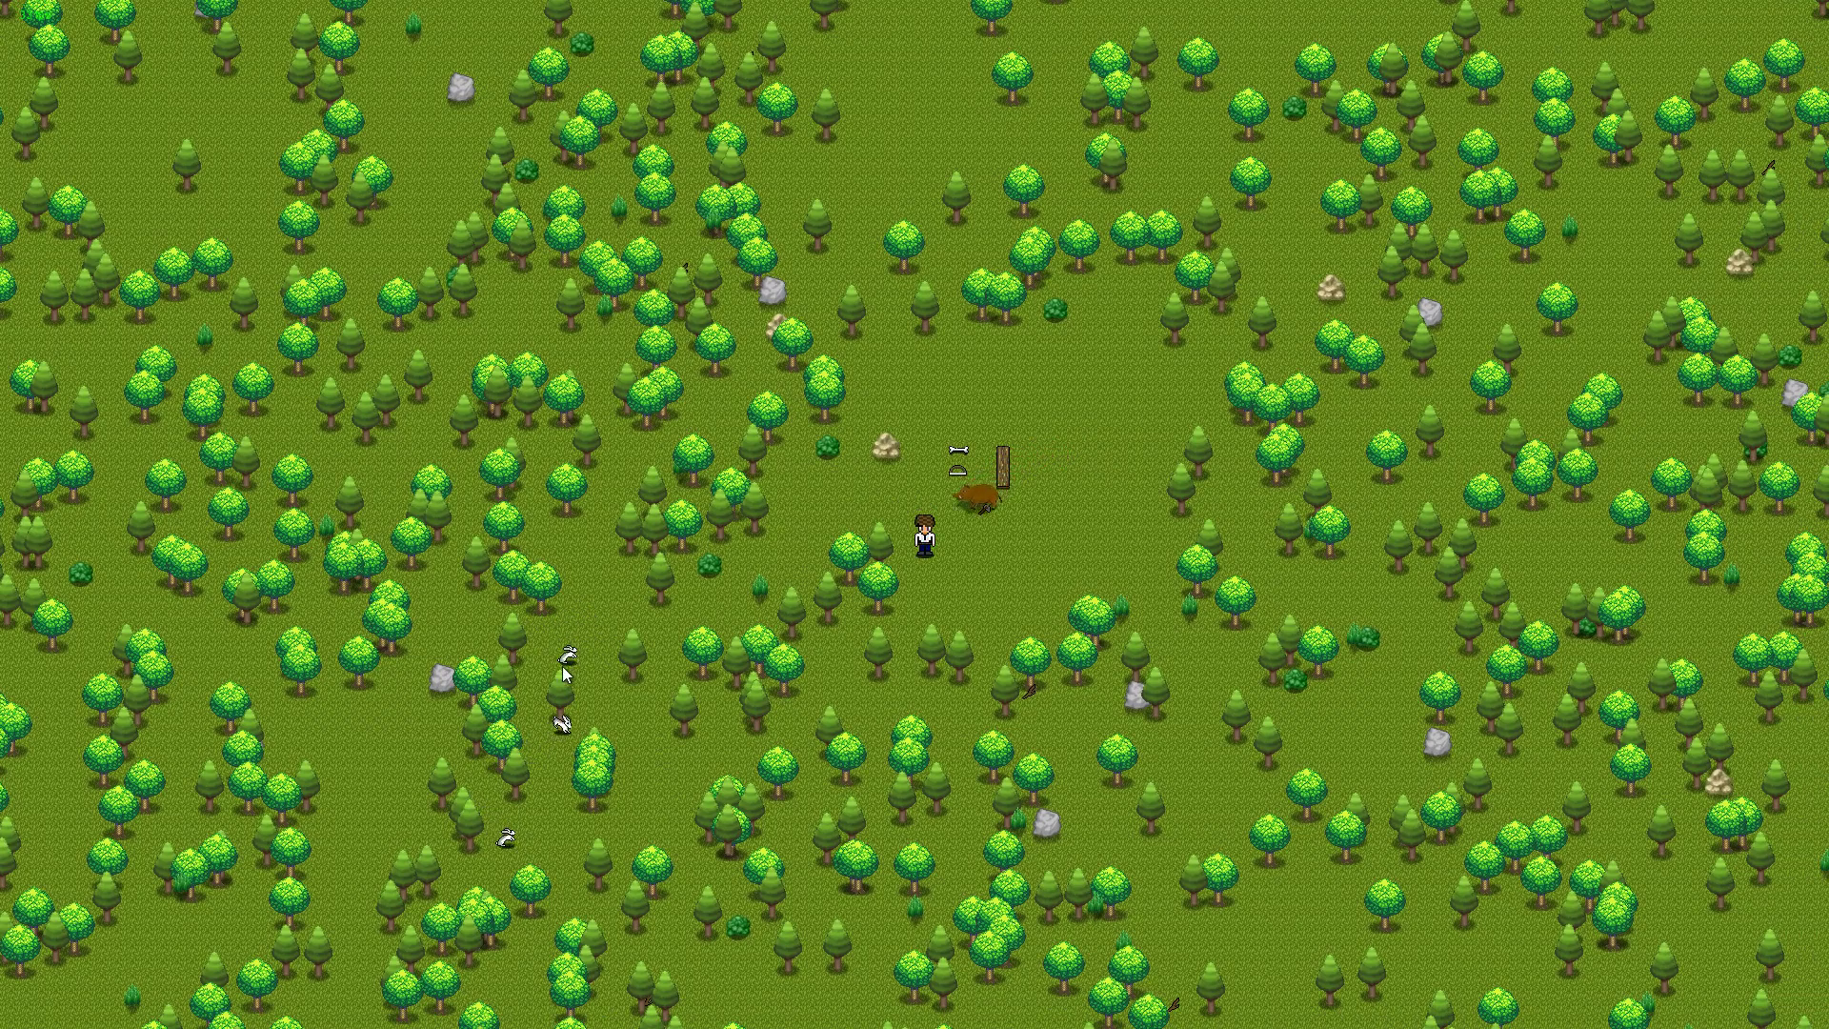
pyautogui.press('Down')
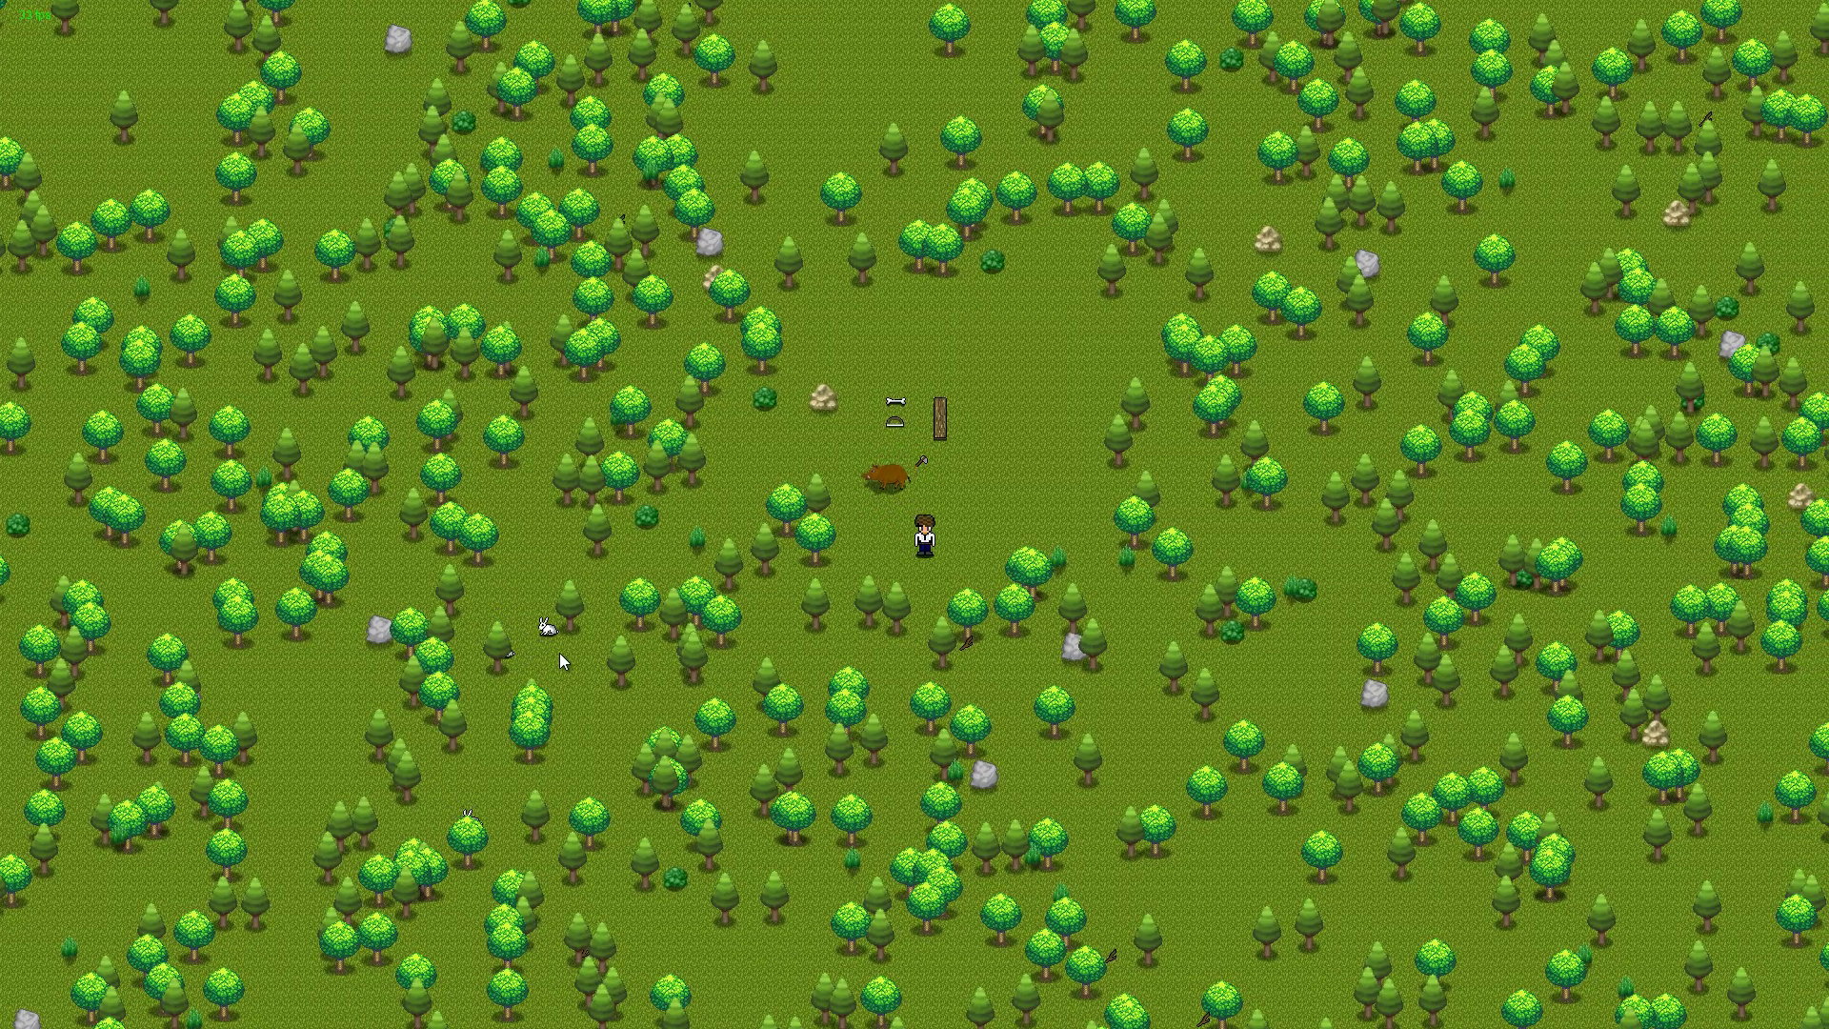
# Walk up beside the bone, then over to stand just above the log
pyautogui.press('Up')
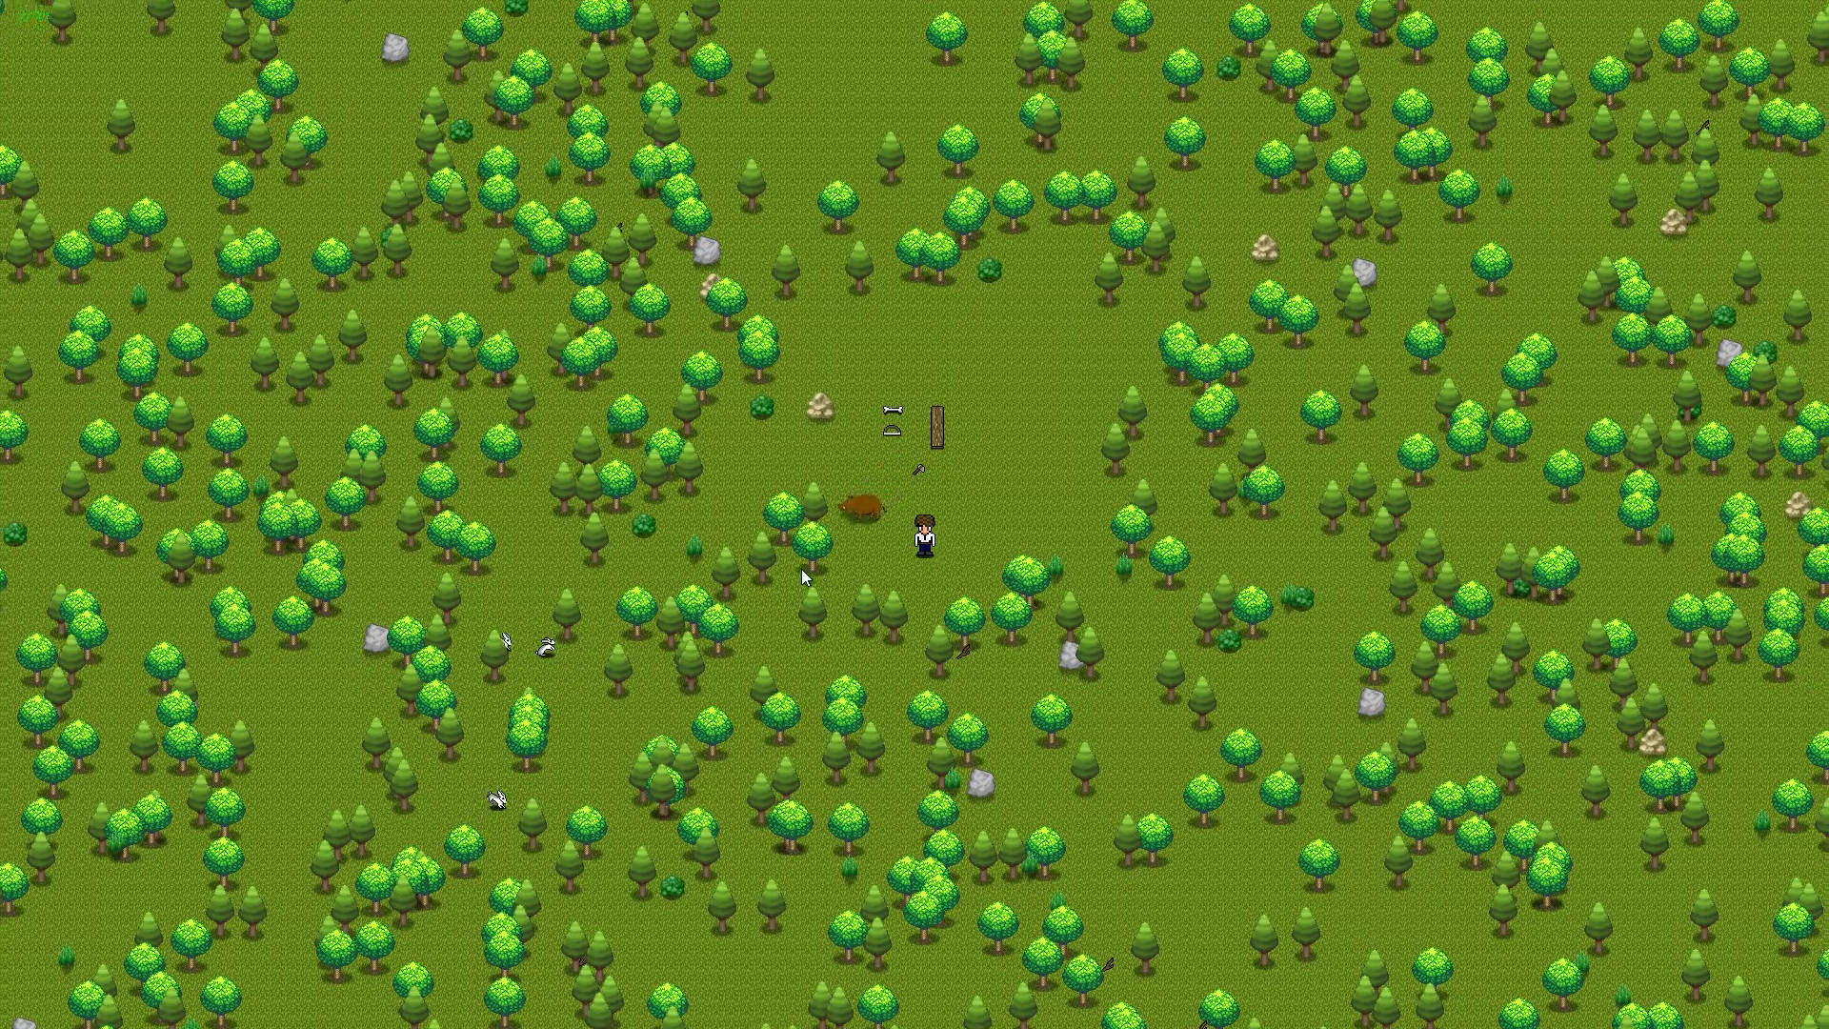
pyautogui.press('Up')
pyautogui.press('Left')
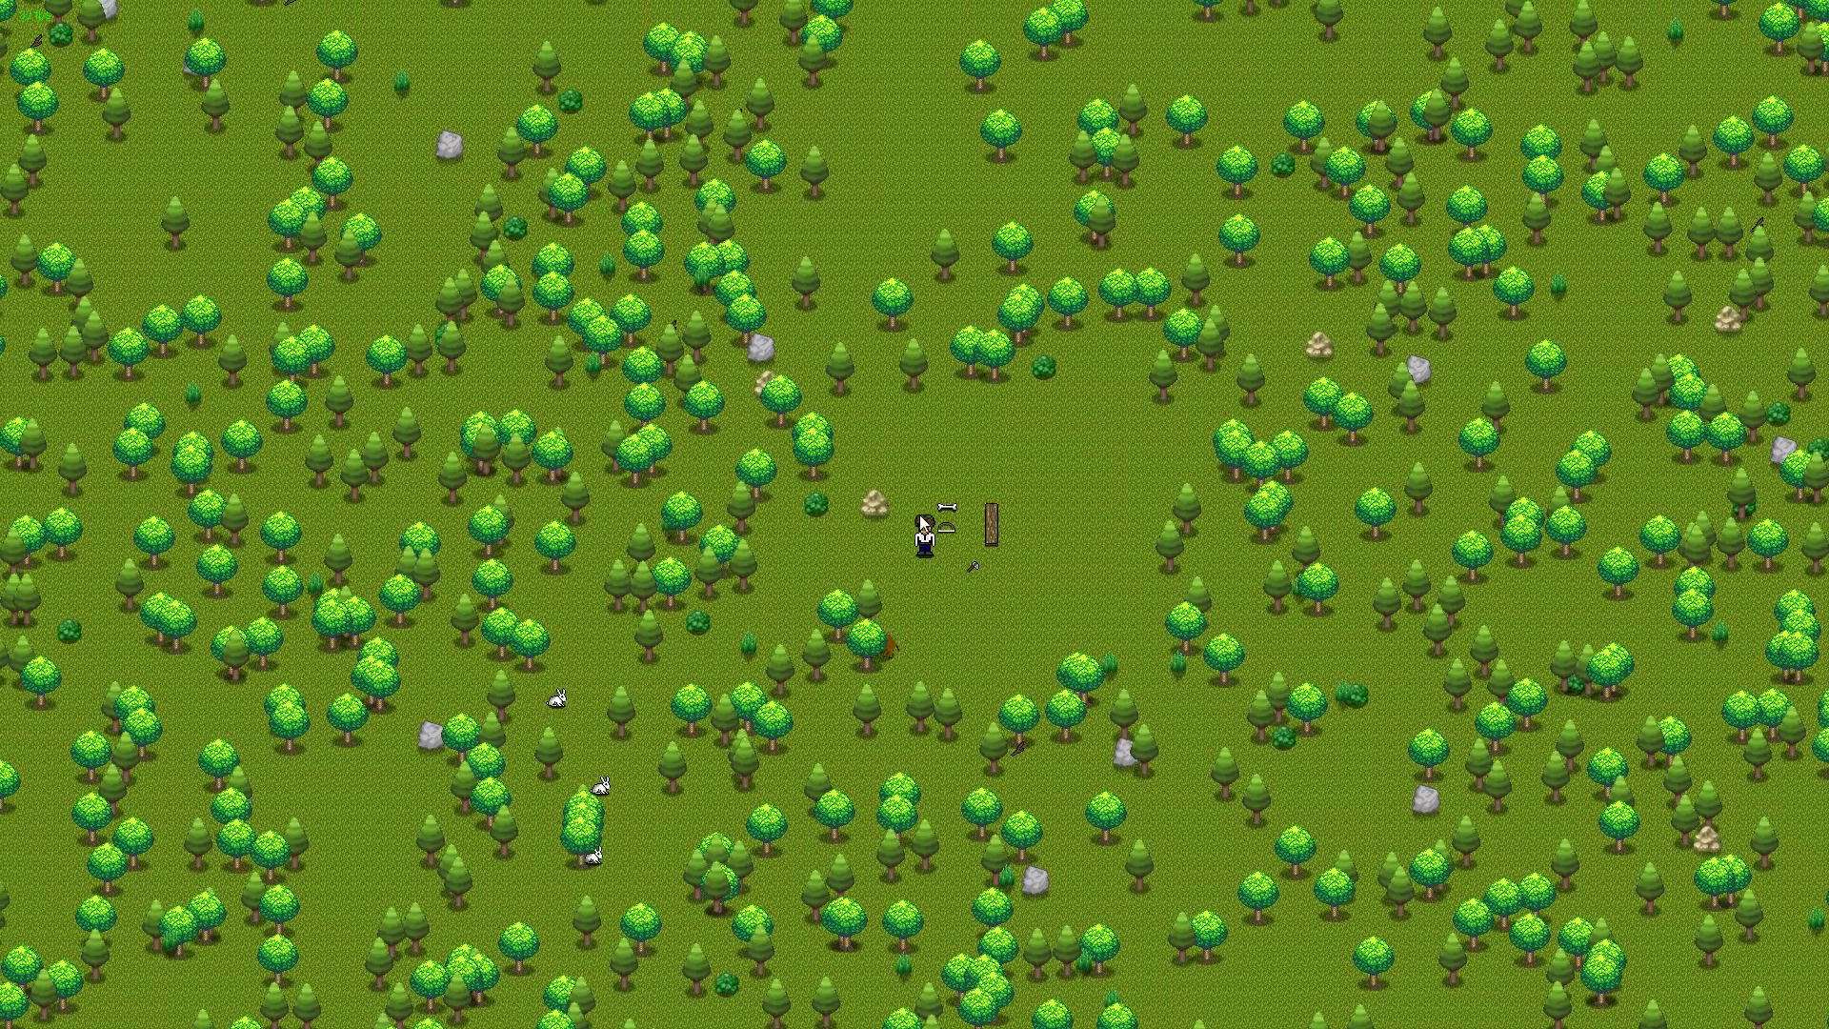
pyautogui.press('Left')
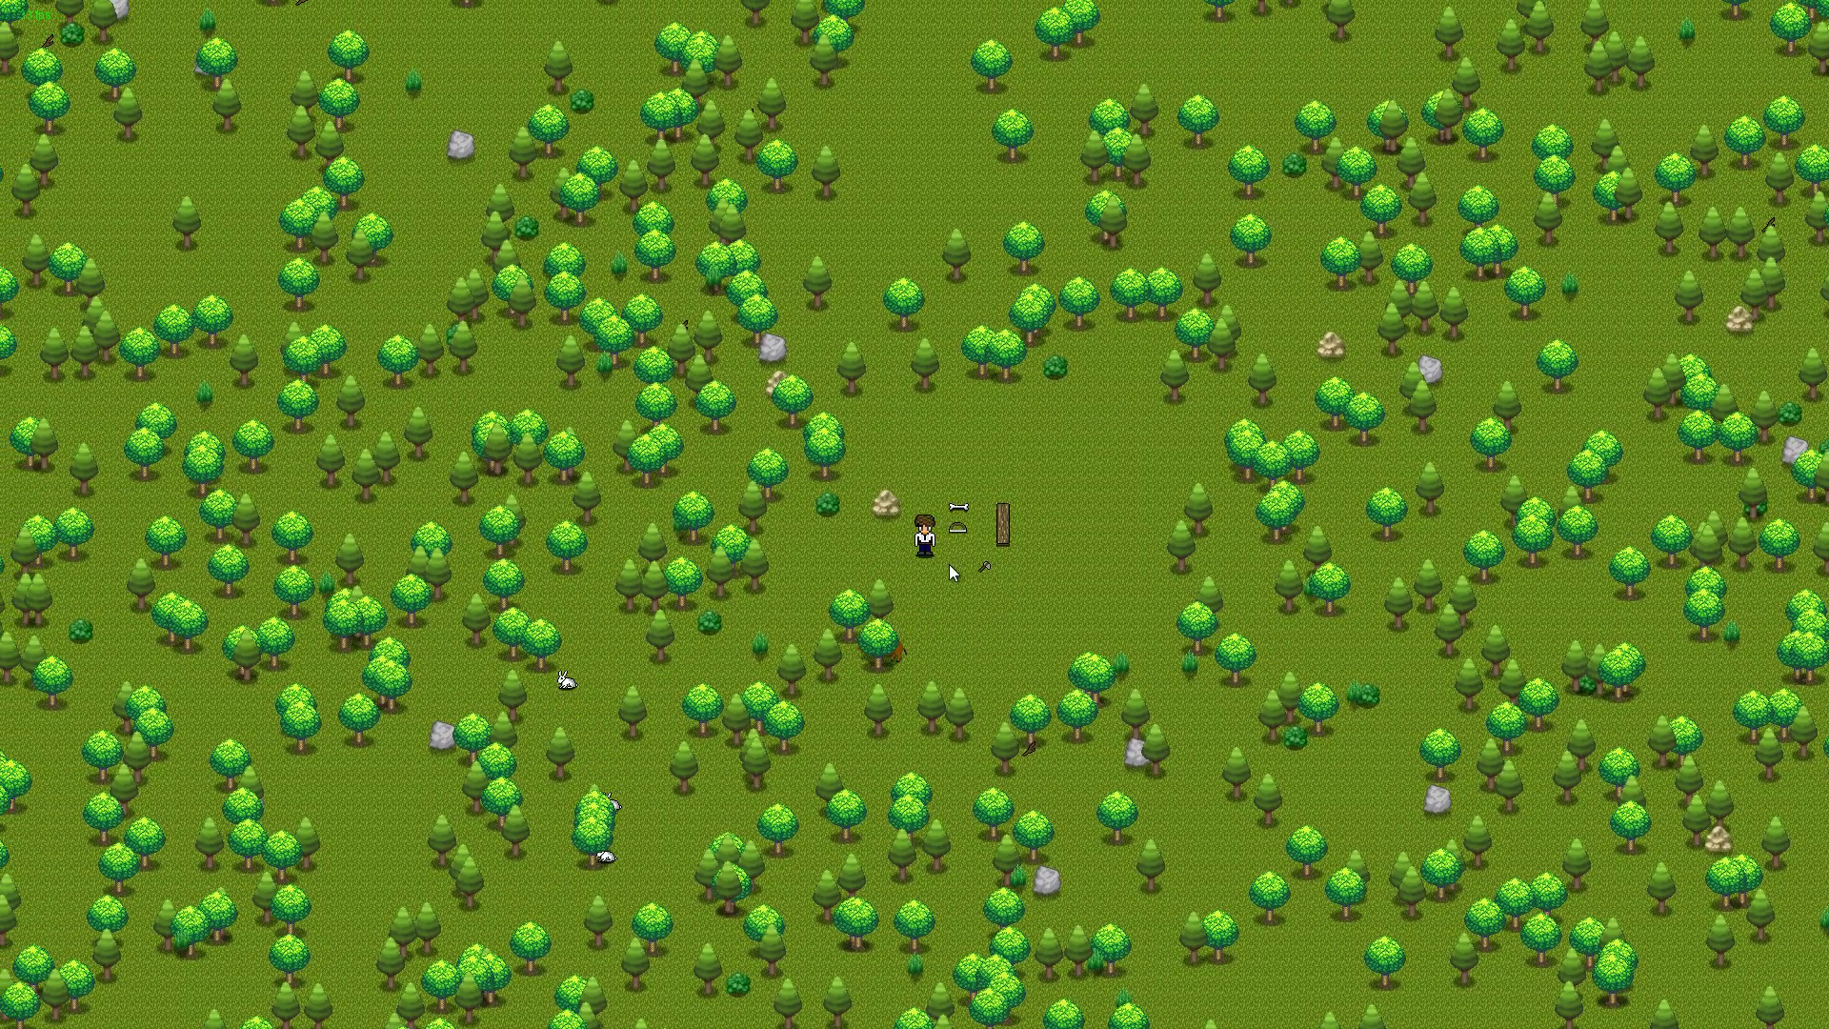
pyautogui.press('Right')
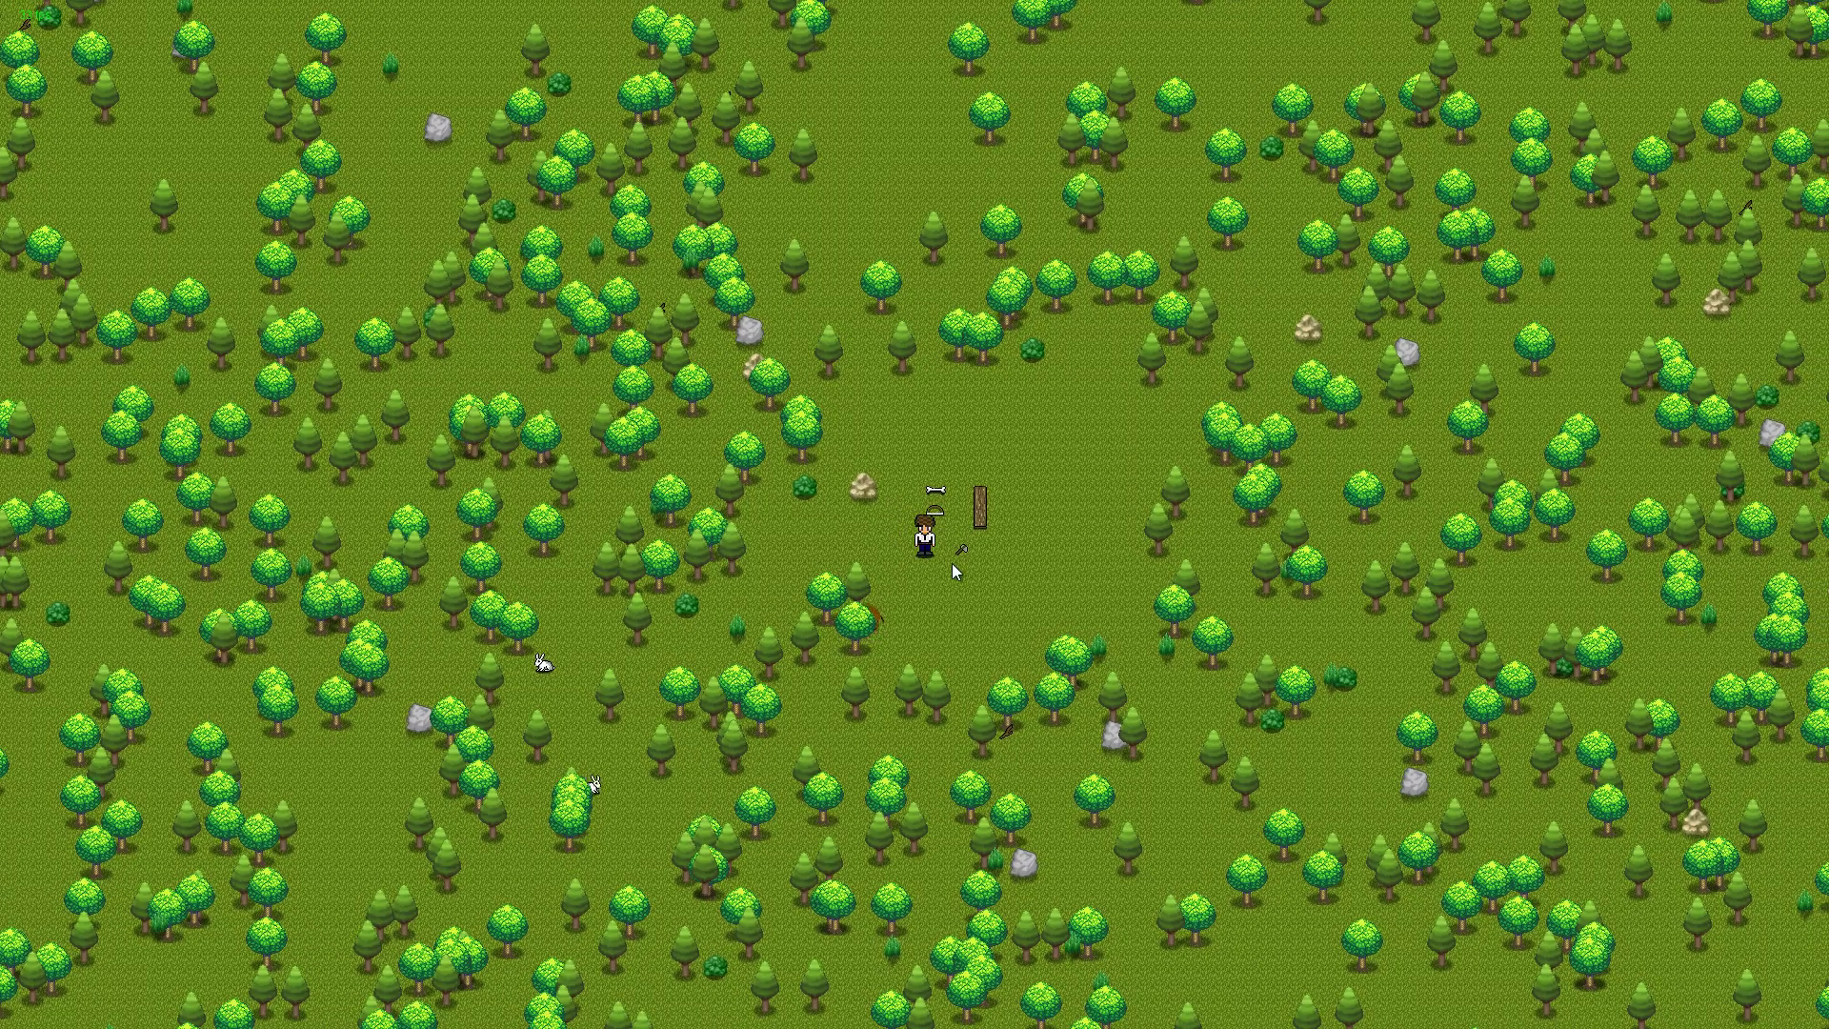
pyautogui.press('Right')
pyautogui.press('Down')
pyautogui.press('Up')
pyautogui.press('Up')
pyautogui.press('Right')
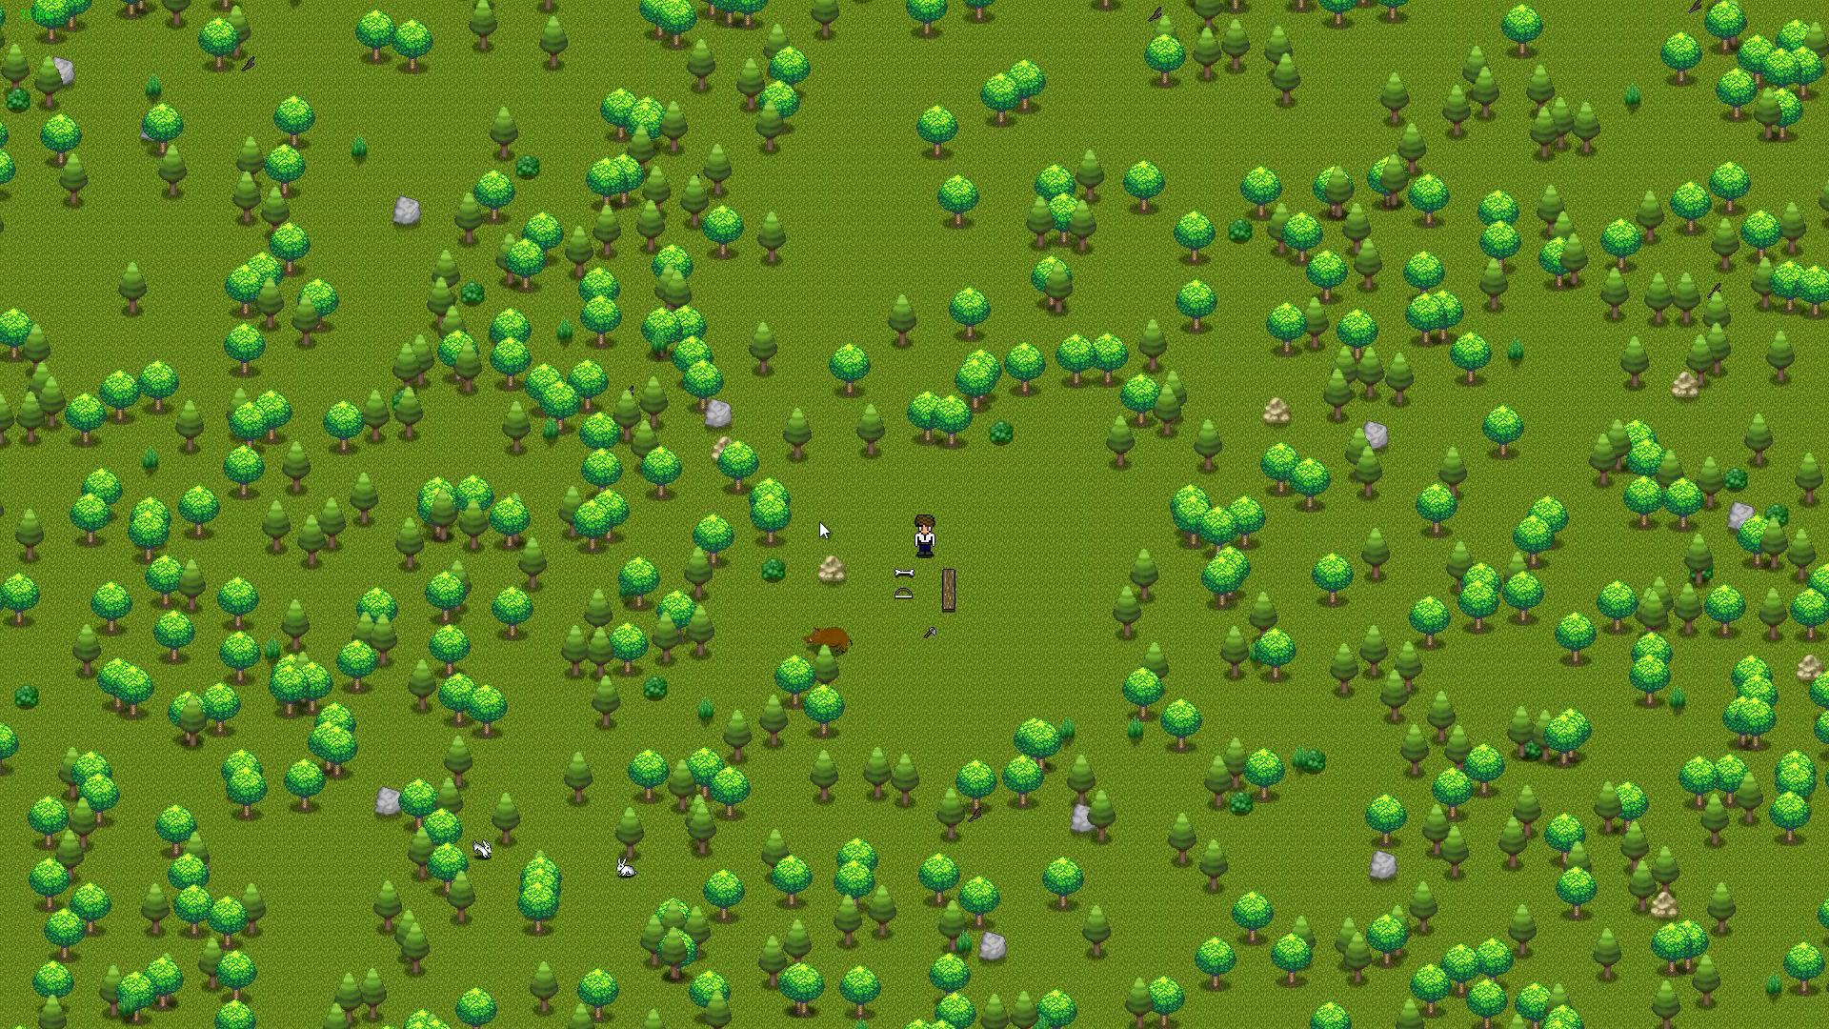
# Show the crafting book on Stone axe, move it lower, and pick up the dome item and branch
pyautogui.press('c')
pyautogui.press('i')
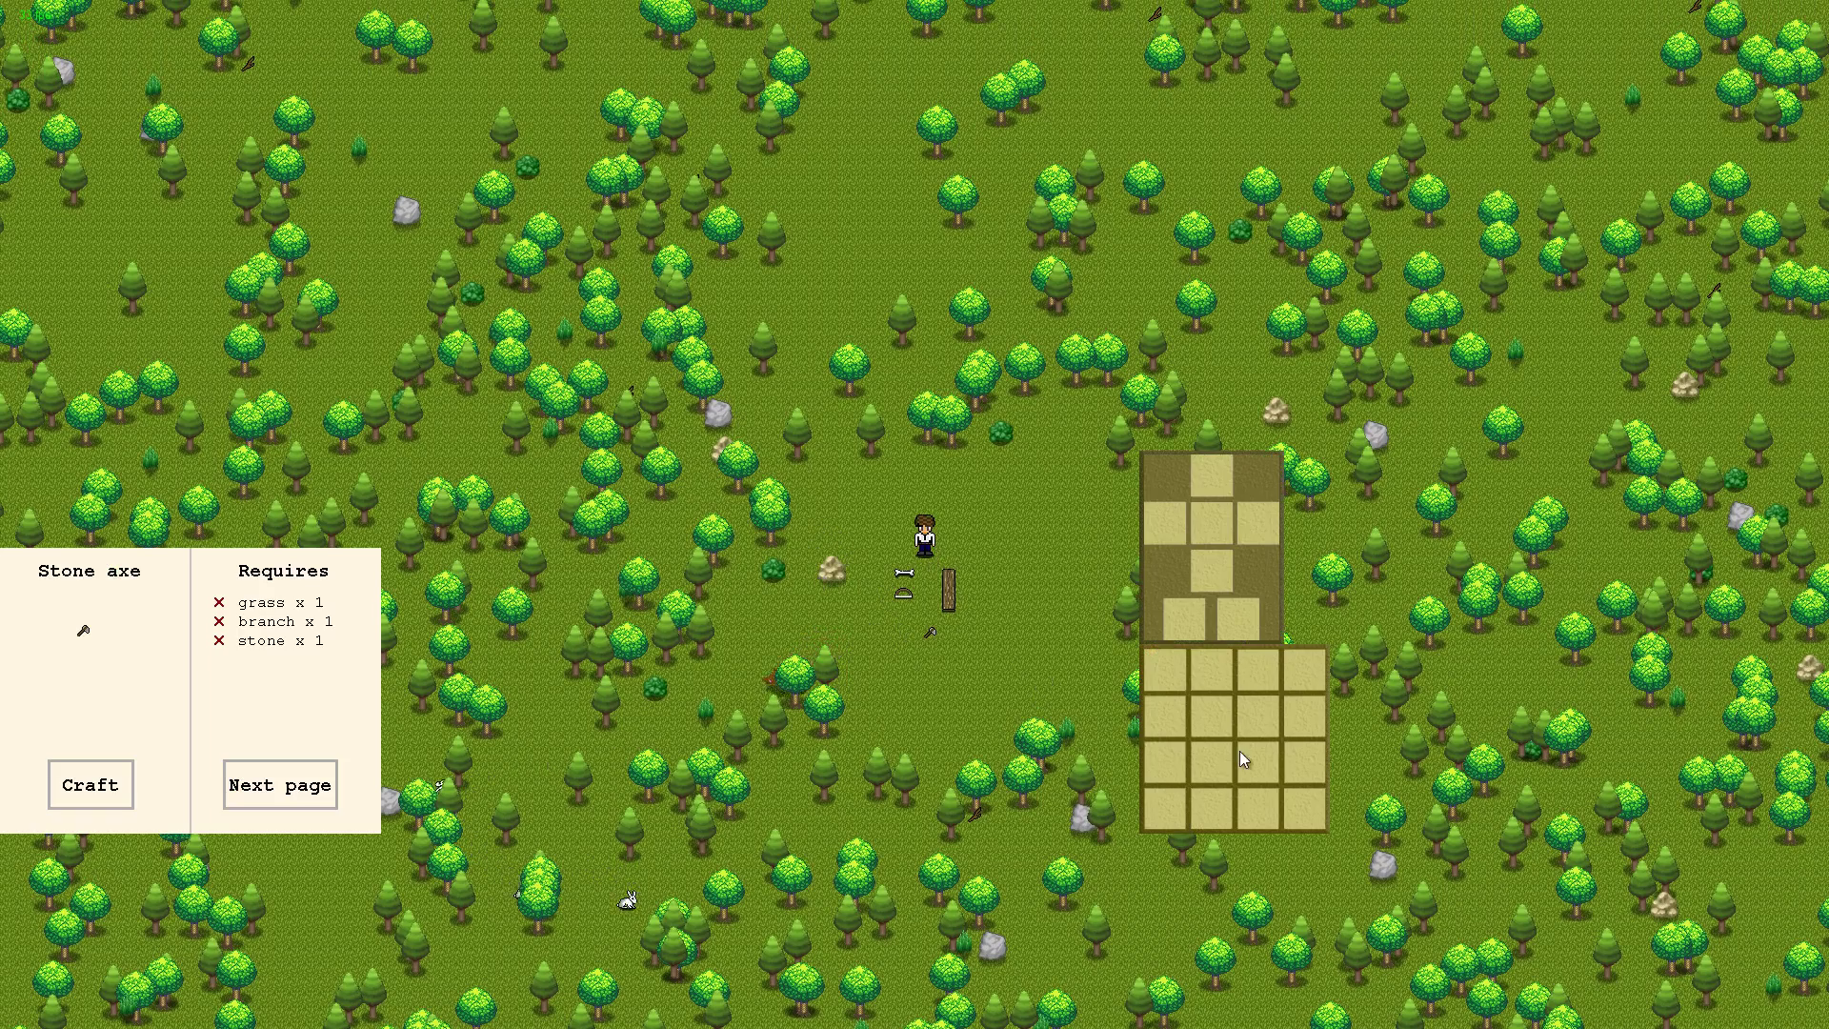
pyautogui.moveTo(170, 651); pyautogui.dragTo(315, 783)
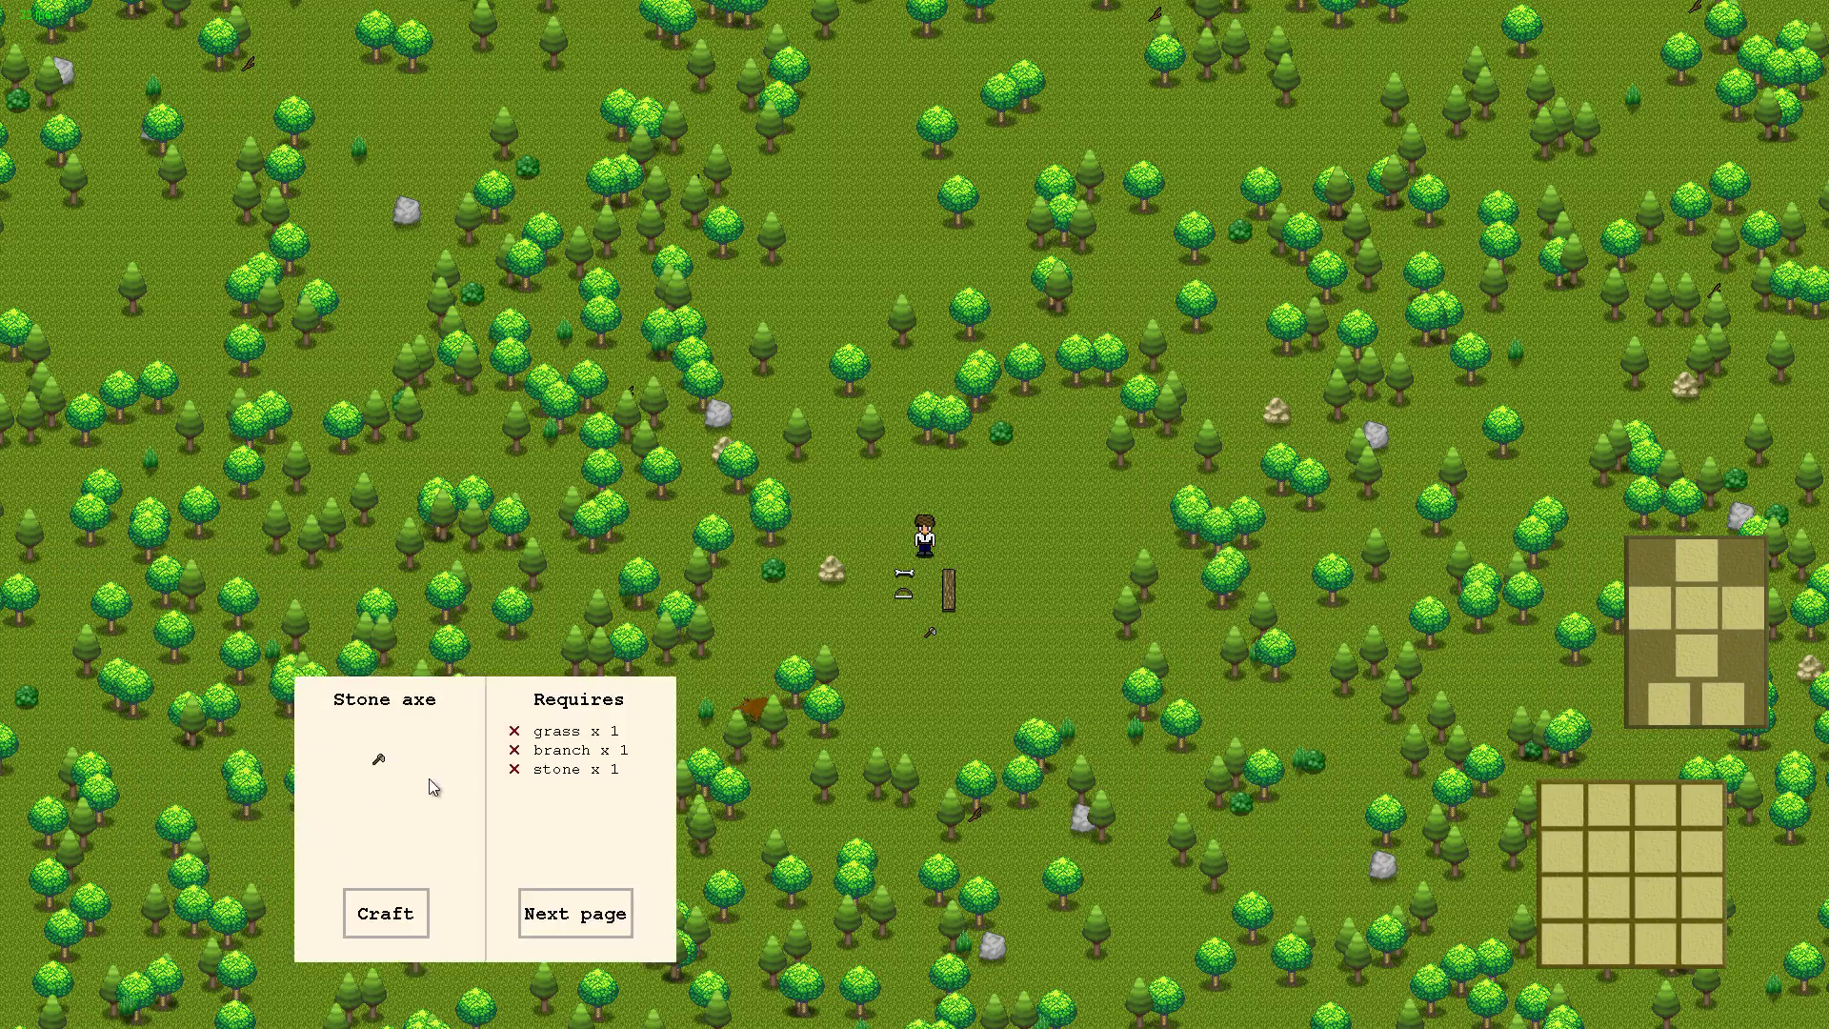
pyautogui.click(904, 596)
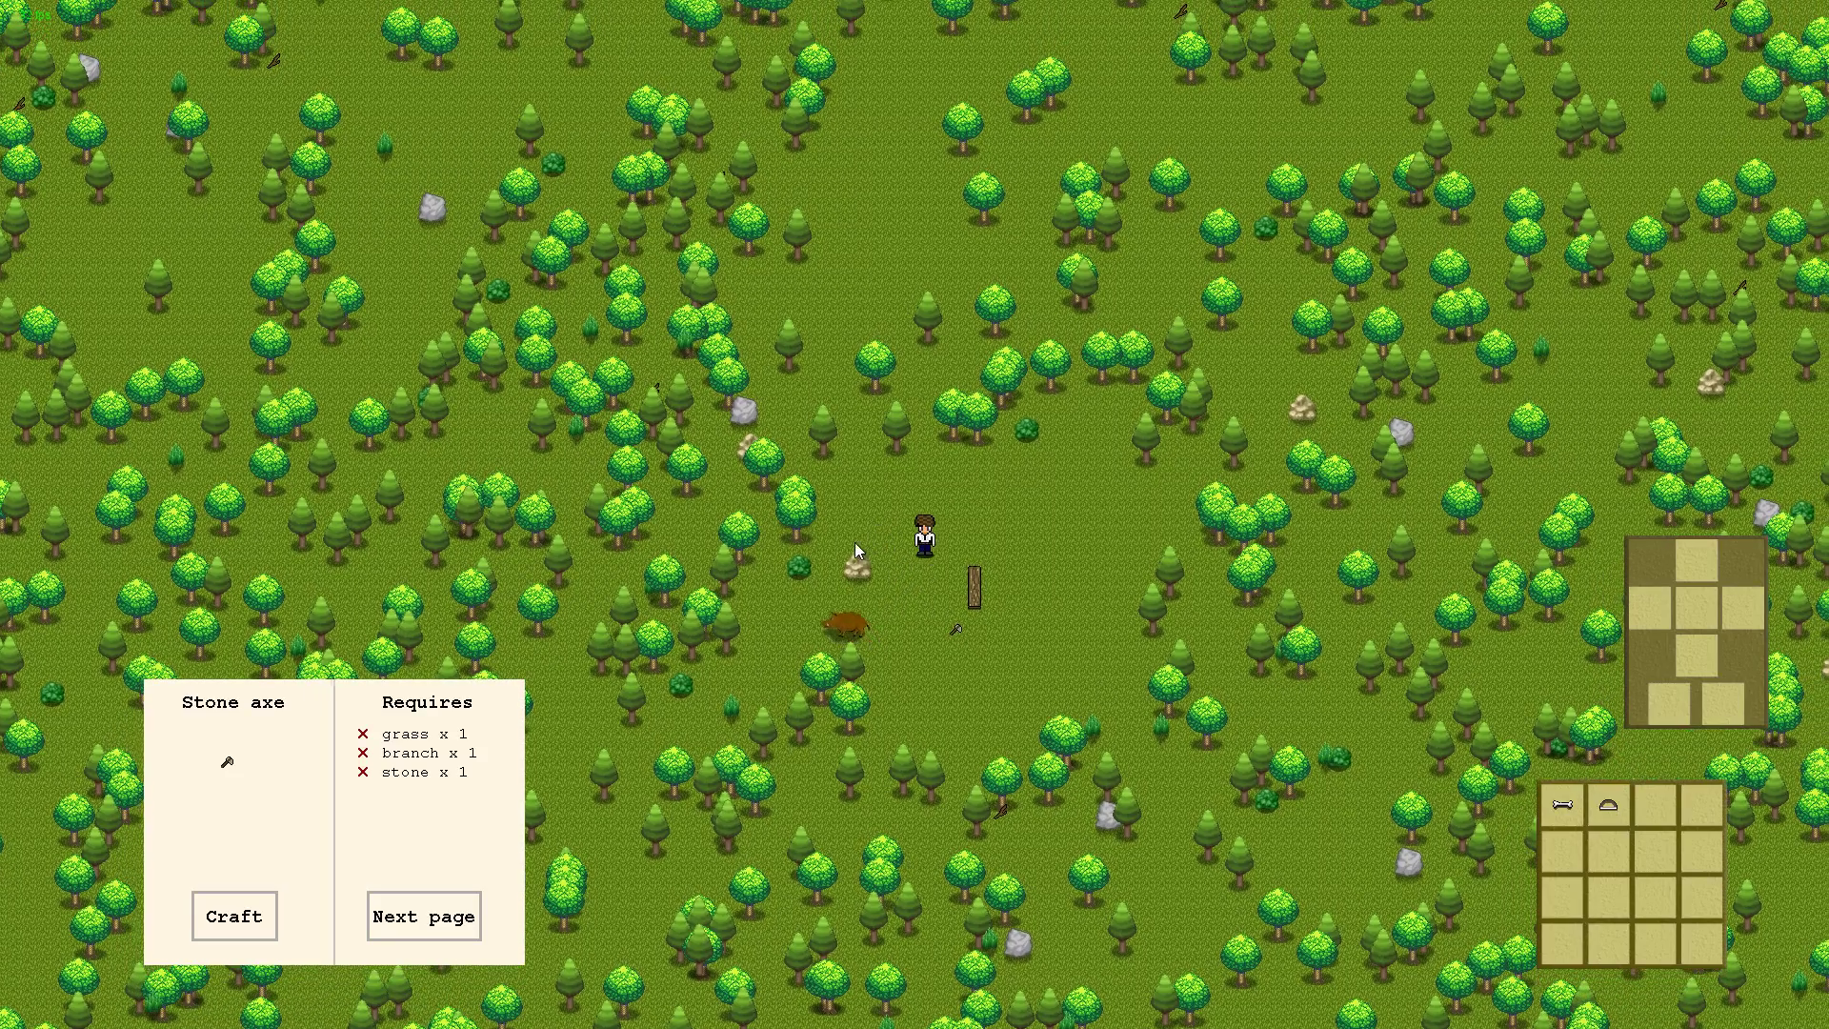
pyautogui.click(856, 542)
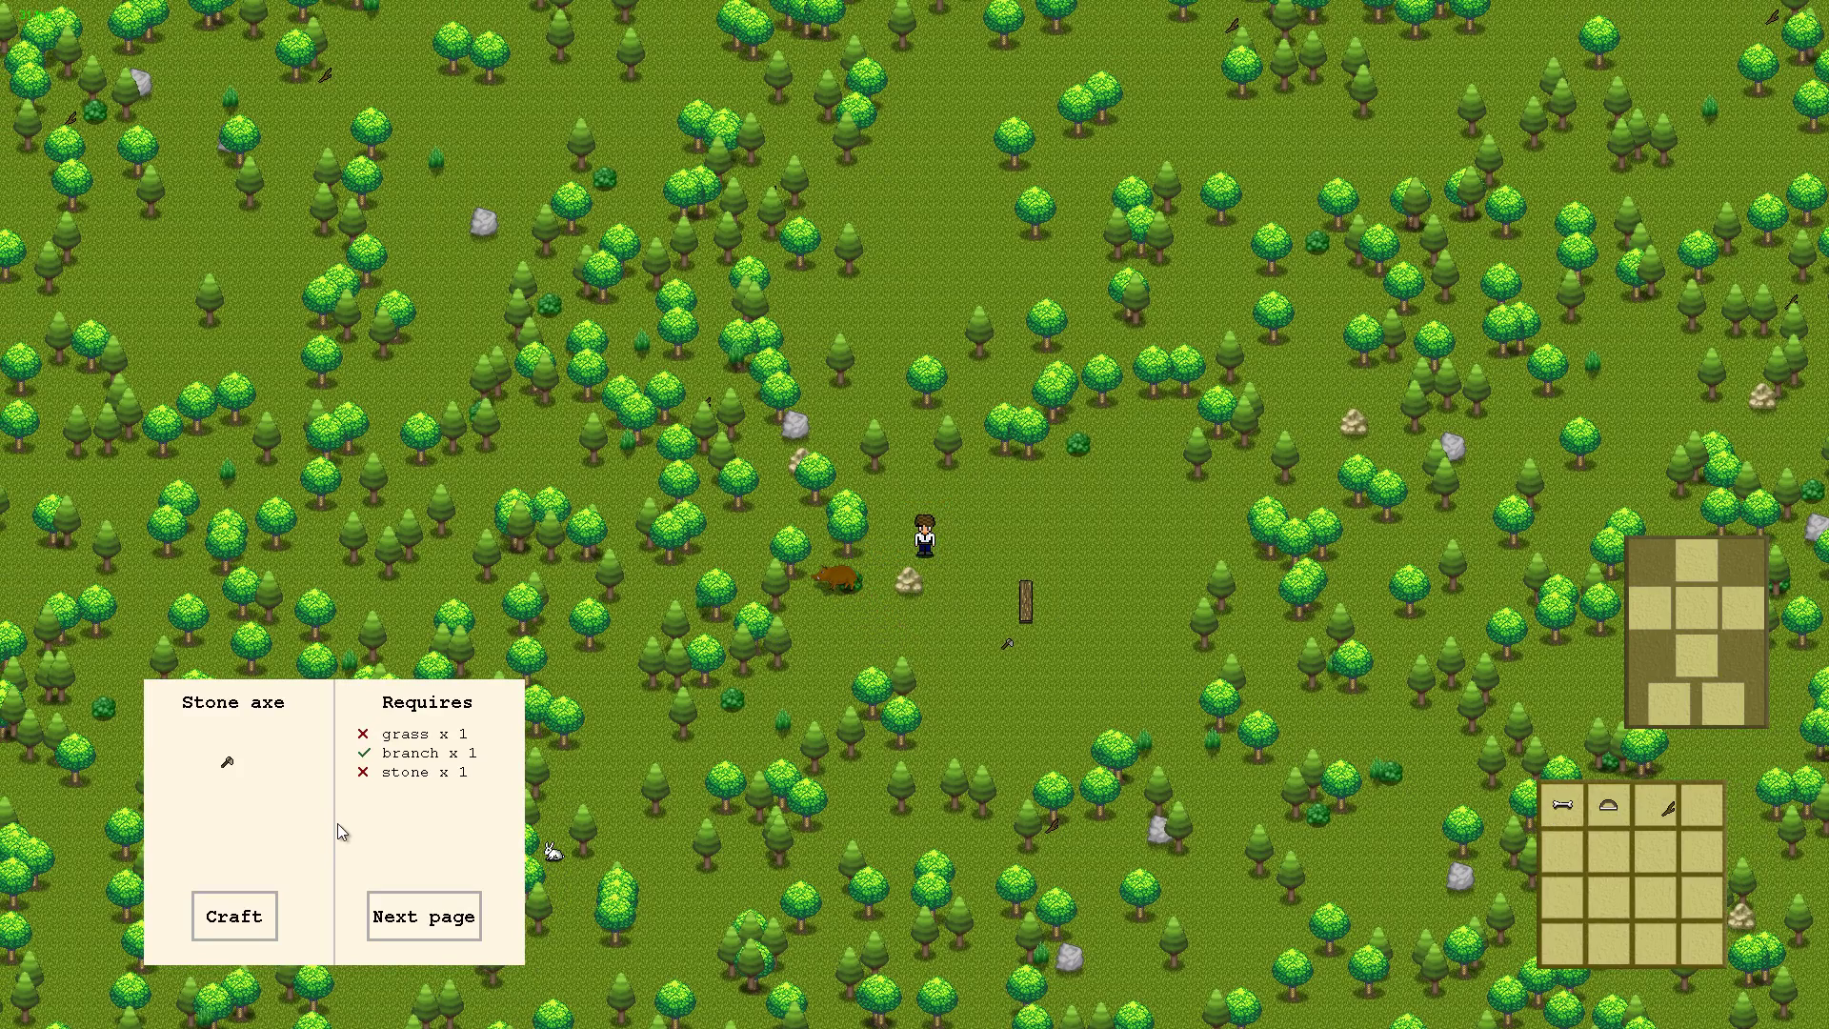
# Page the crafting book to Bone saw and back, then reopen it on Bone saw
pyautogui.click(423, 916)
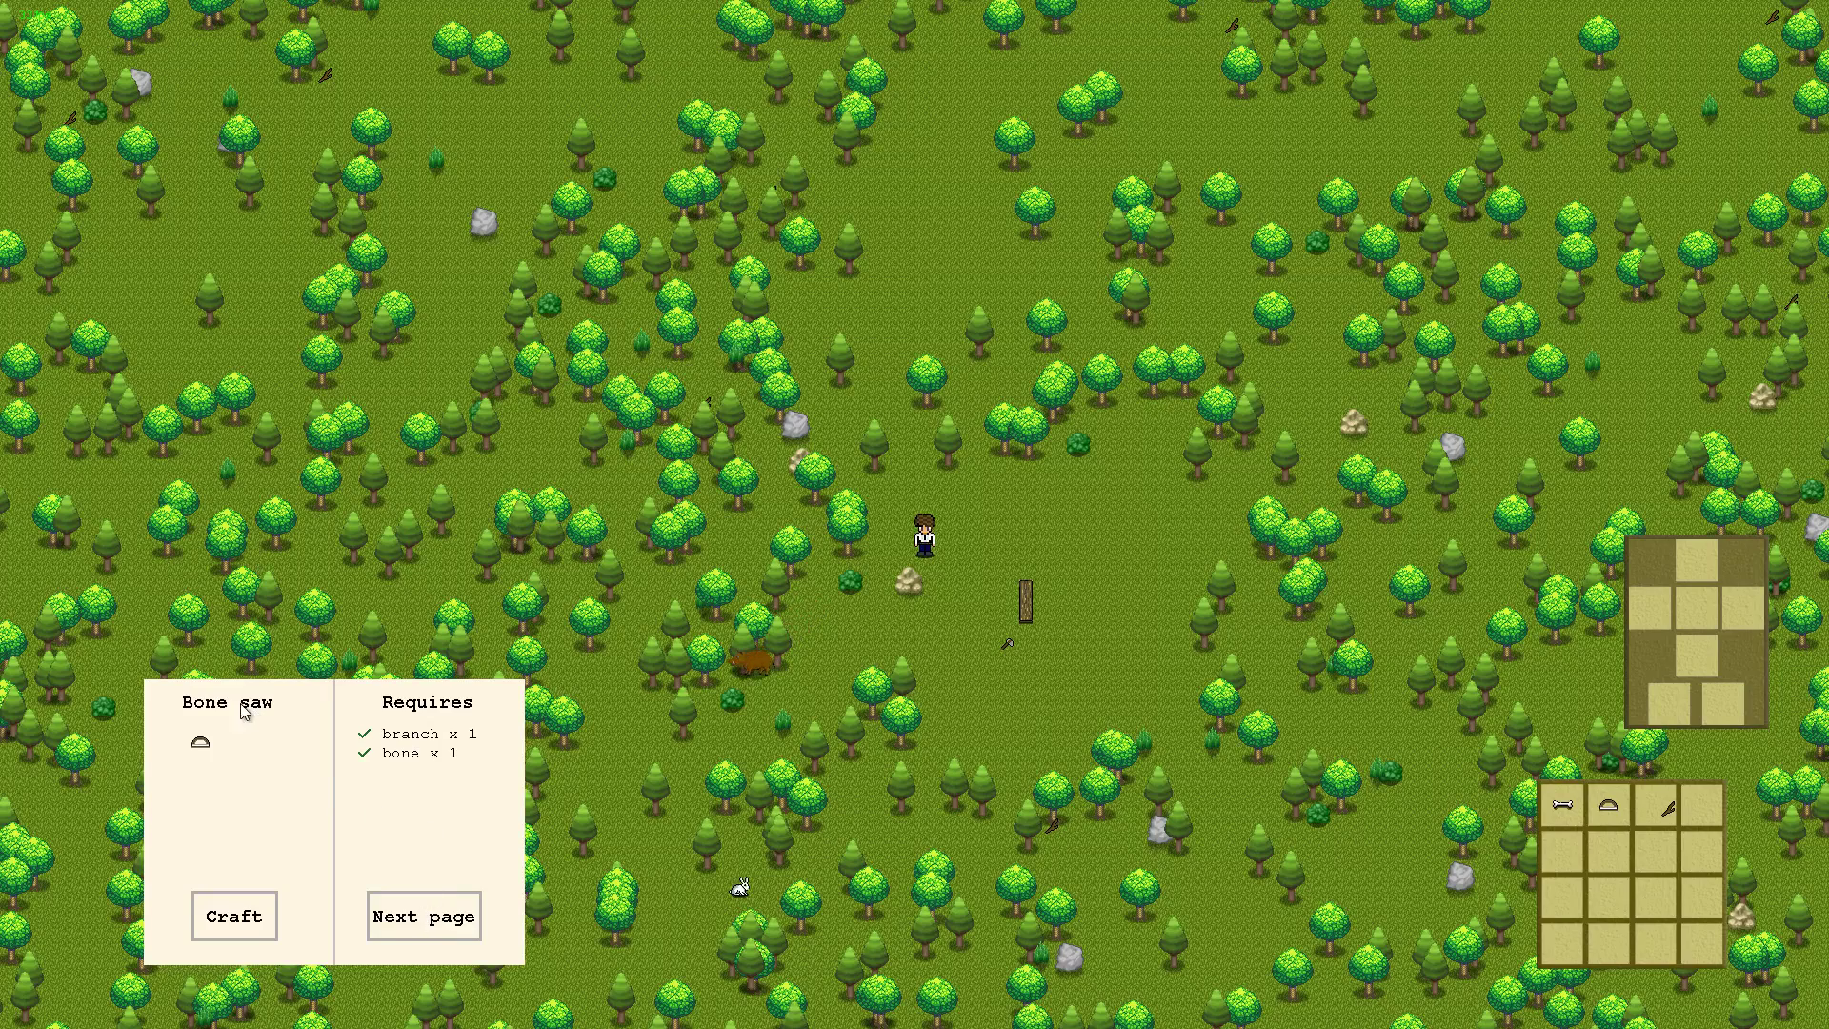
pyautogui.click(435, 927)
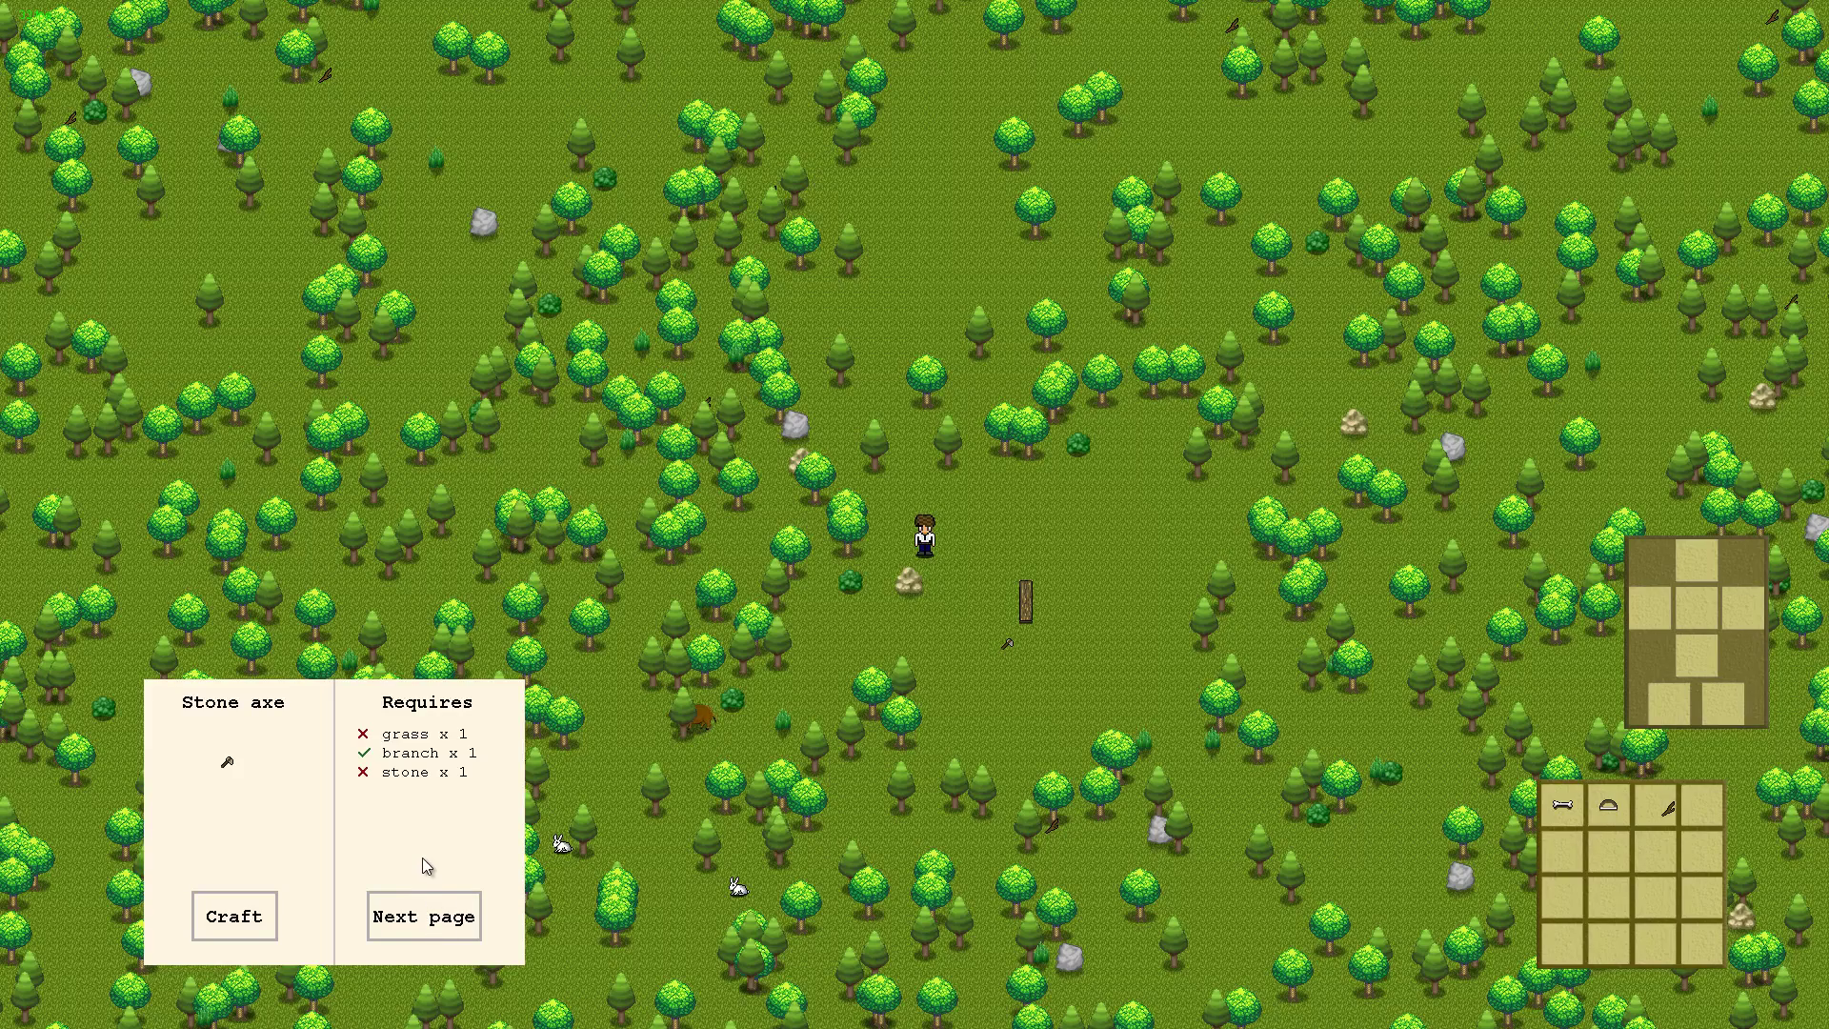
pyautogui.press('Escape')
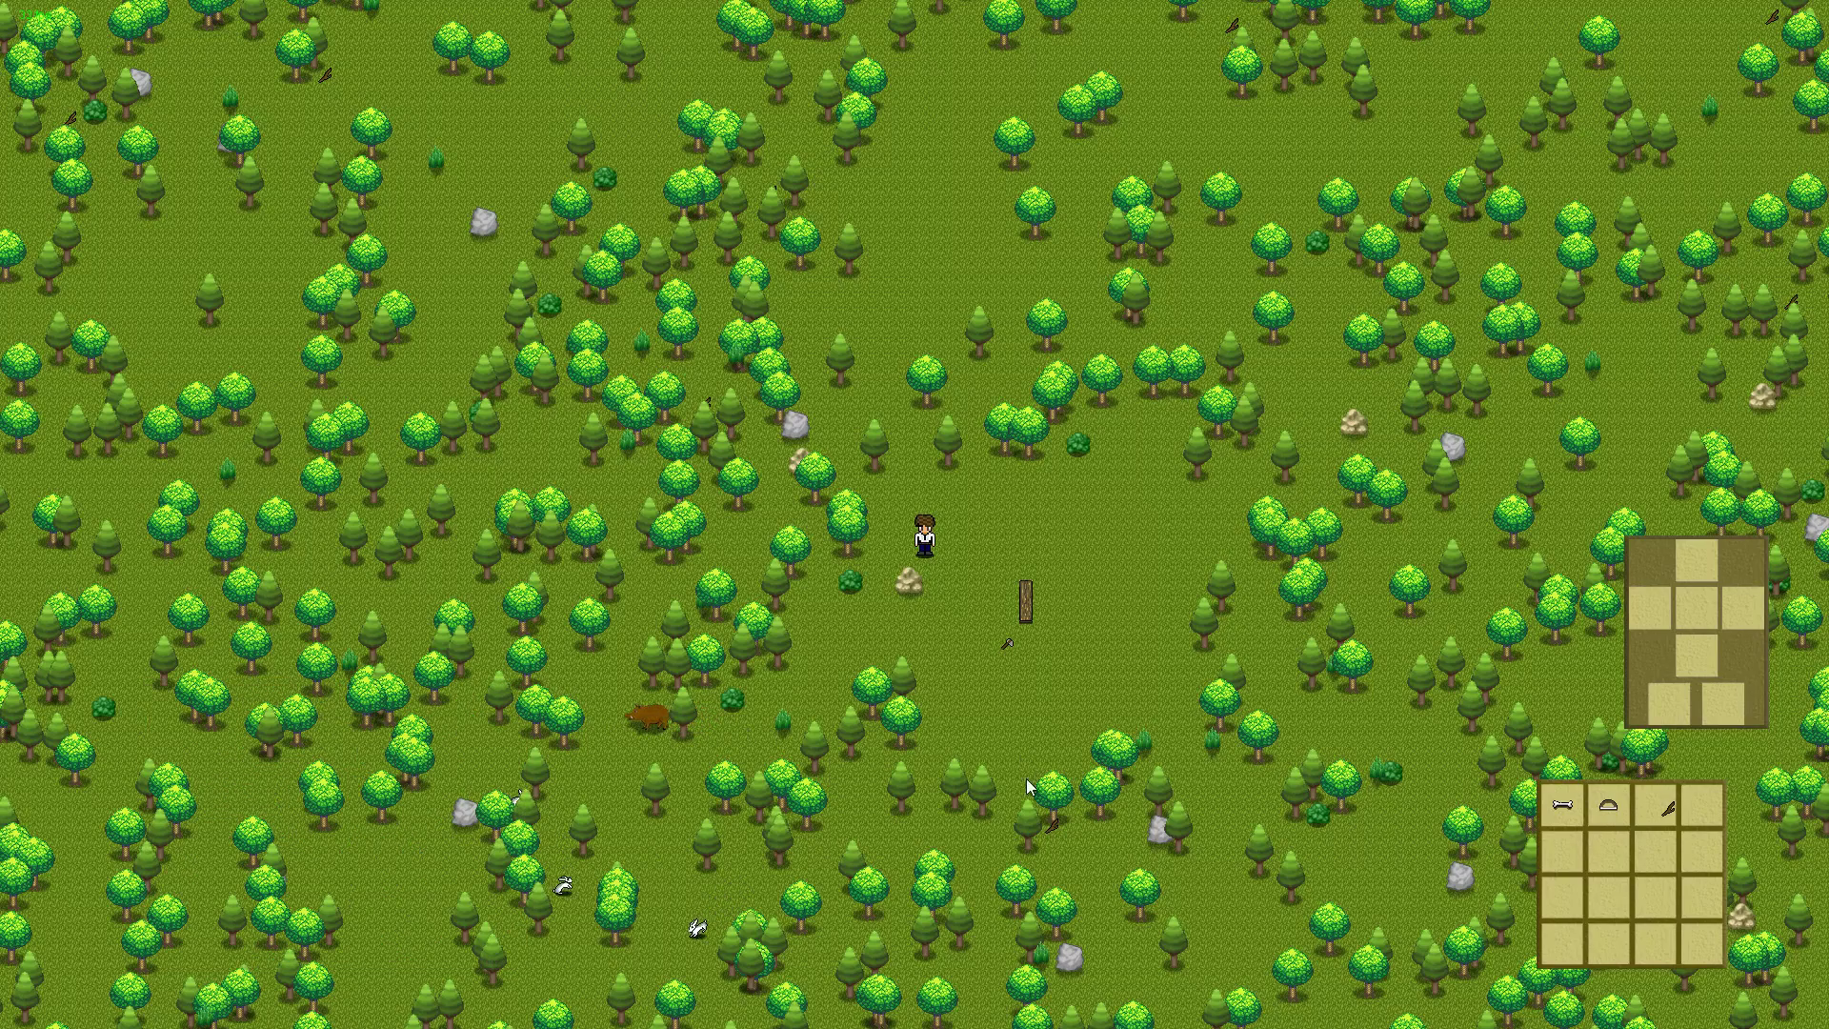
pyautogui.press('c')
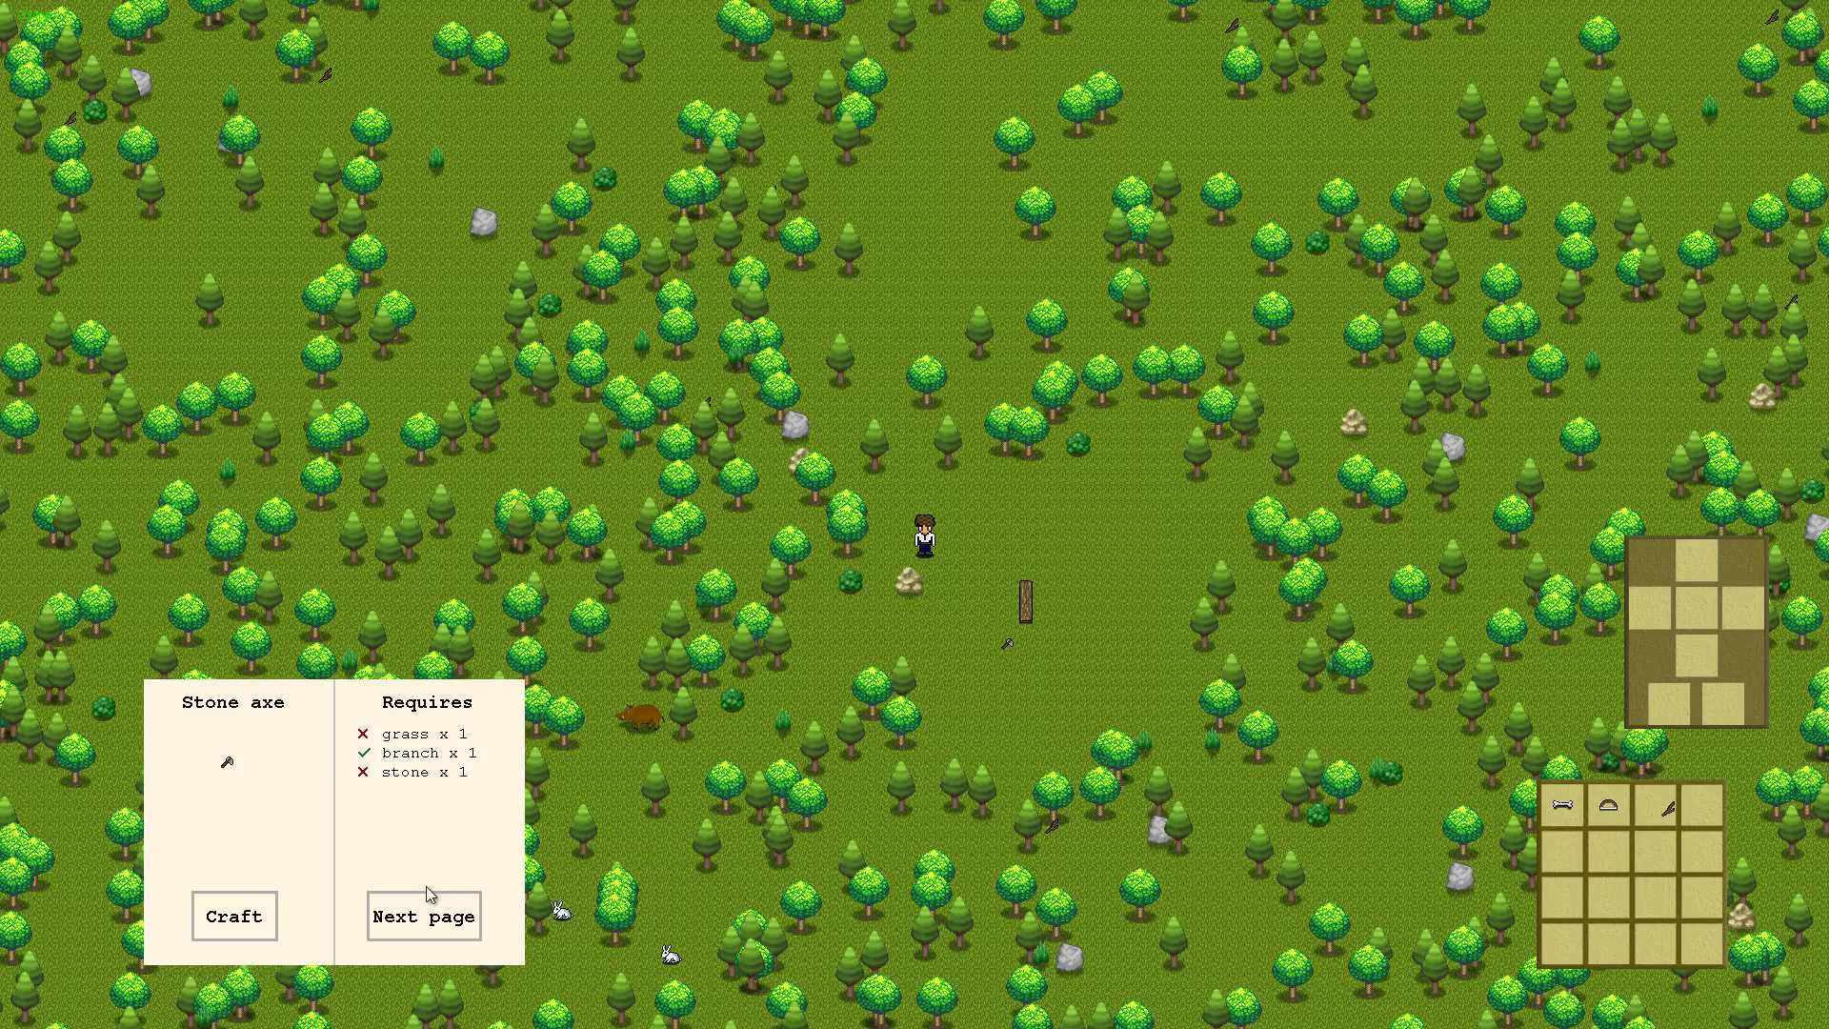
pyautogui.click(421, 927)
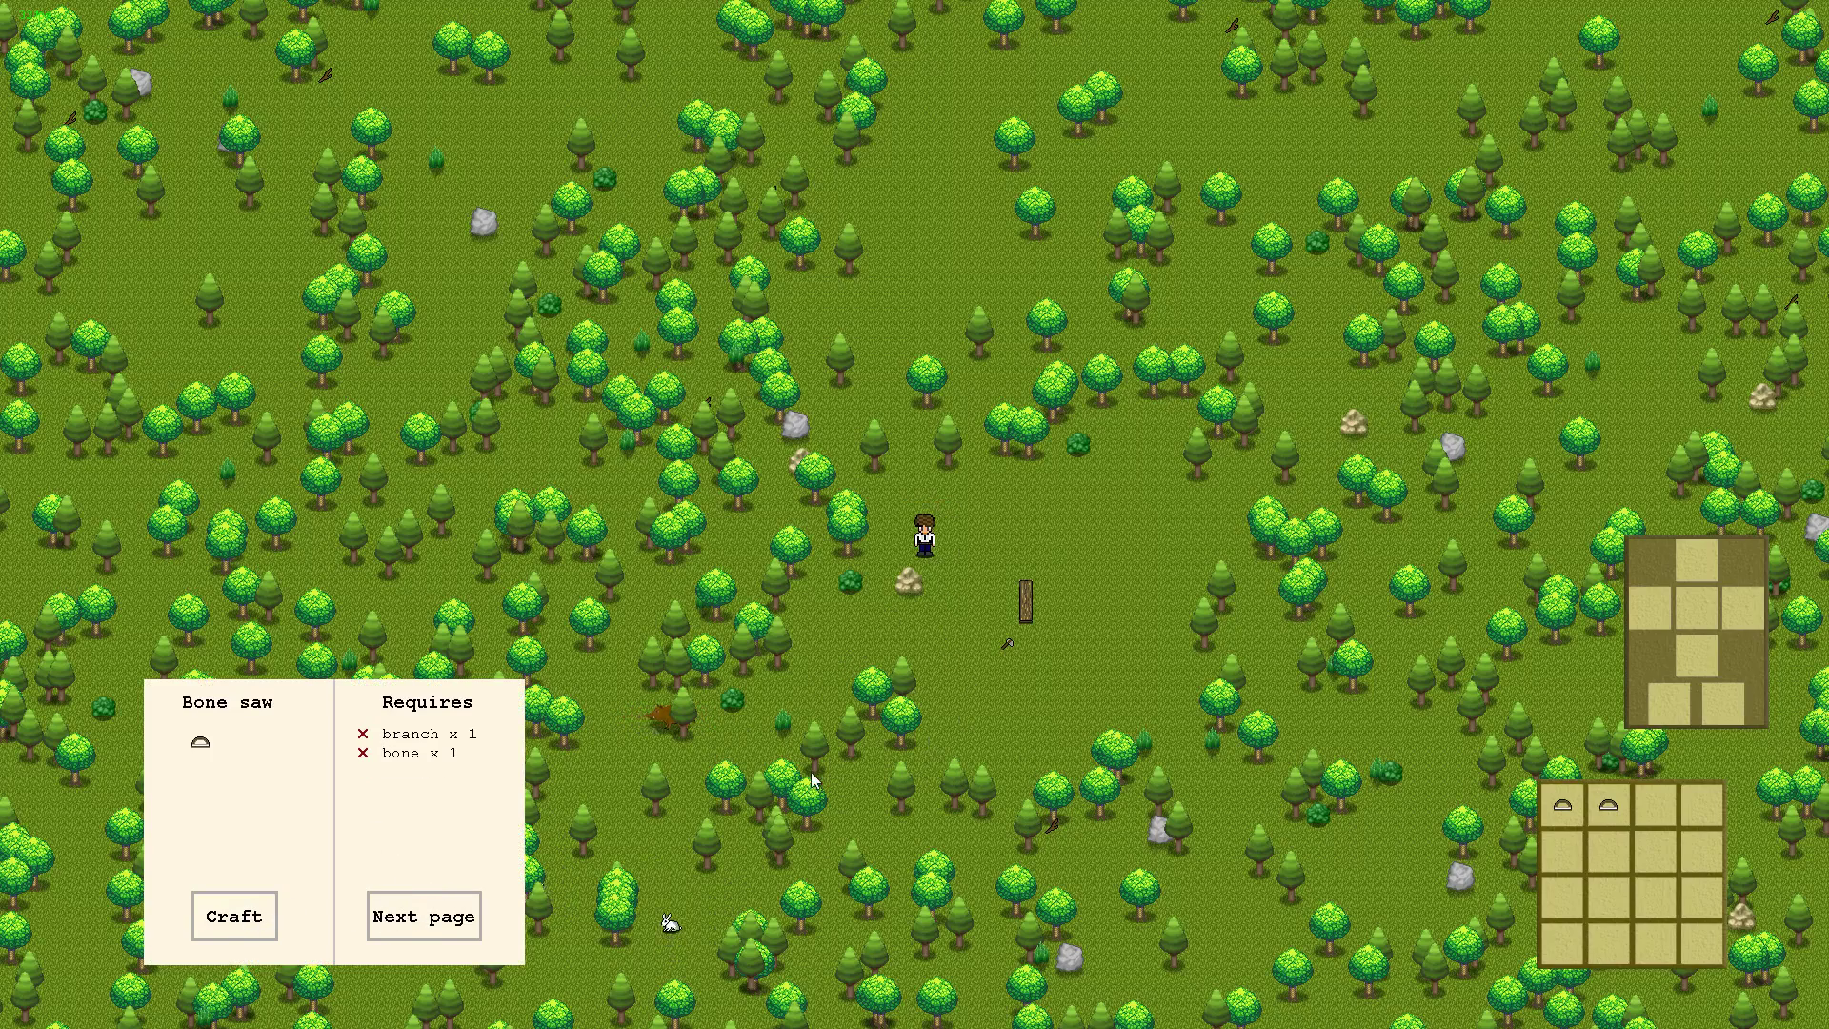
# Craft the bone saw, close the book, then drop one saw and pick it back up
pyautogui.click(233, 916)
pyautogui.press('Escape')
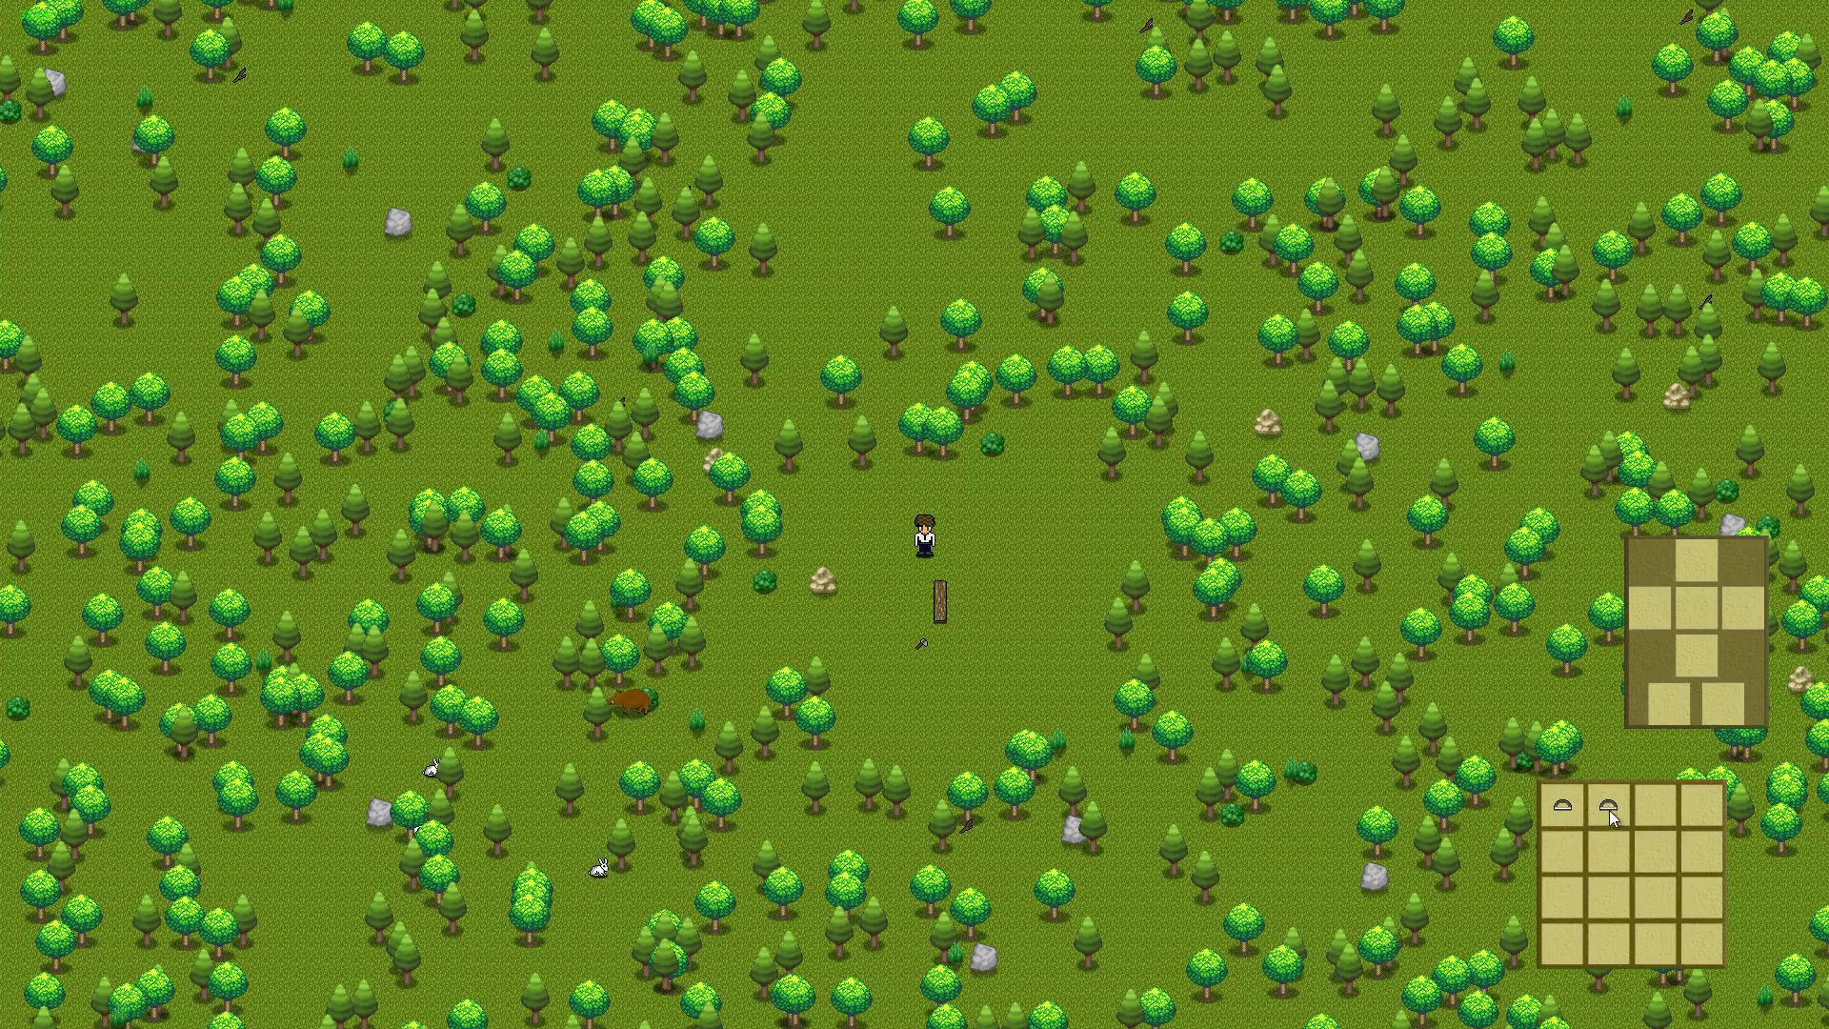
pyautogui.moveTo(1606, 808)
pyautogui.mouseDown()
pyautogui.moveTo(1648, 612)
pyautogui.moveTo(1606, 808)
pyautogui.mouseUp()
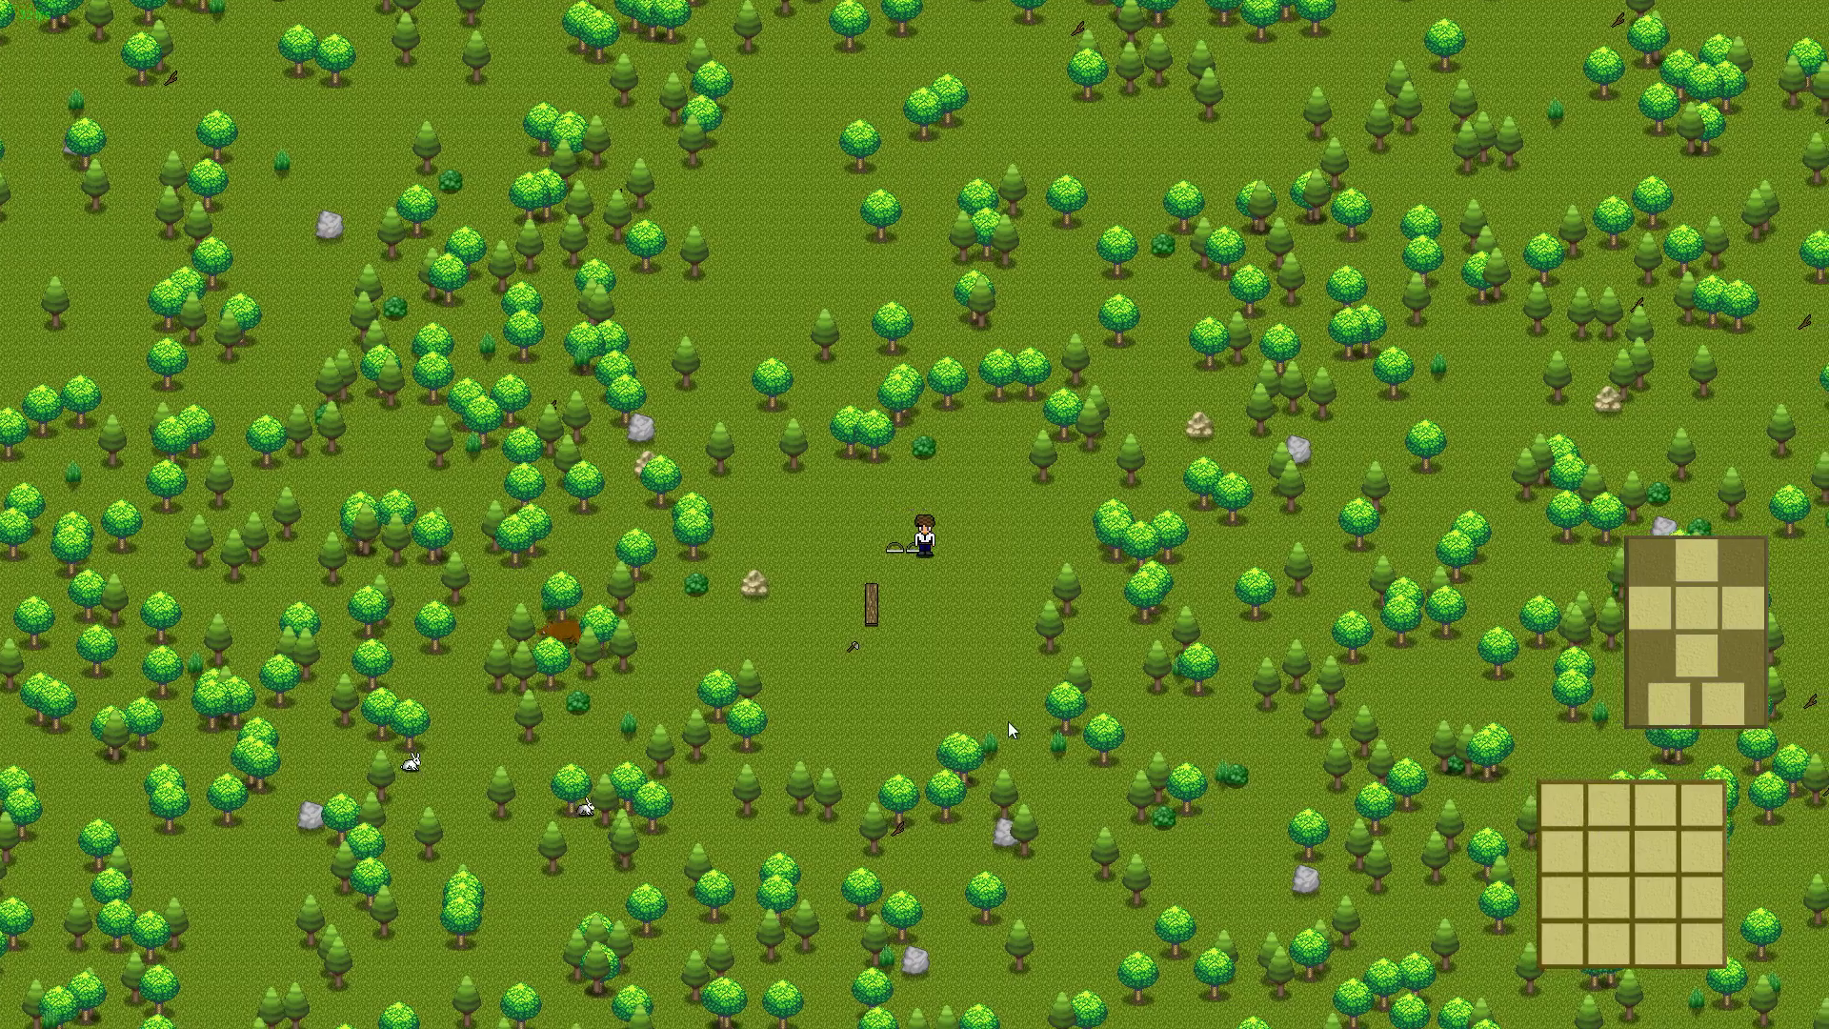
pyautogui.moveTo(1606, 814); pyautogui.dragTo(898, 611)
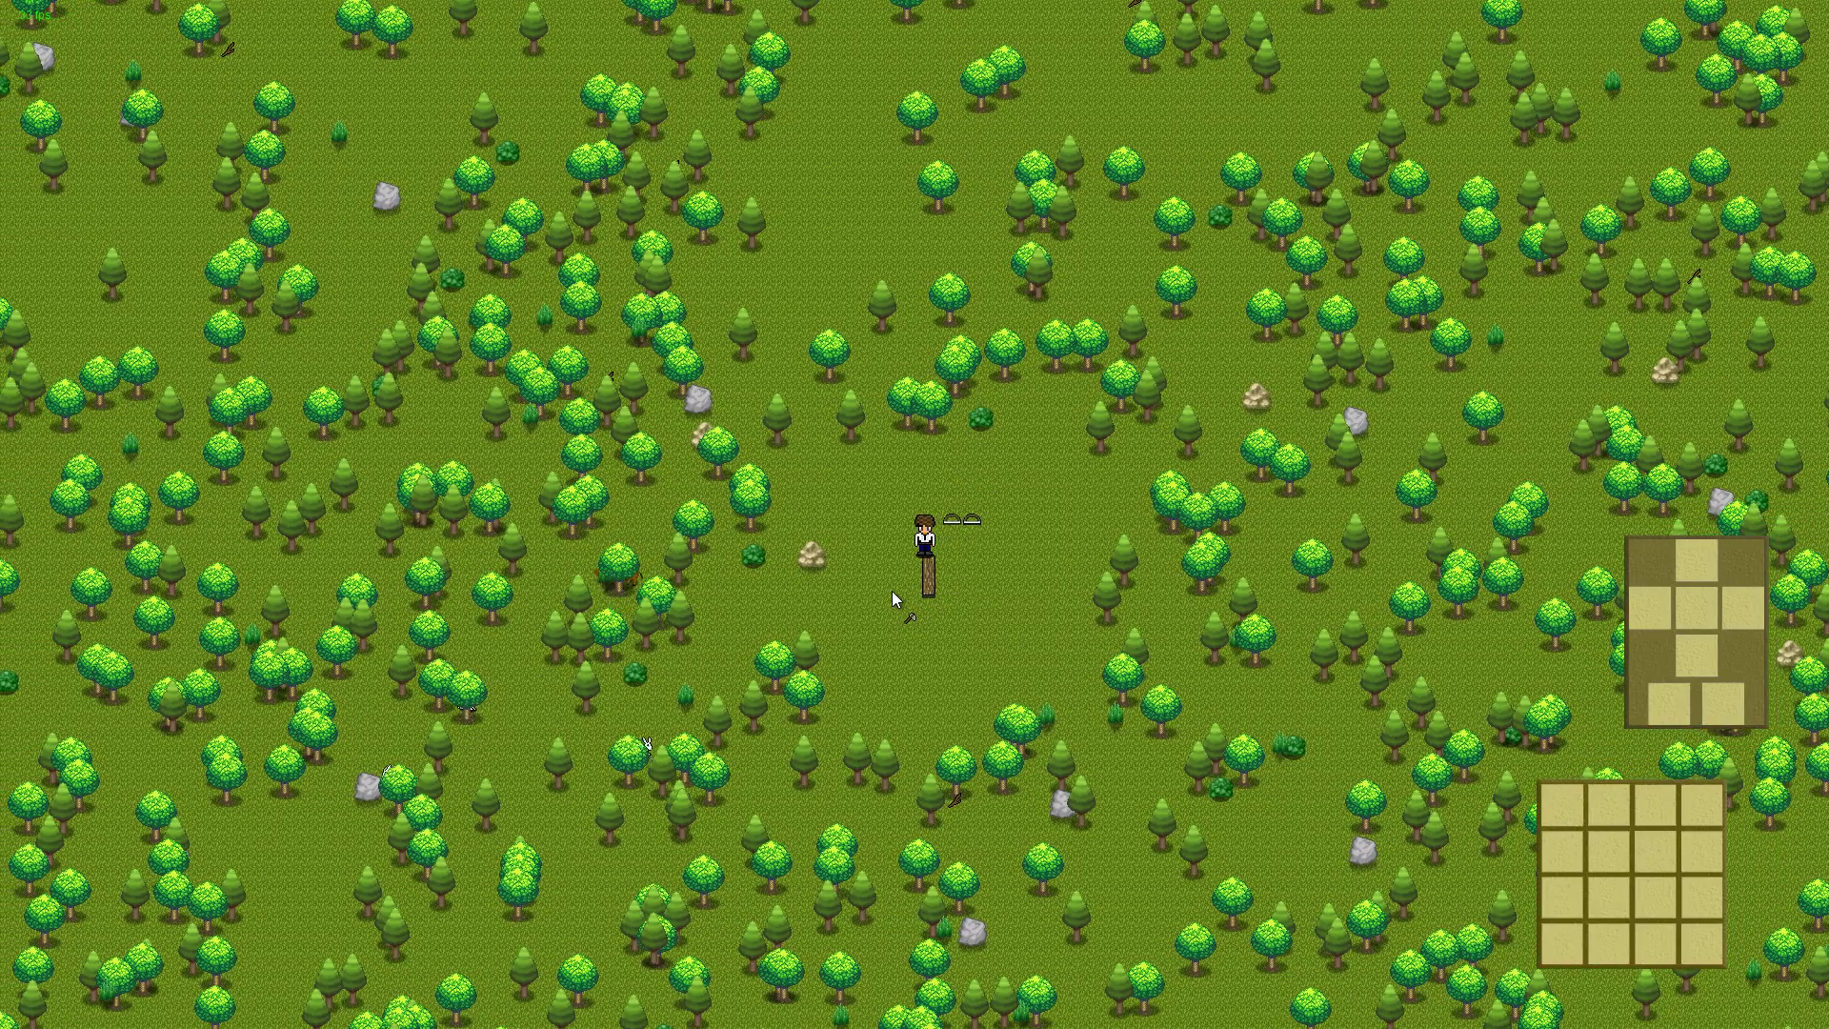
pyautogui.click(952, 526)
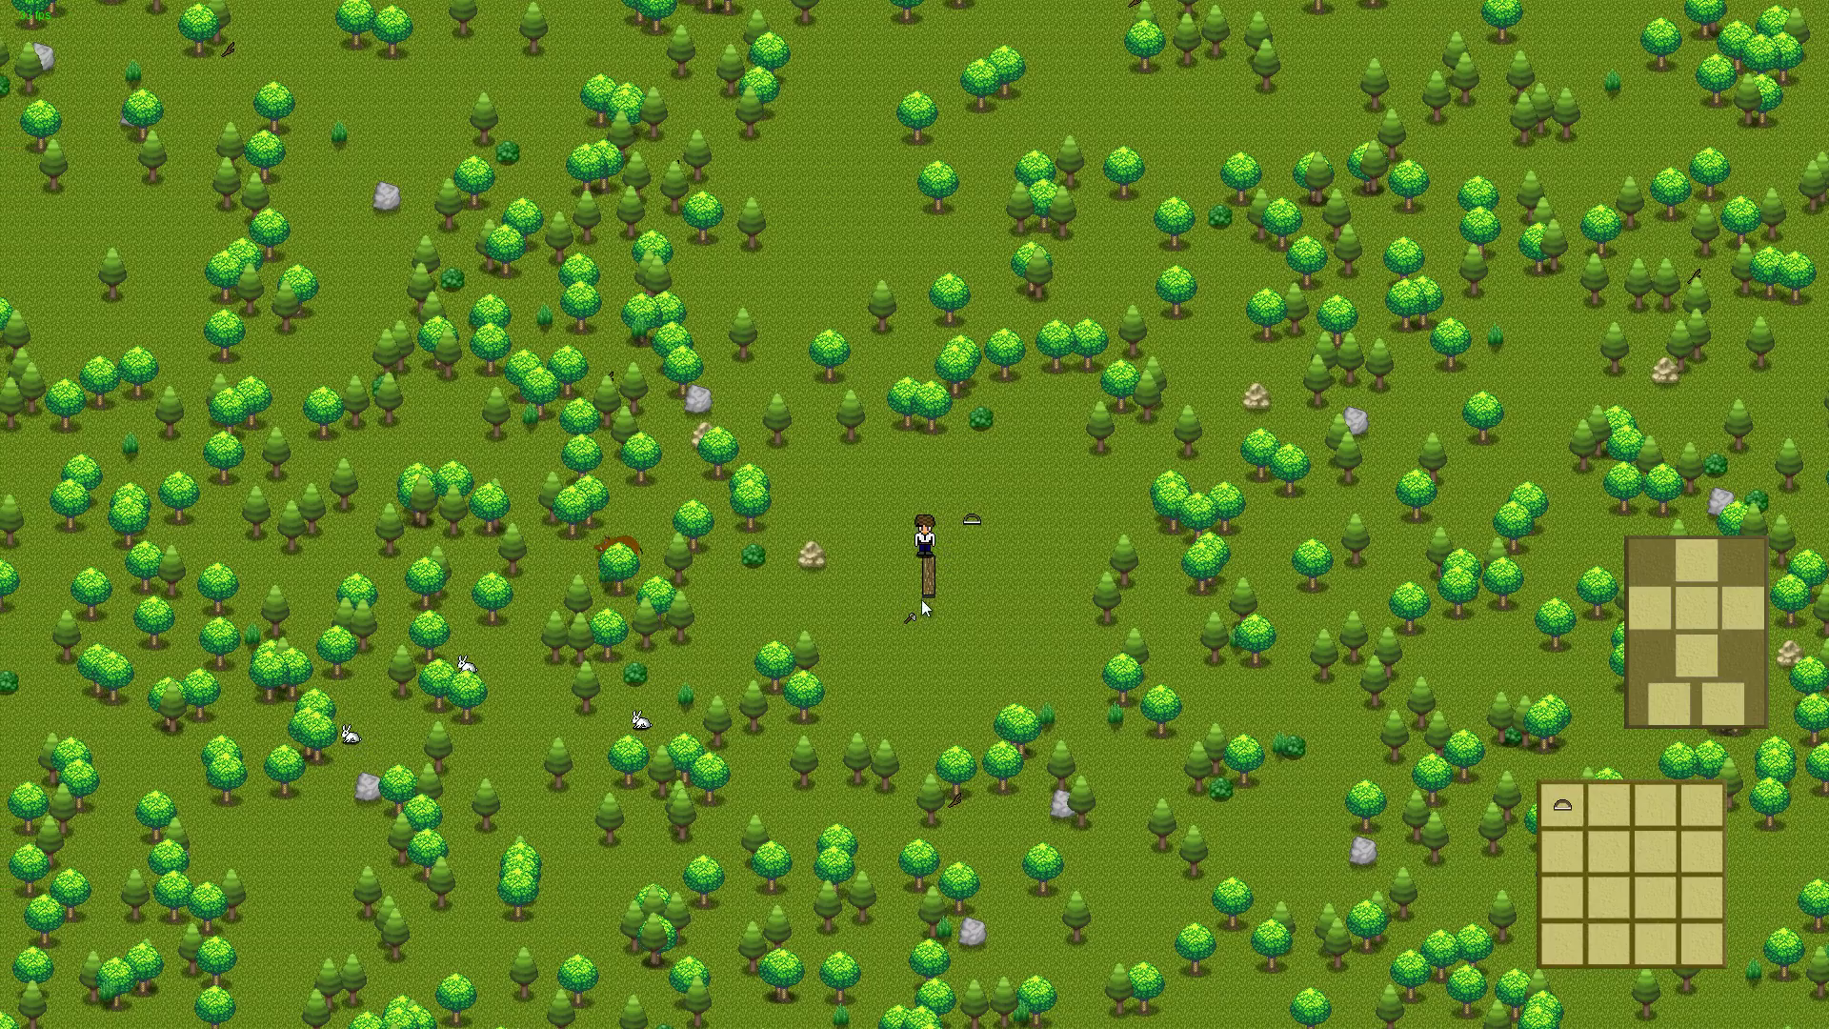
pyautogui.press('Up')
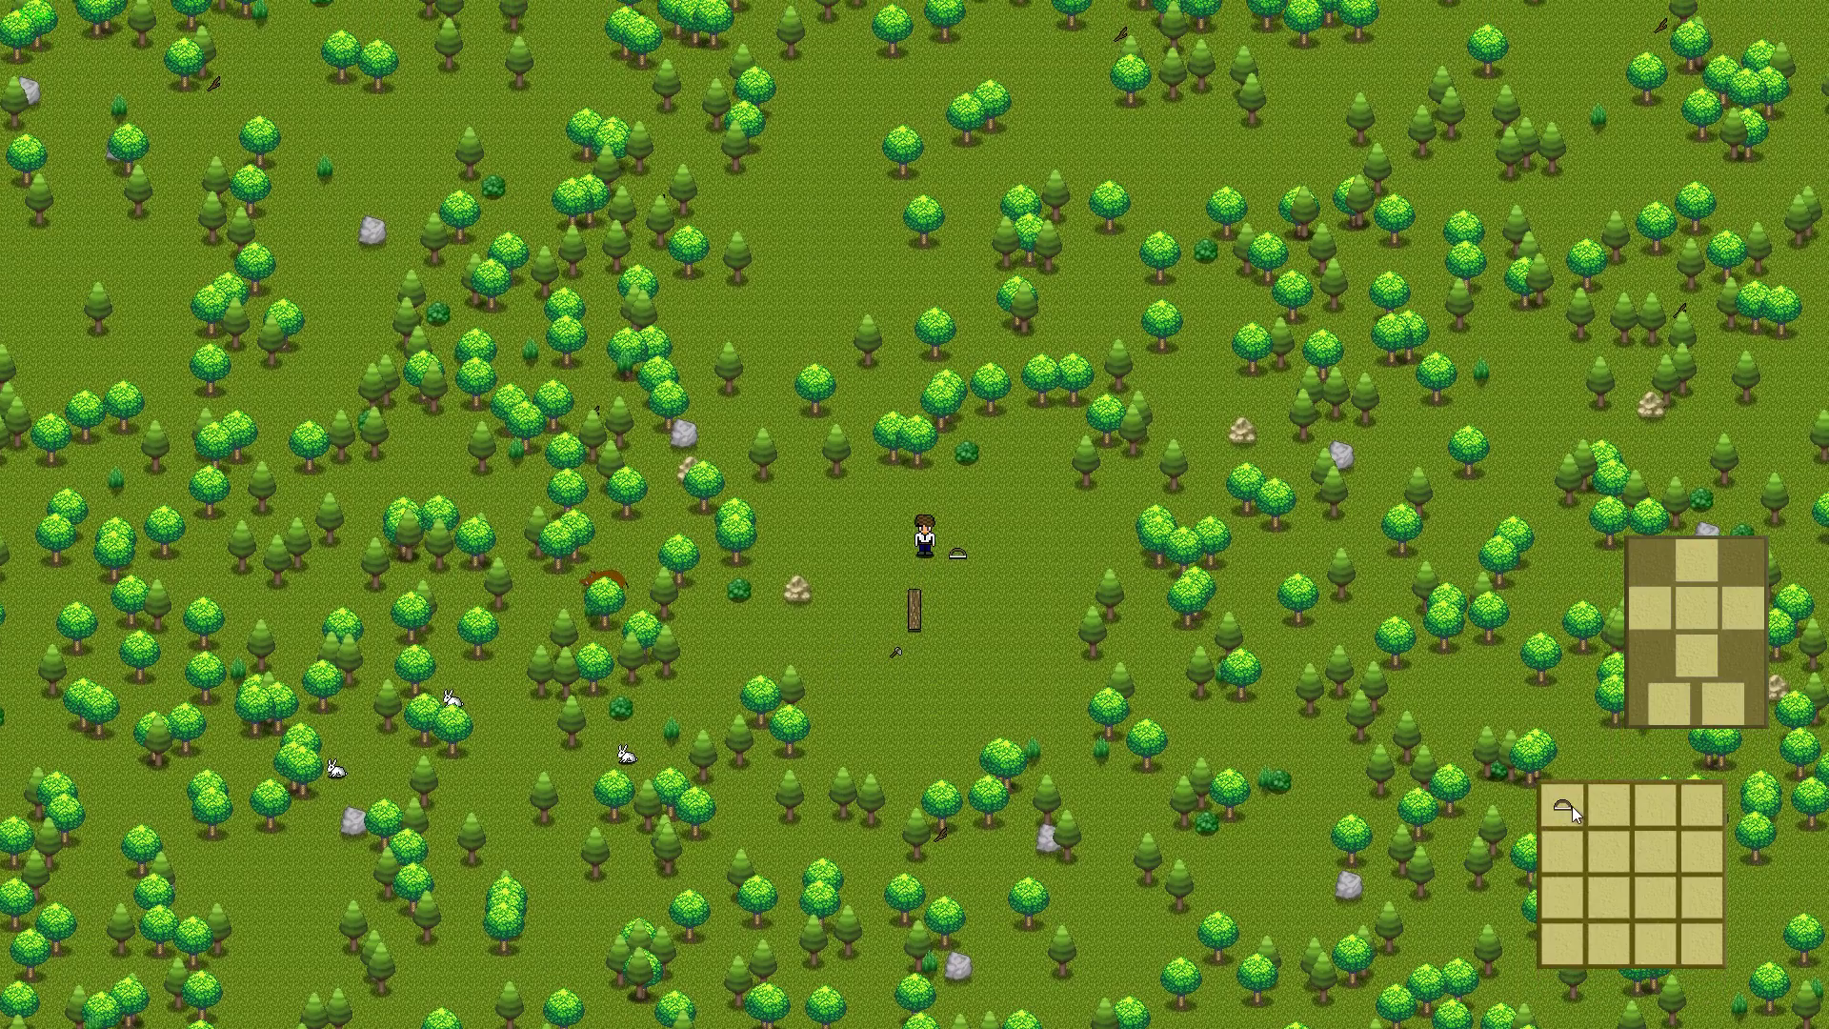
# Equip the axe and a second item into the gear slots
pyautogui.press('Down')
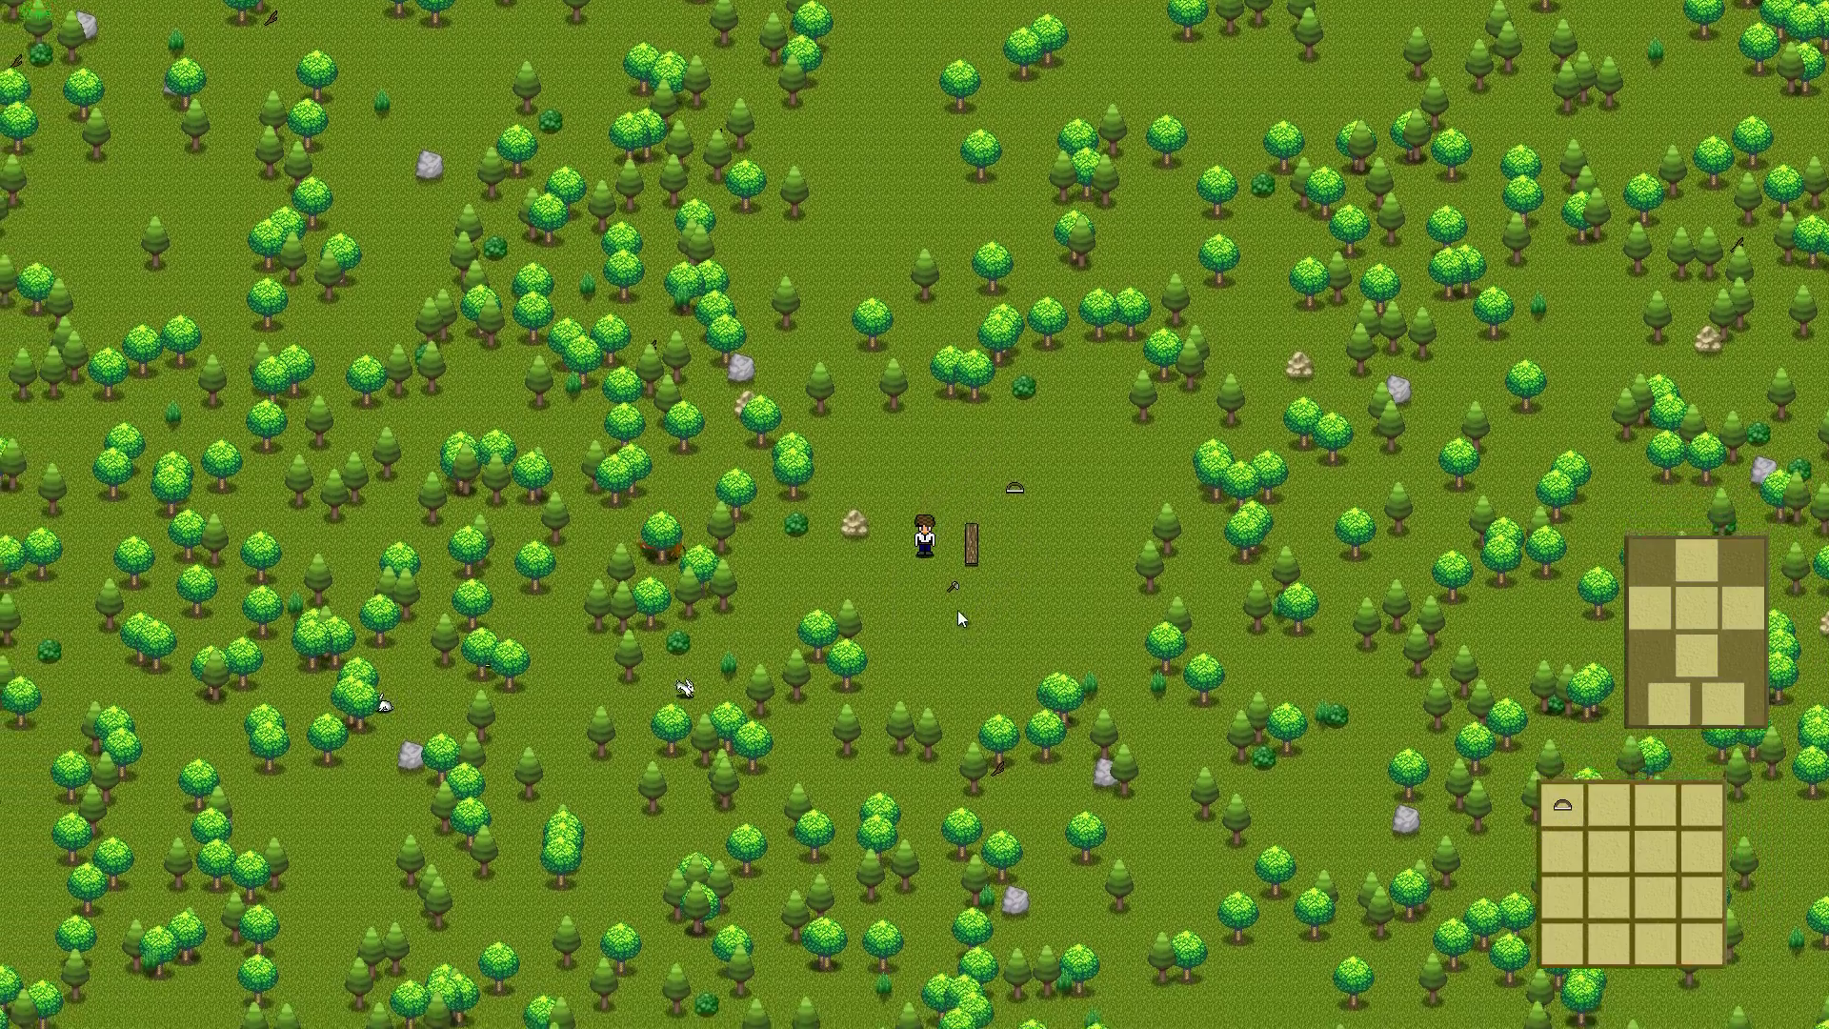
pyautogui.press('Right')
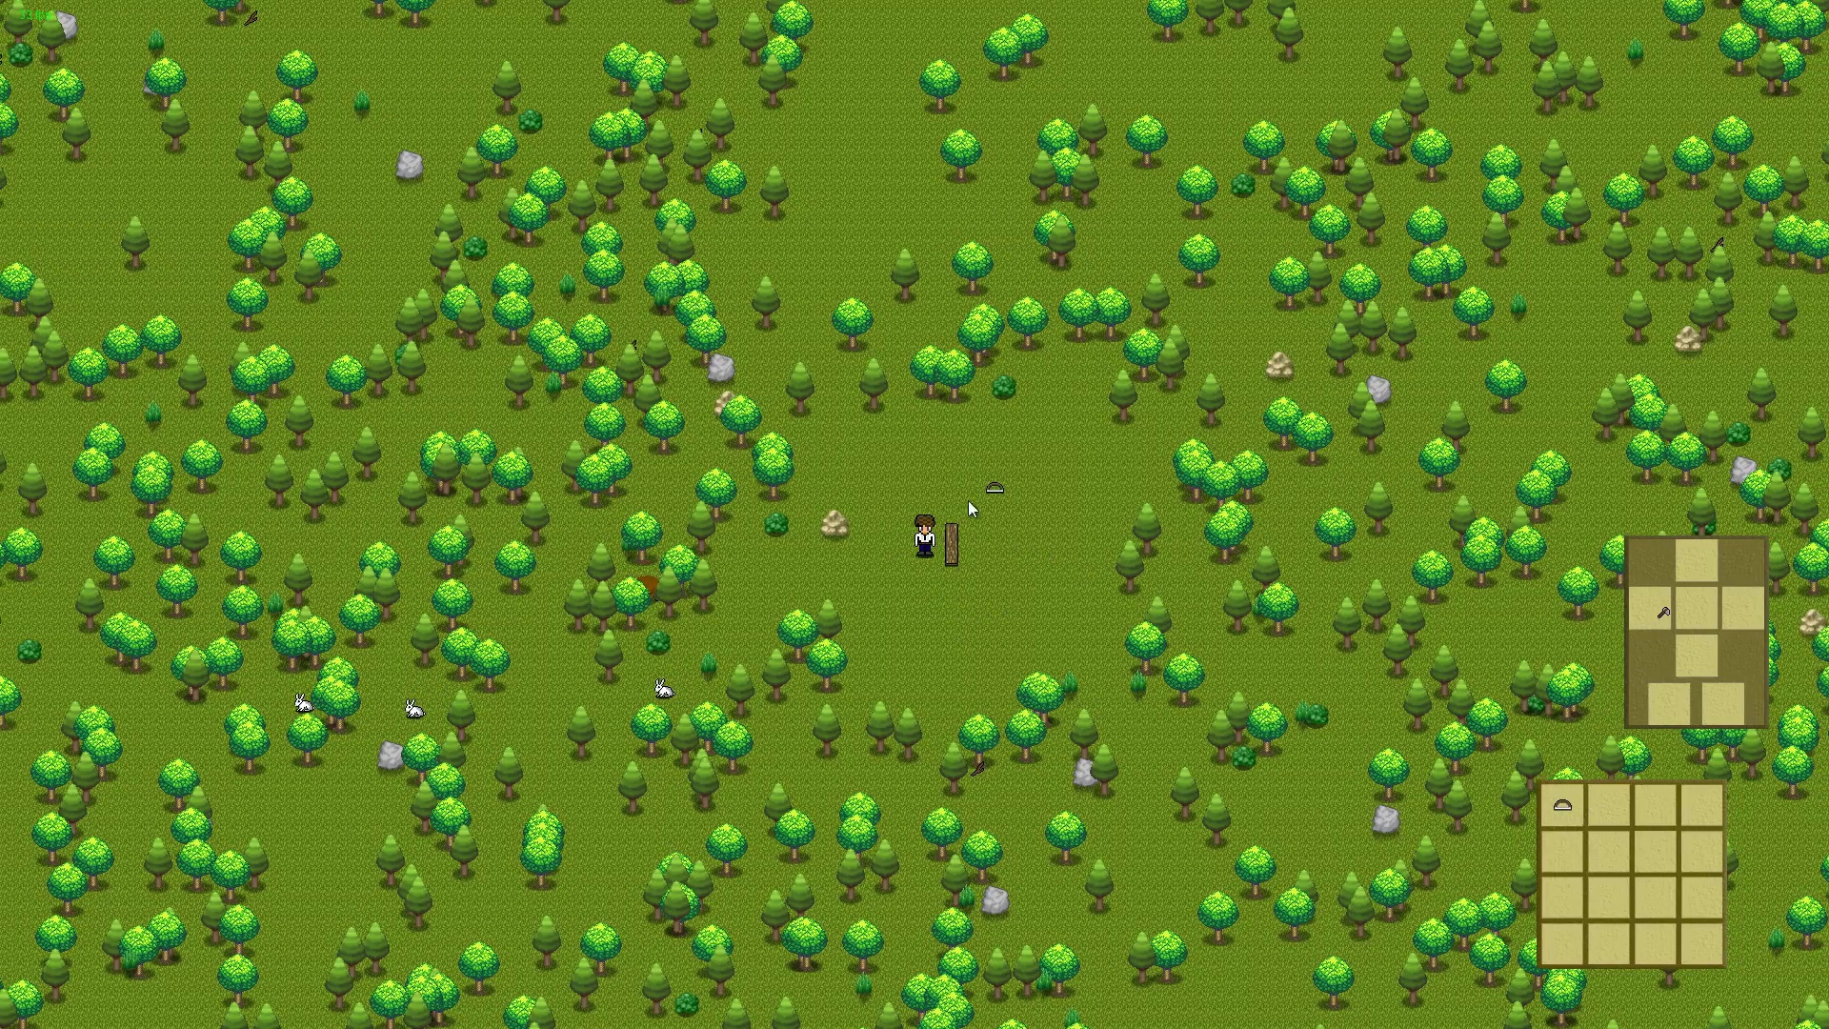
pyautogui.press('Up')
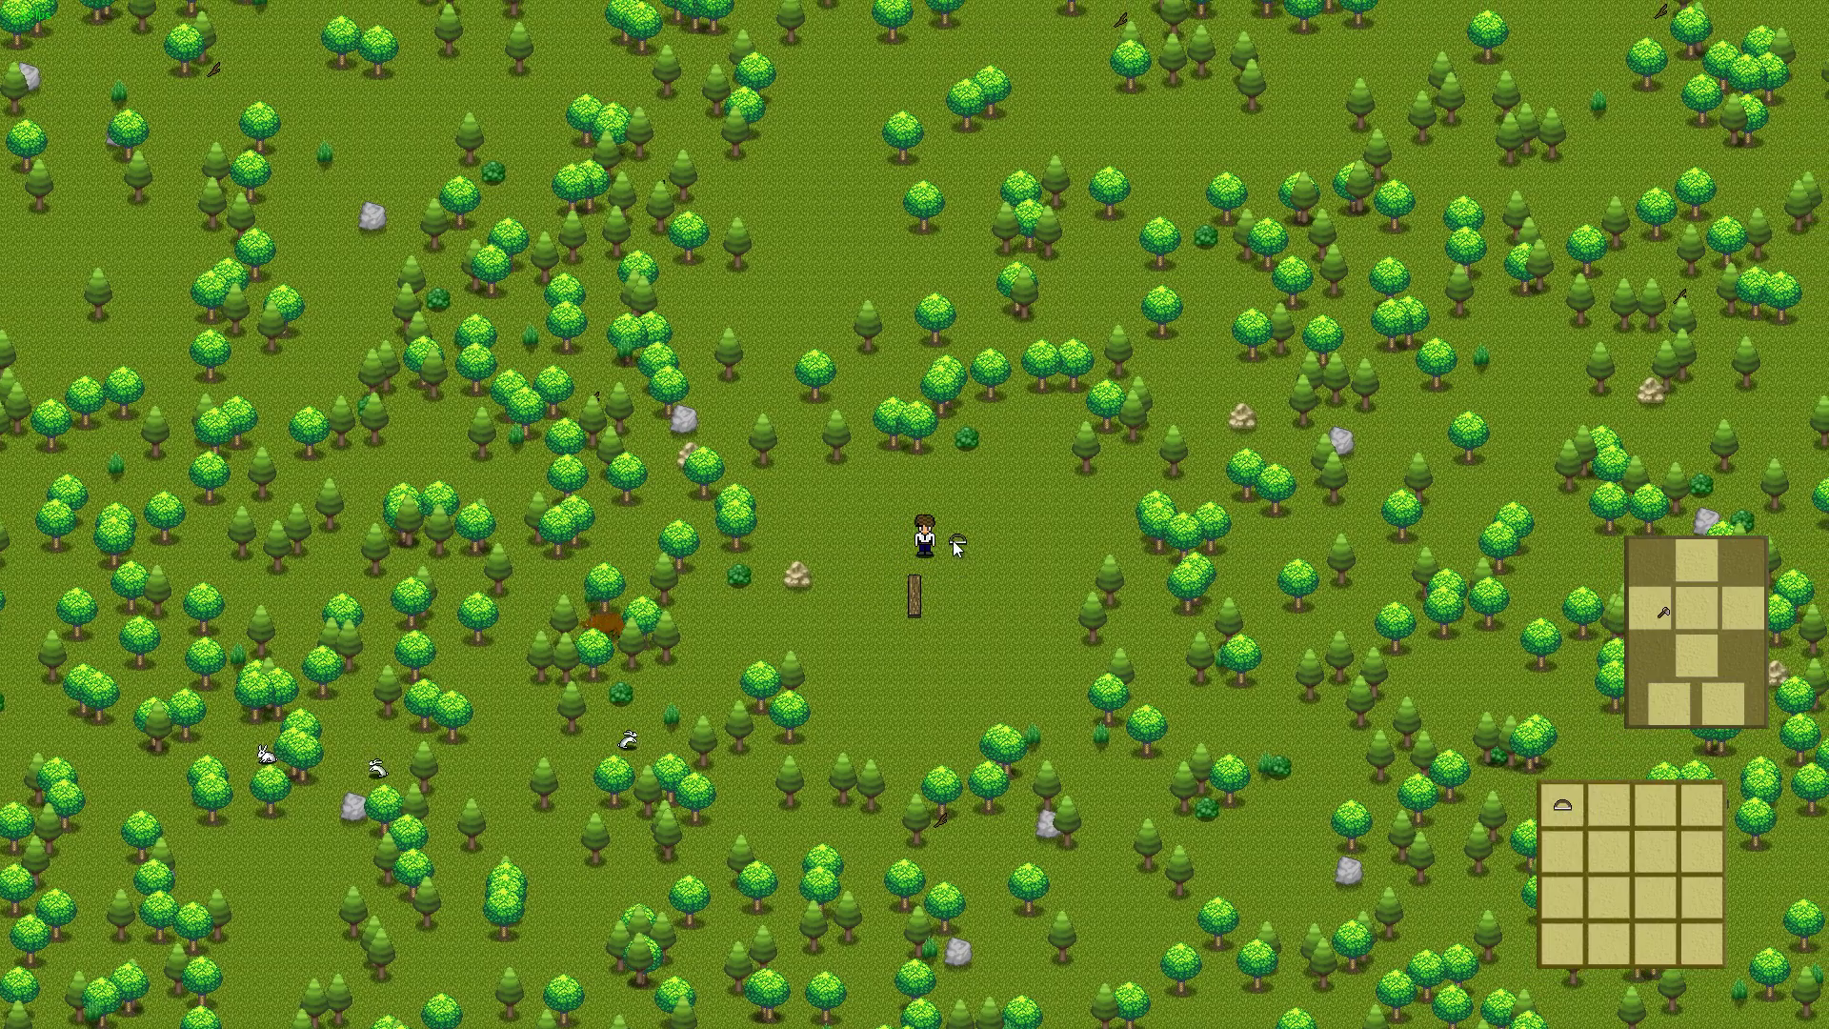
pyautogui.press('e')
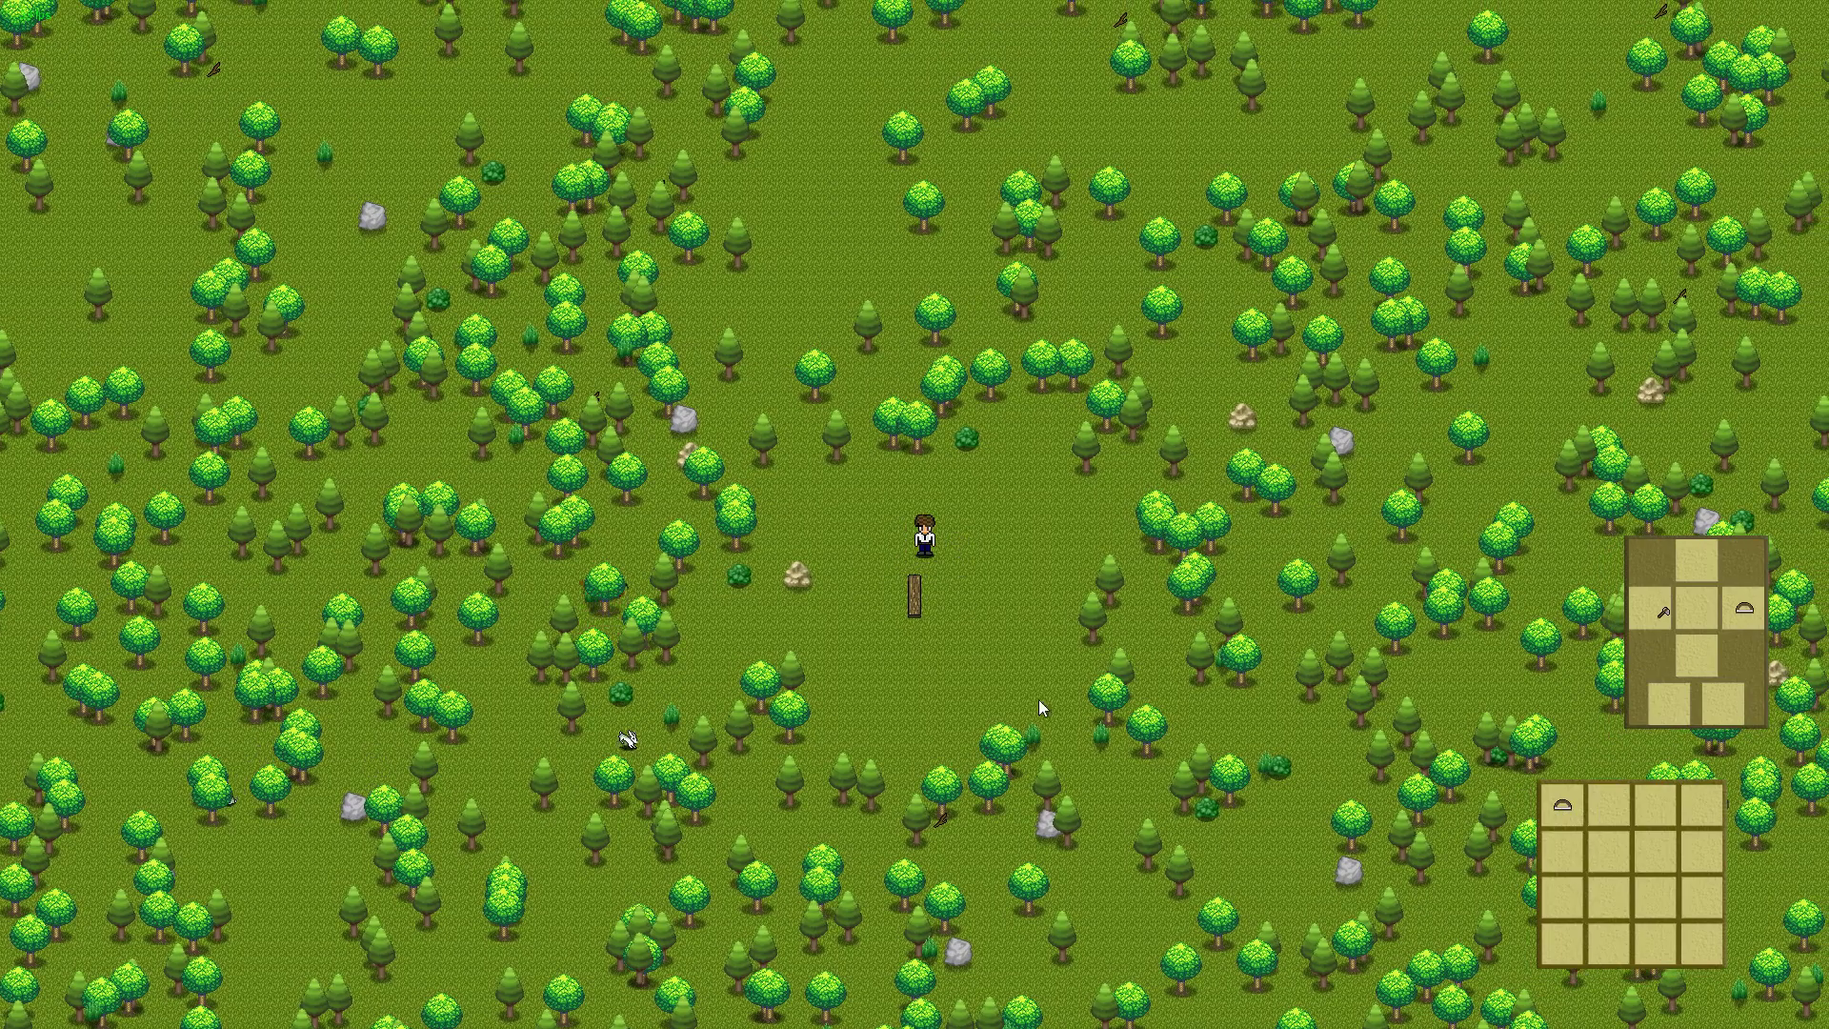
# Walk down beside the log, drag on it, then walk back up toward the trees
pyautogui.press('Down')
pyautogui.press('Left')
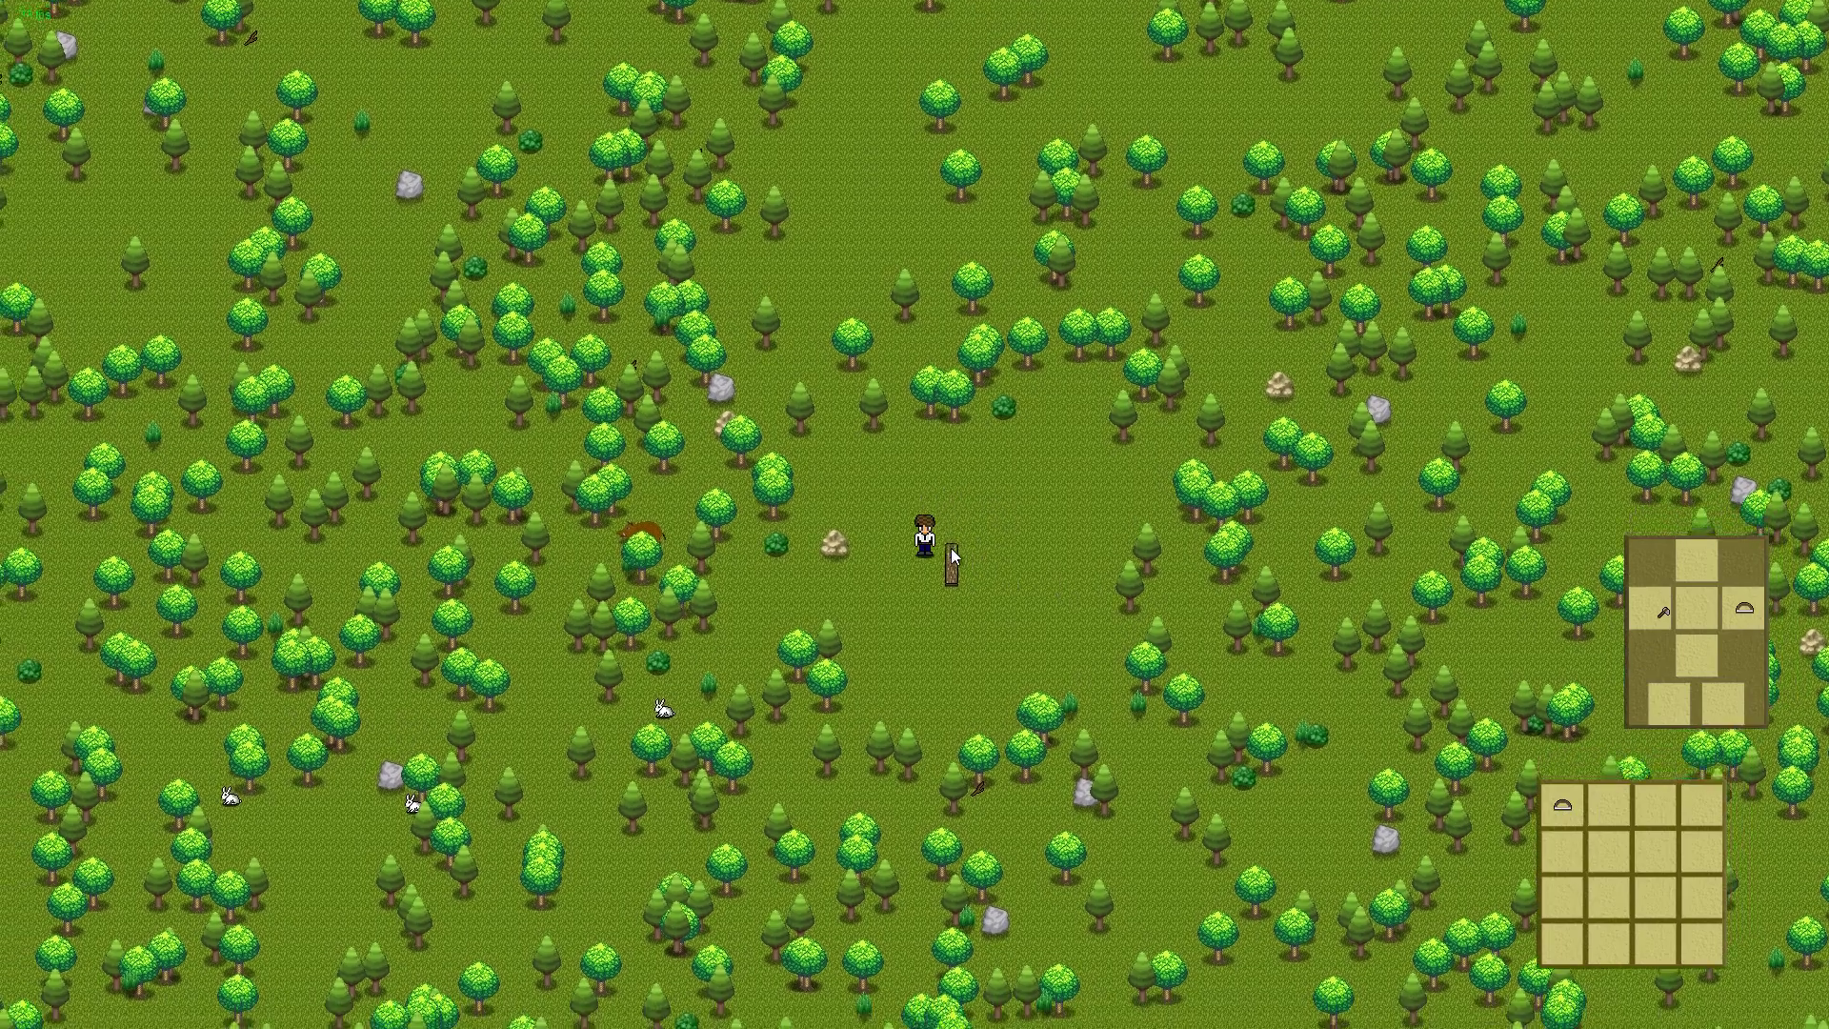
pyautogui.press('Down')
pyautogui.press('Right')
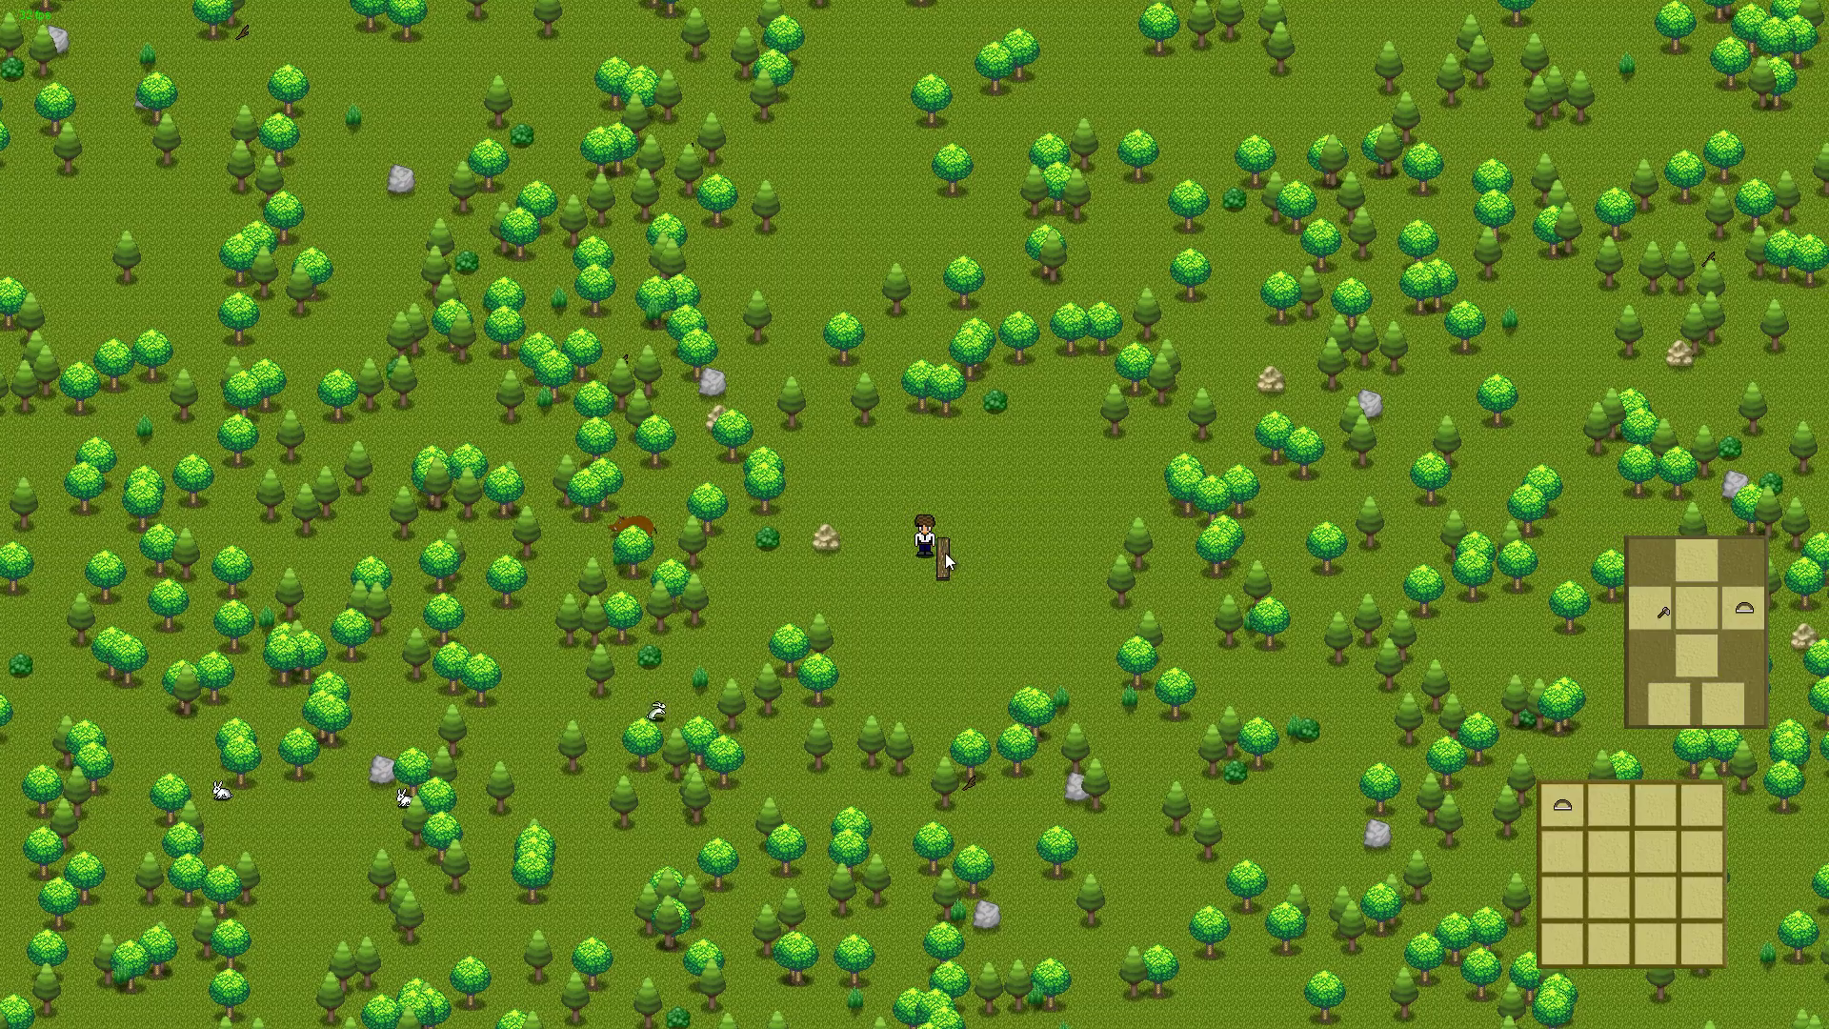
pyautogui.moveTo(941, 558)
pyautogui.mouseDown()
pyautogui.moveTo(1608, 804)
pyautogui.moveTo(936, 573)
pyautogui.mouseUp()
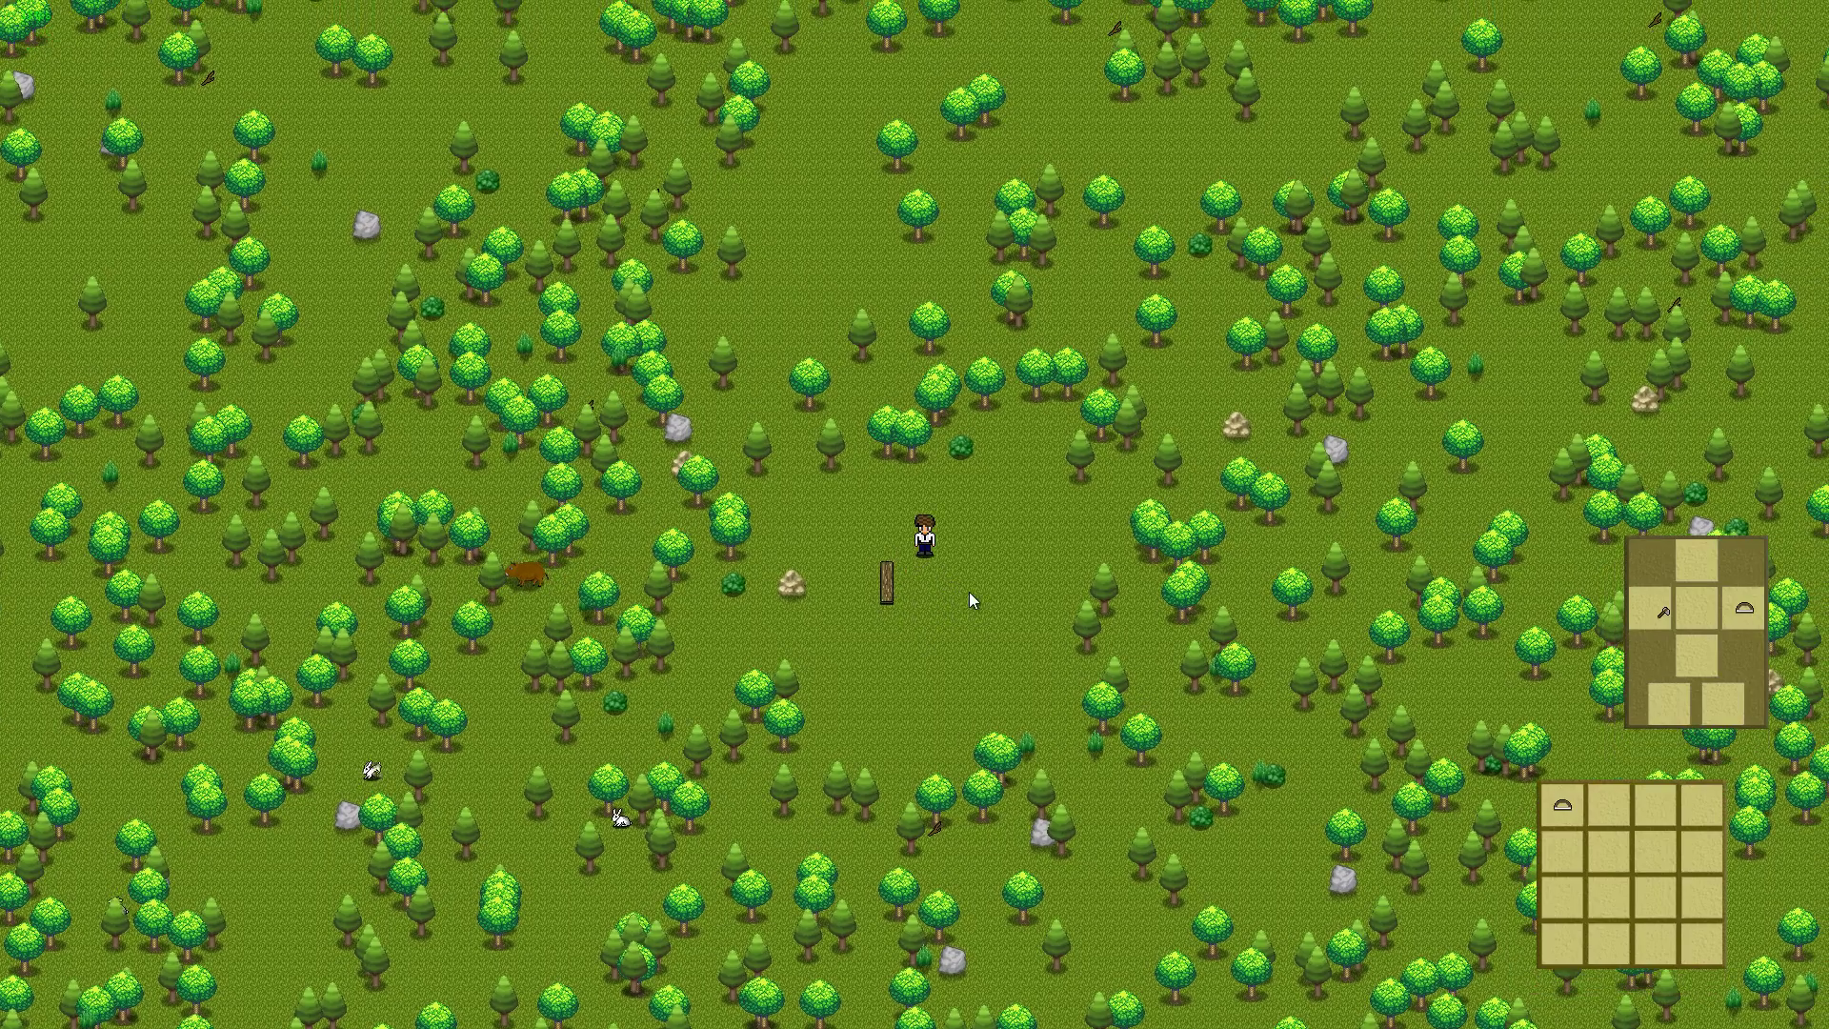
pyautogui.press('Up')
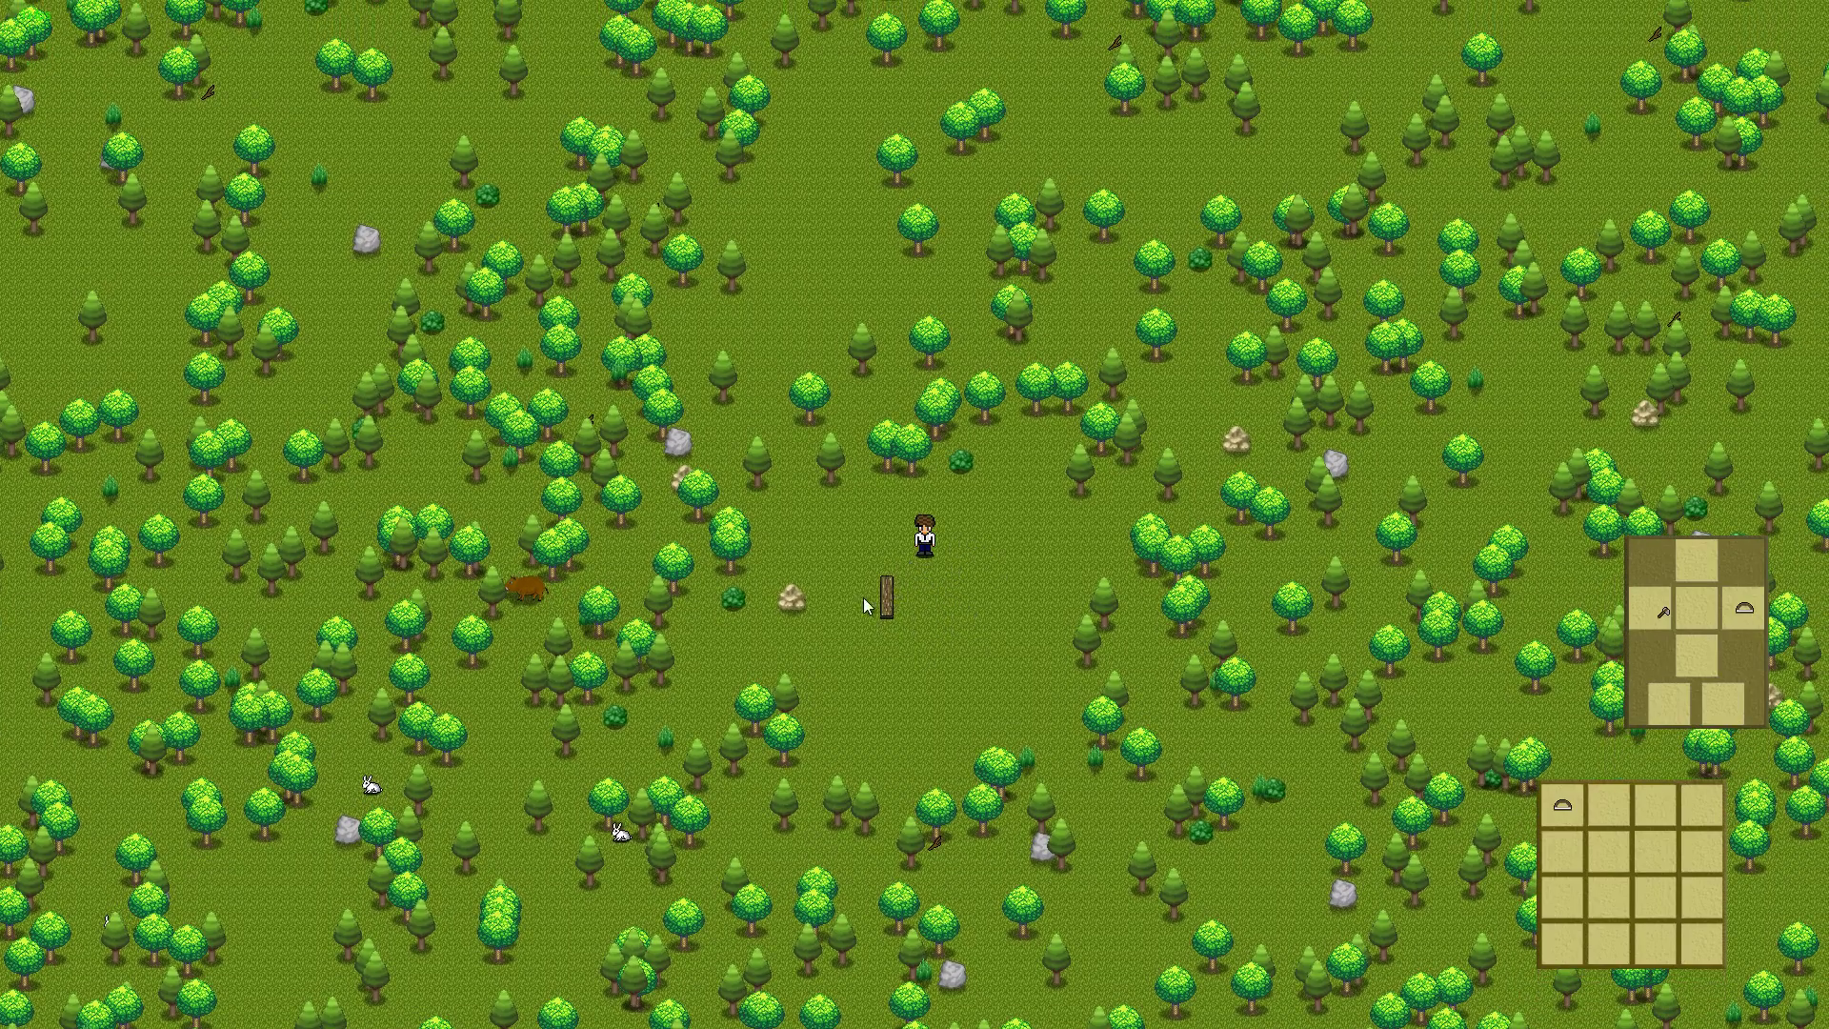
pyautogui.press('Up')
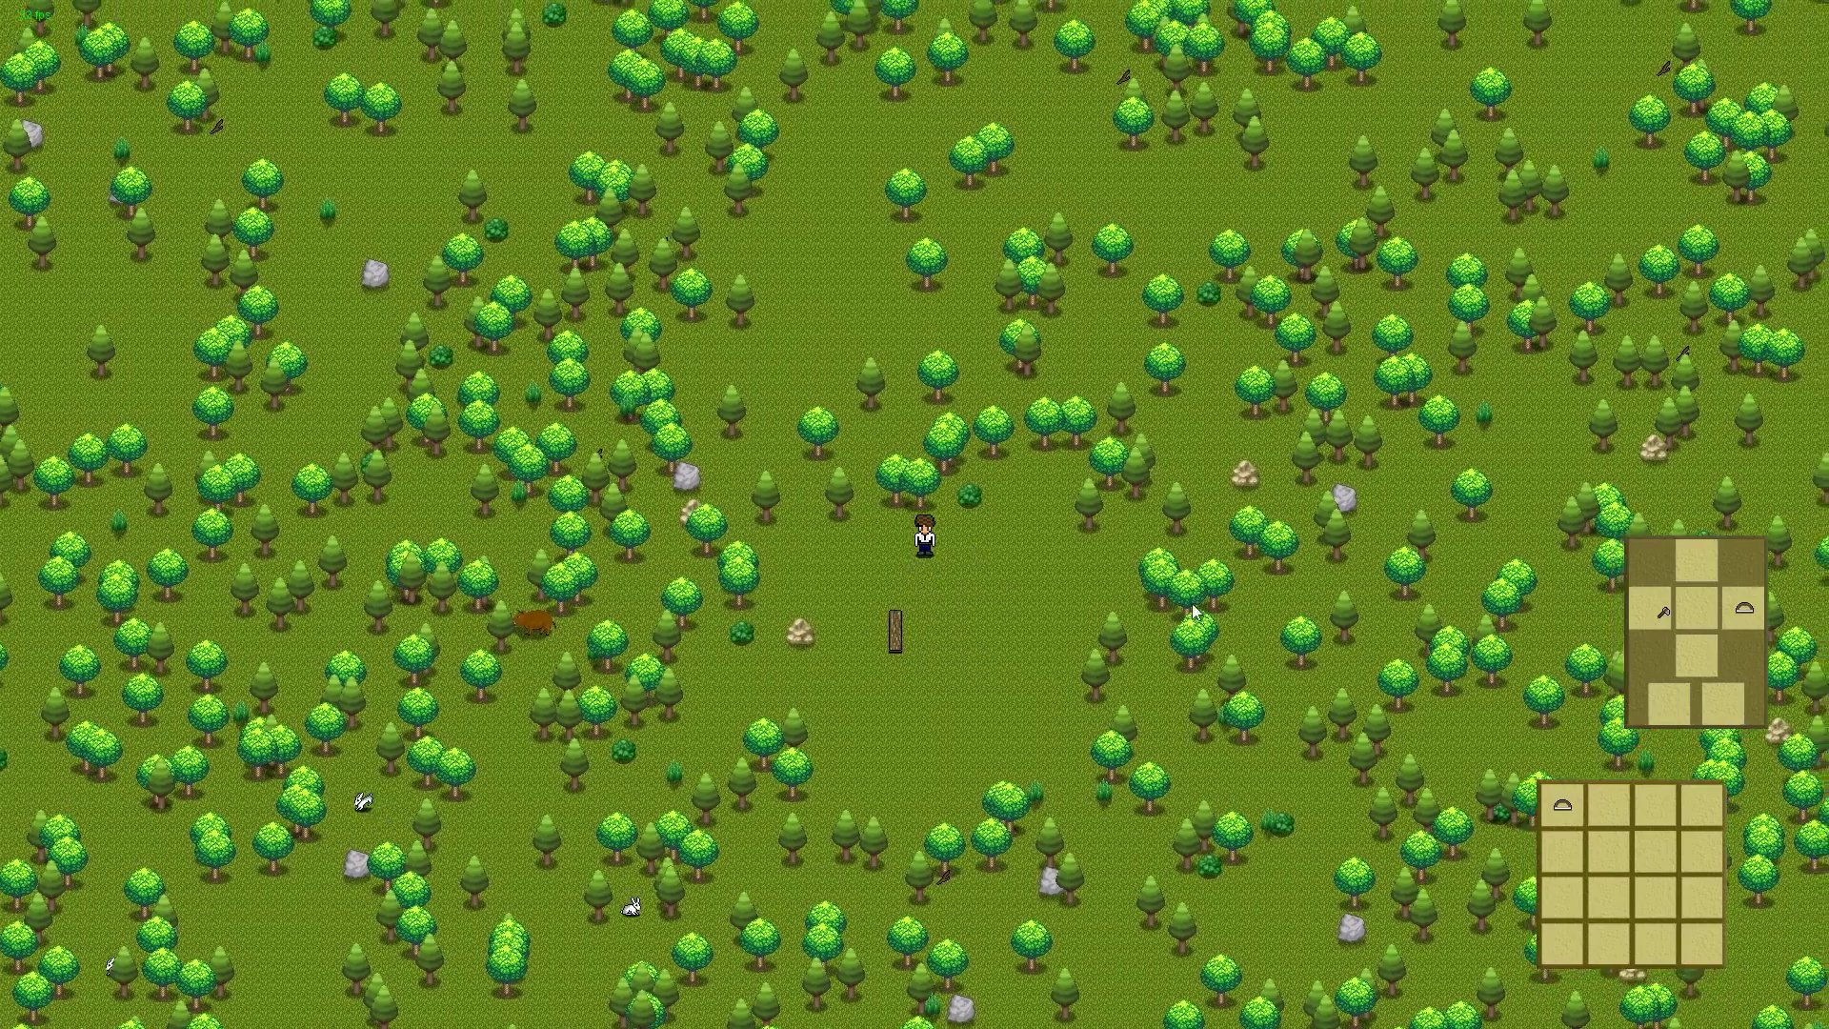
# Walk next to the tree above the character and chop it down
pyautogui.press('Up')
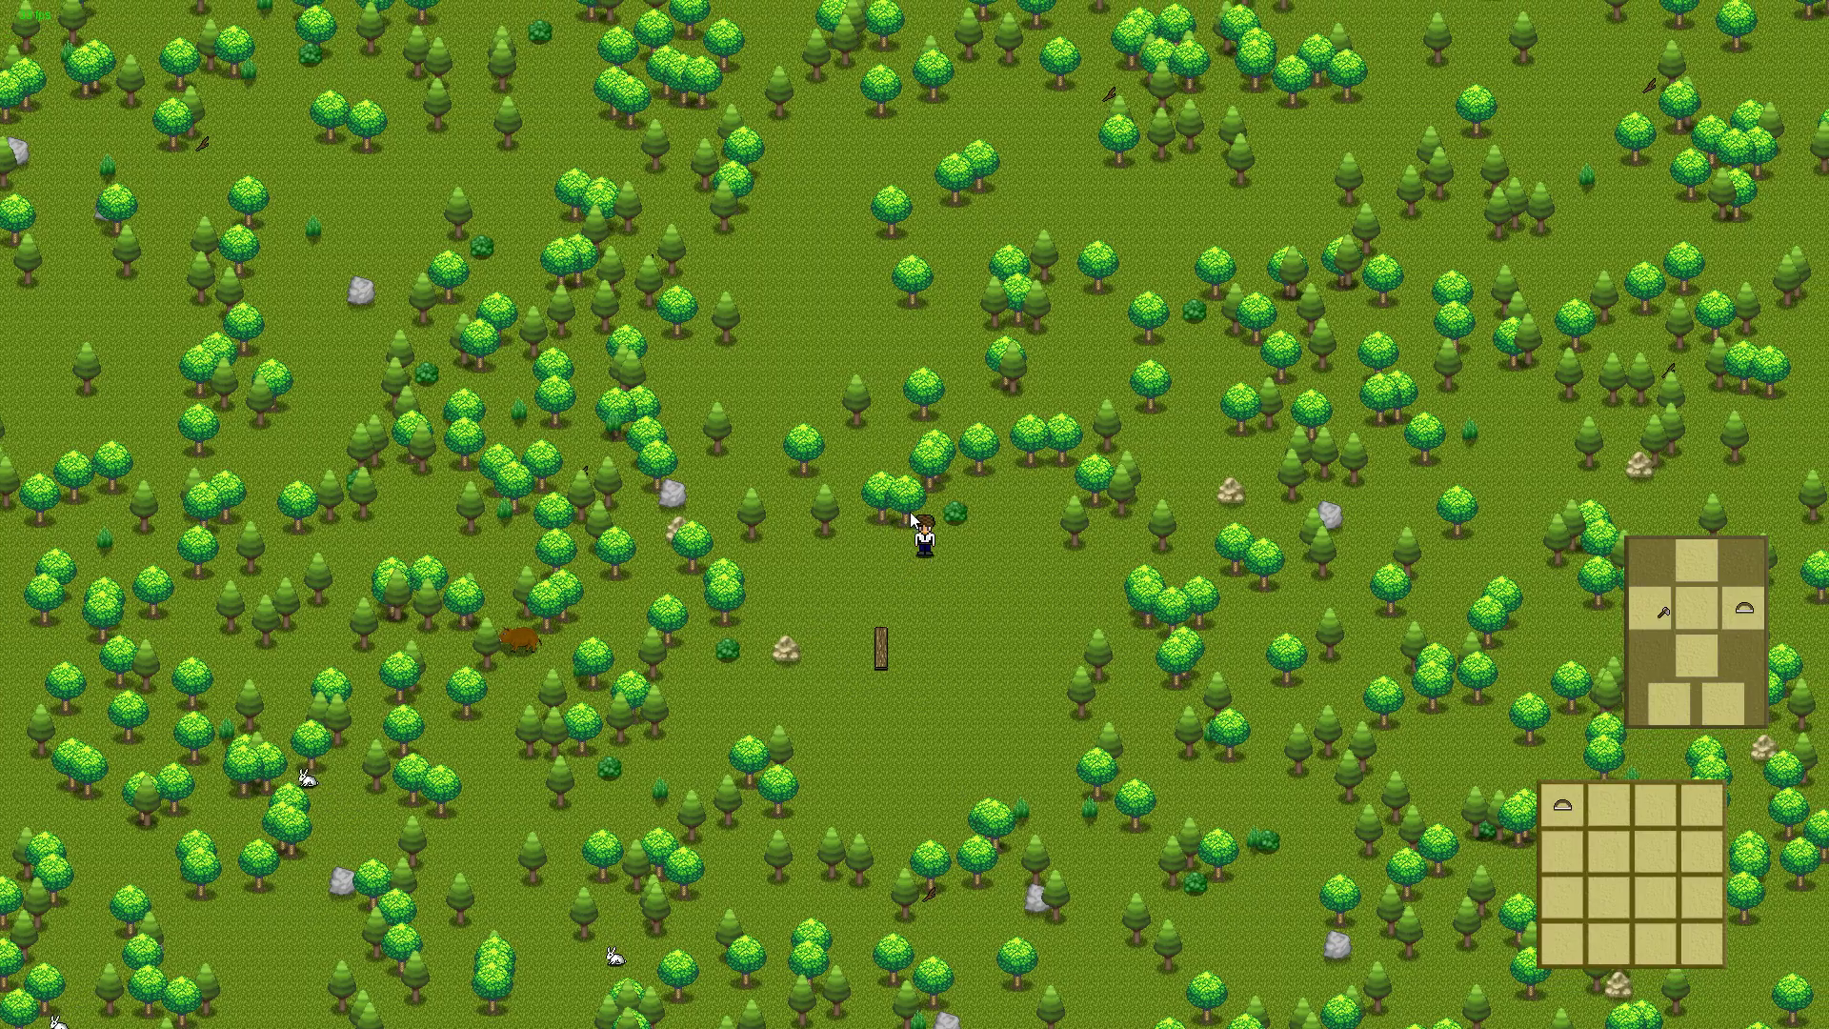
pyautogui.rightClick(929, 529)
pyautogui.click(953, 546)
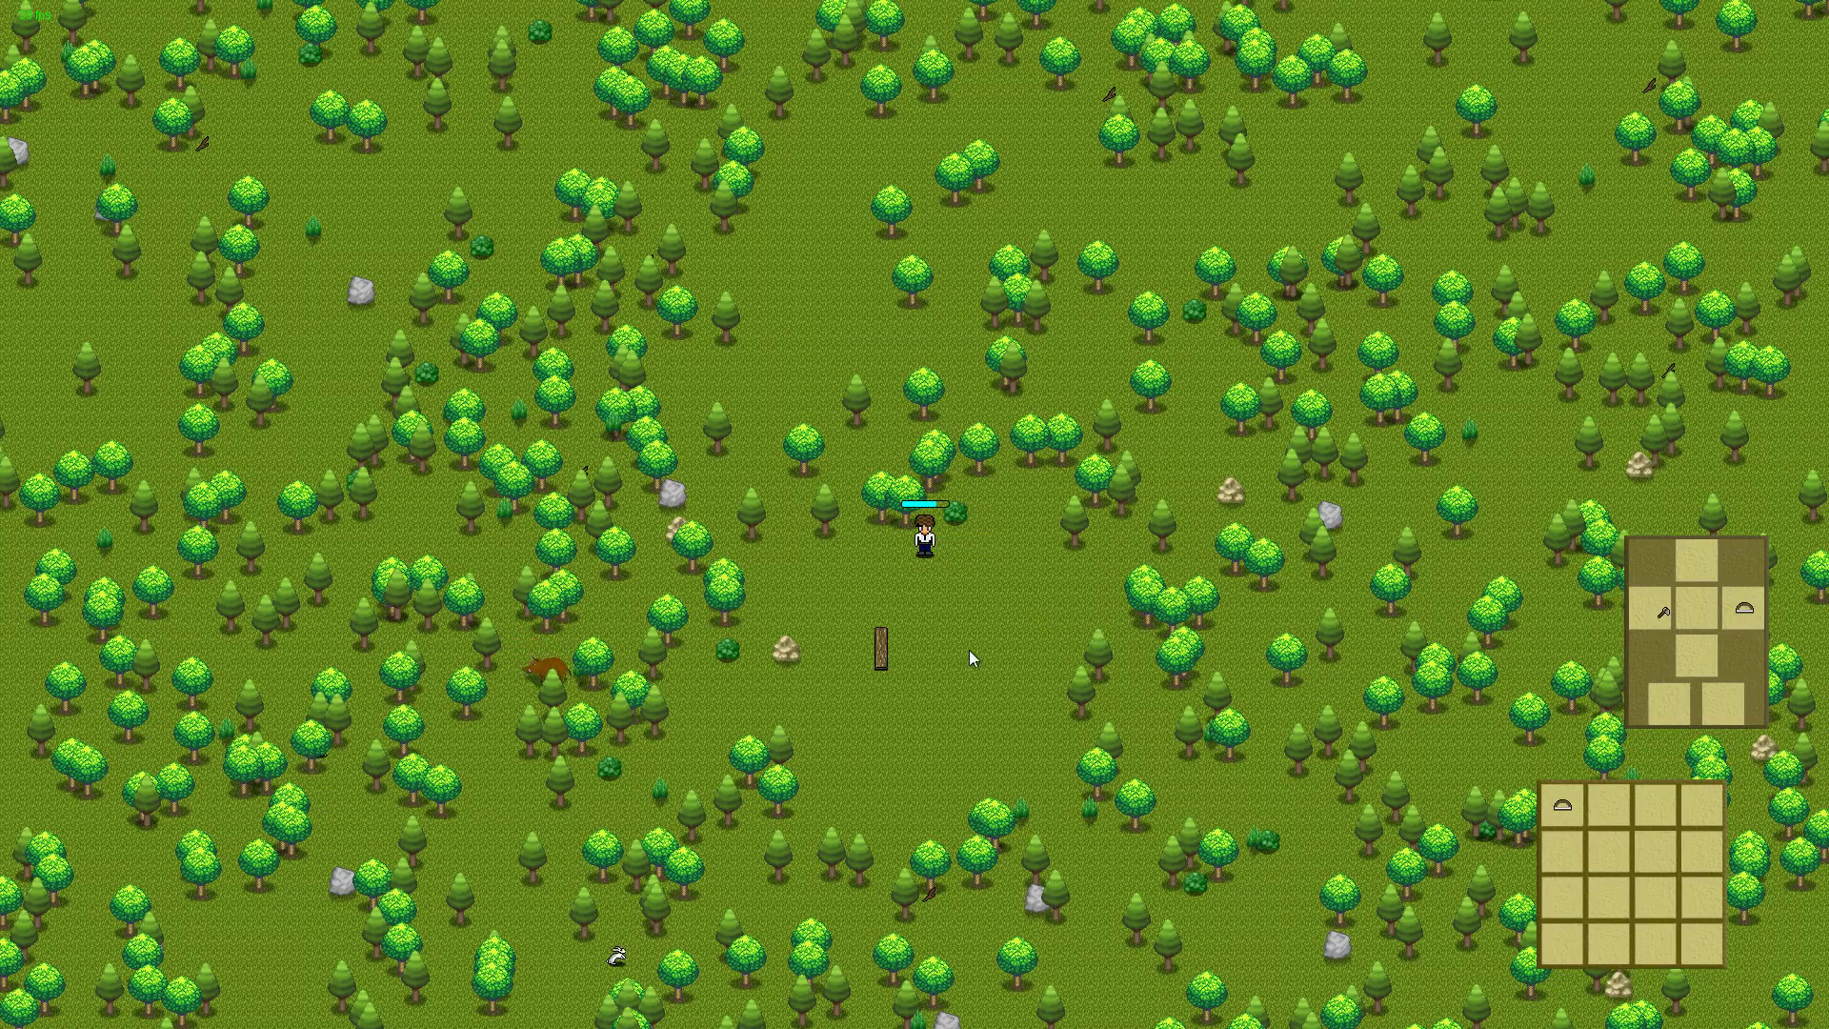
# Flip the crafting book from Bone saw to Stone axe, close it, and step down
pyautogui.press('c')
pyautogui.press('Right')
pyautogui.press('Escape')
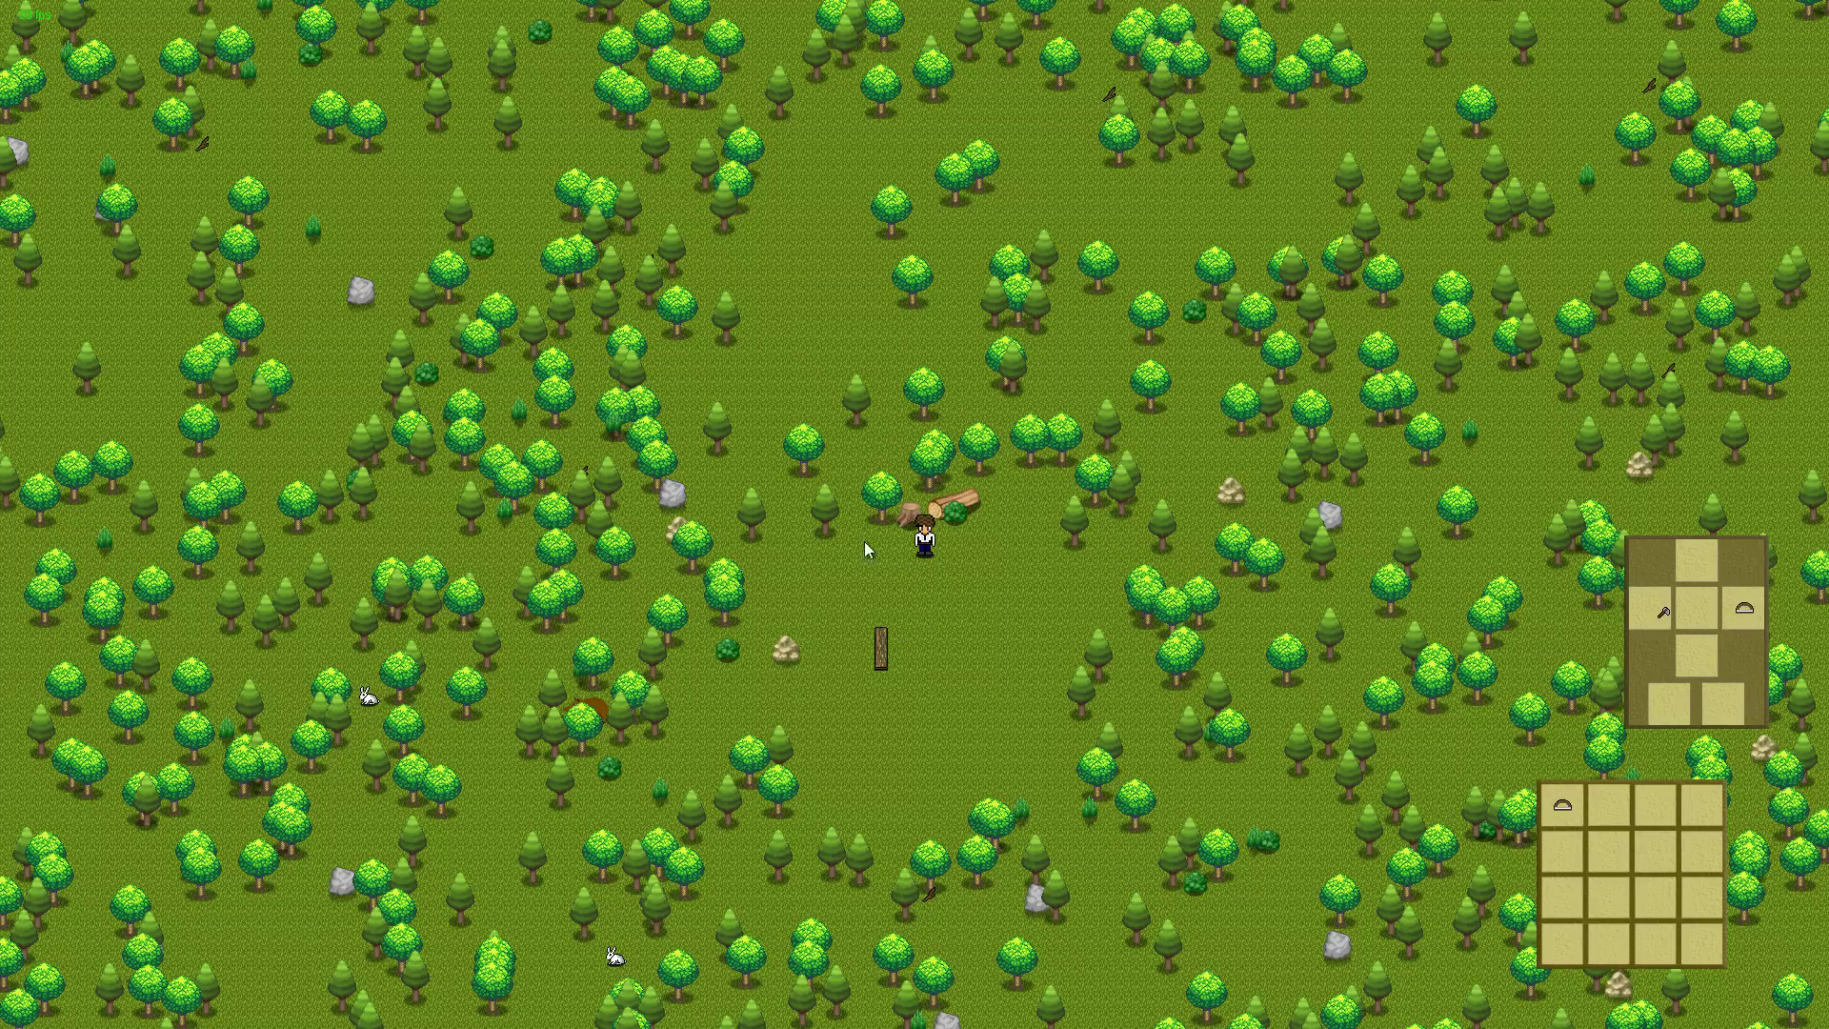
pyautogui.press('Down')
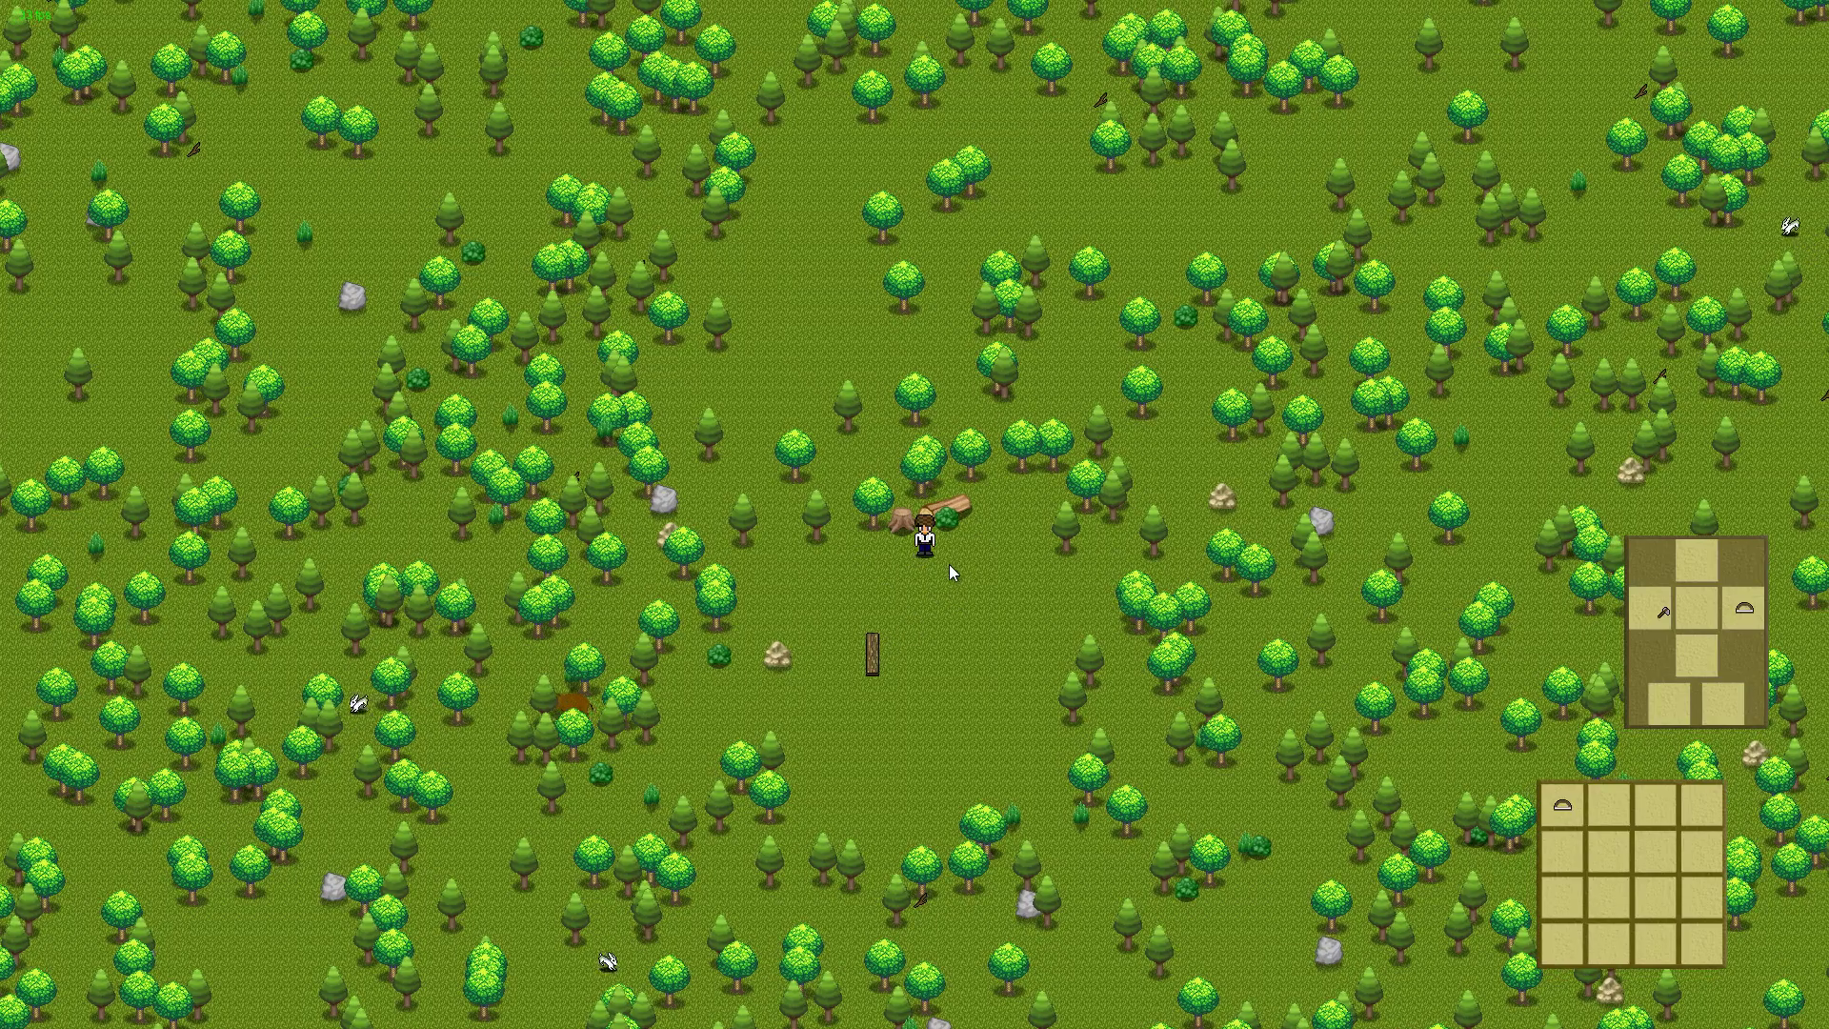
pyautogui.press('Down')
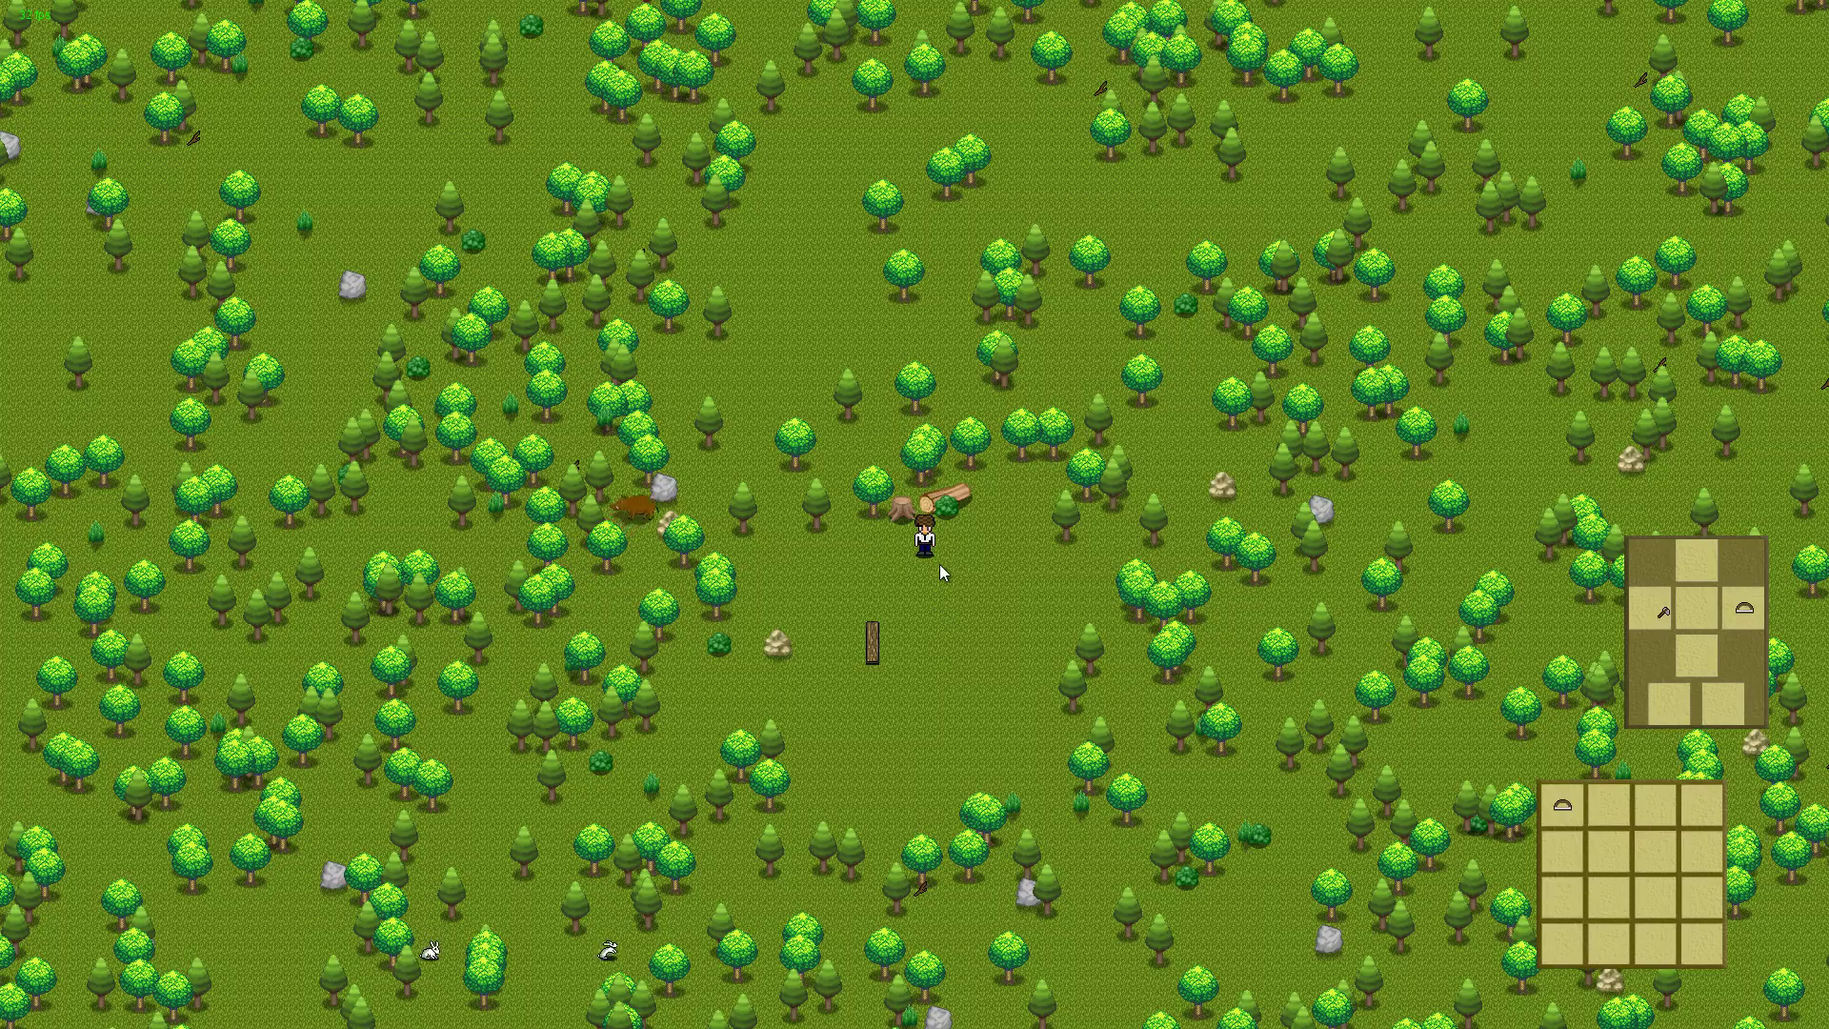
# Lift the felled log and set it down beside the character
pyautogui.click(864, 511)
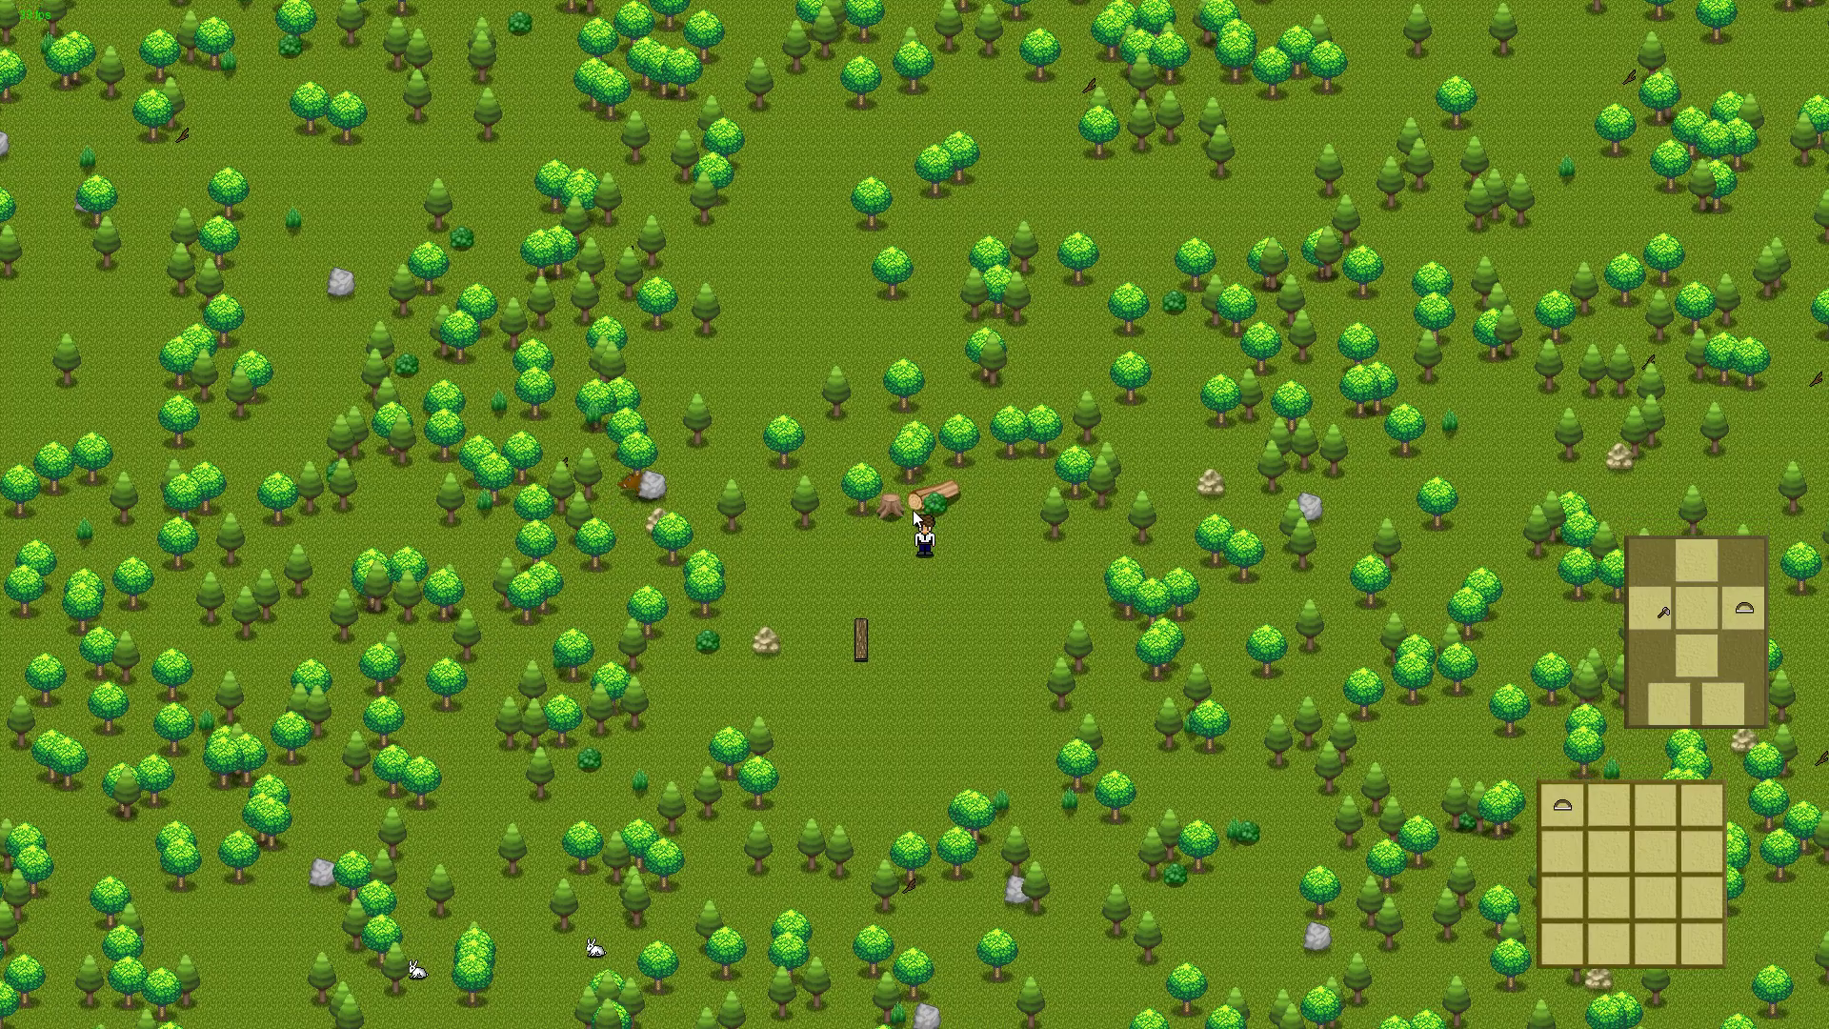
pyautogui.rightClick(918, 529)
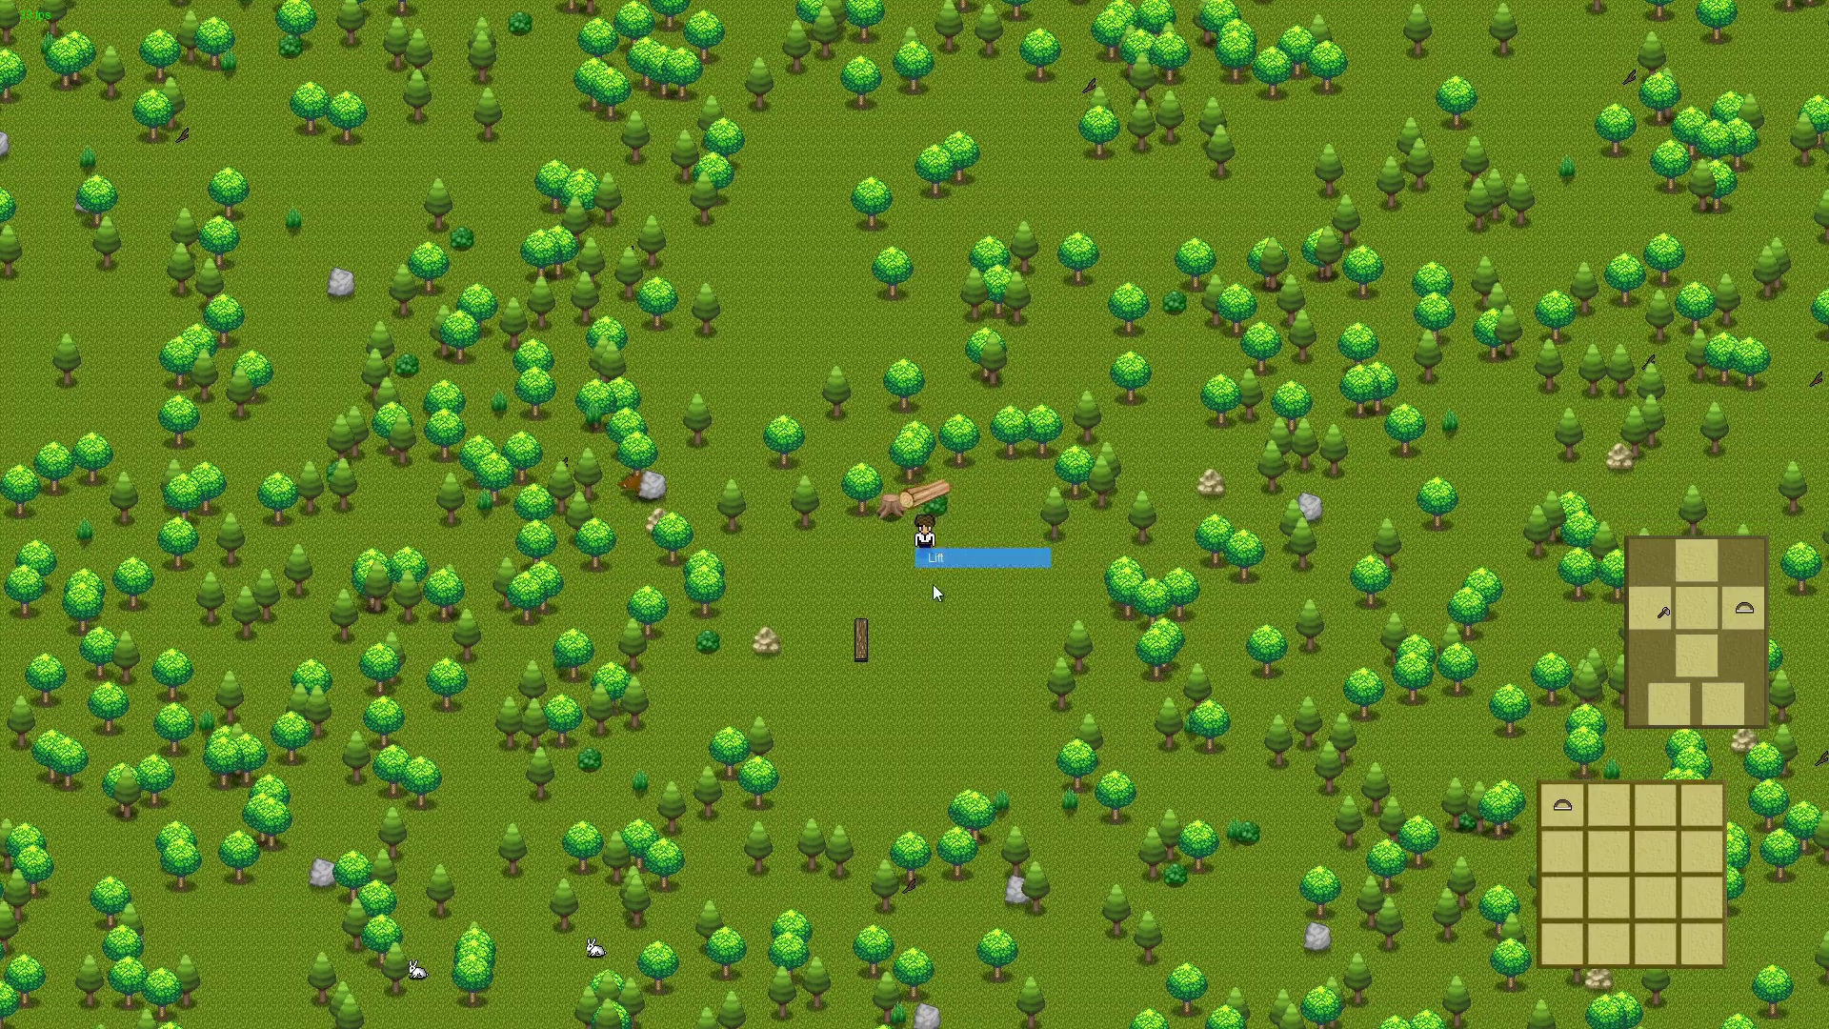
pyautogui.click(929, 590)
pyautogui.click(955, 545)
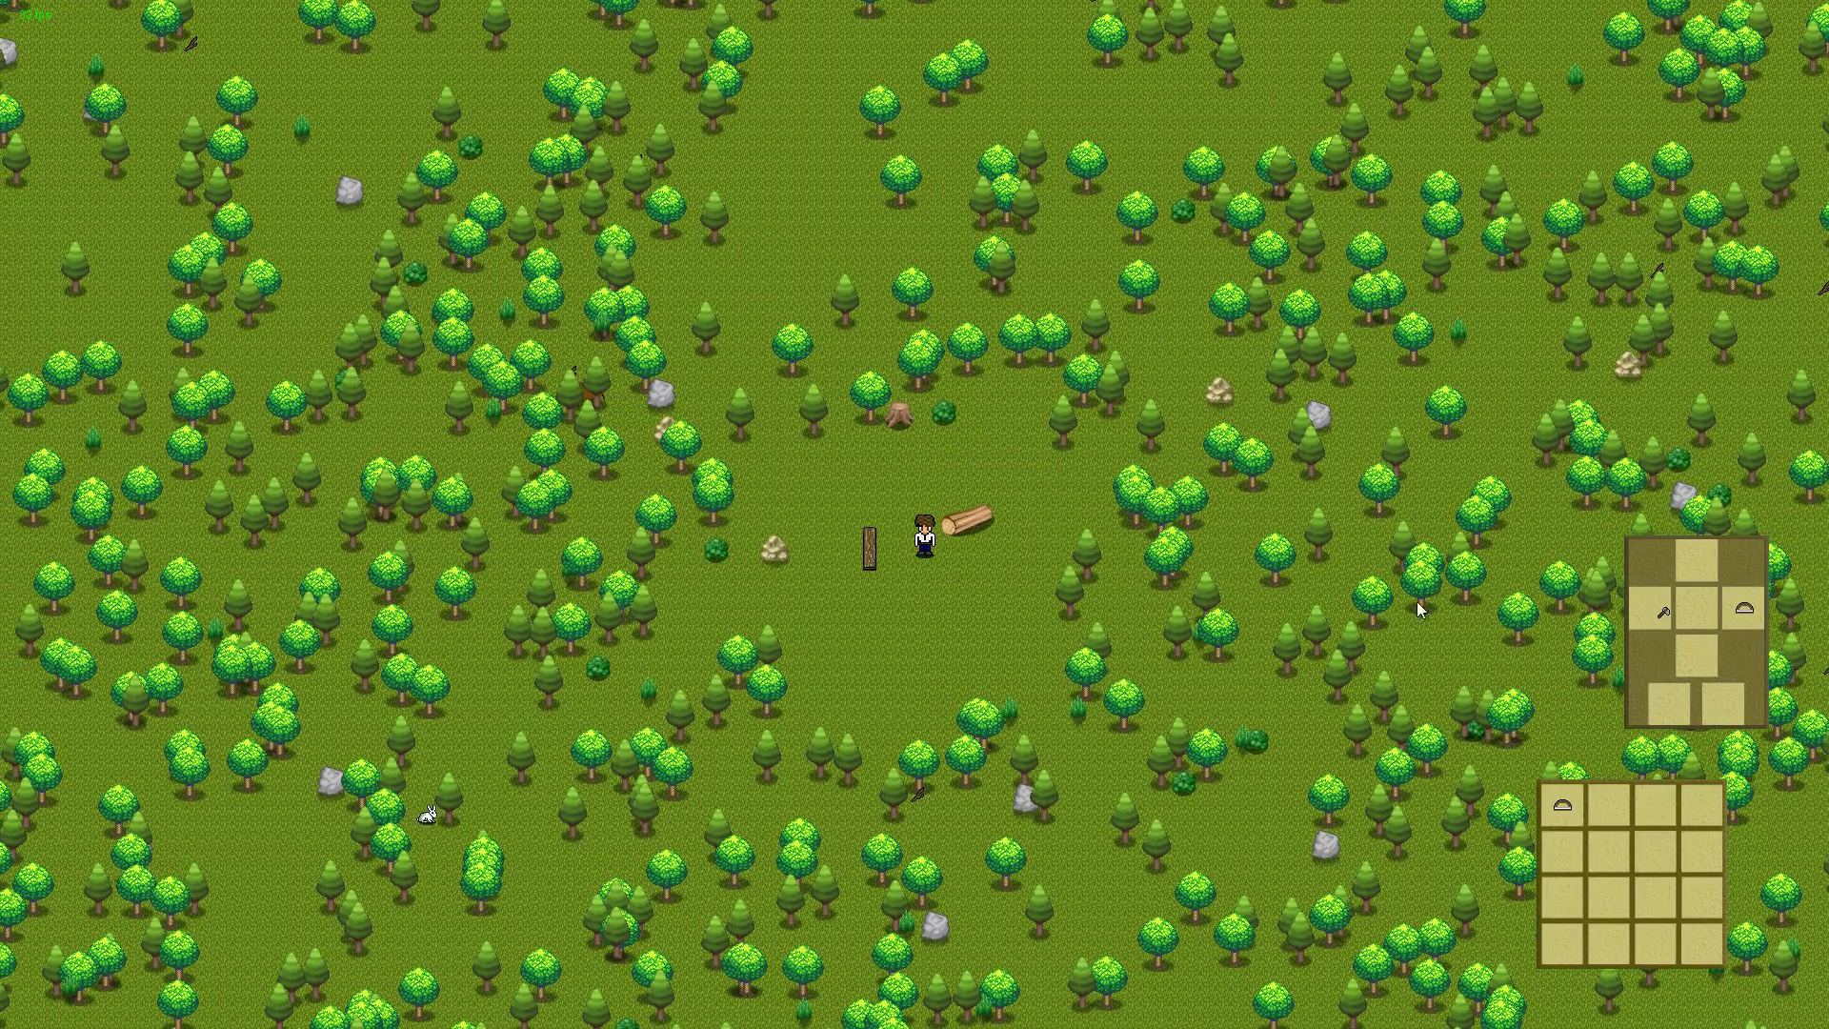
# Cut the log into wooden blocks
pyautogui.rightClick(970, 522)
pyautogui.click(1003, 550)
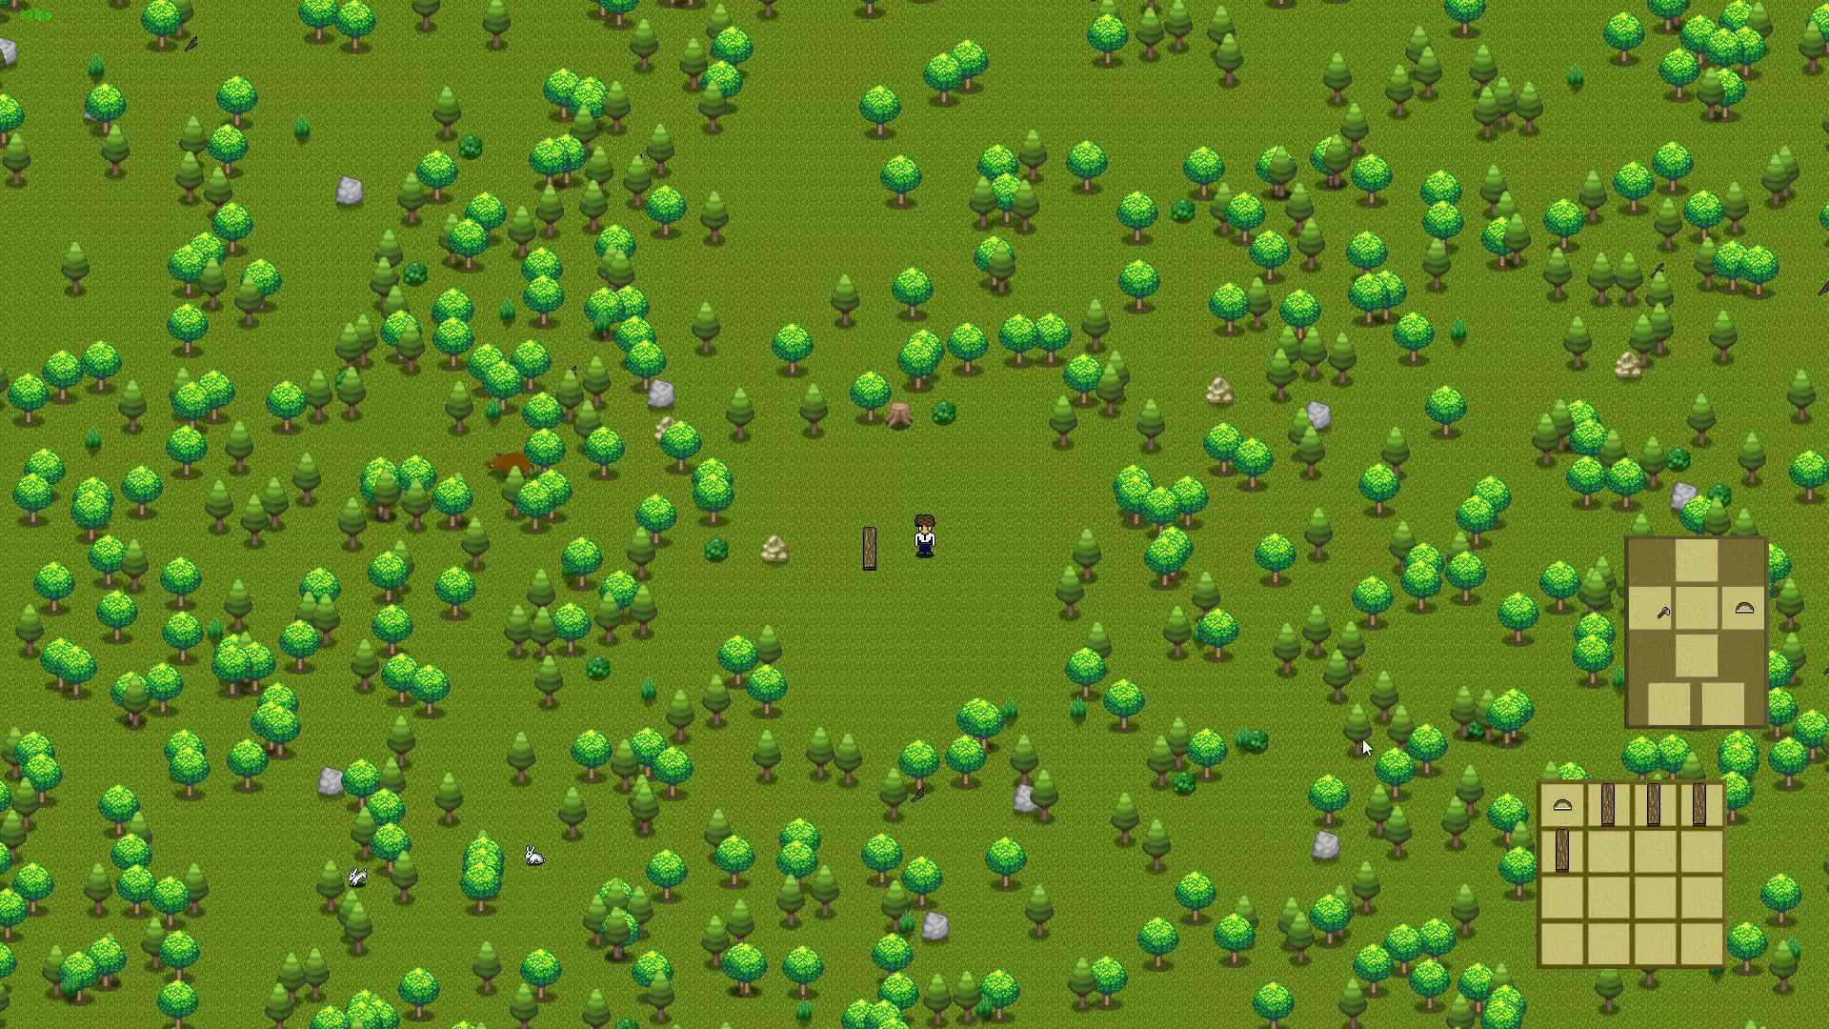
pyautogui.press('Right')
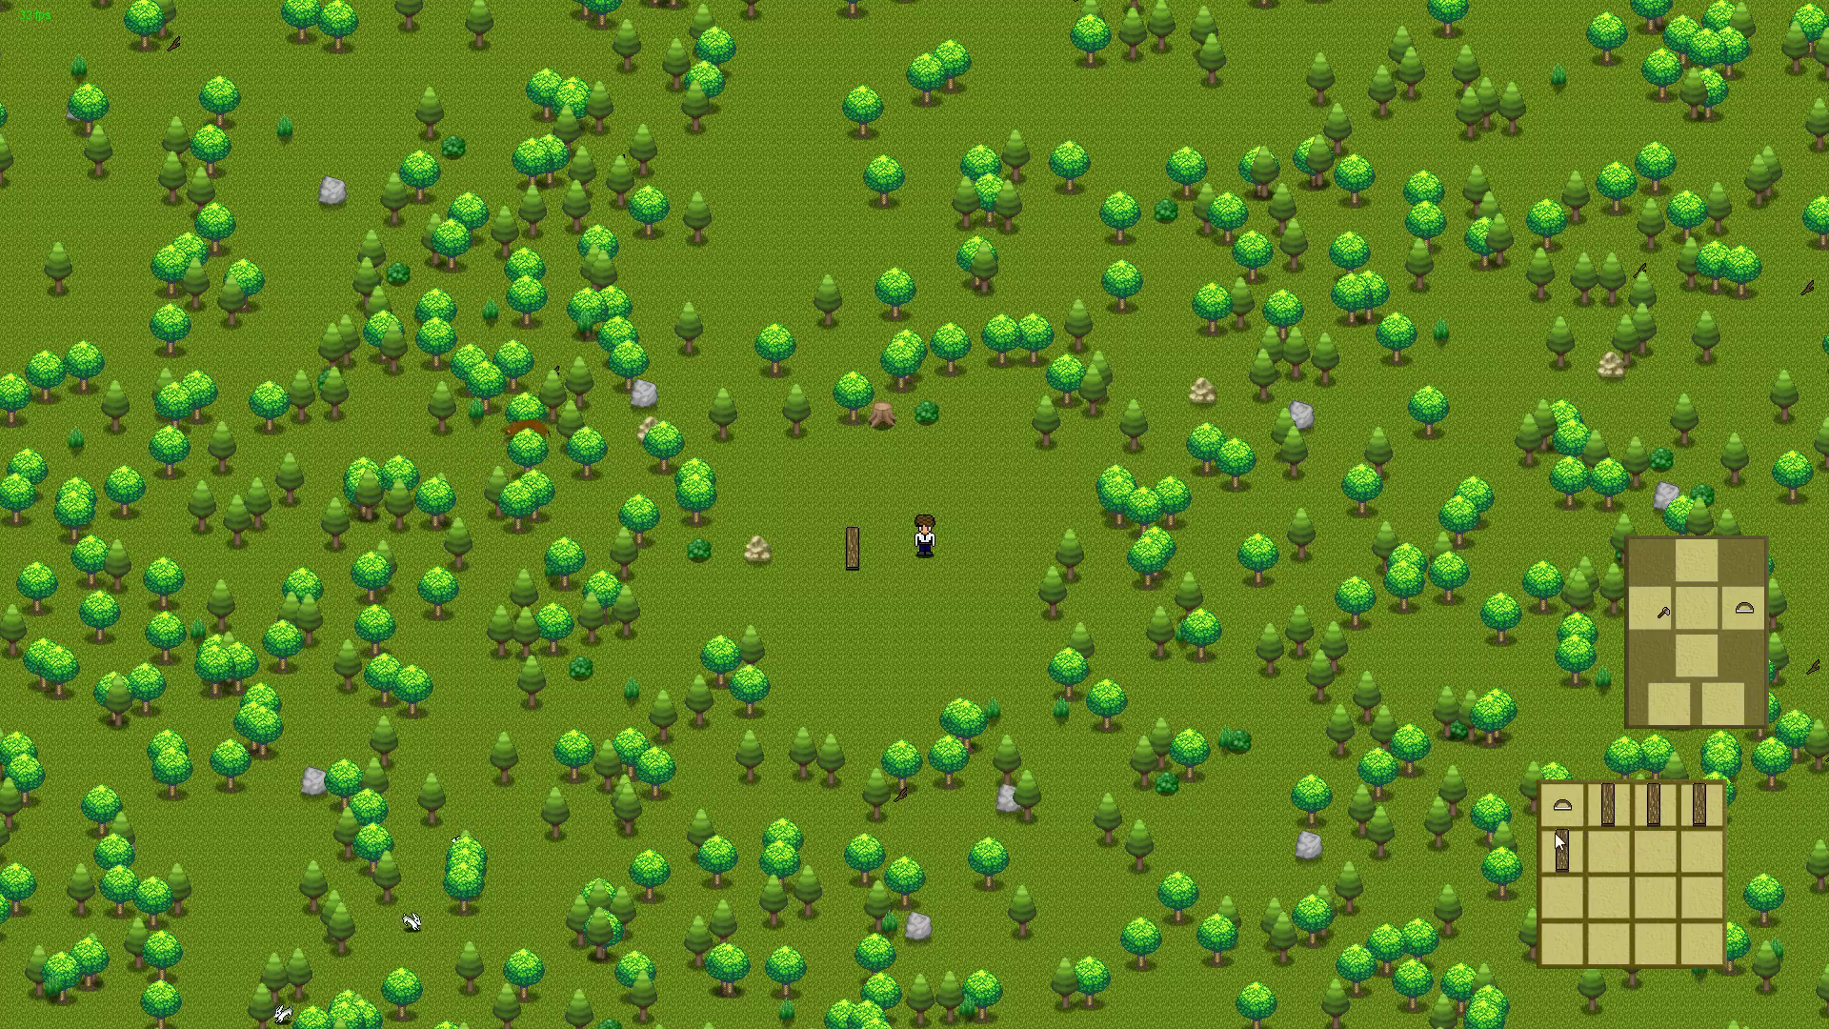
# Pick up the upright log into the inventory, then walk right and up-left
pyautogui.press('Left')
pyautogui.click(875, 565)
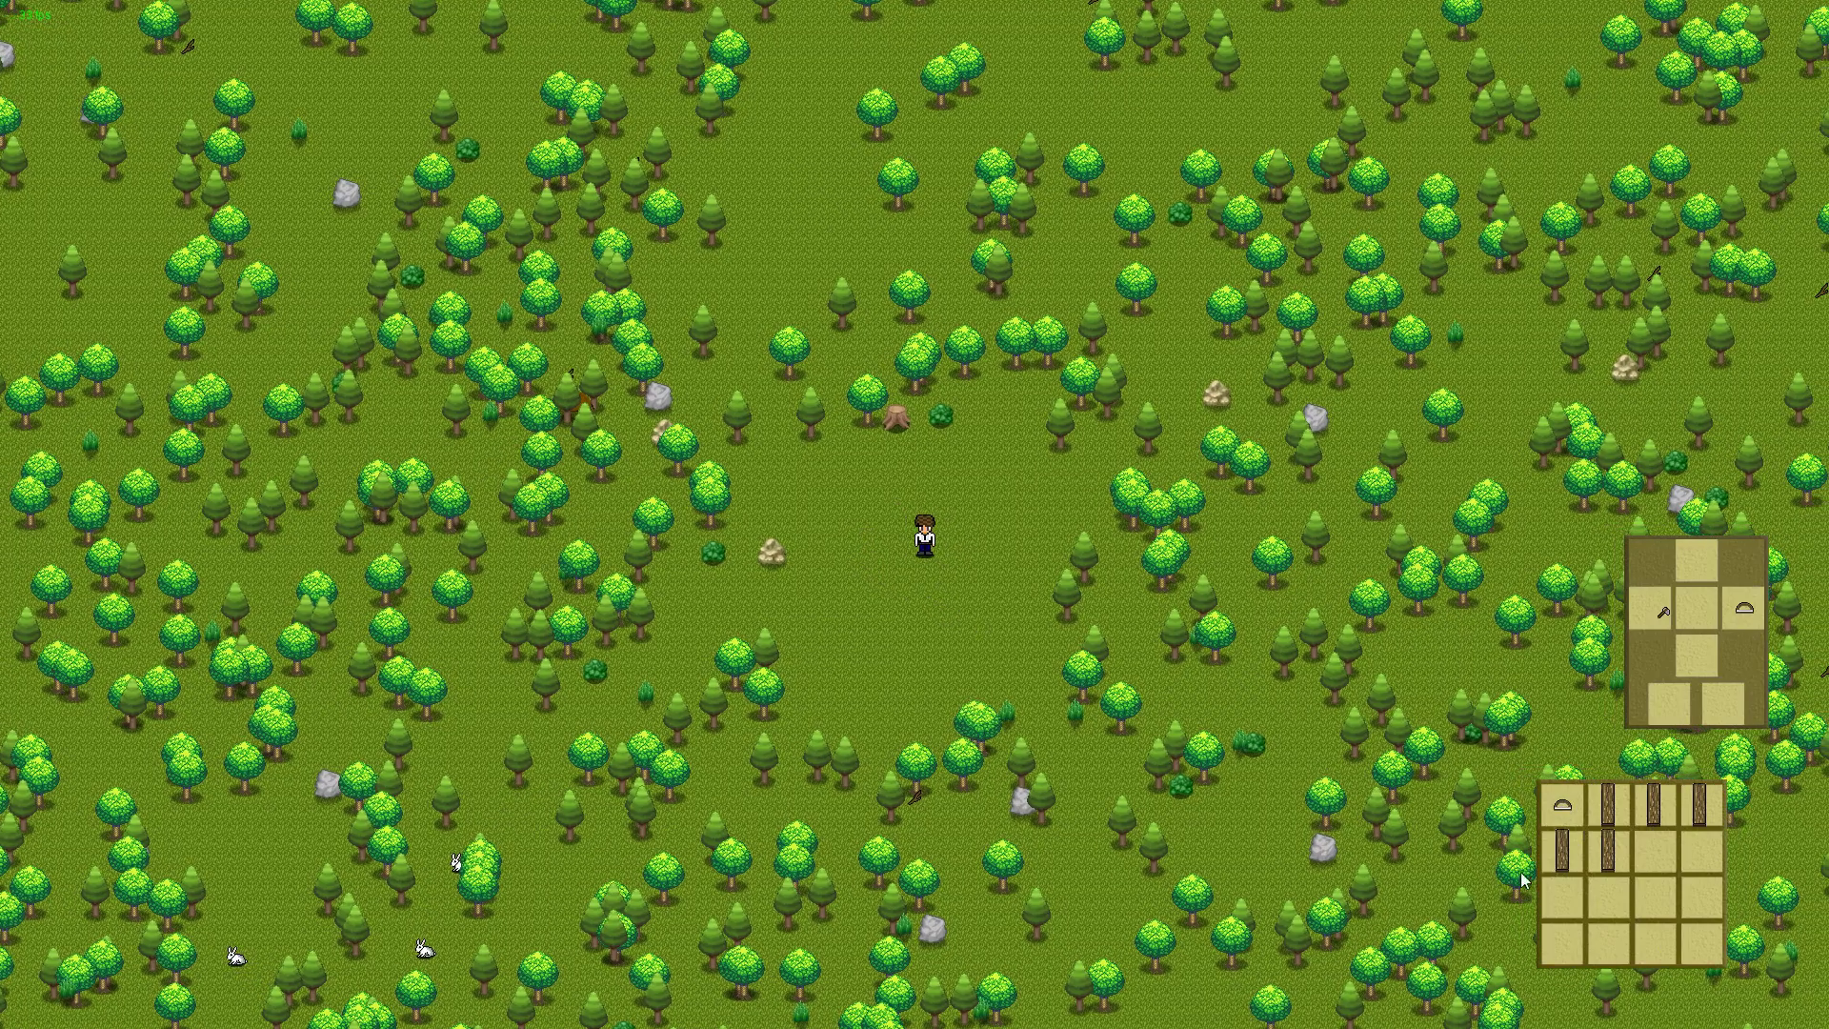
pyautogui.press('Right')
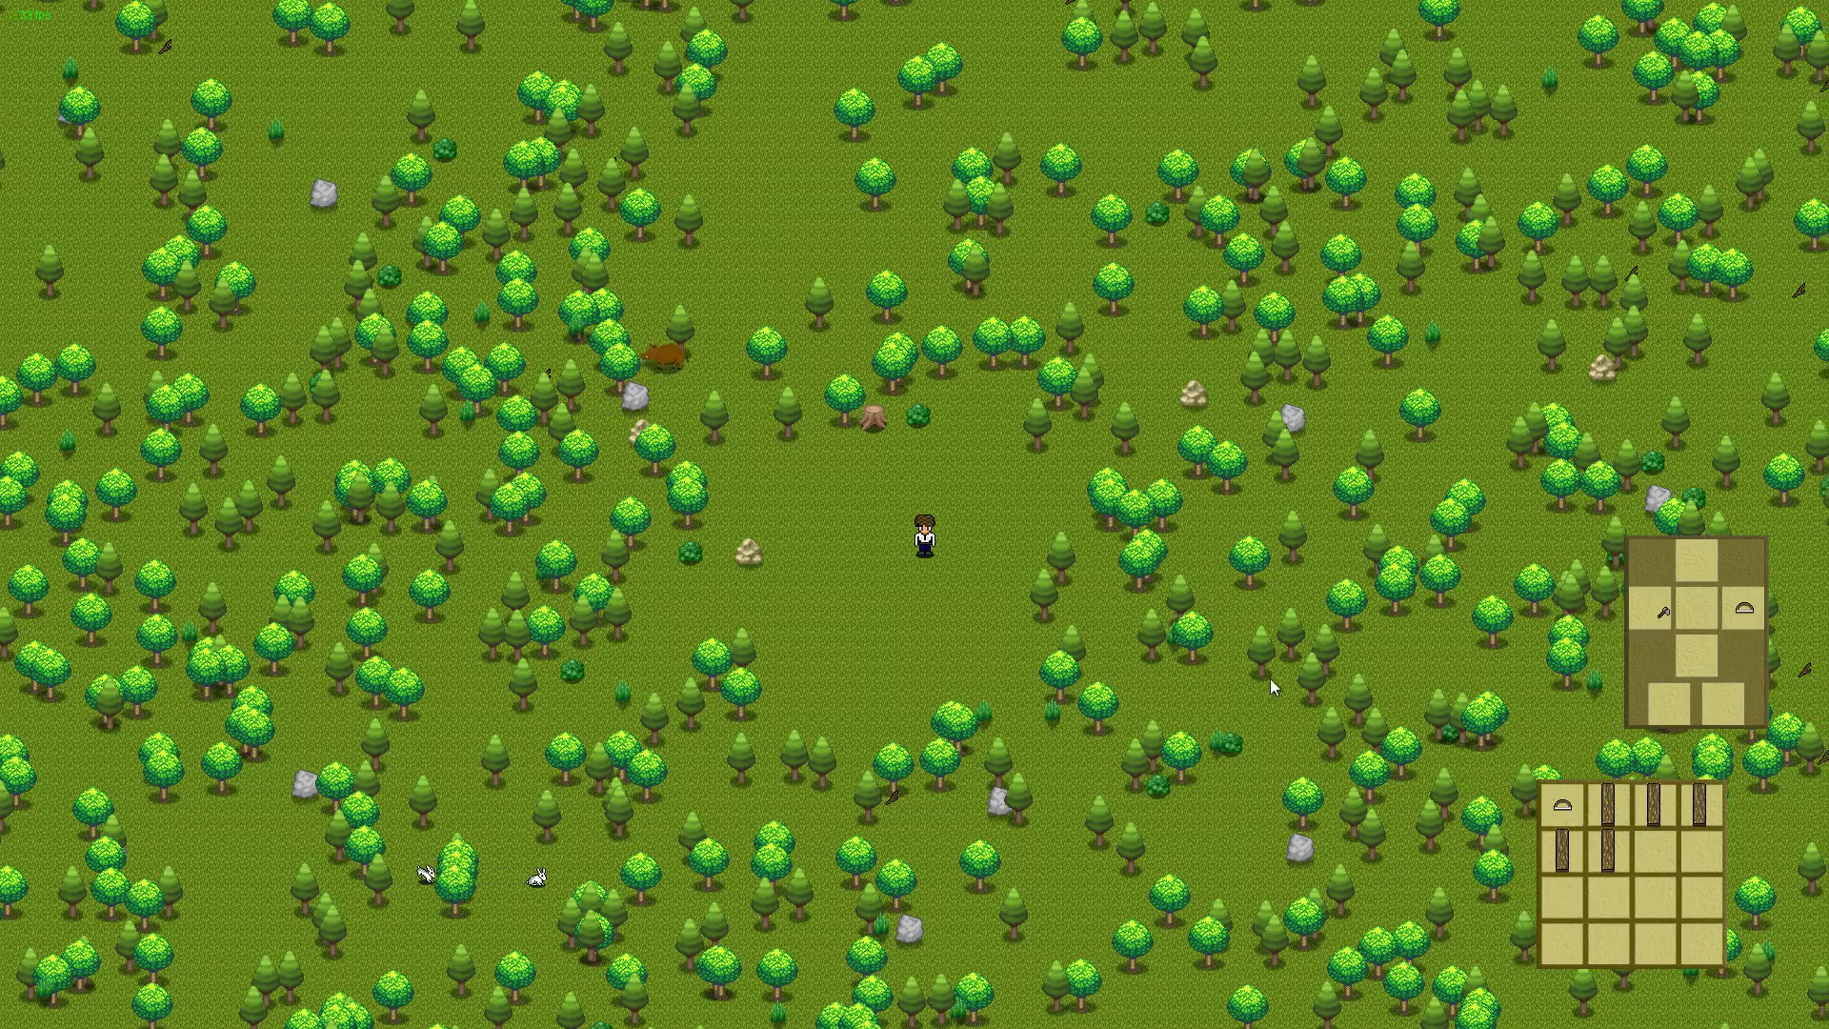
pyautogui.press('Up')
pyautogui.press('Up')
pyautogui.press('Up')
pyautogui.press('Left')
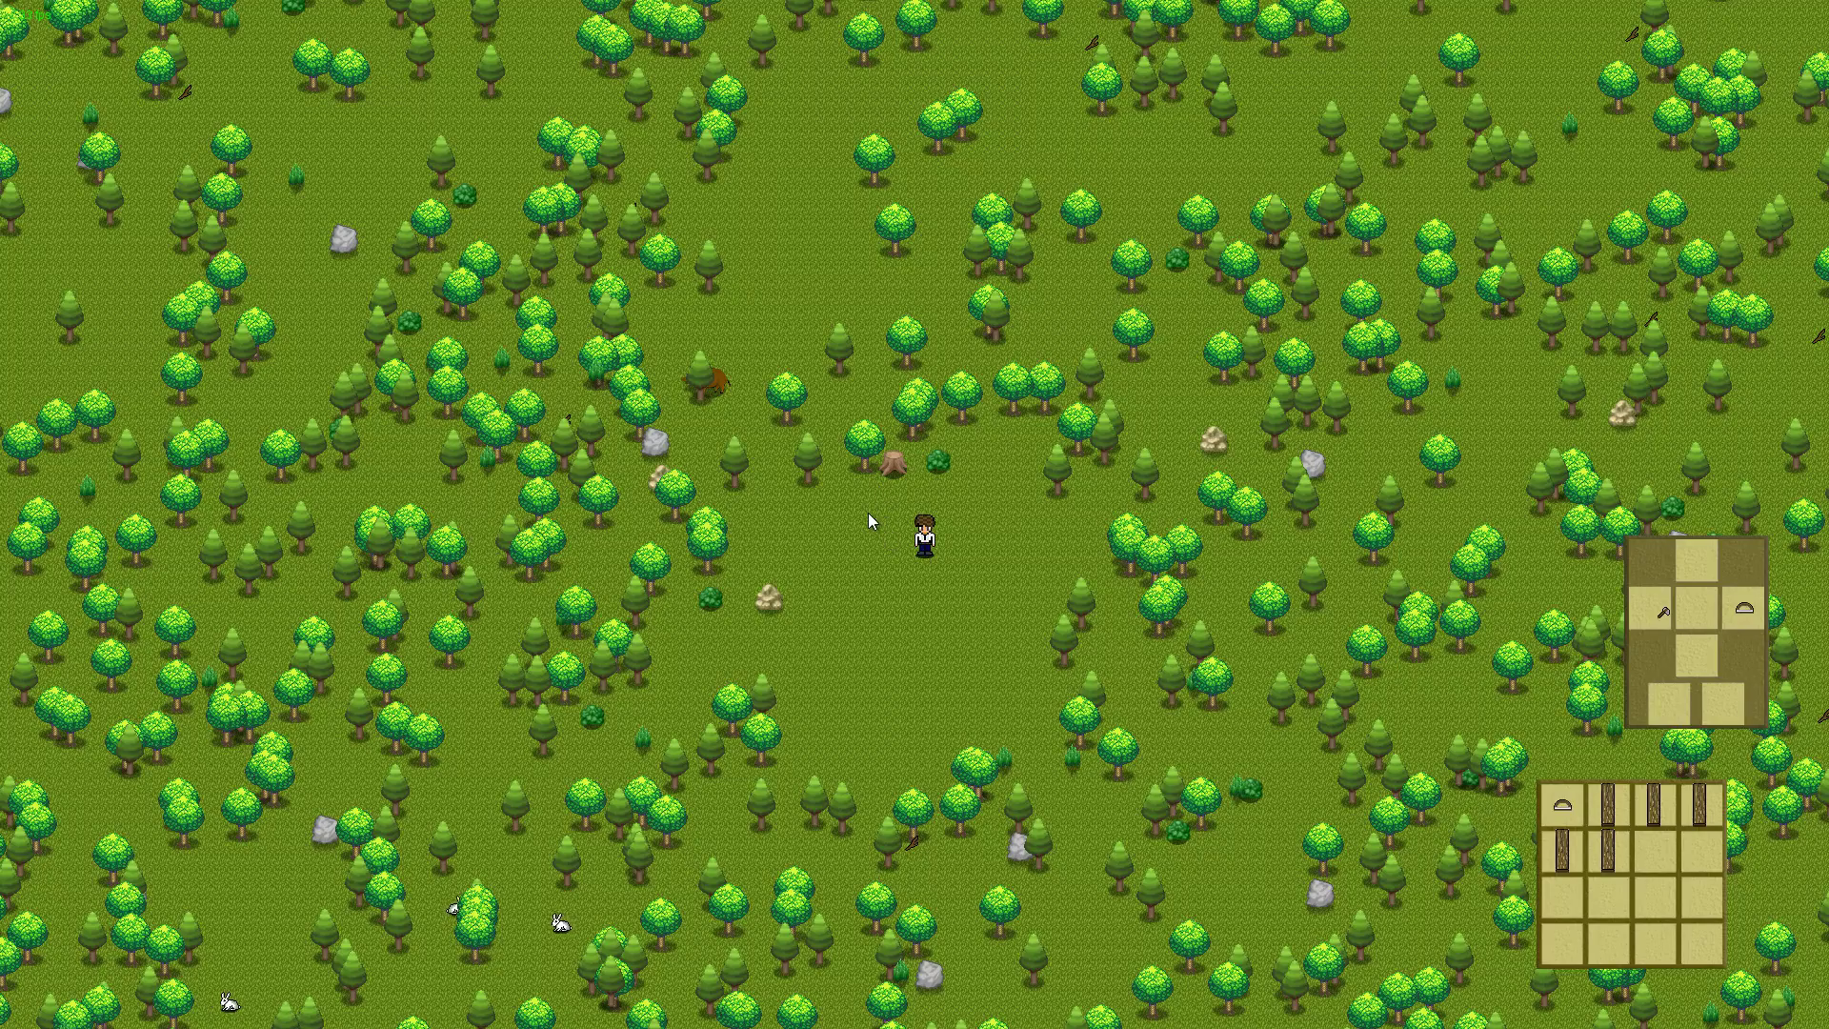
# Turn on the F3 debug collision overlay and walk the character around
pyautogui.press('F3')
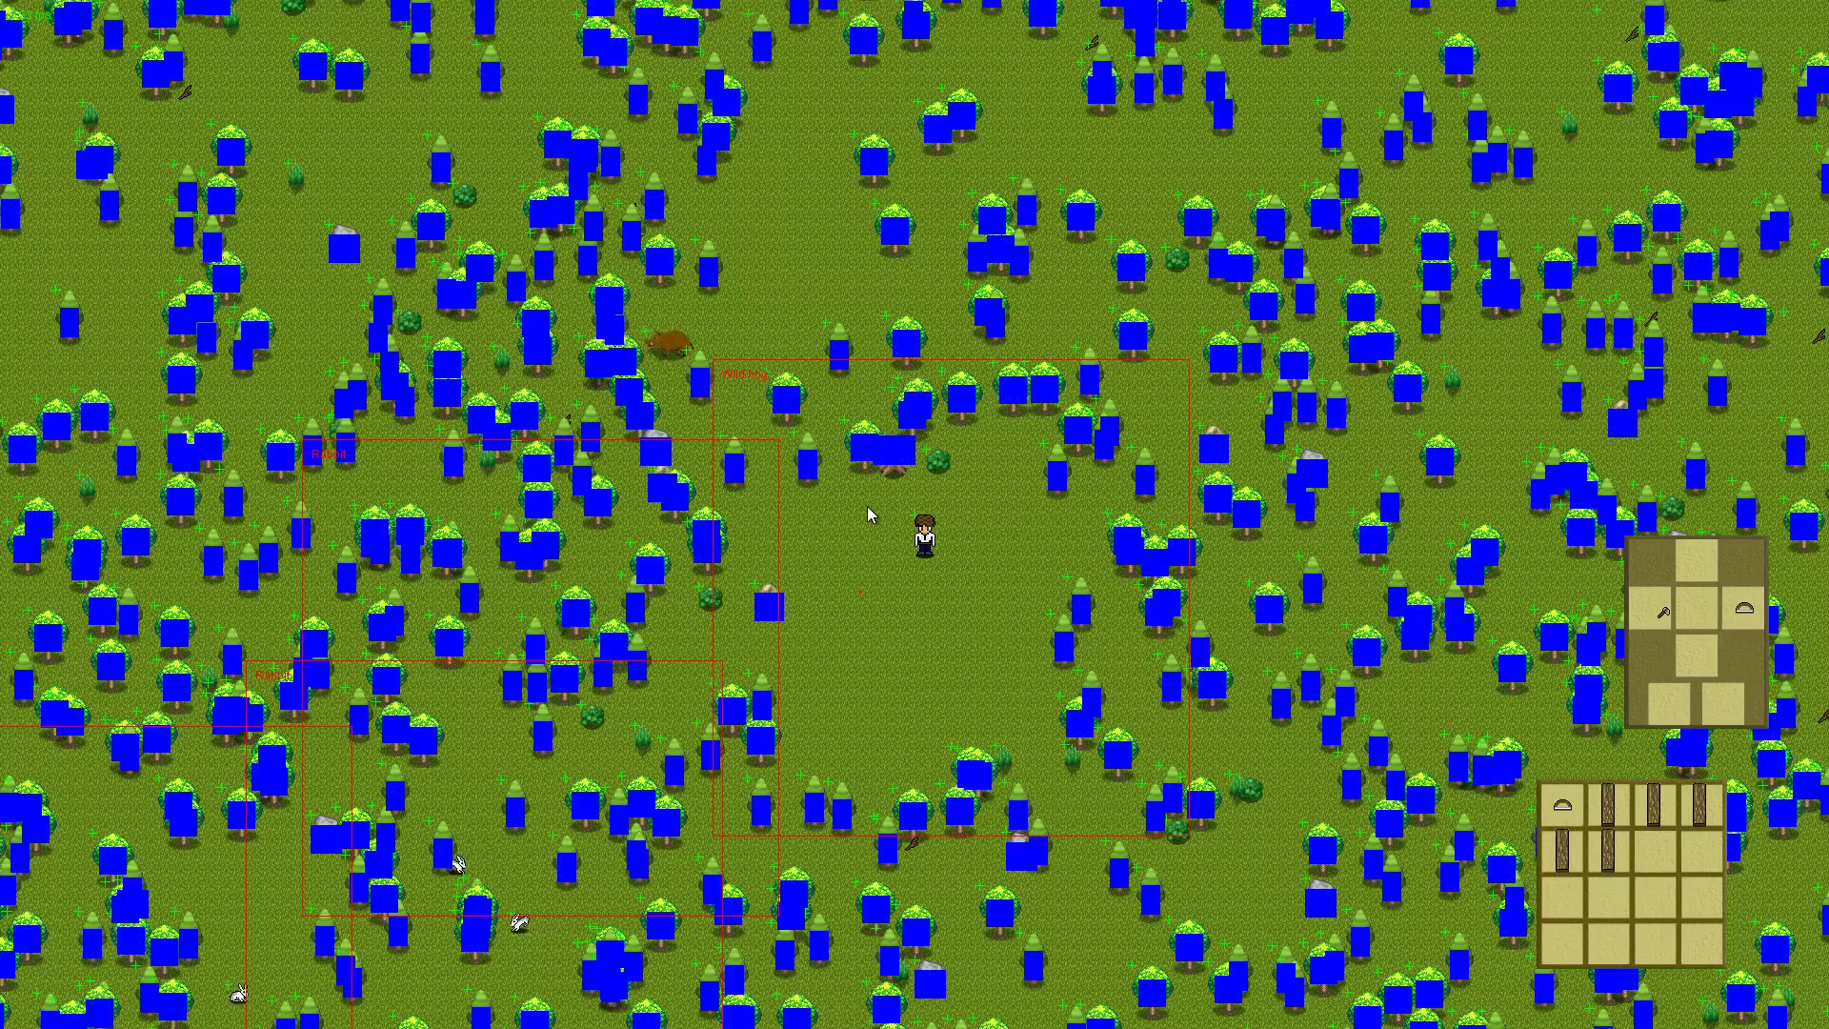
pyautogui.press('Down')
pyautogui.press('Down')
pyautogui.press('Down')
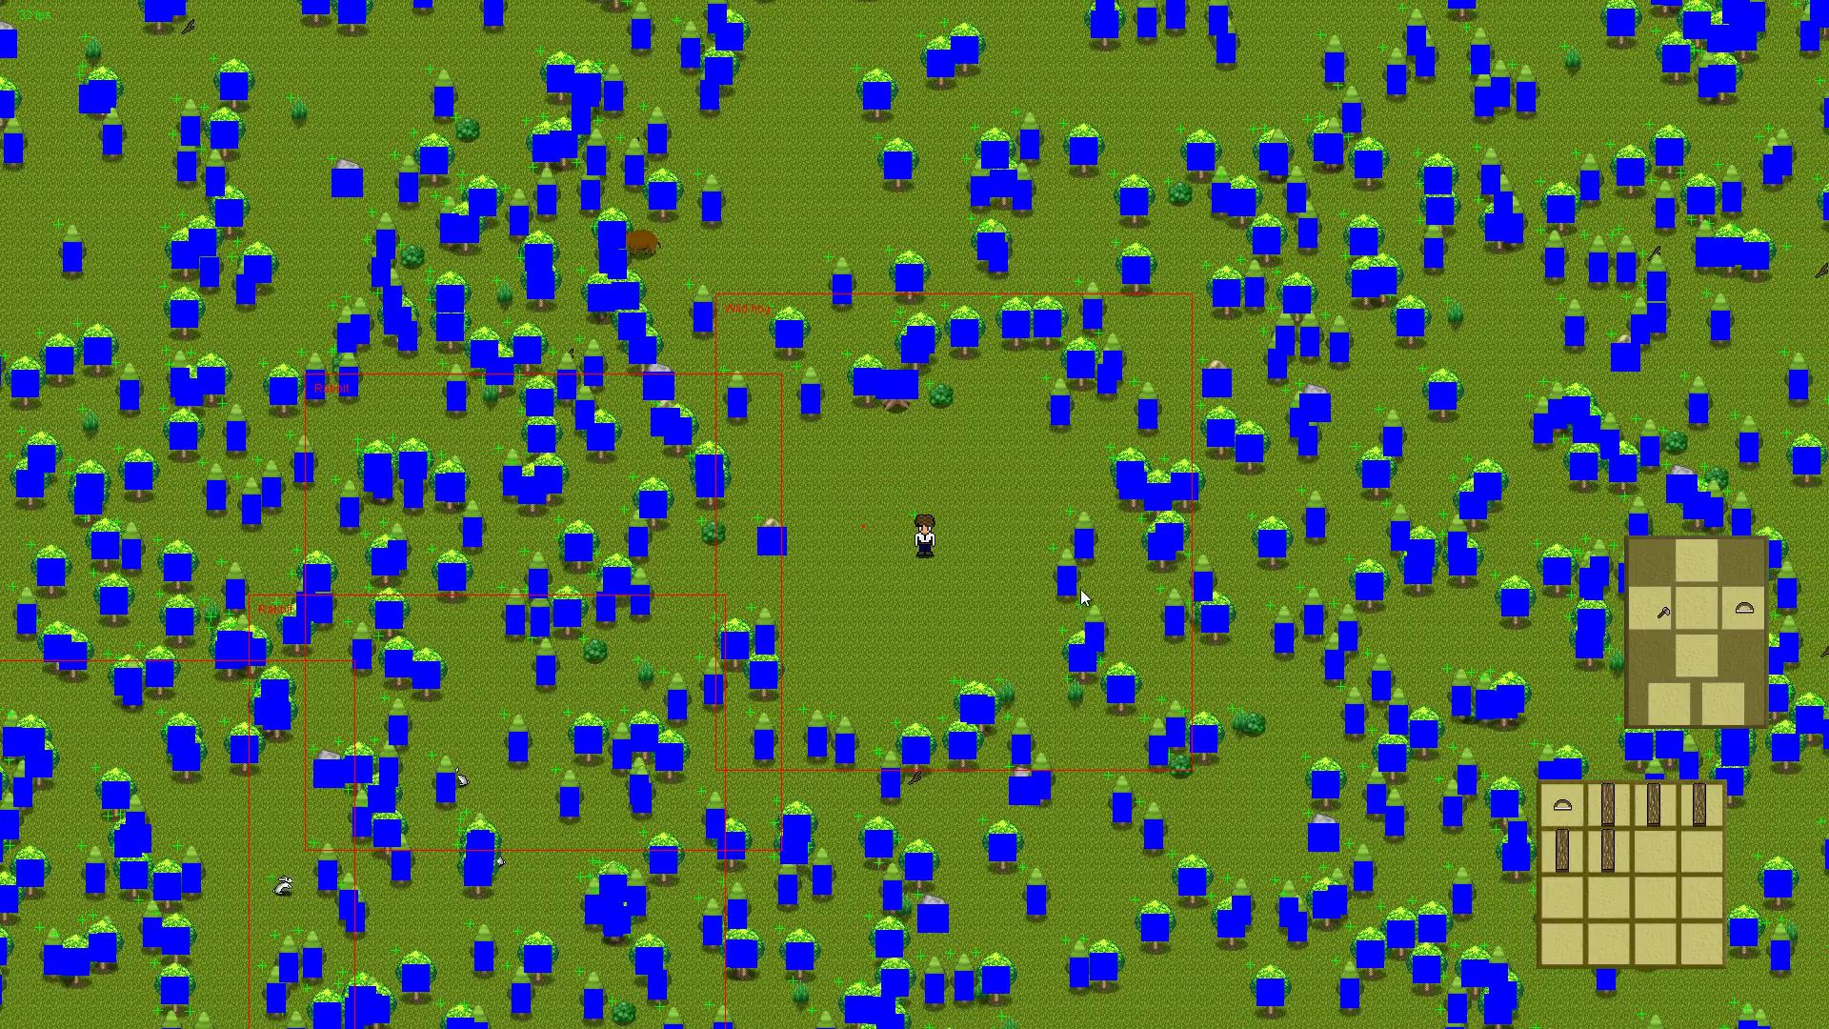
pyautogui.press('Up')
pyautogui.press('Left')
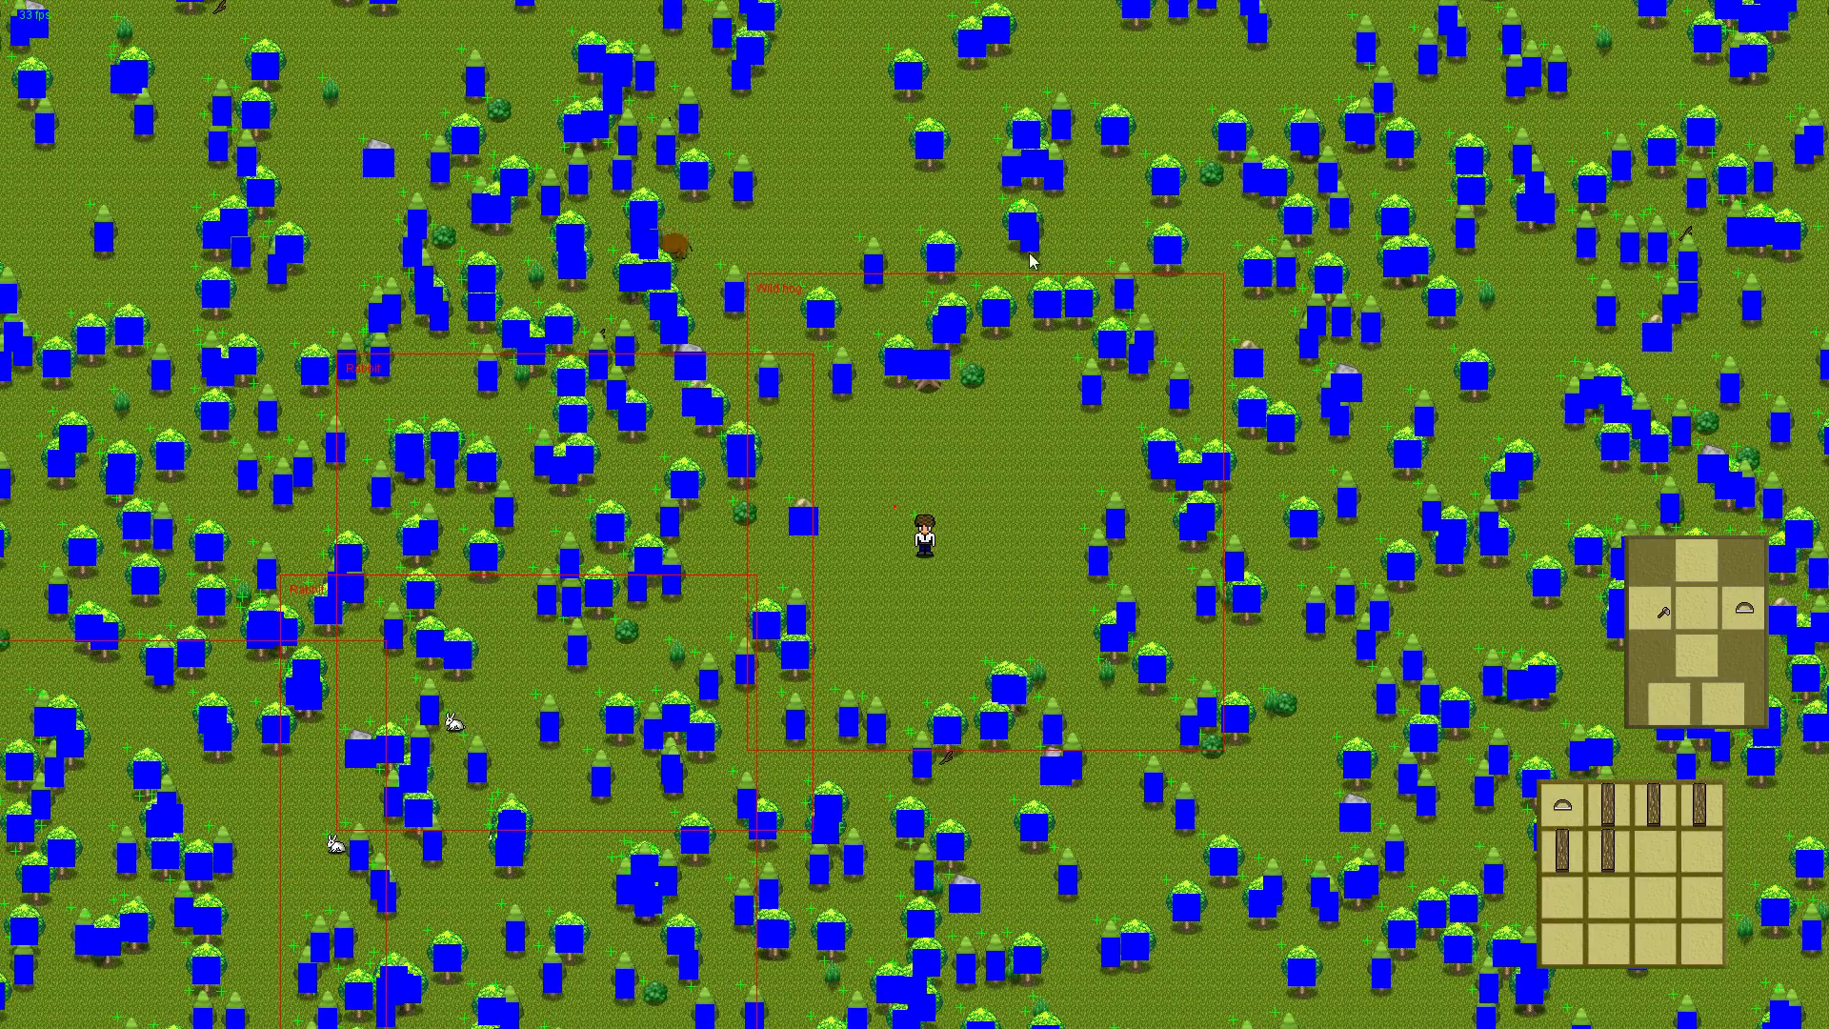
pyautogui.press('Down')
pyautogui.press('Left')
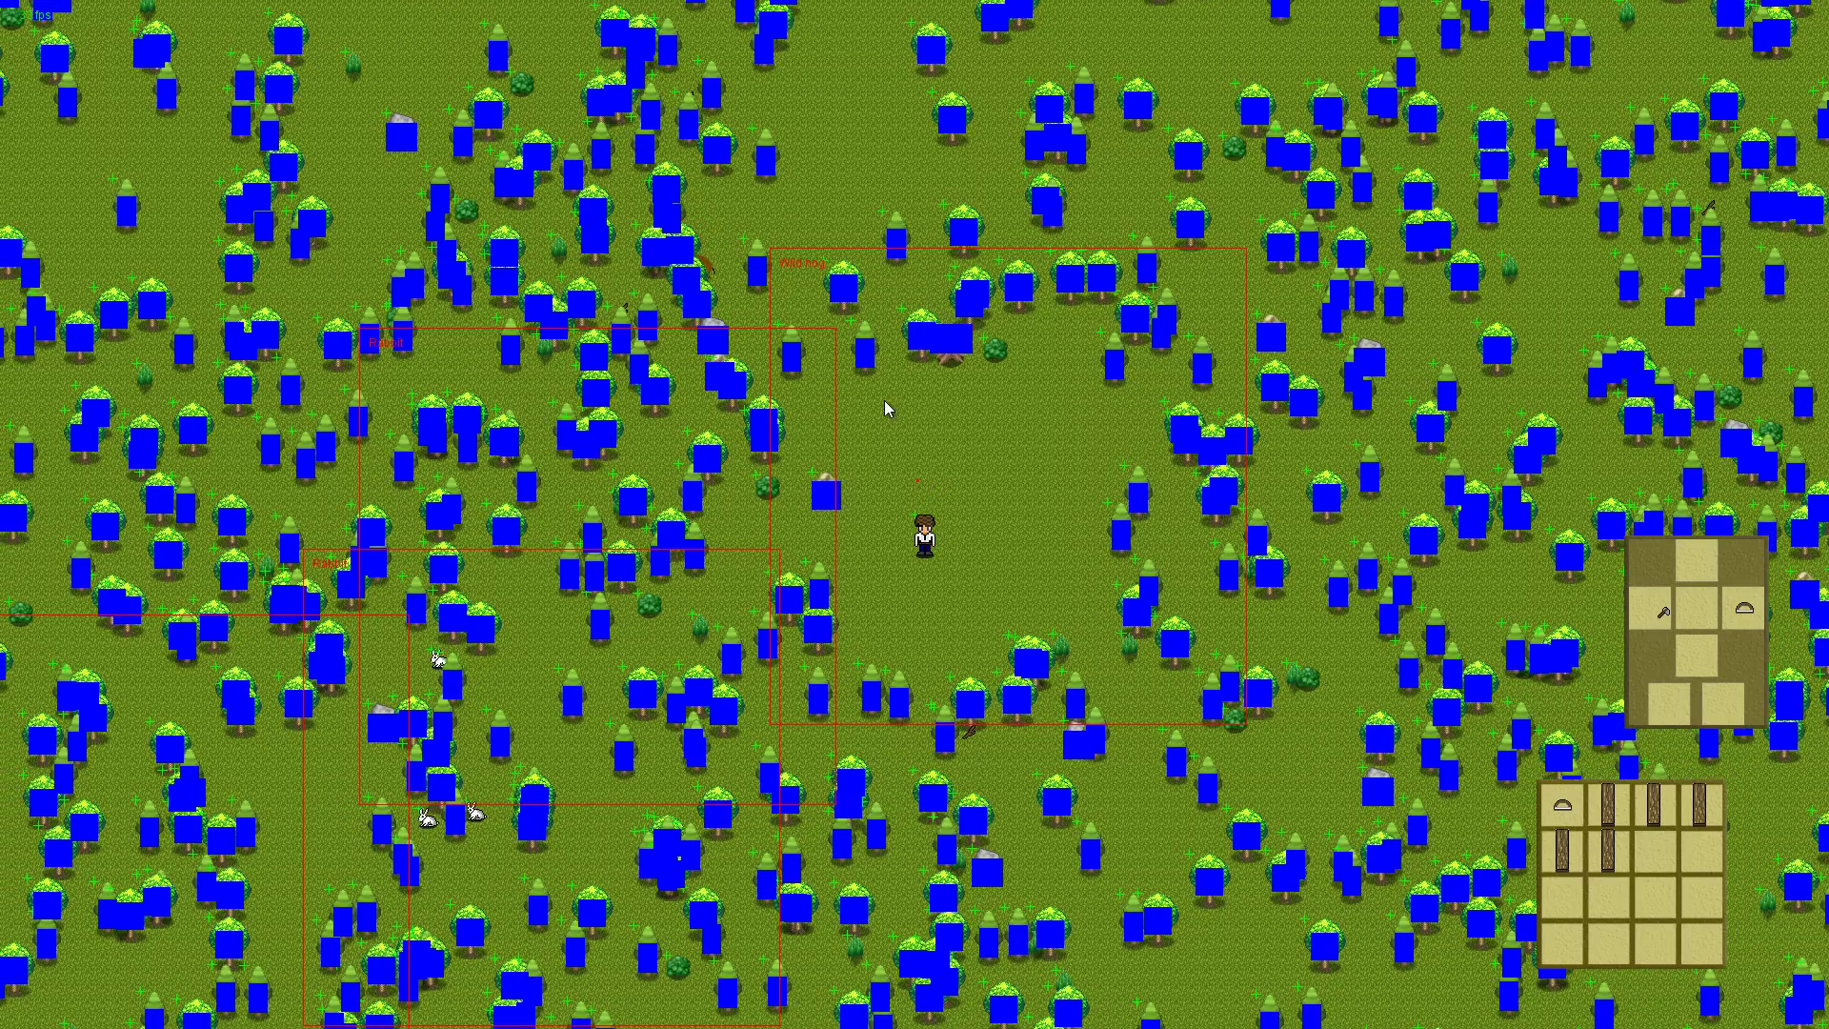
# Walk right, up-left, then up and right toward the small tree
pyautogui.press('Right')
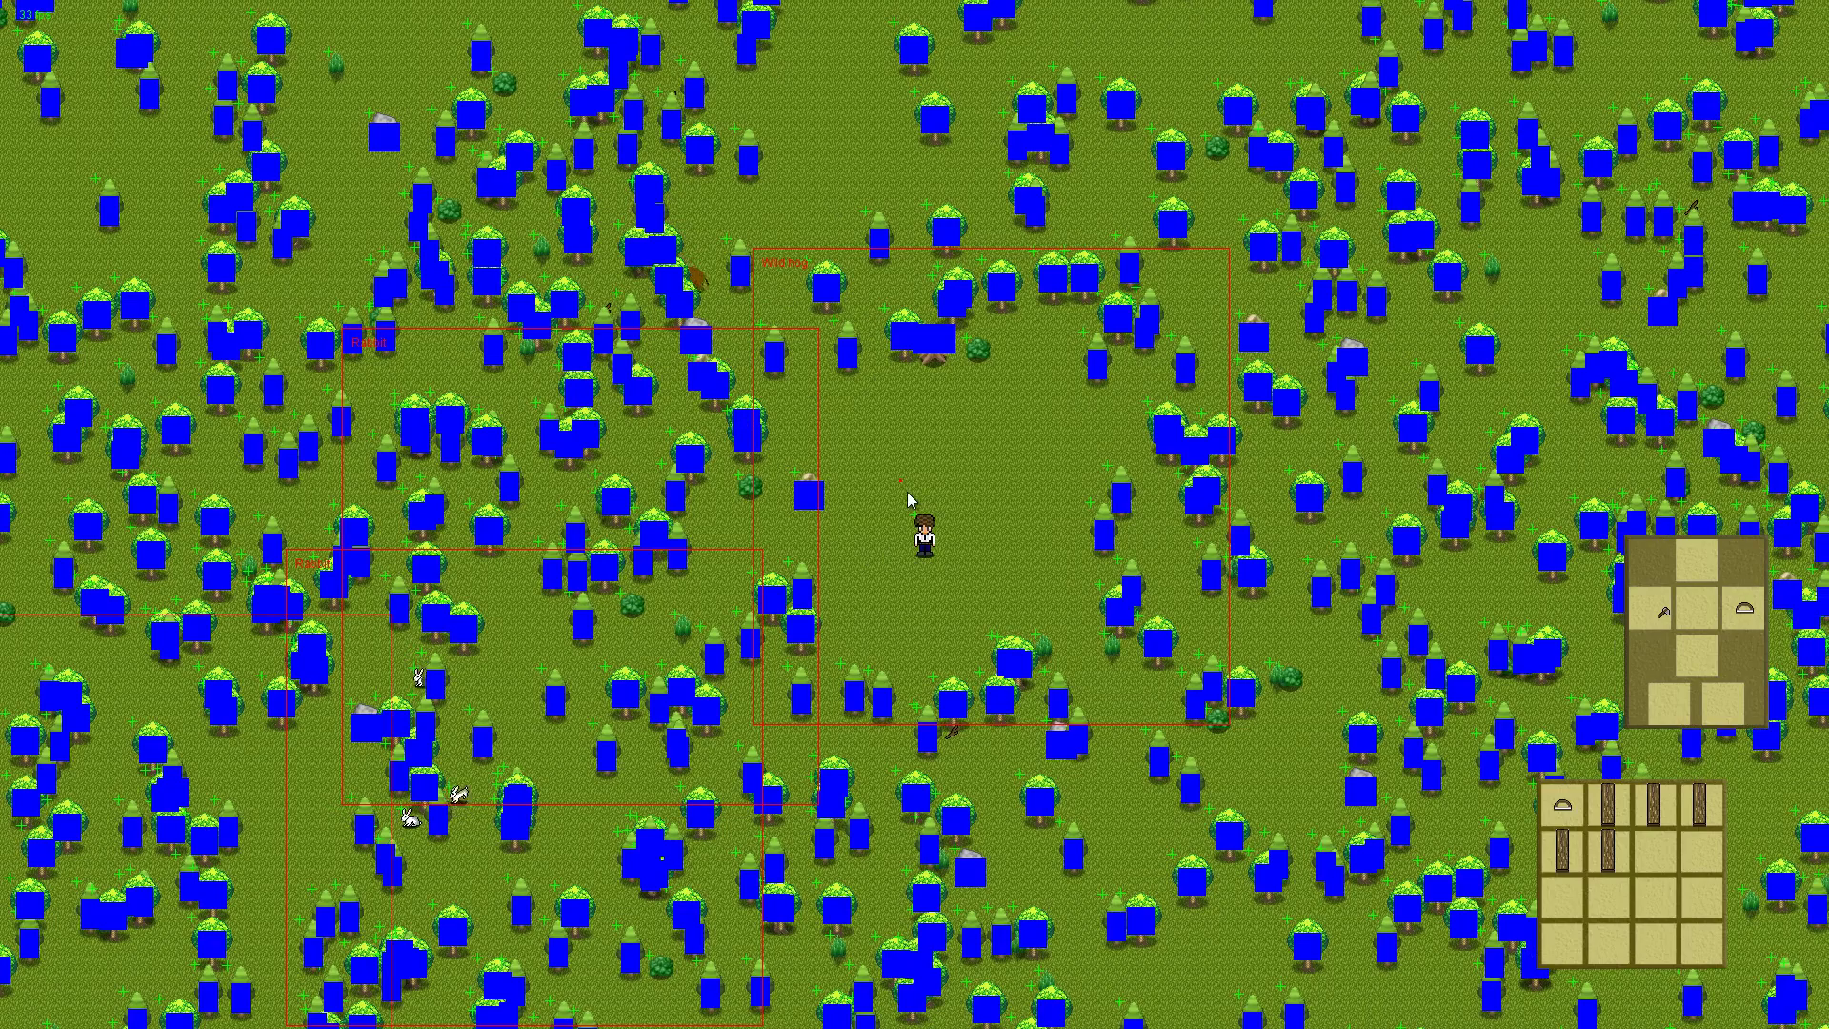
pyautogui.press('Up')
pyautogui.press('Left')
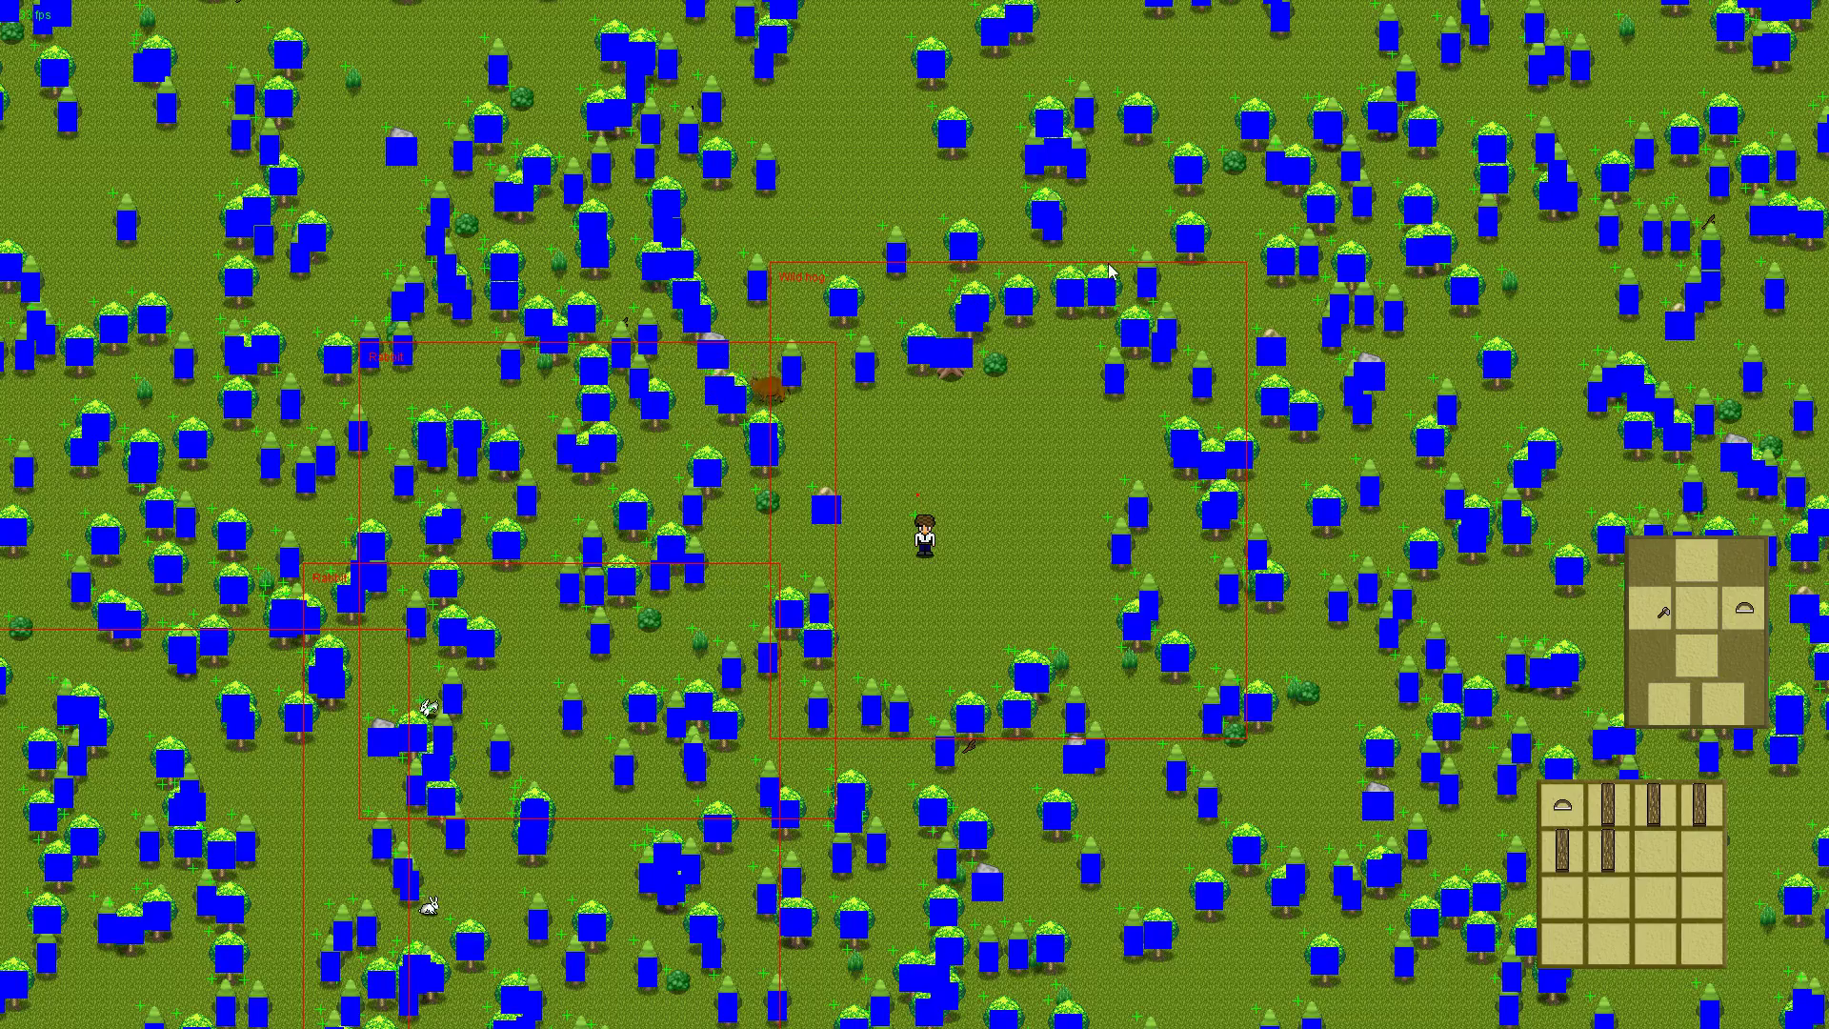
pyautogui.press('Down')
pyautogui.press('Right')
pyautogui.press('Up')
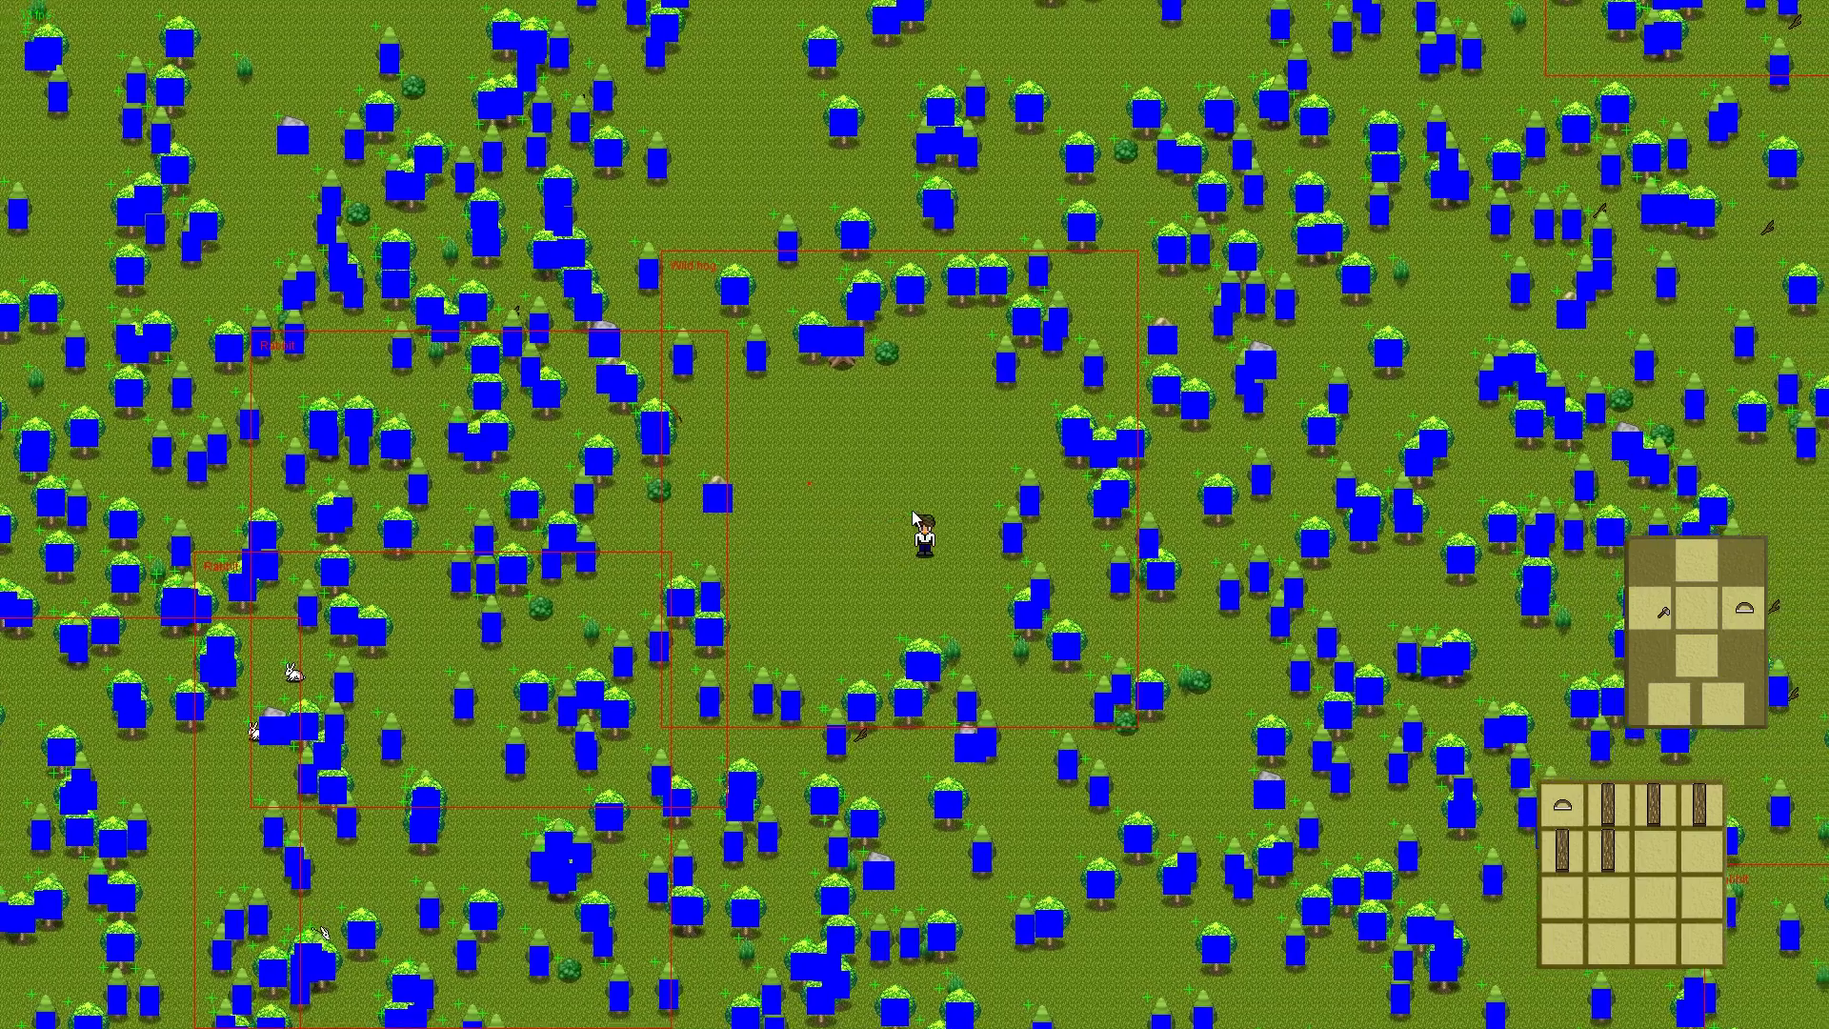
pyautogui.press('Right')
pyautogui.press('Up')
pyautogui.press('Right')
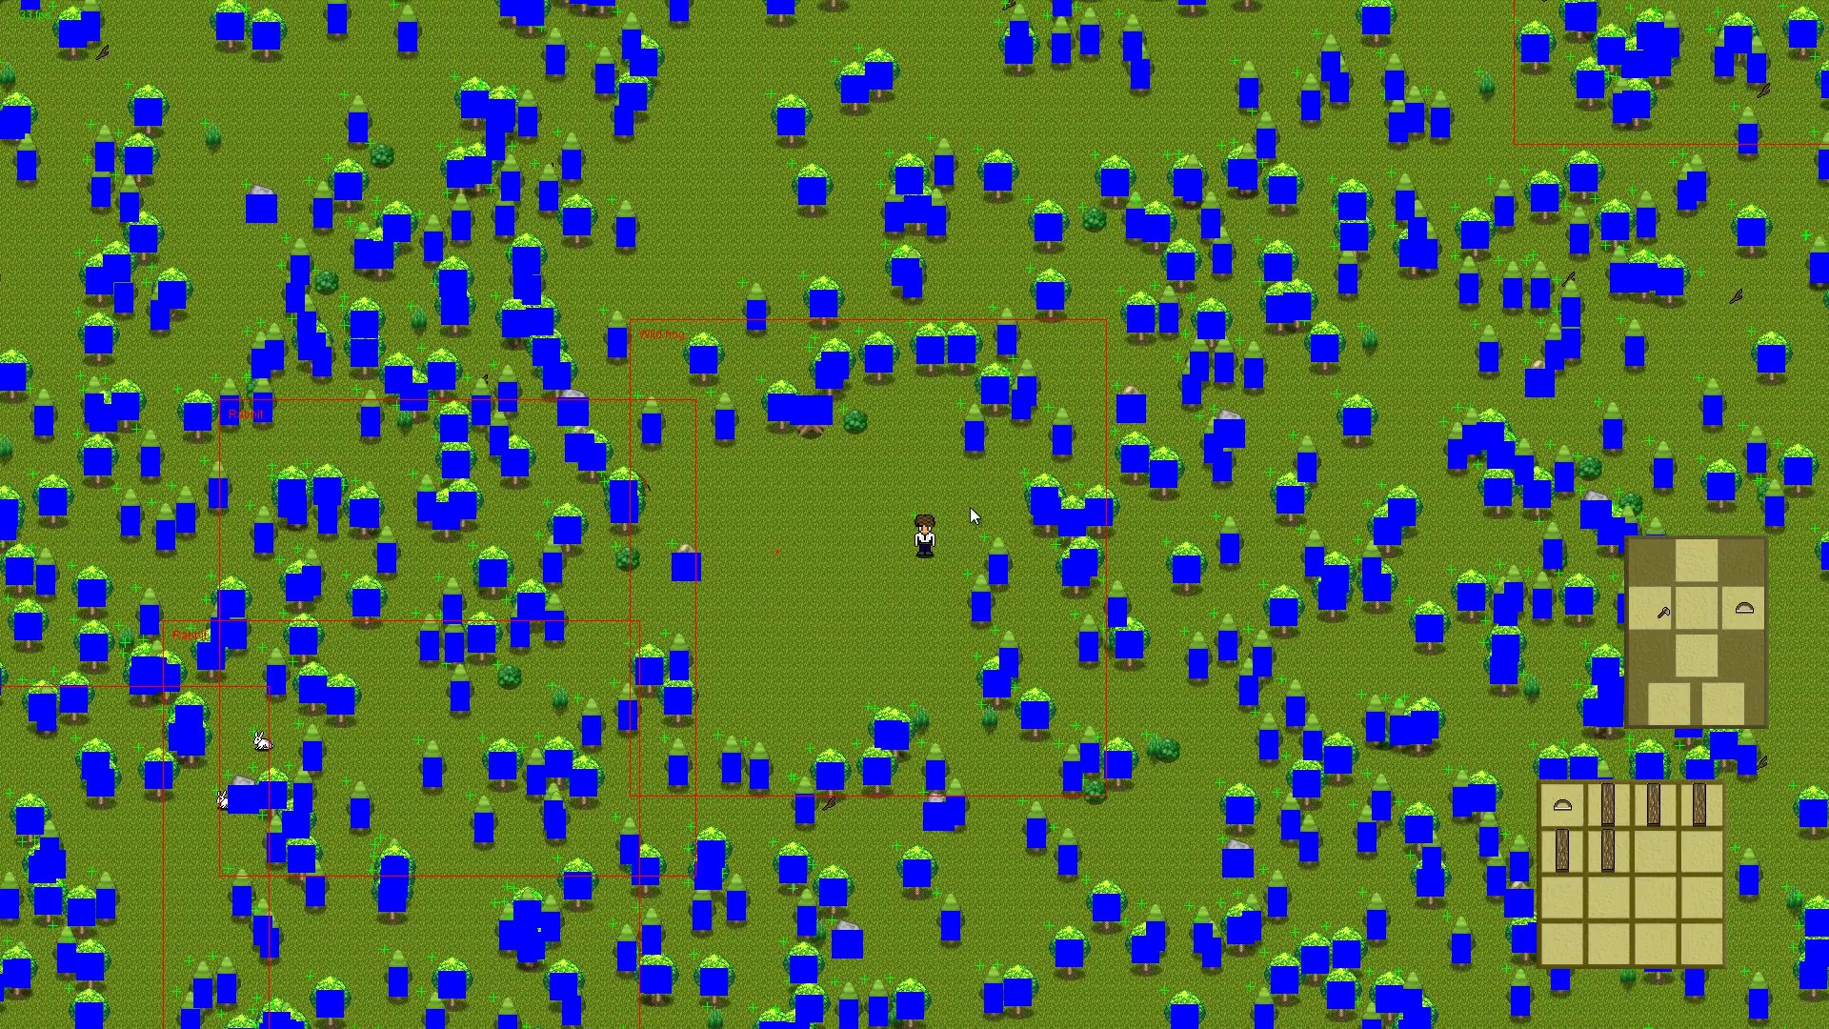
pyautogui.press('Up')
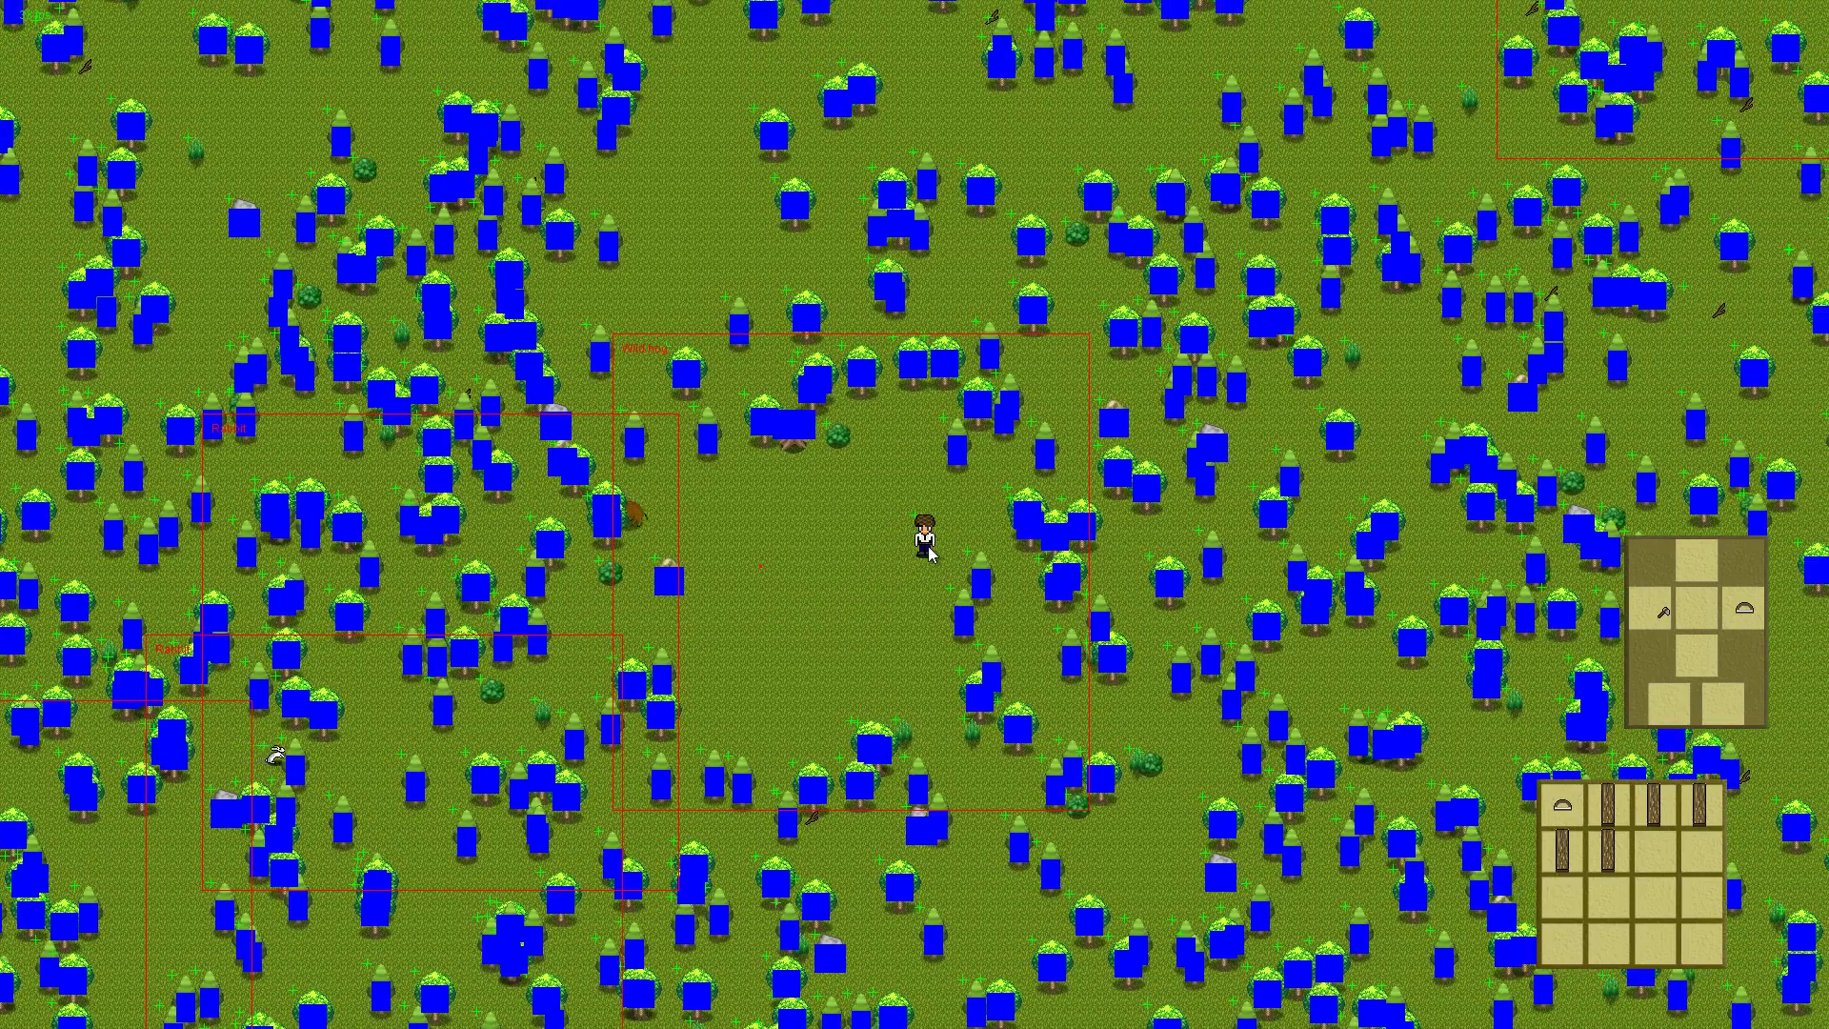
pyautogui.press('Up')
pyautogui.press('Up')
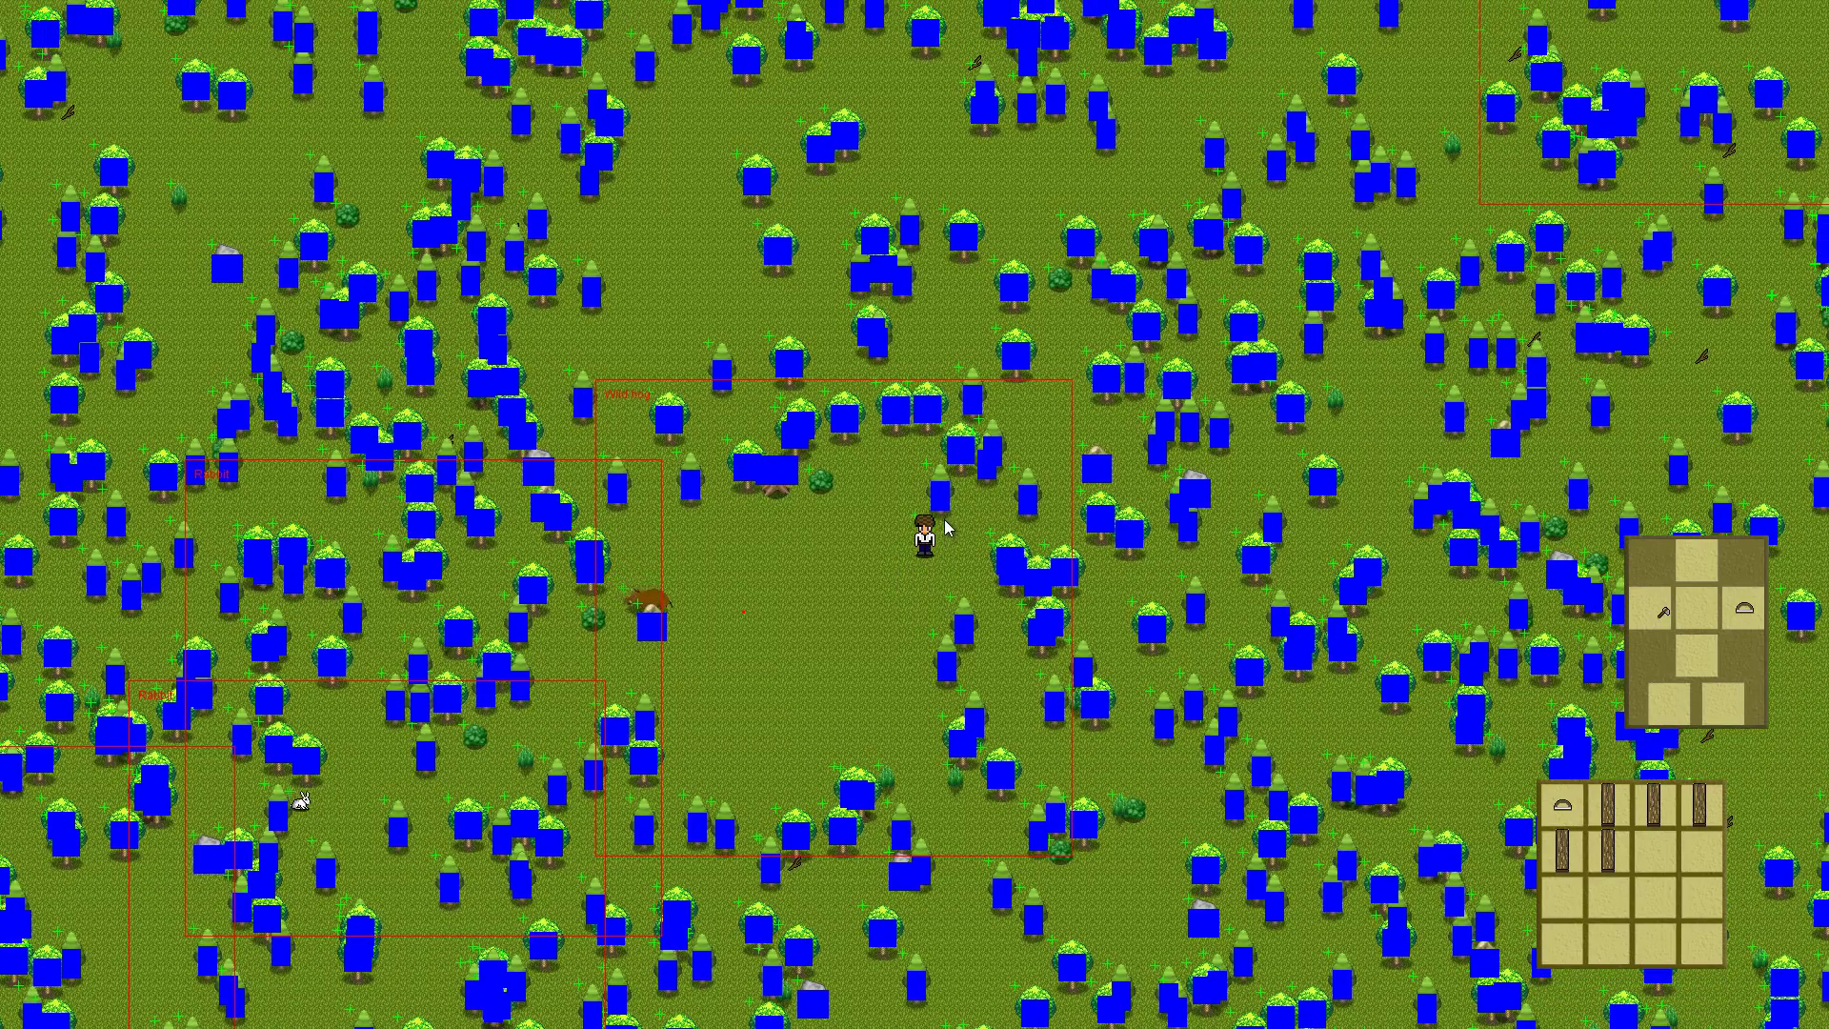
# Chop the small tree beside the character, then step around toward the log
pyautogui.click(940, 515)
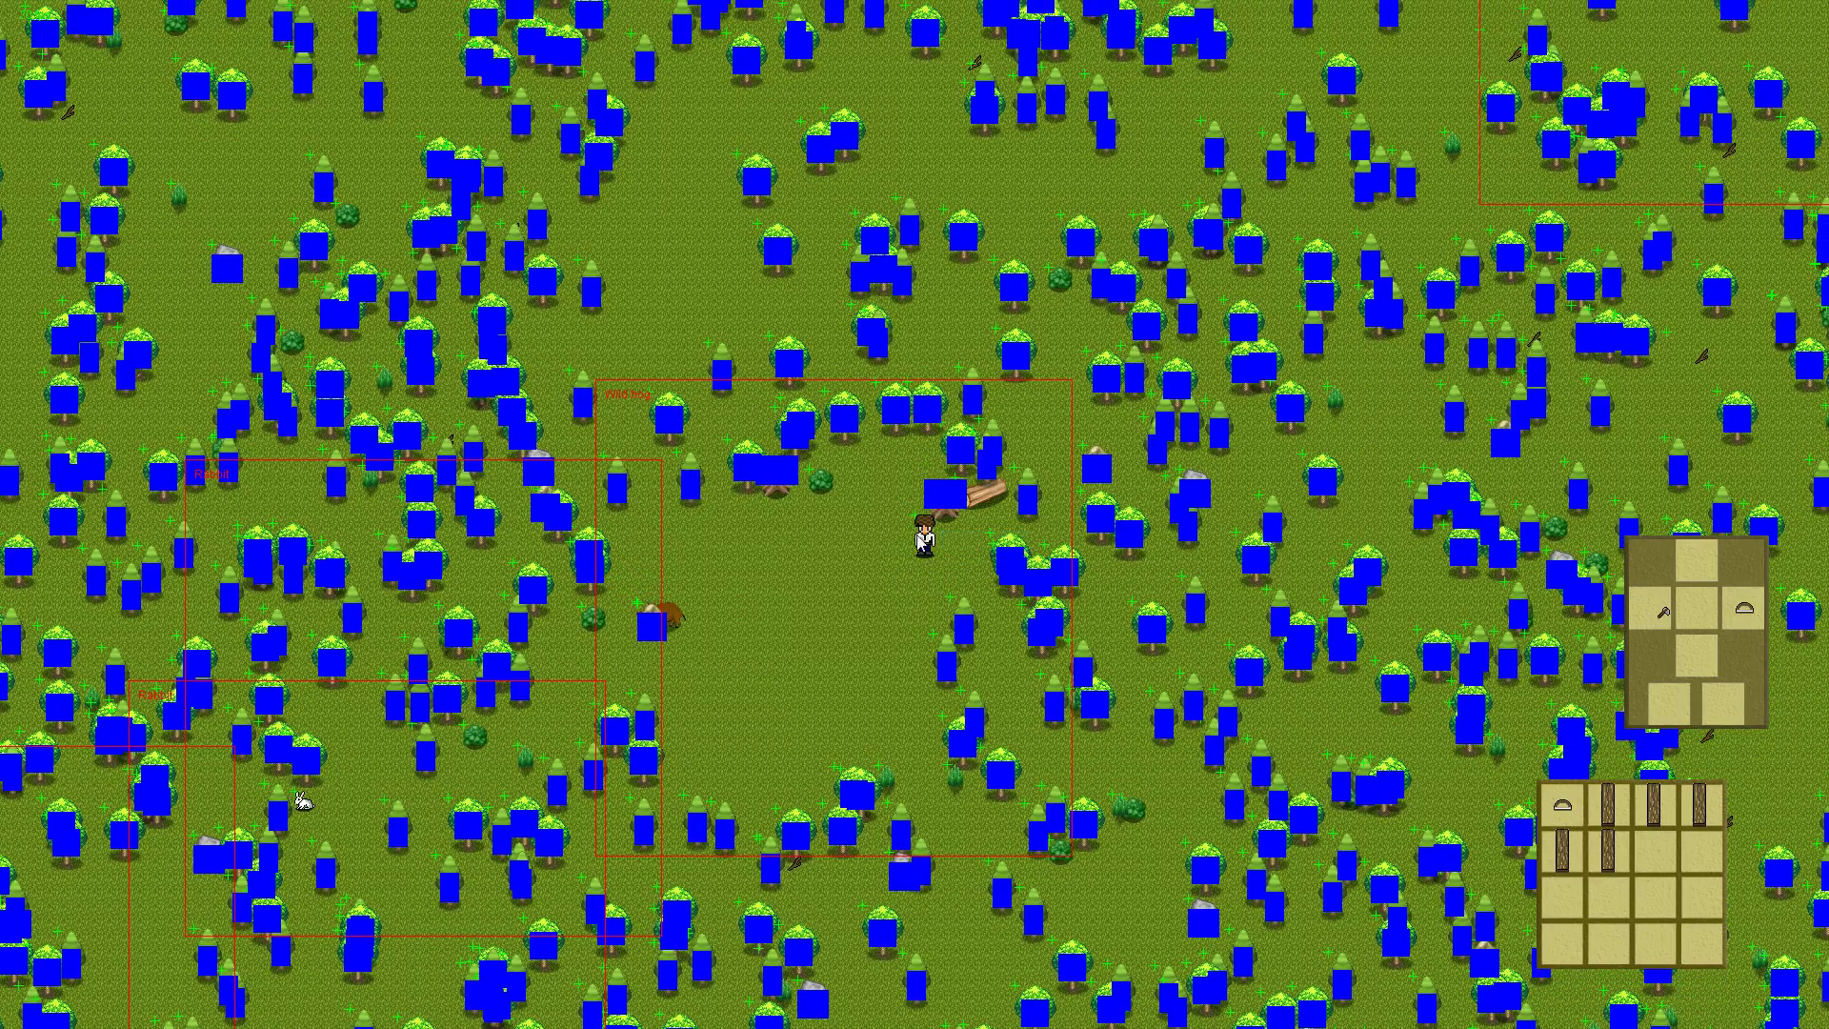
pyautogui.press('Down')
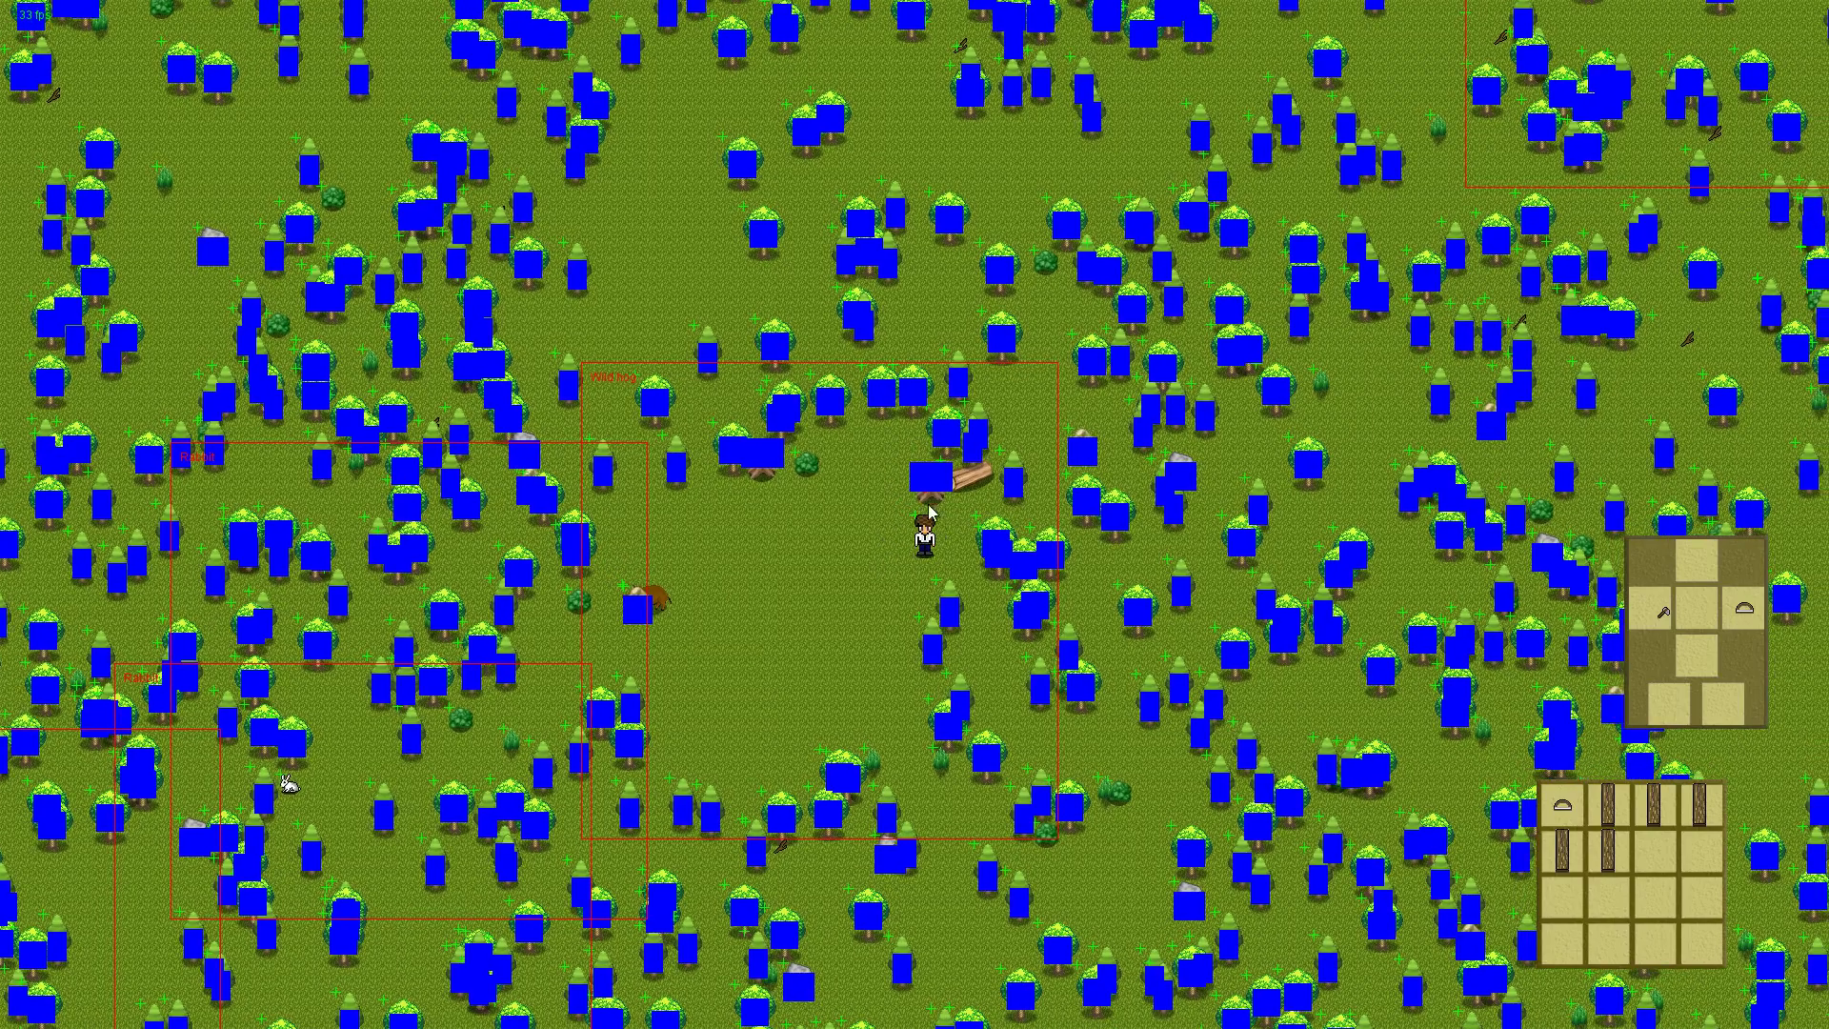
pyautogui.press('Right')
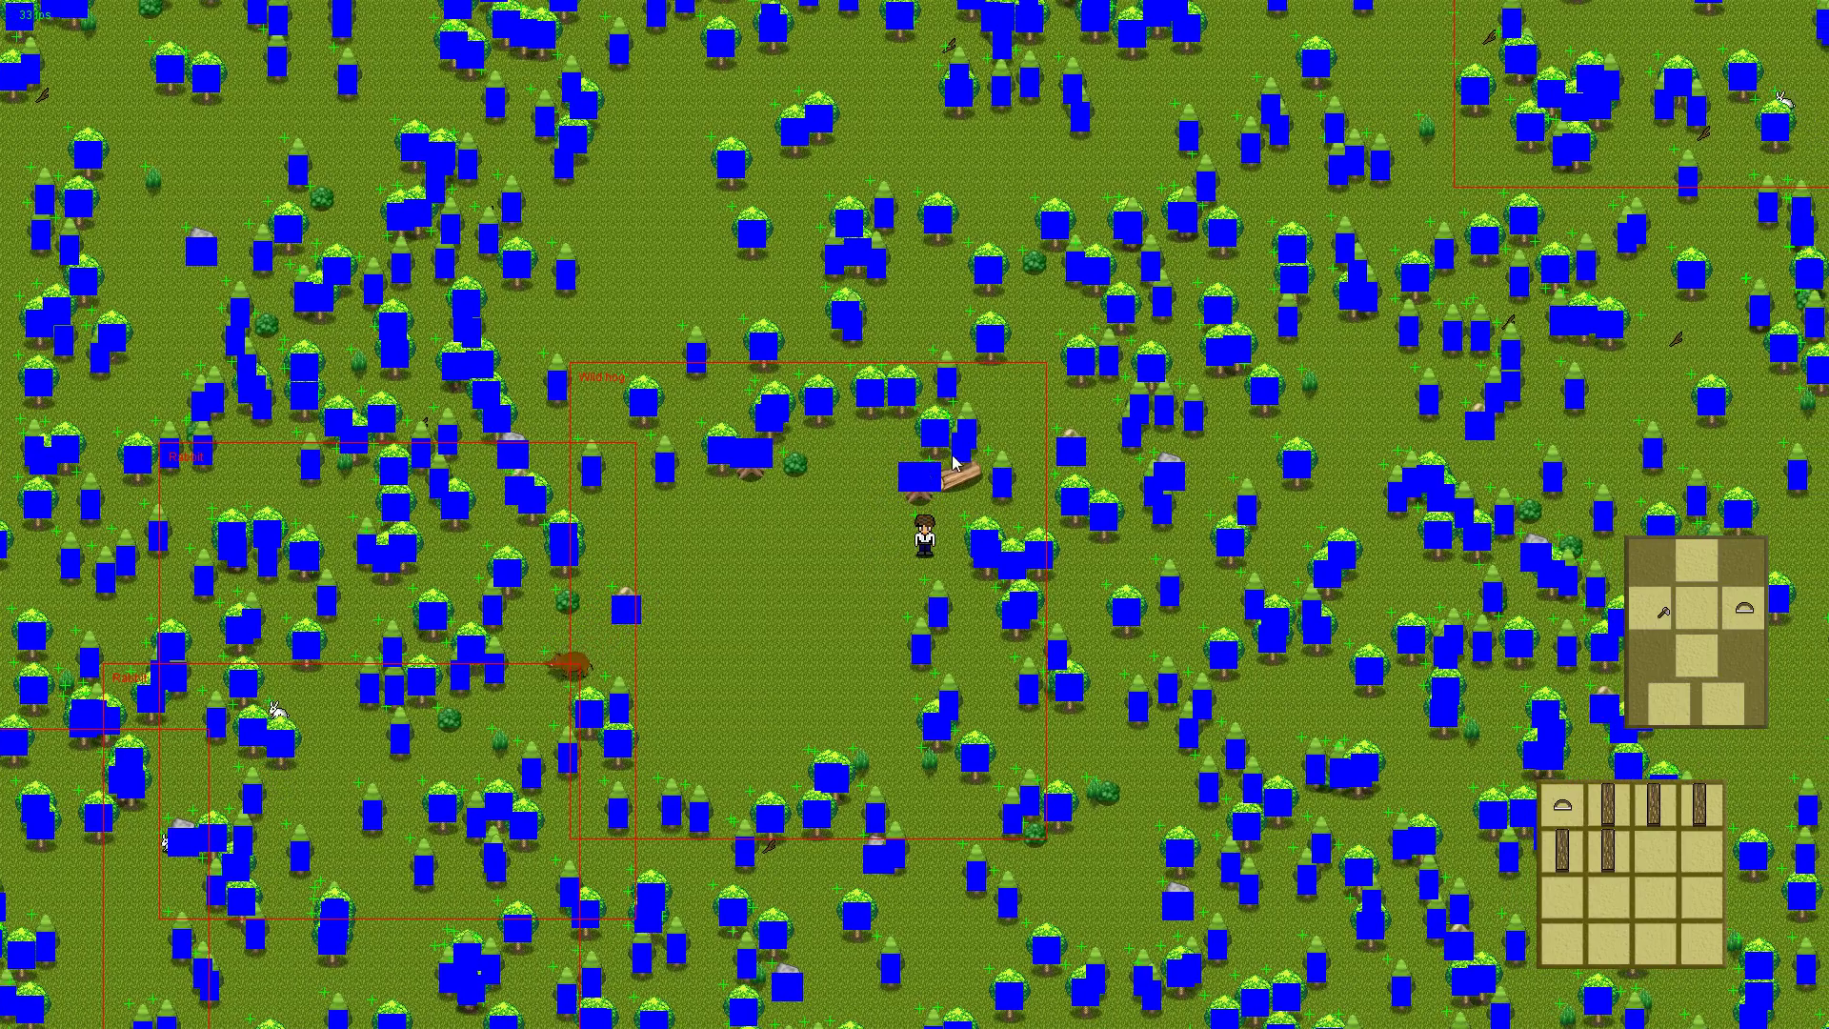
pyautogui.press('Up')
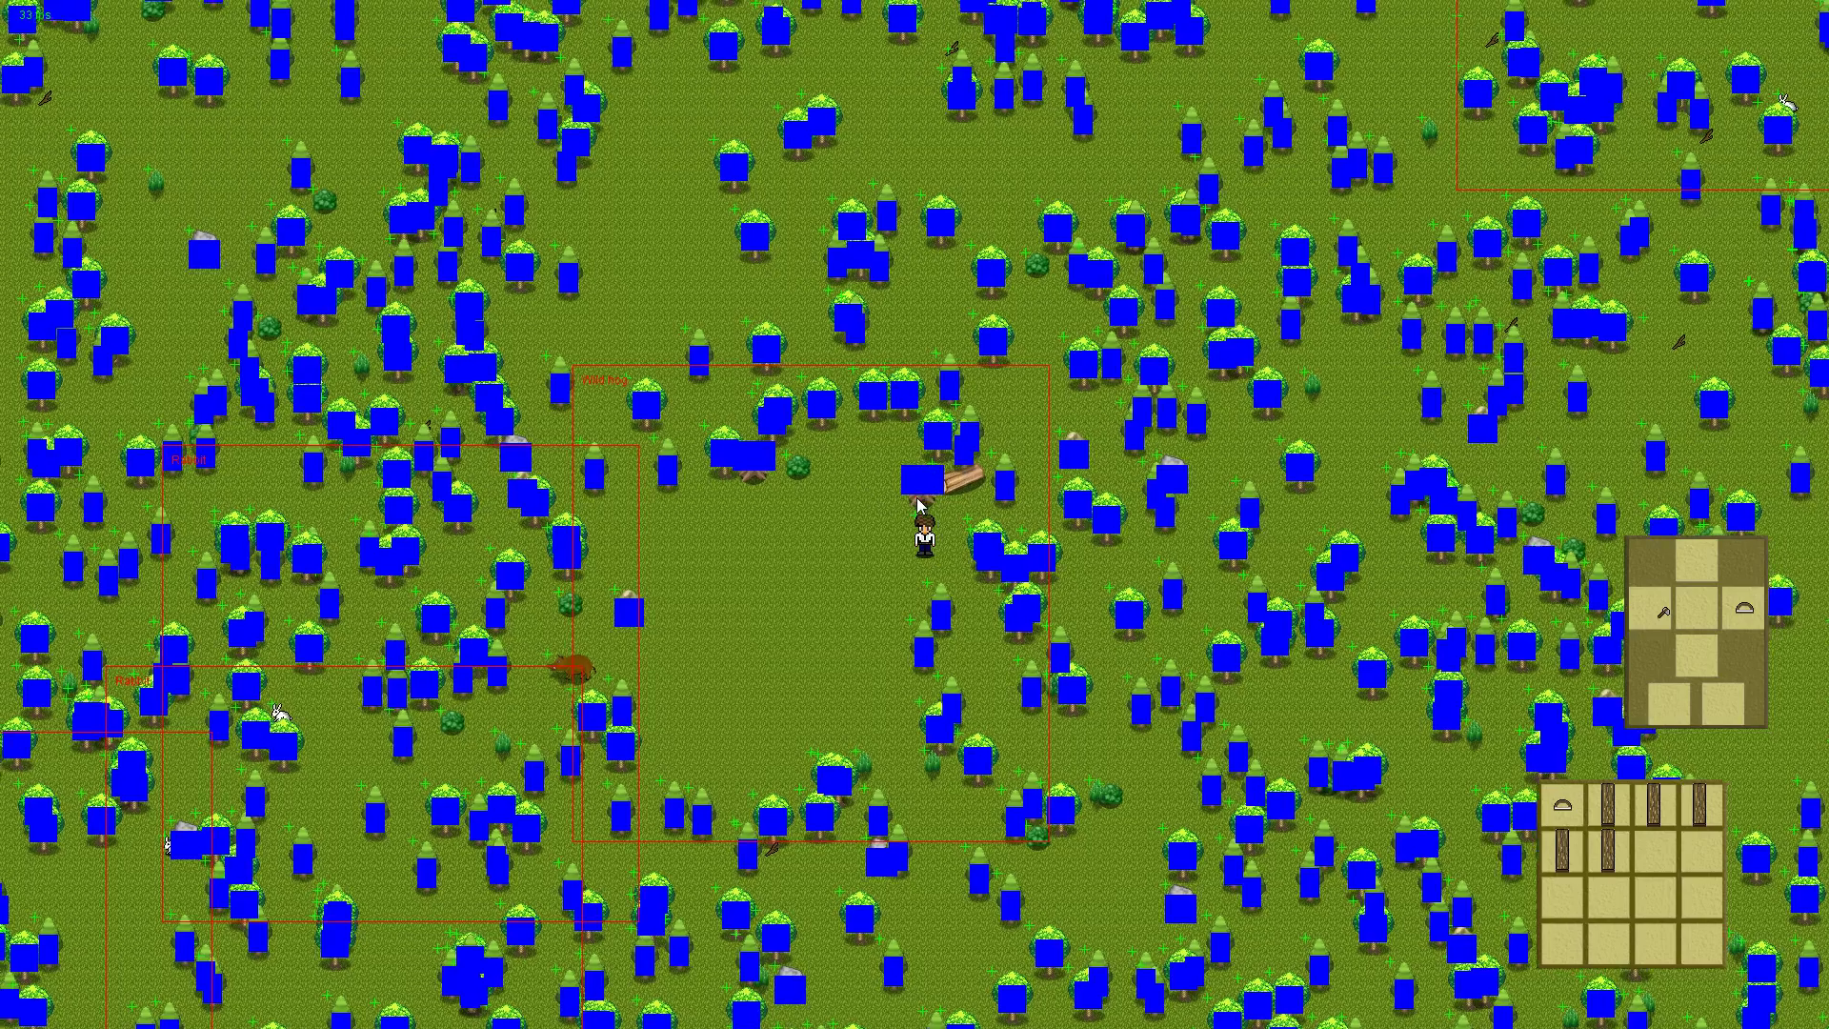
pyautogui.press('Left')
pyautogui.press('Down')
pyautogui.press('Left')
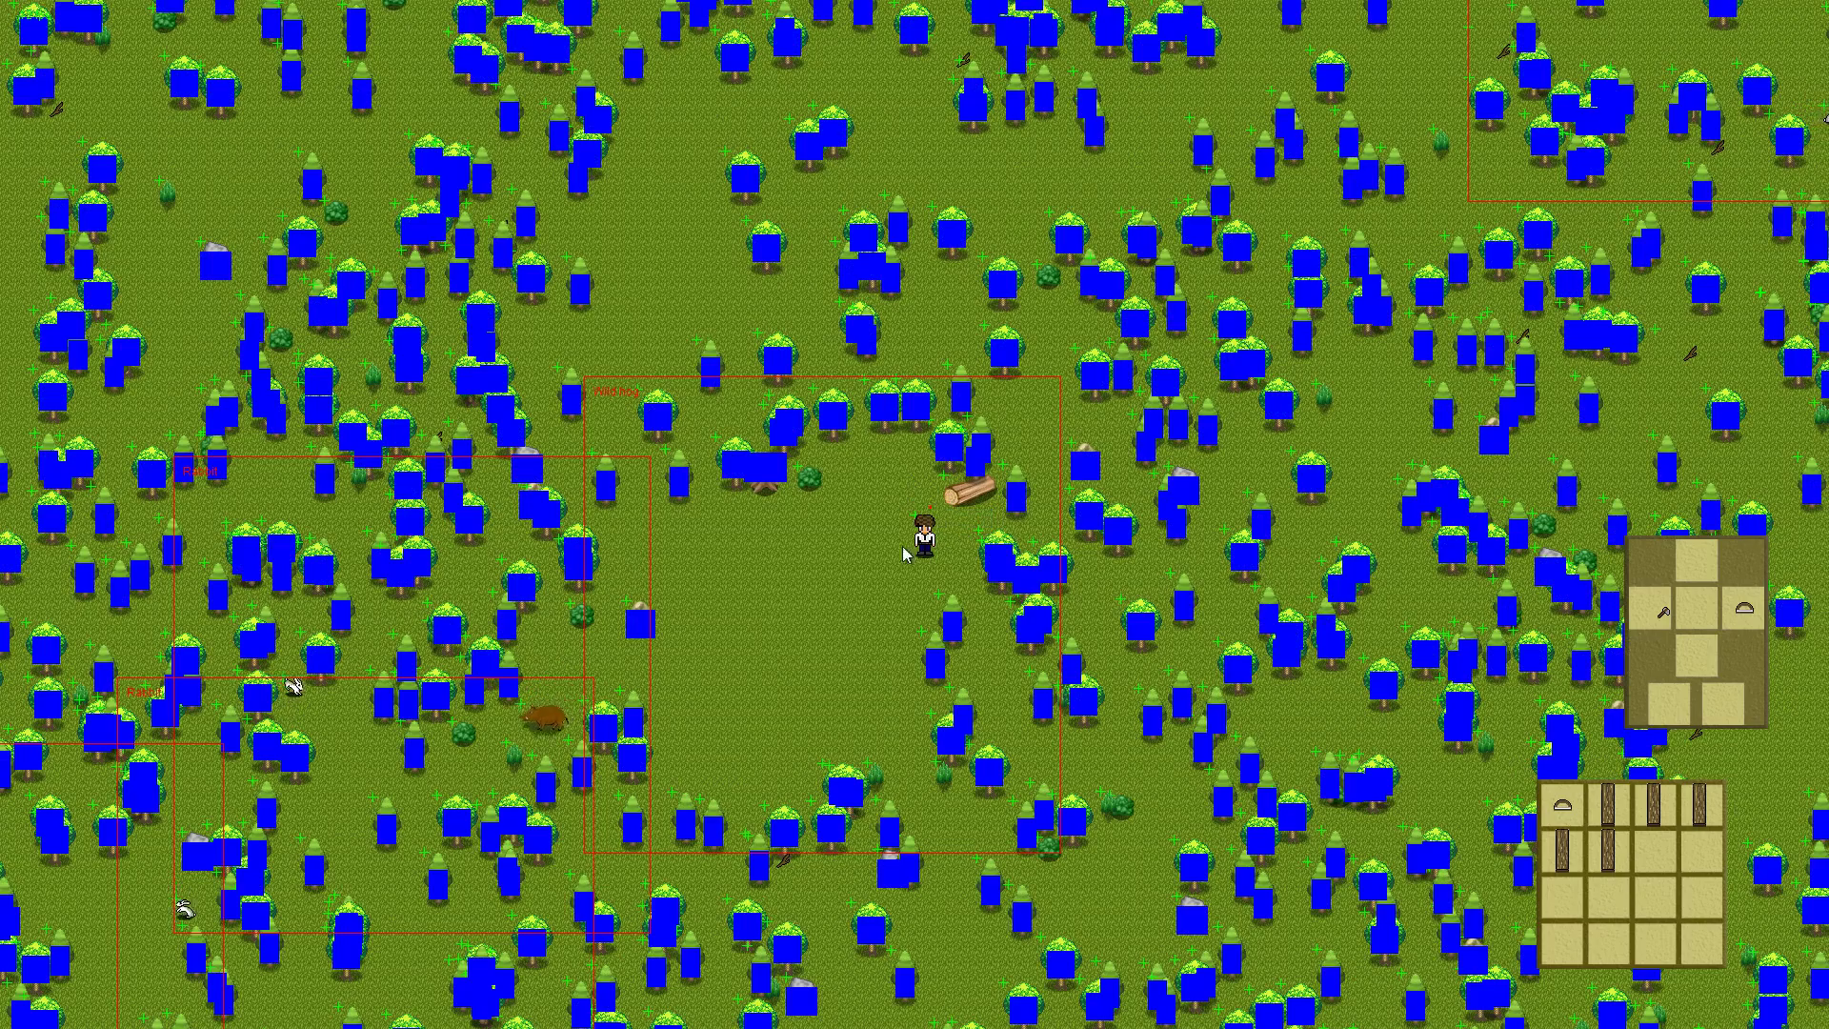
# Walk the character up and left past the log, then down
pyautogui.press('Up')
pyautogui.press('Left')
pyautogui.press('Up')
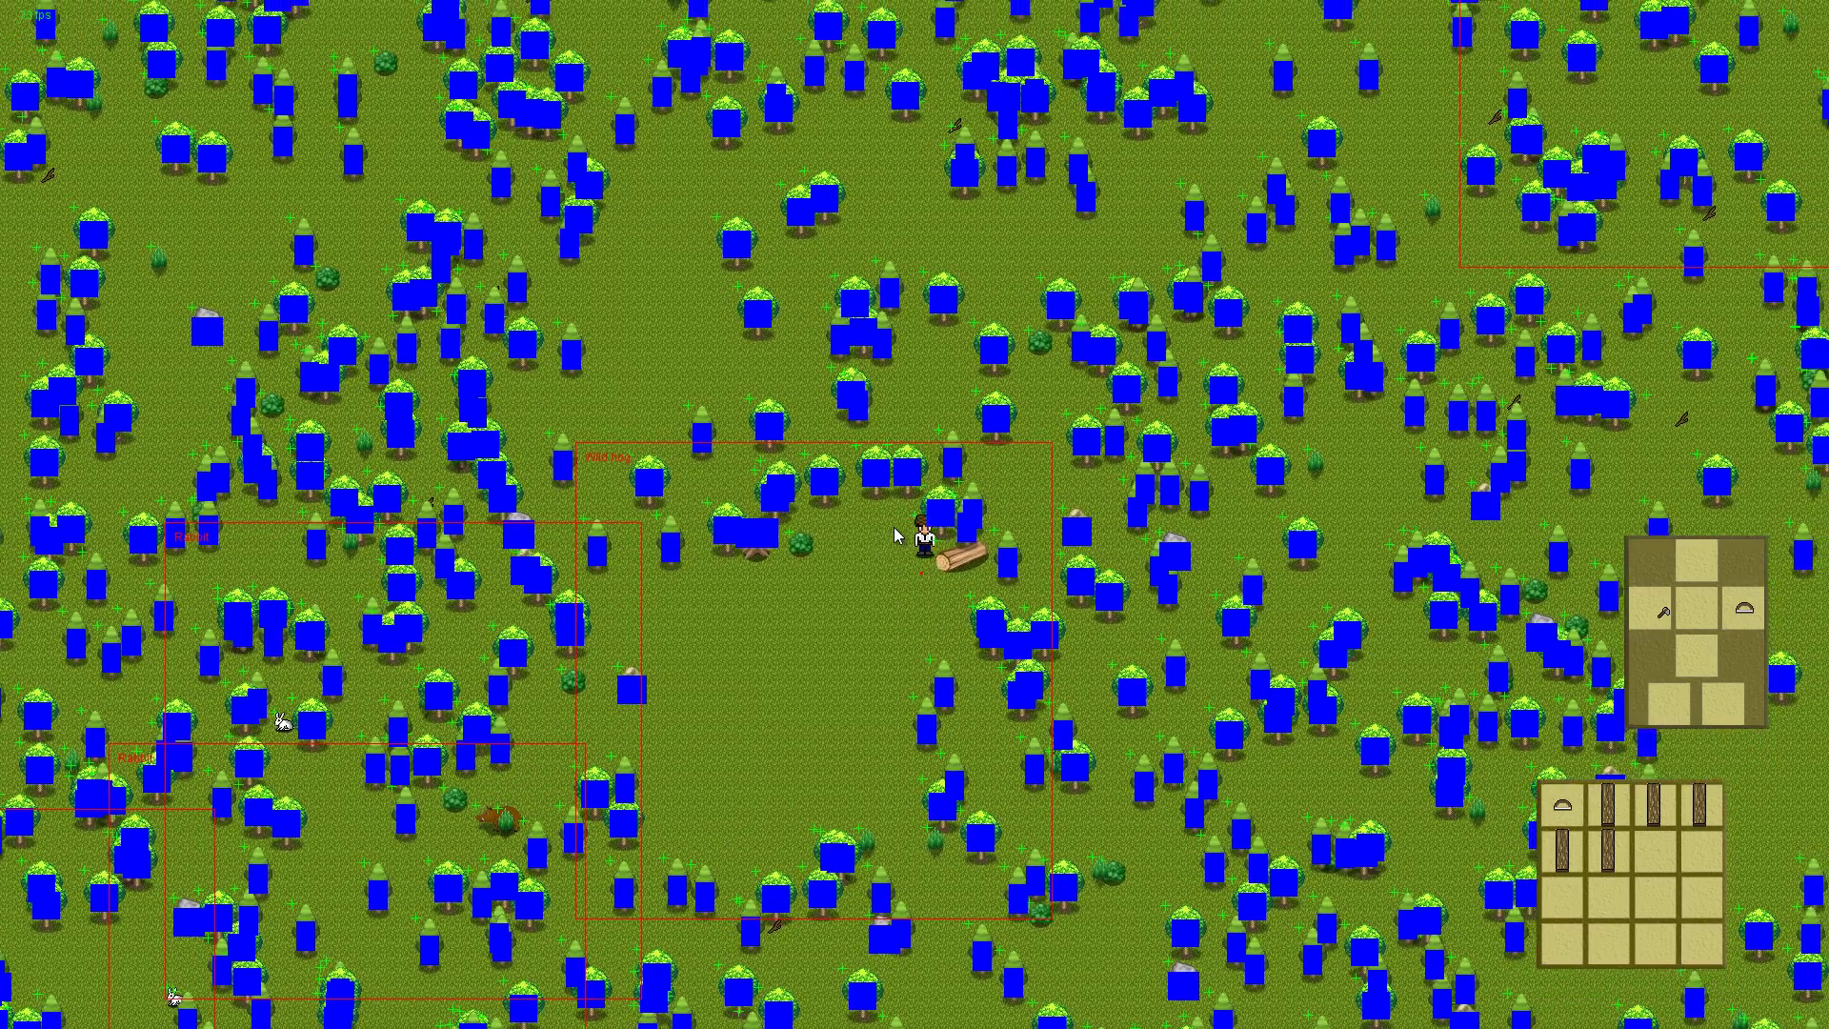
pyautogui.press('Left')
pyautogui.press('Up')
pyautogui.press('Left')
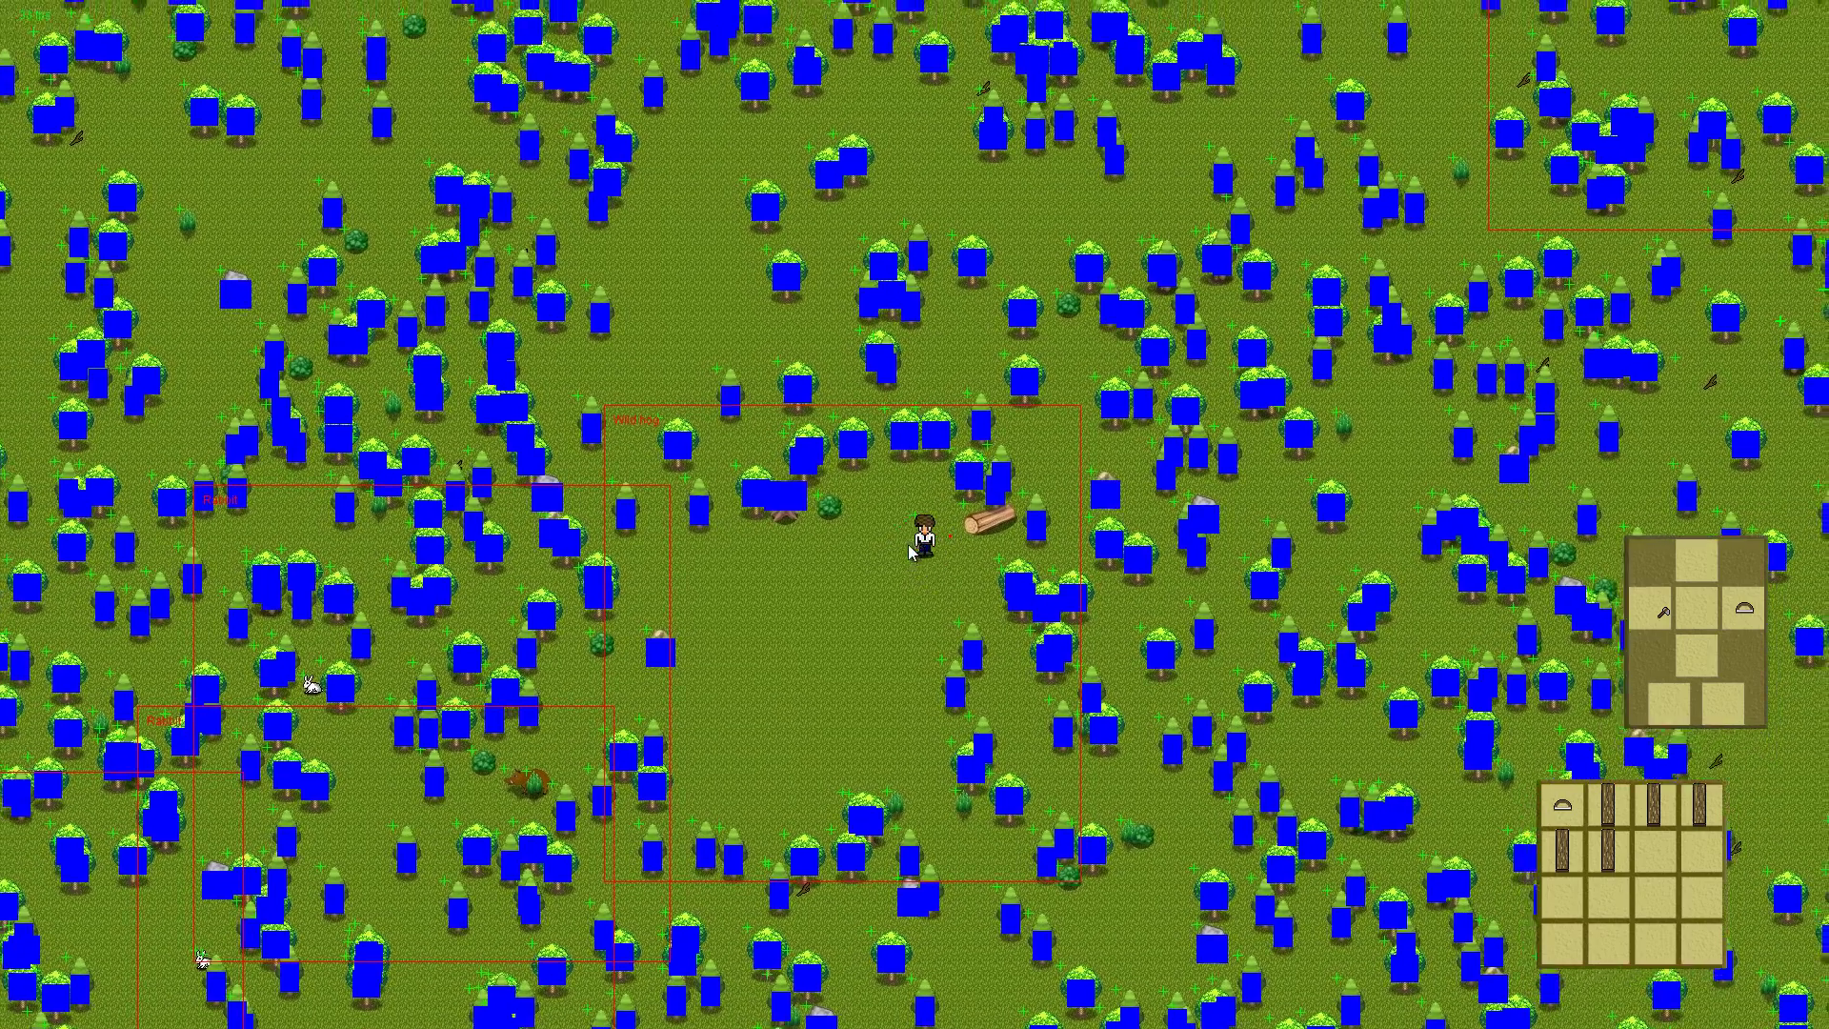
pyautogui.press('Down')
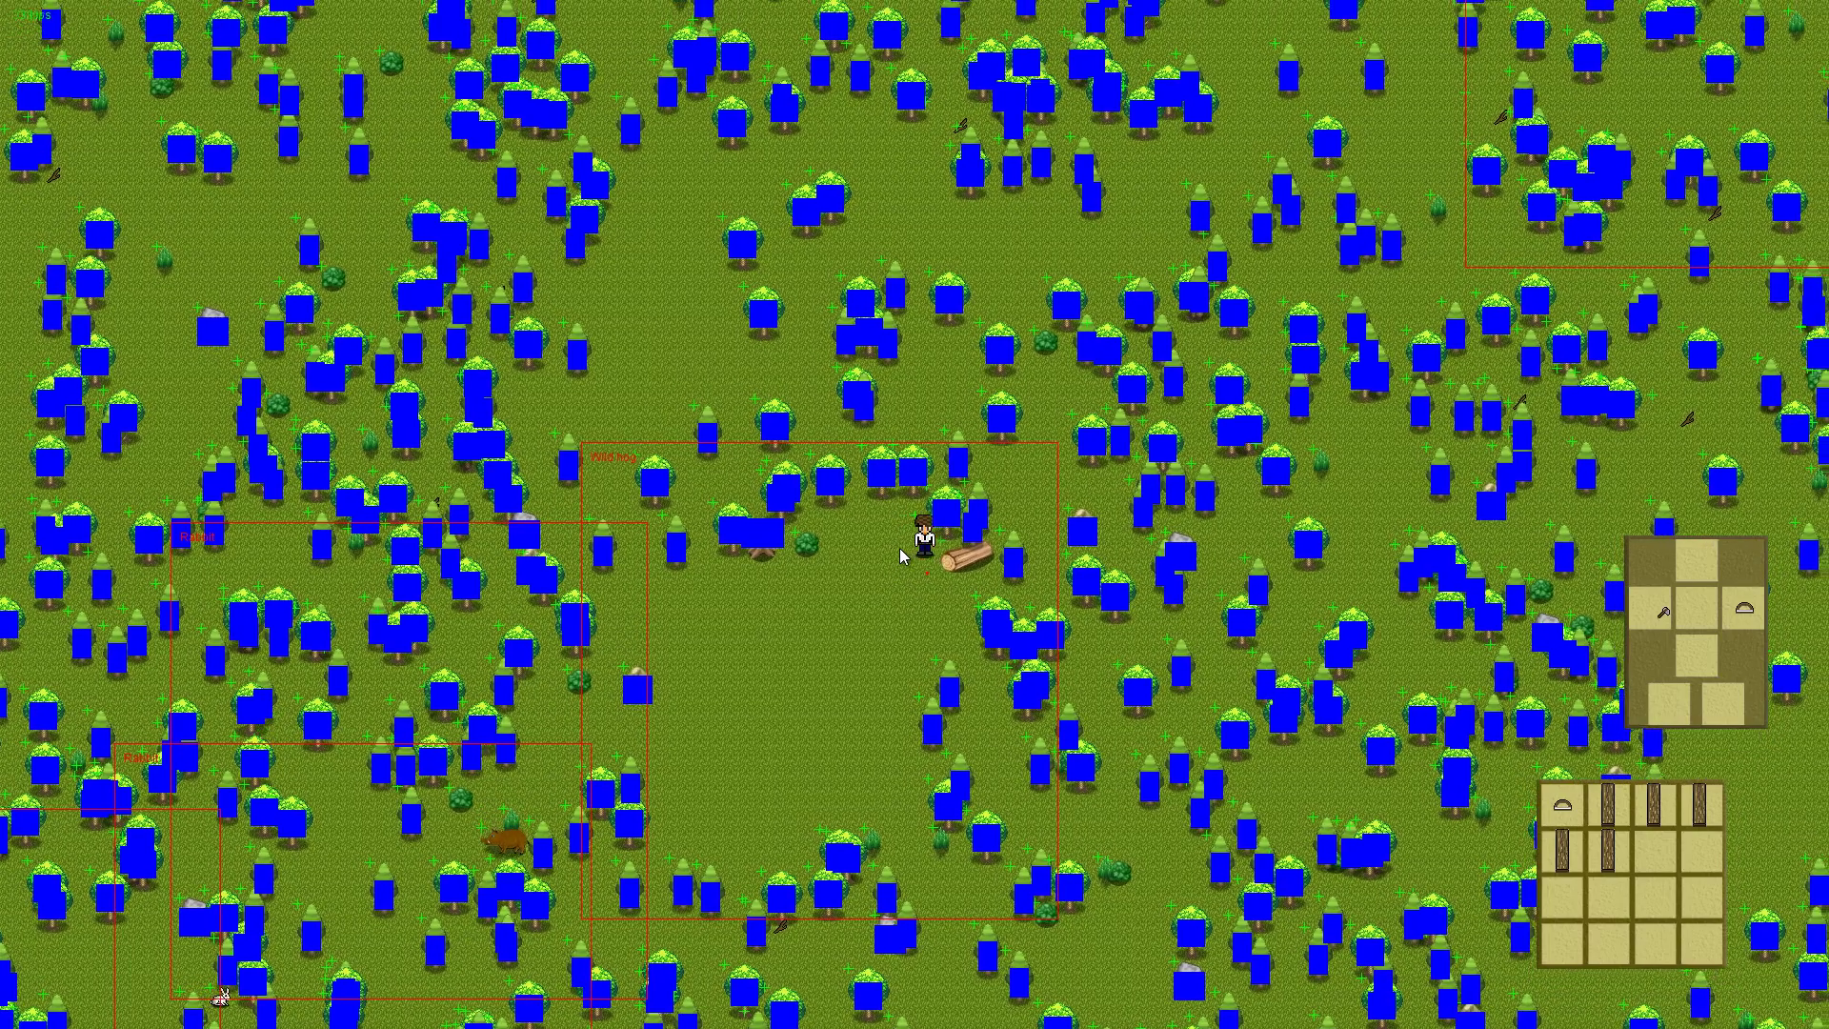
# Keep walking up-left, then down-right, left and up-right around the trees
pyautogui.press('Left')
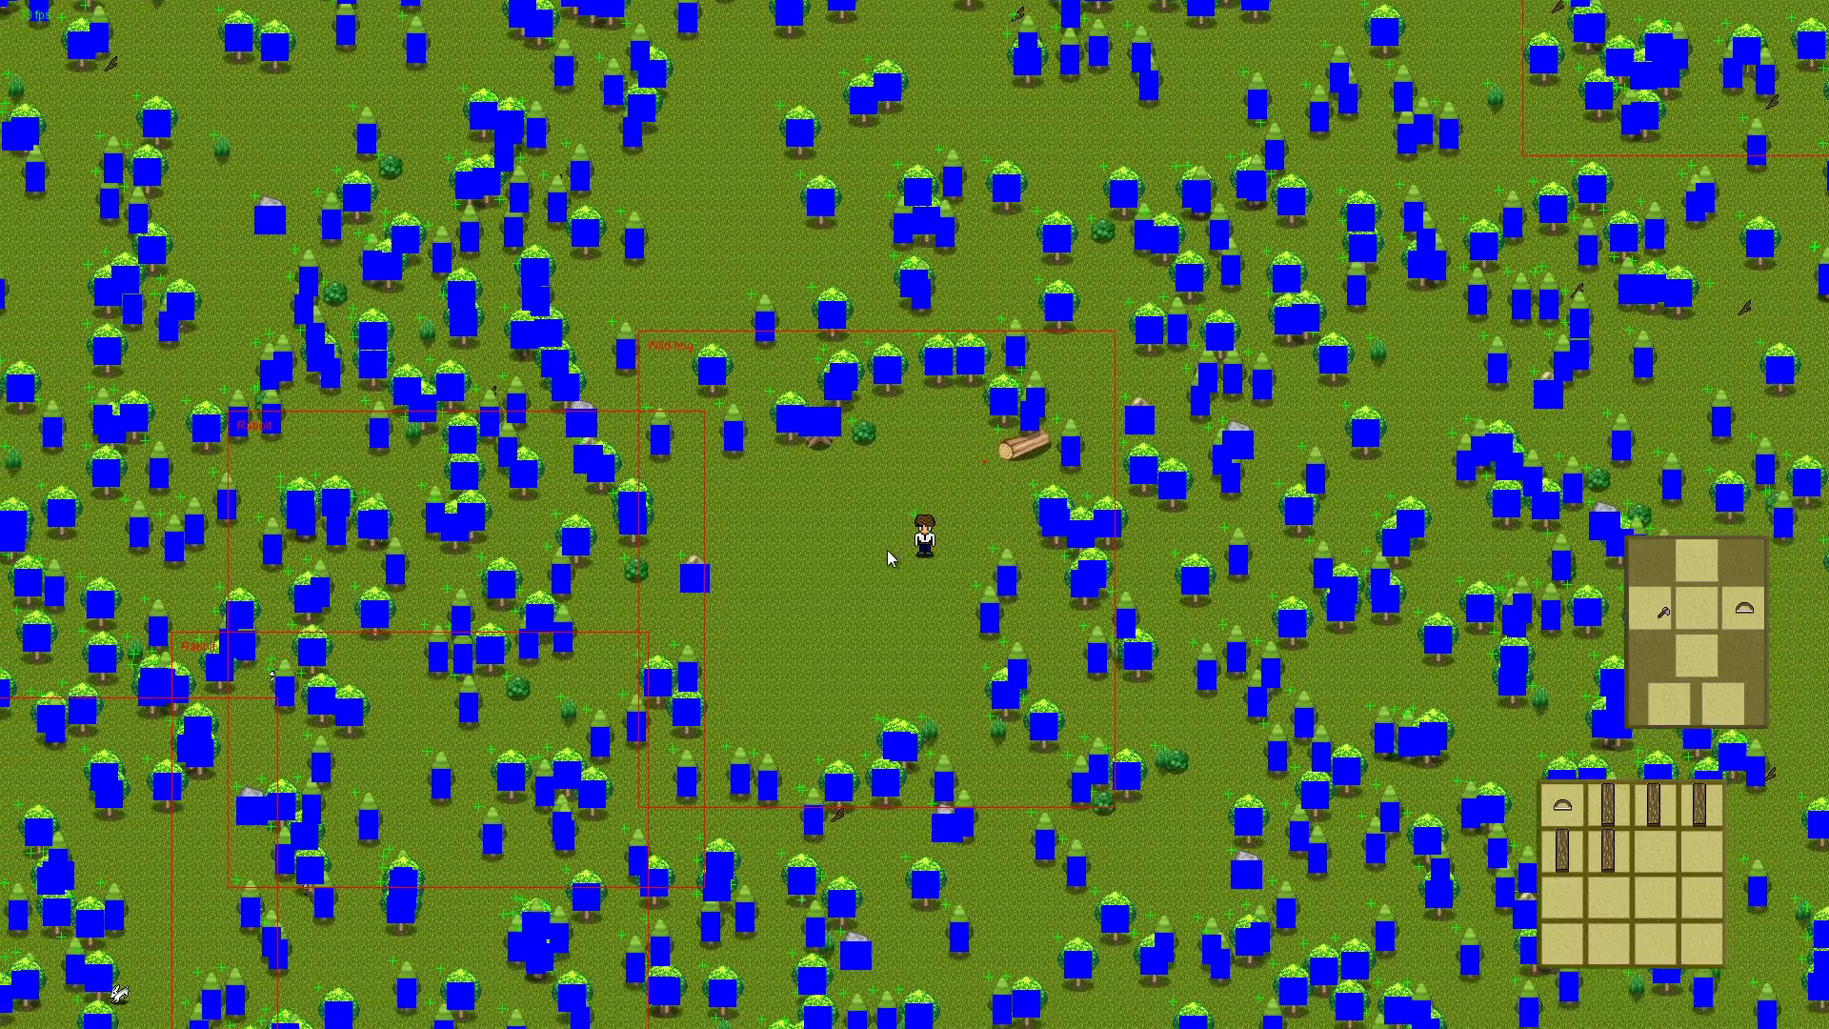
pyautogui.press('Up')
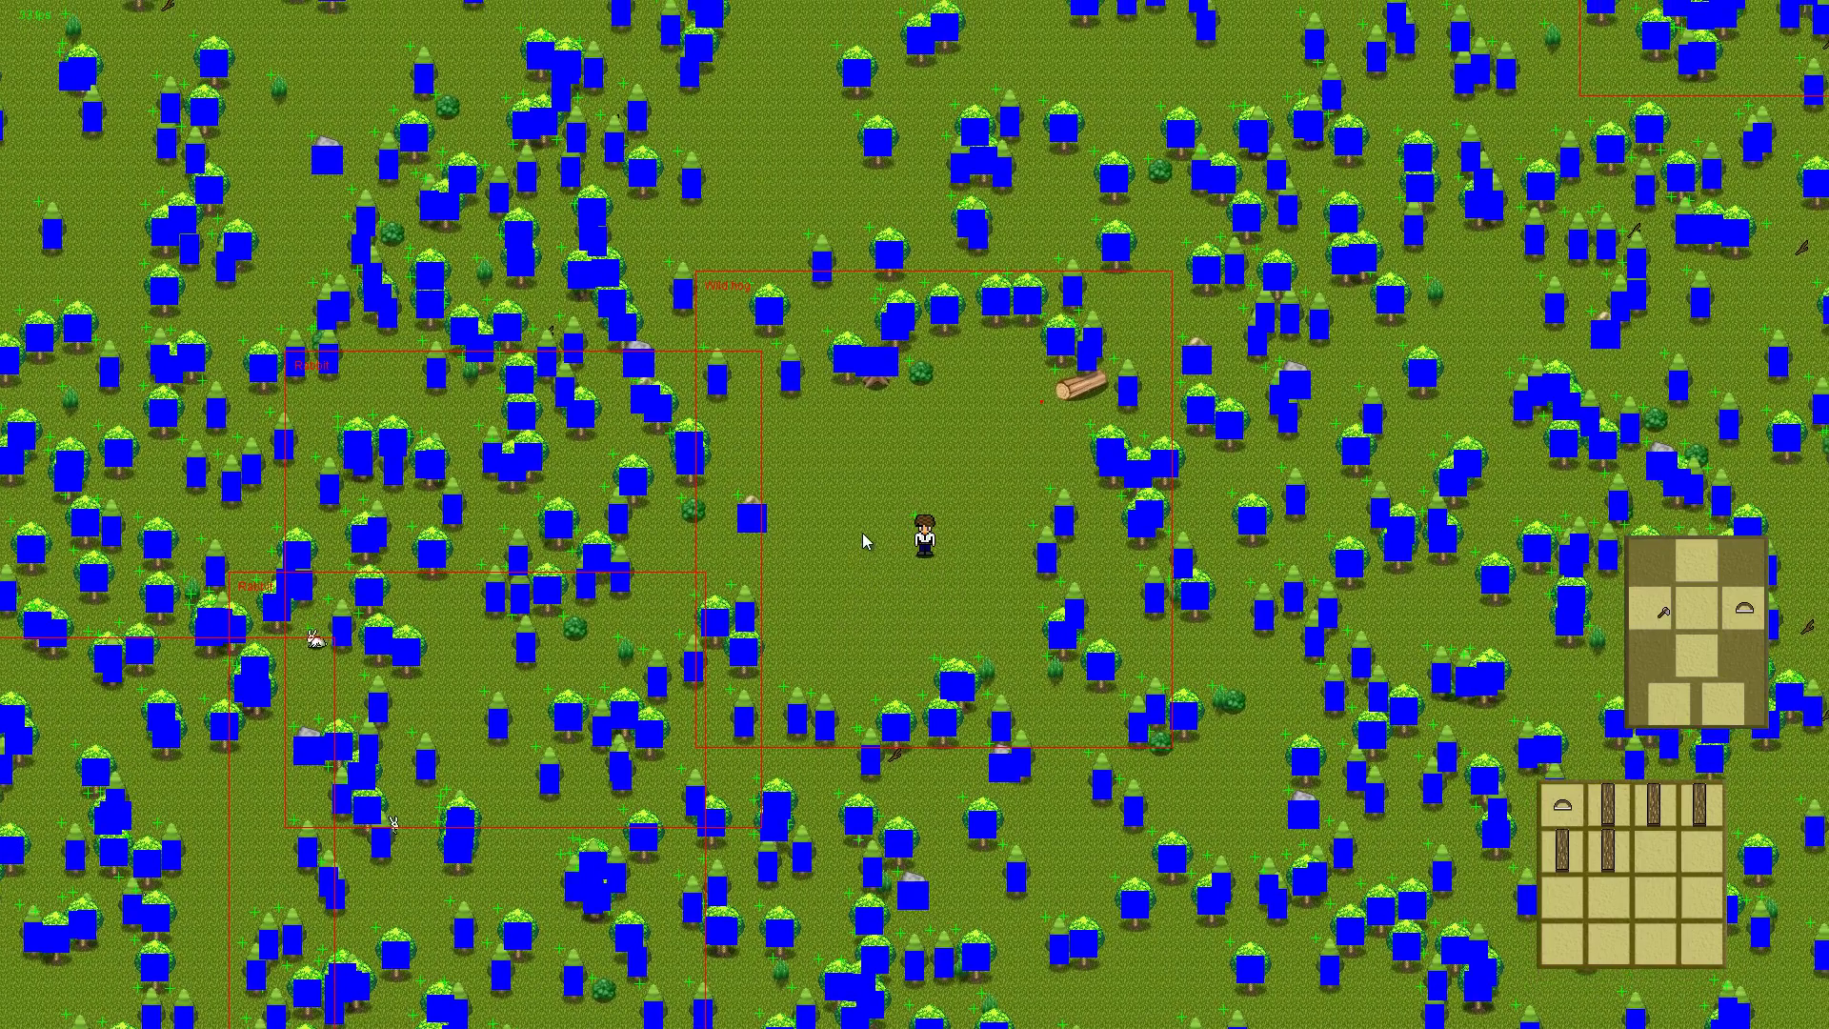
pyautogui.press('Up')
pyautogui.press('Left')
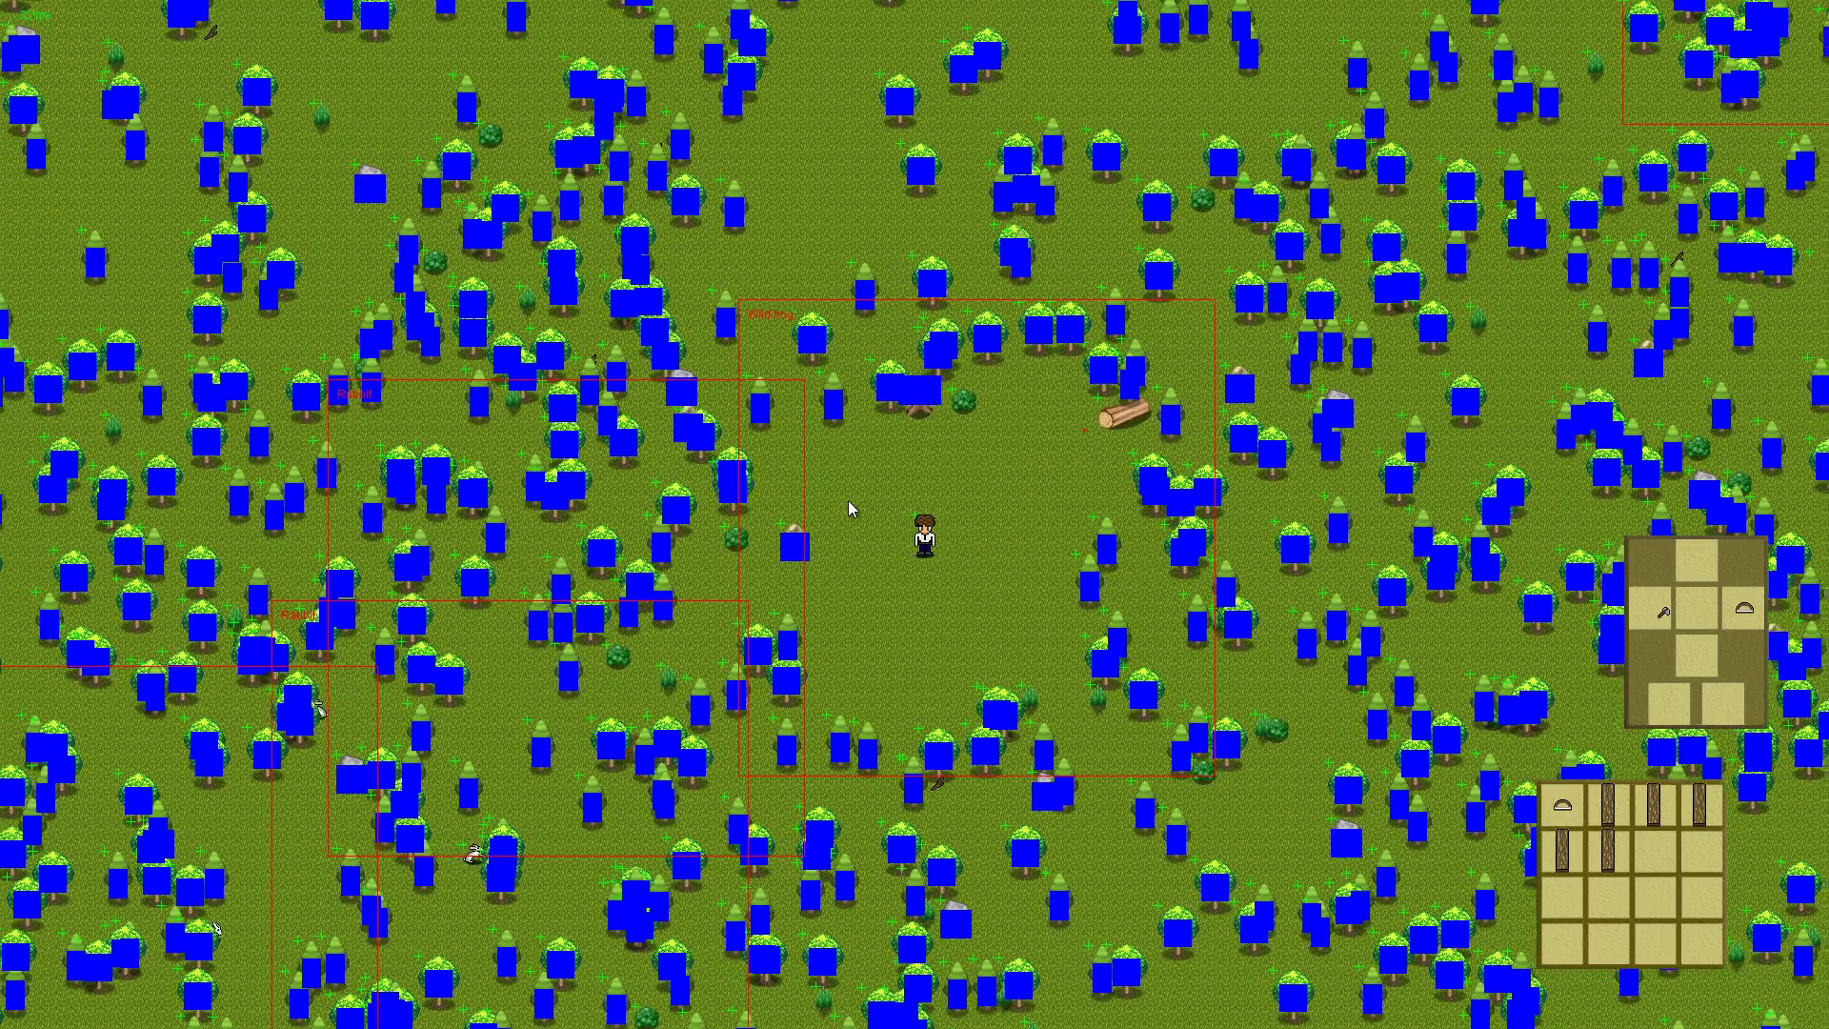
pyautogui.press('Down')
pyautogui.press('Right')
pyautogui.press('Left')
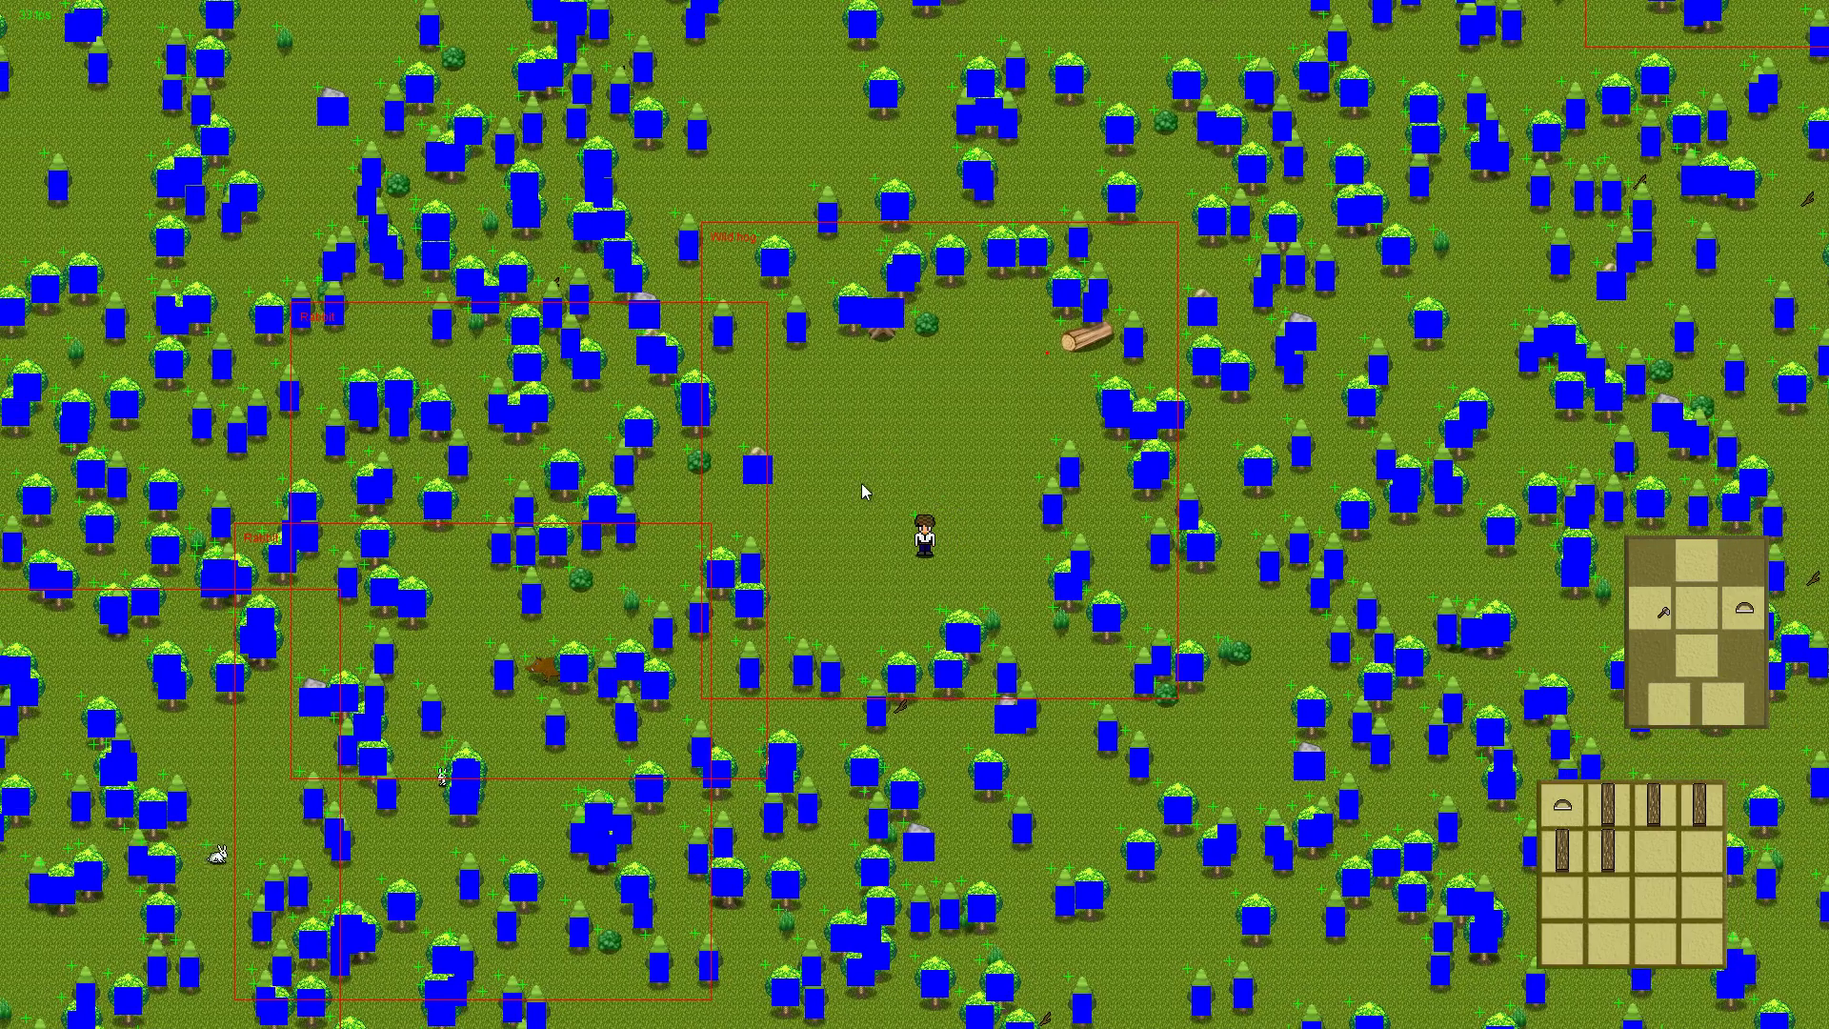
pyautogui.press('Up')
pyautogui.press('Right')
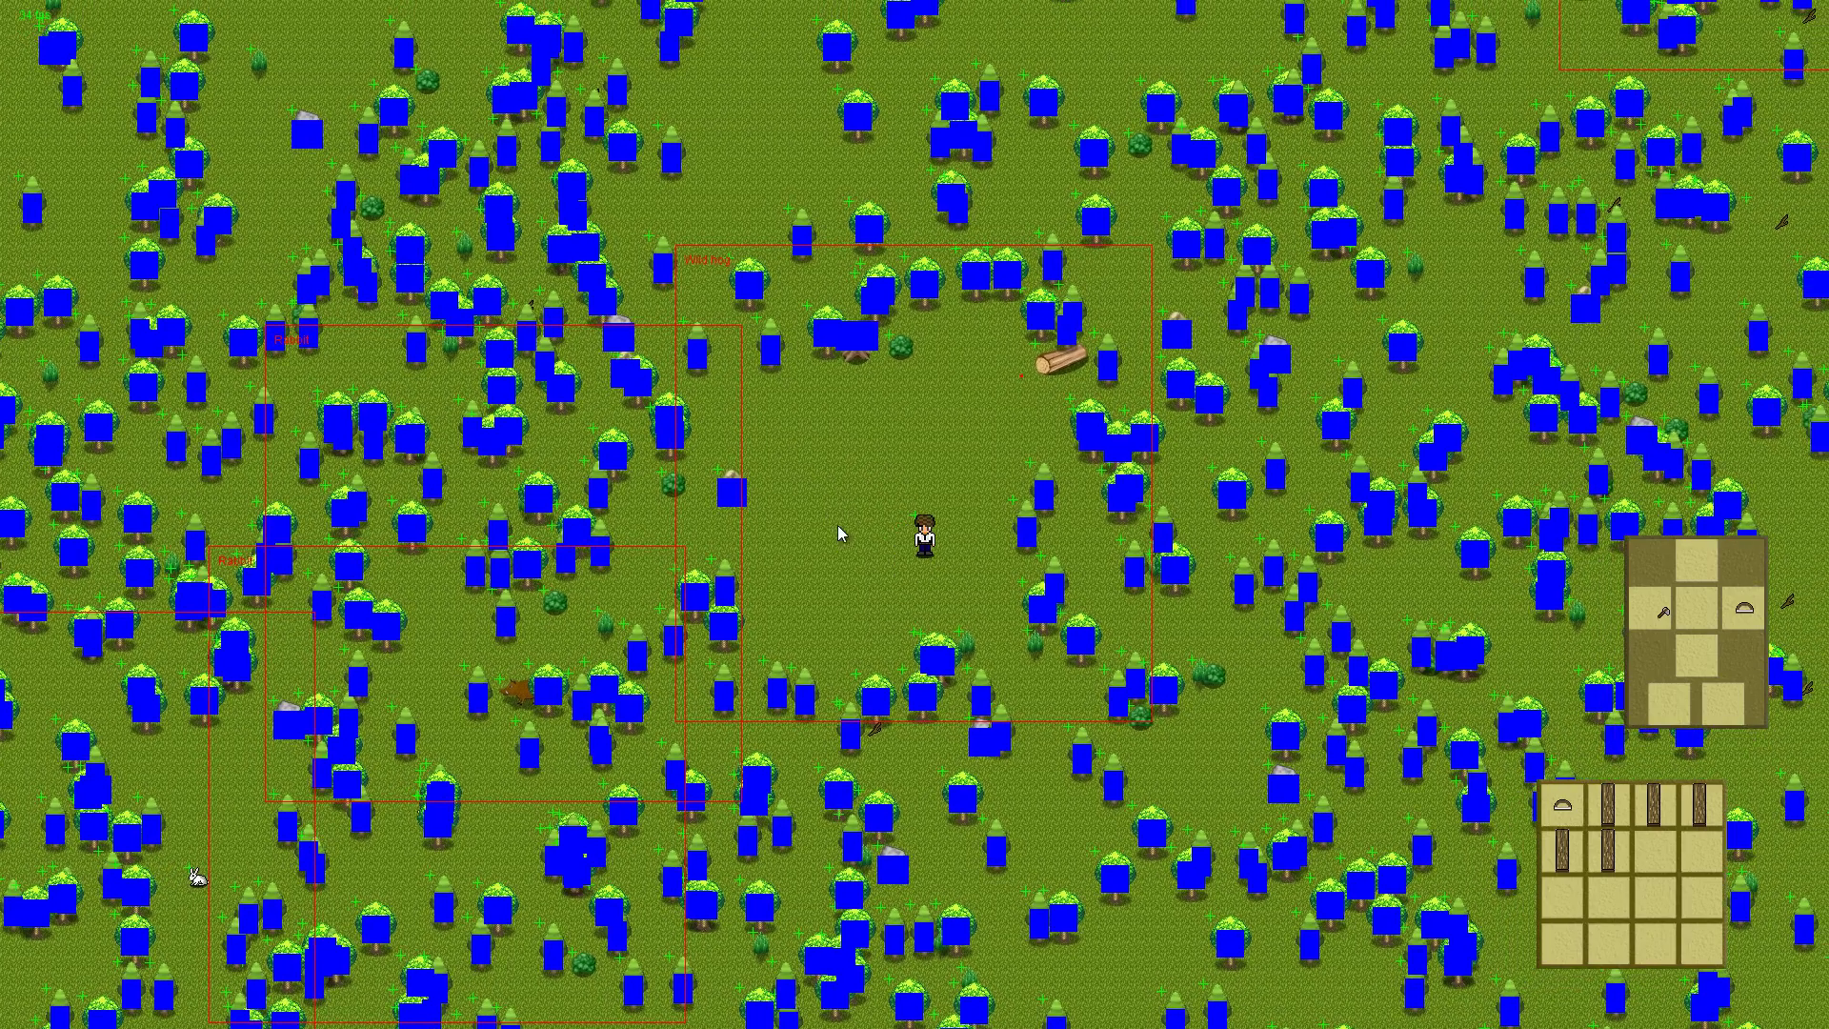
# Turn off the F3 debug collision overlay and walk up-left toward the pines
pyautogui.press('F3')
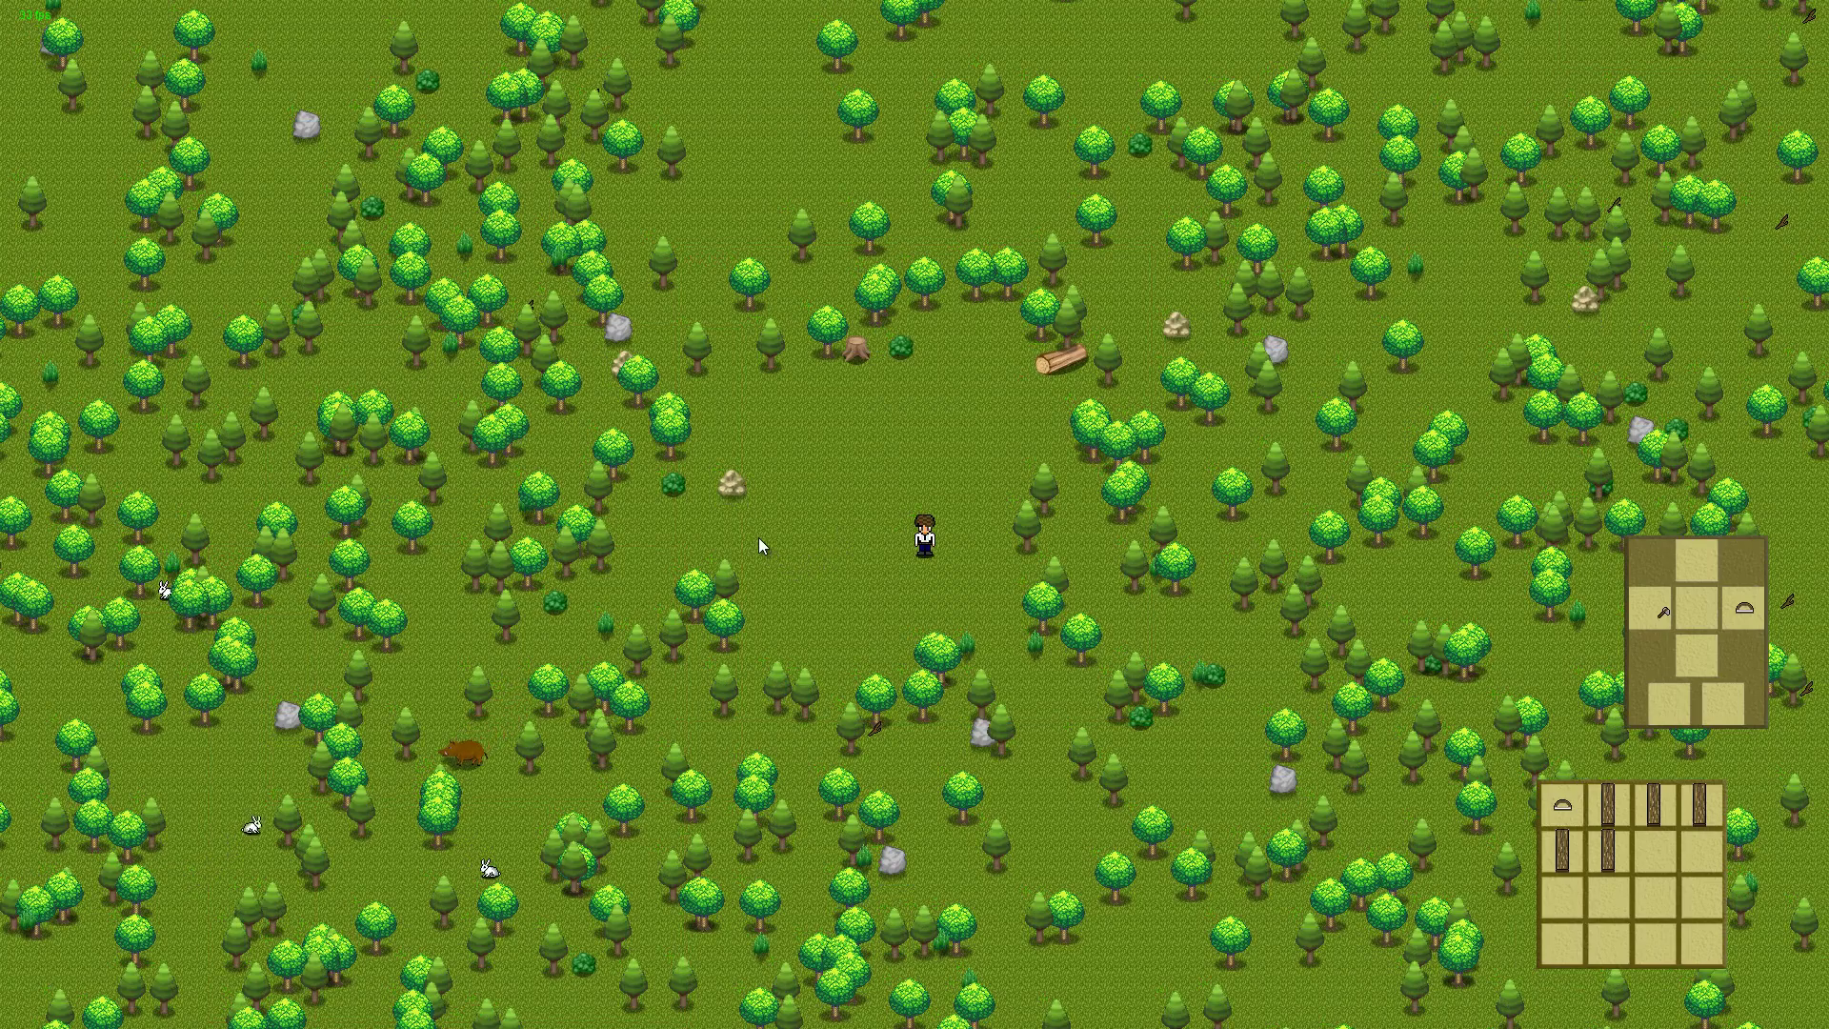
pyautogui.press('Up')
pyautogui.press('Left')
pyautogui.press('Up')
pyautogui.press('Left')
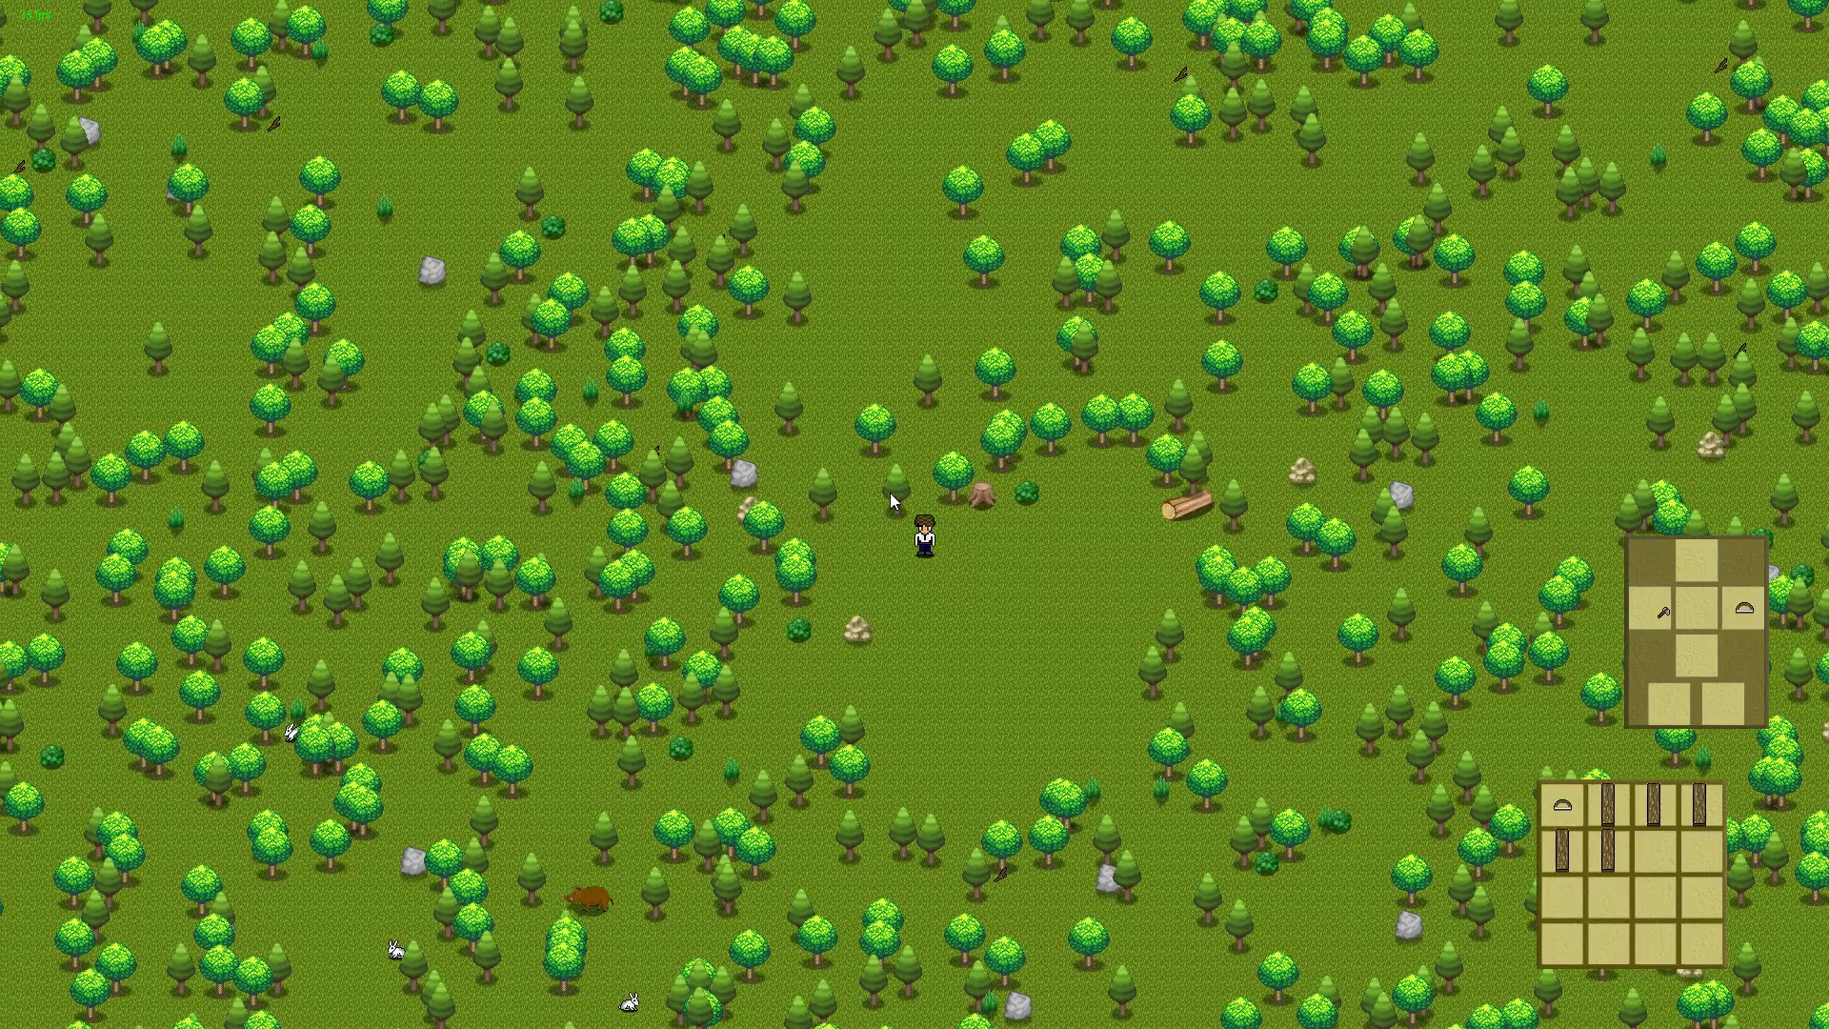
# Chop down the pine tree and the tree next to it, then target another tree
pyautogui.rightClick(891, 492)
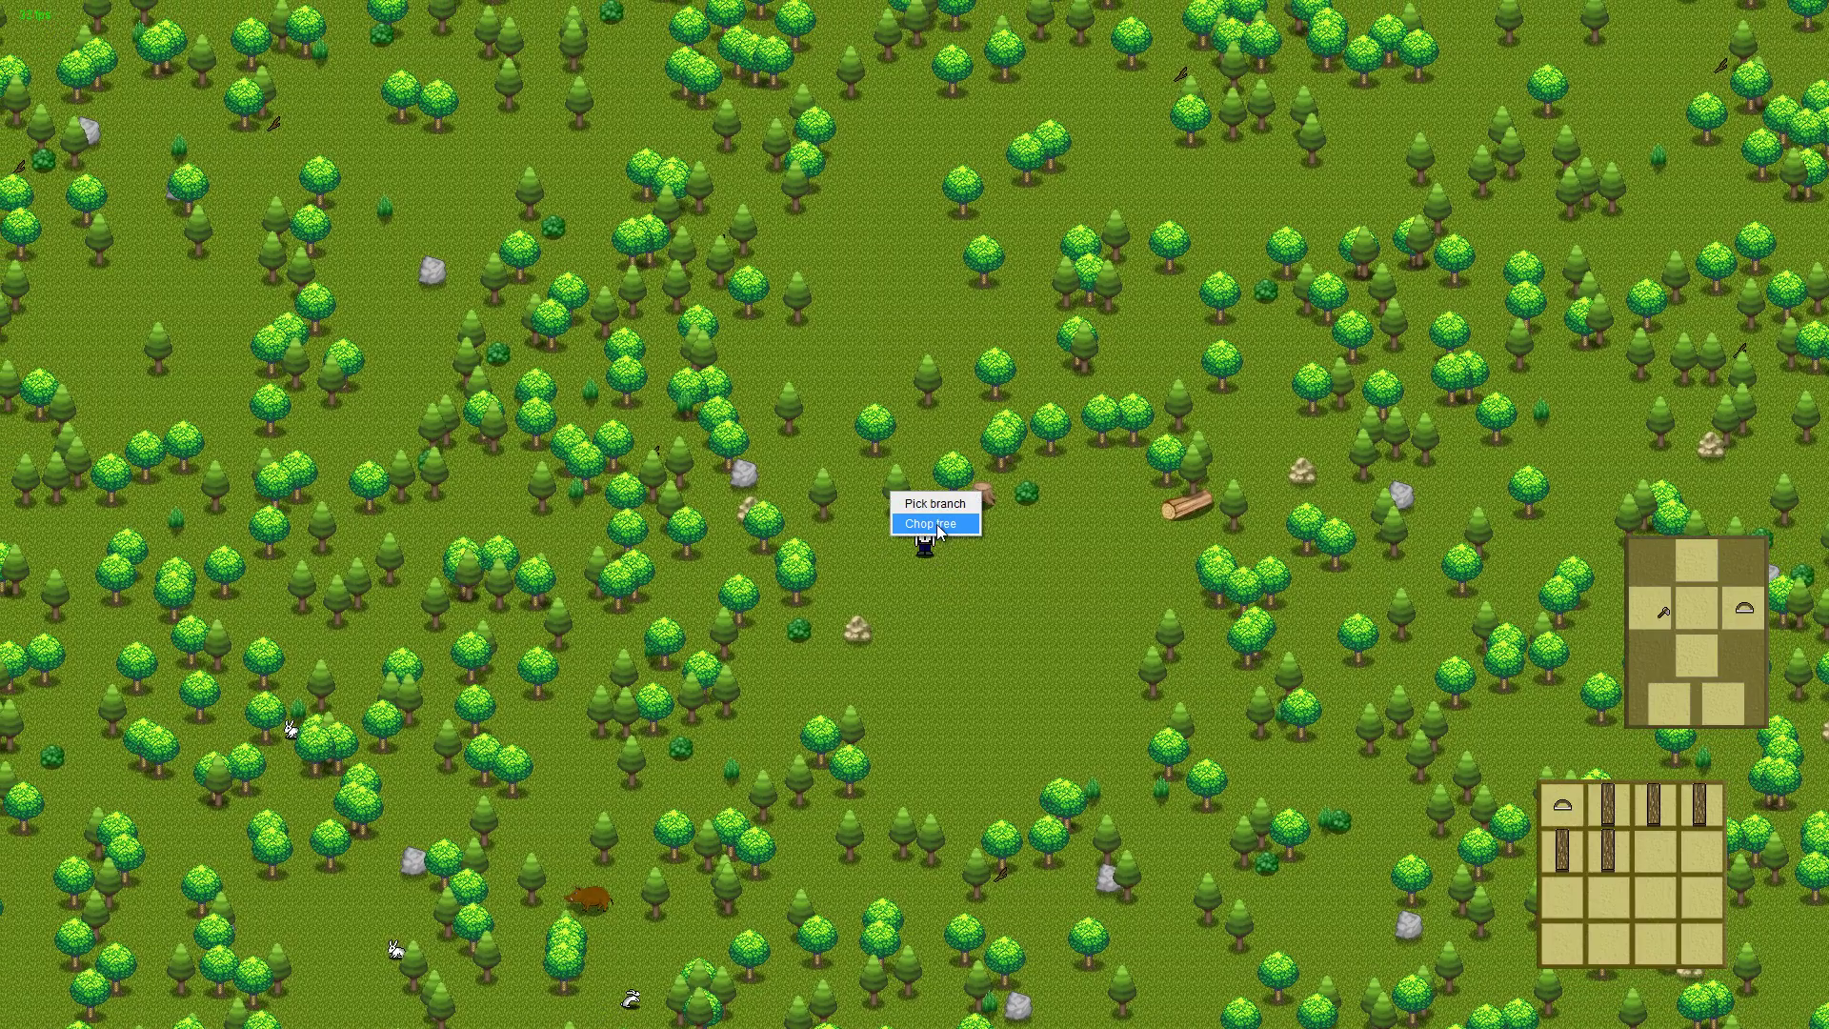
pyautogui.click(948, 524)
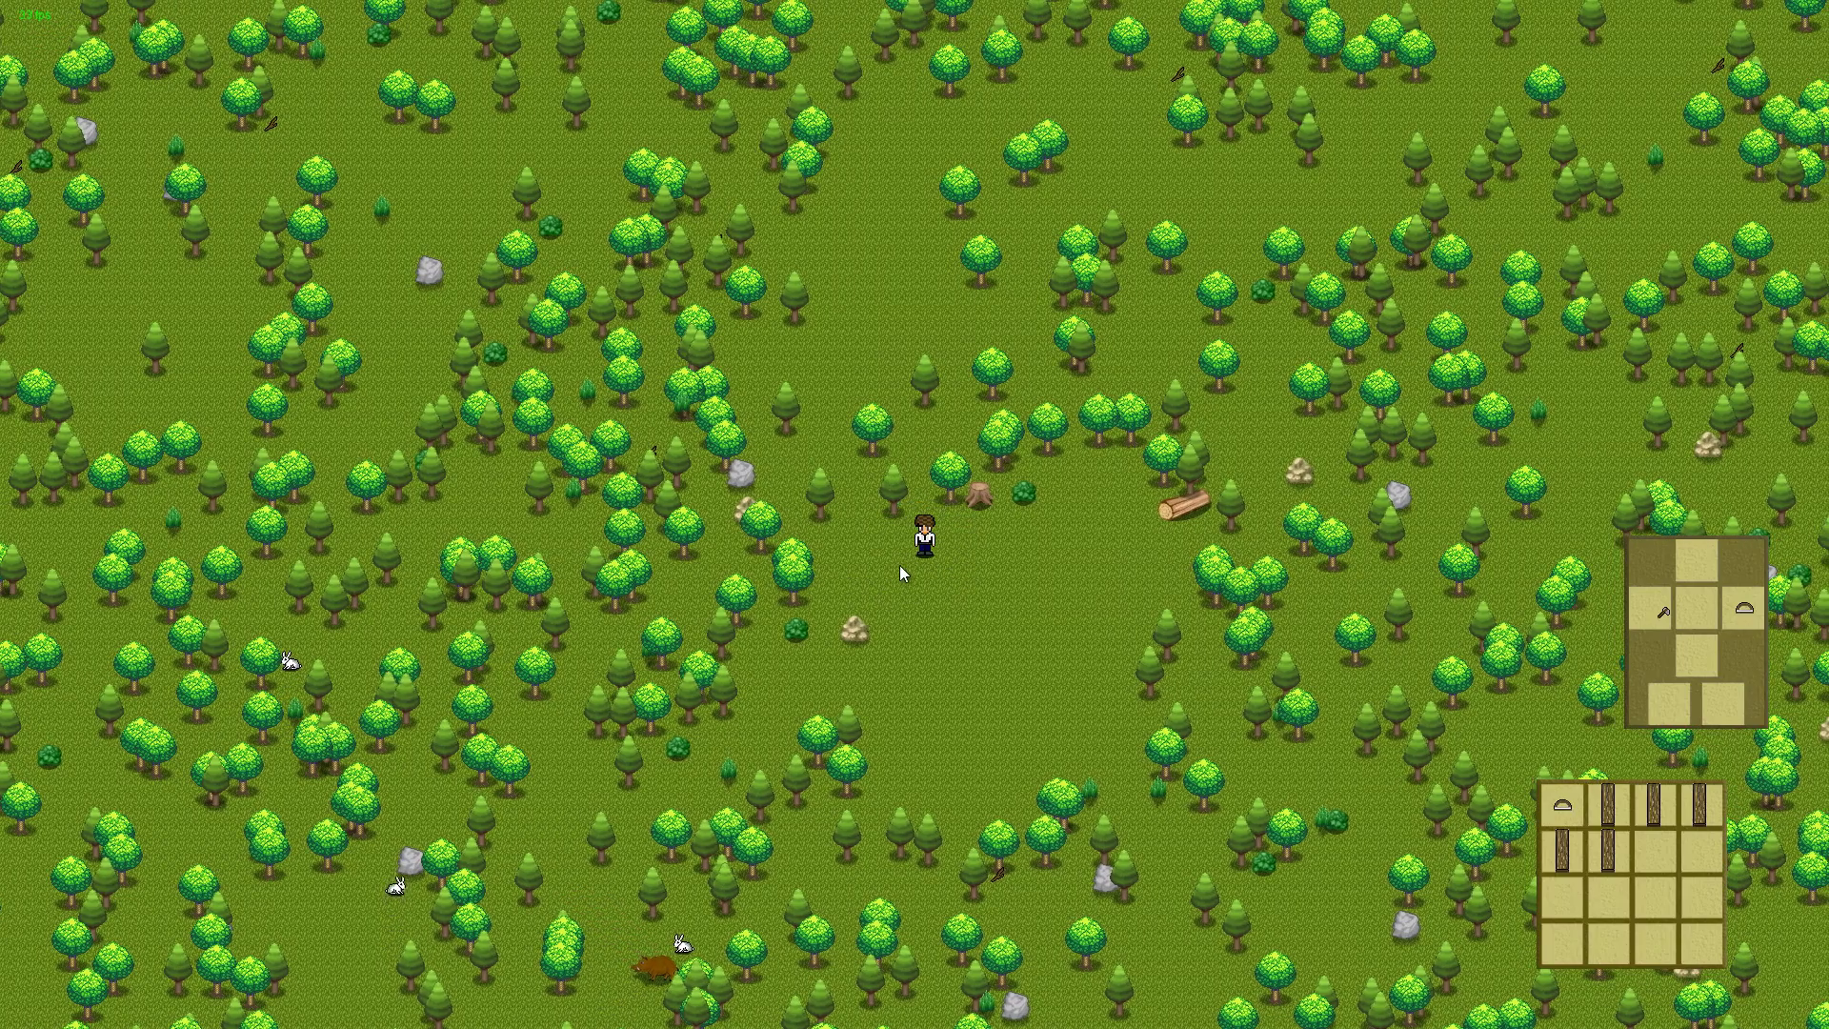
pyautogui.rightClick(922, 540)
pyautogui.click(938, 525)
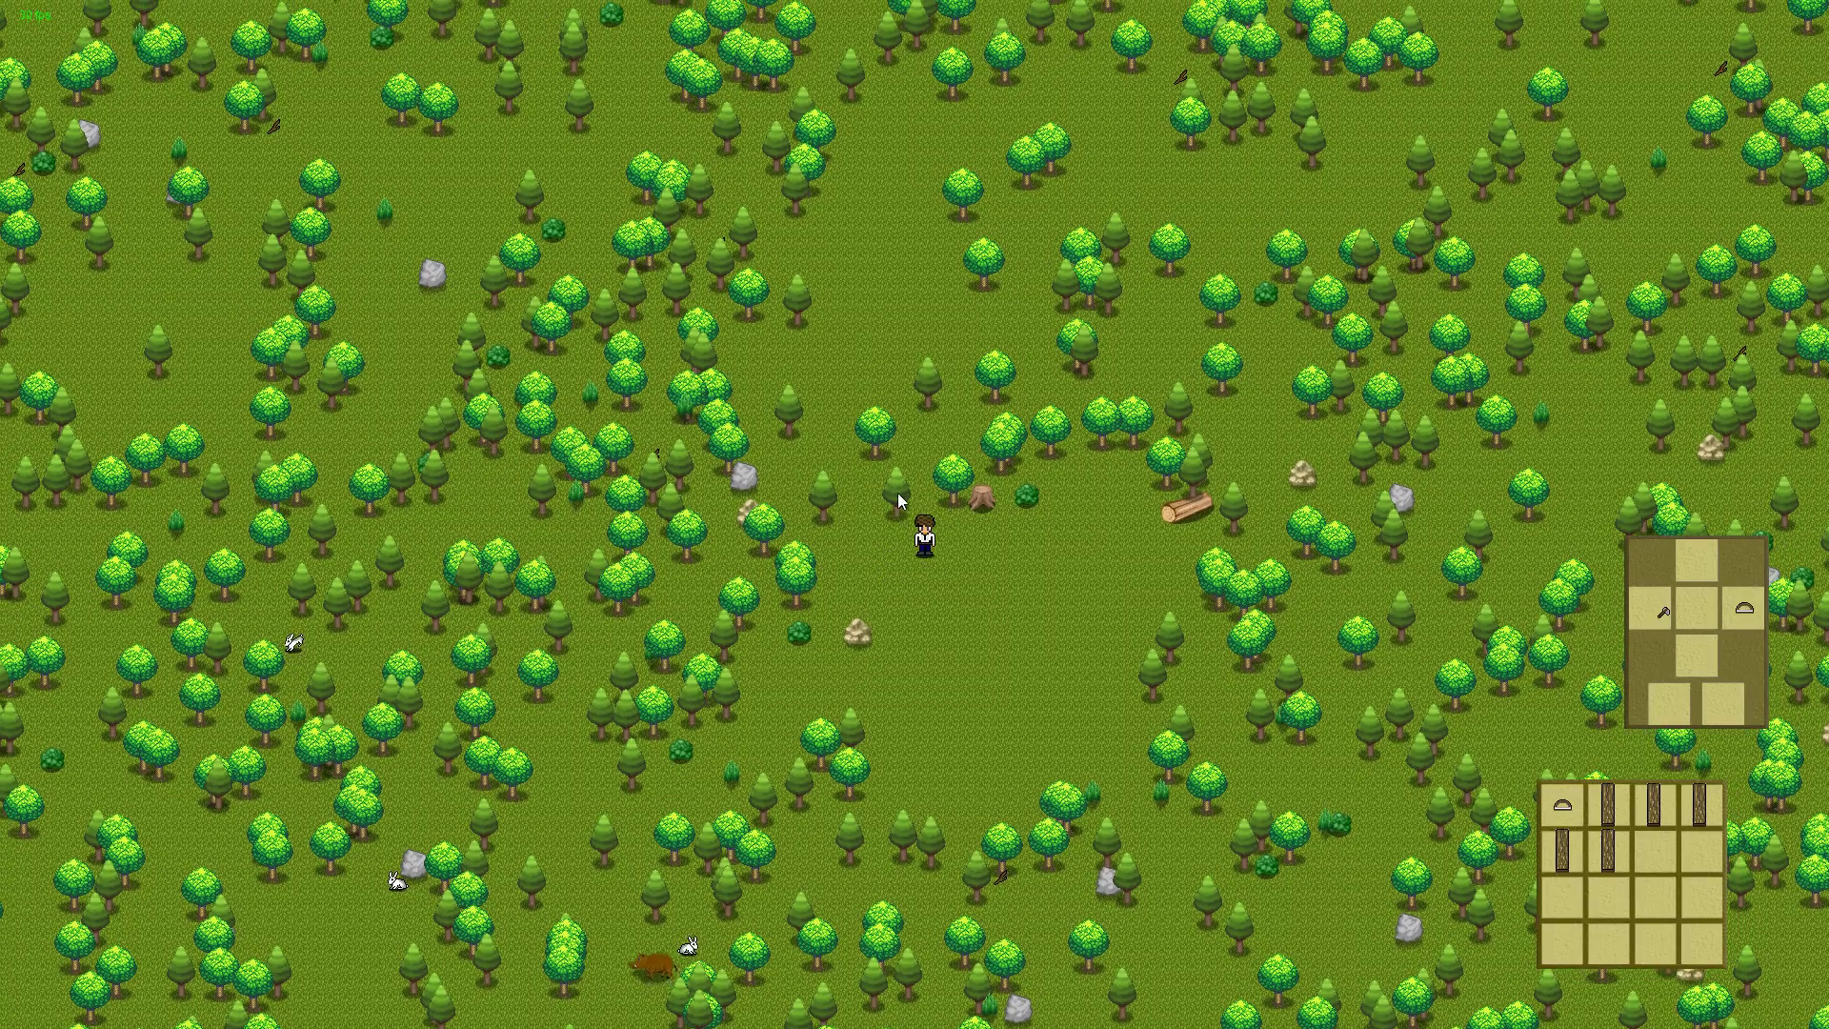
pyautogui.rightClick(922, 536)
# Chop the tree and show the inventory and hotbar with the Stone axe crafting page
pyautogui.click(915, 522)
pyautogui.press('c')
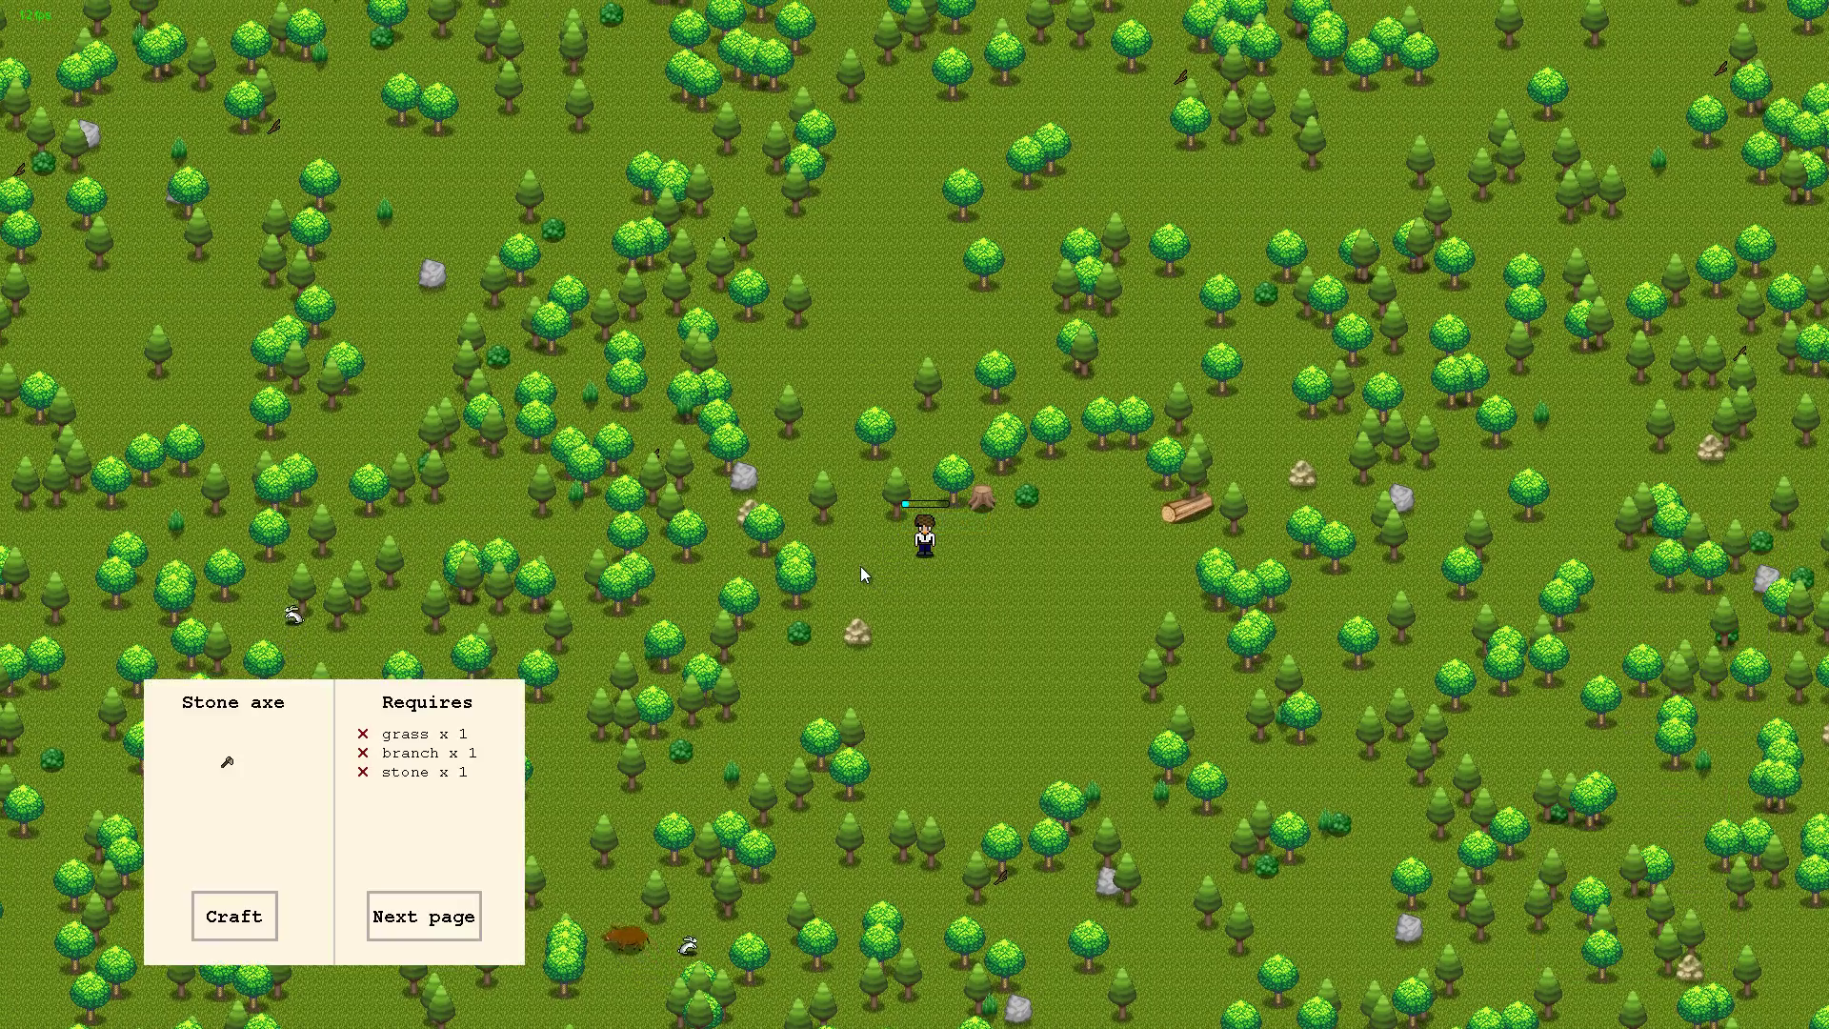
pyautogui.press('c')
pyautogui.press('c')
pyautogui.press('c')
pyautogui.press('c')
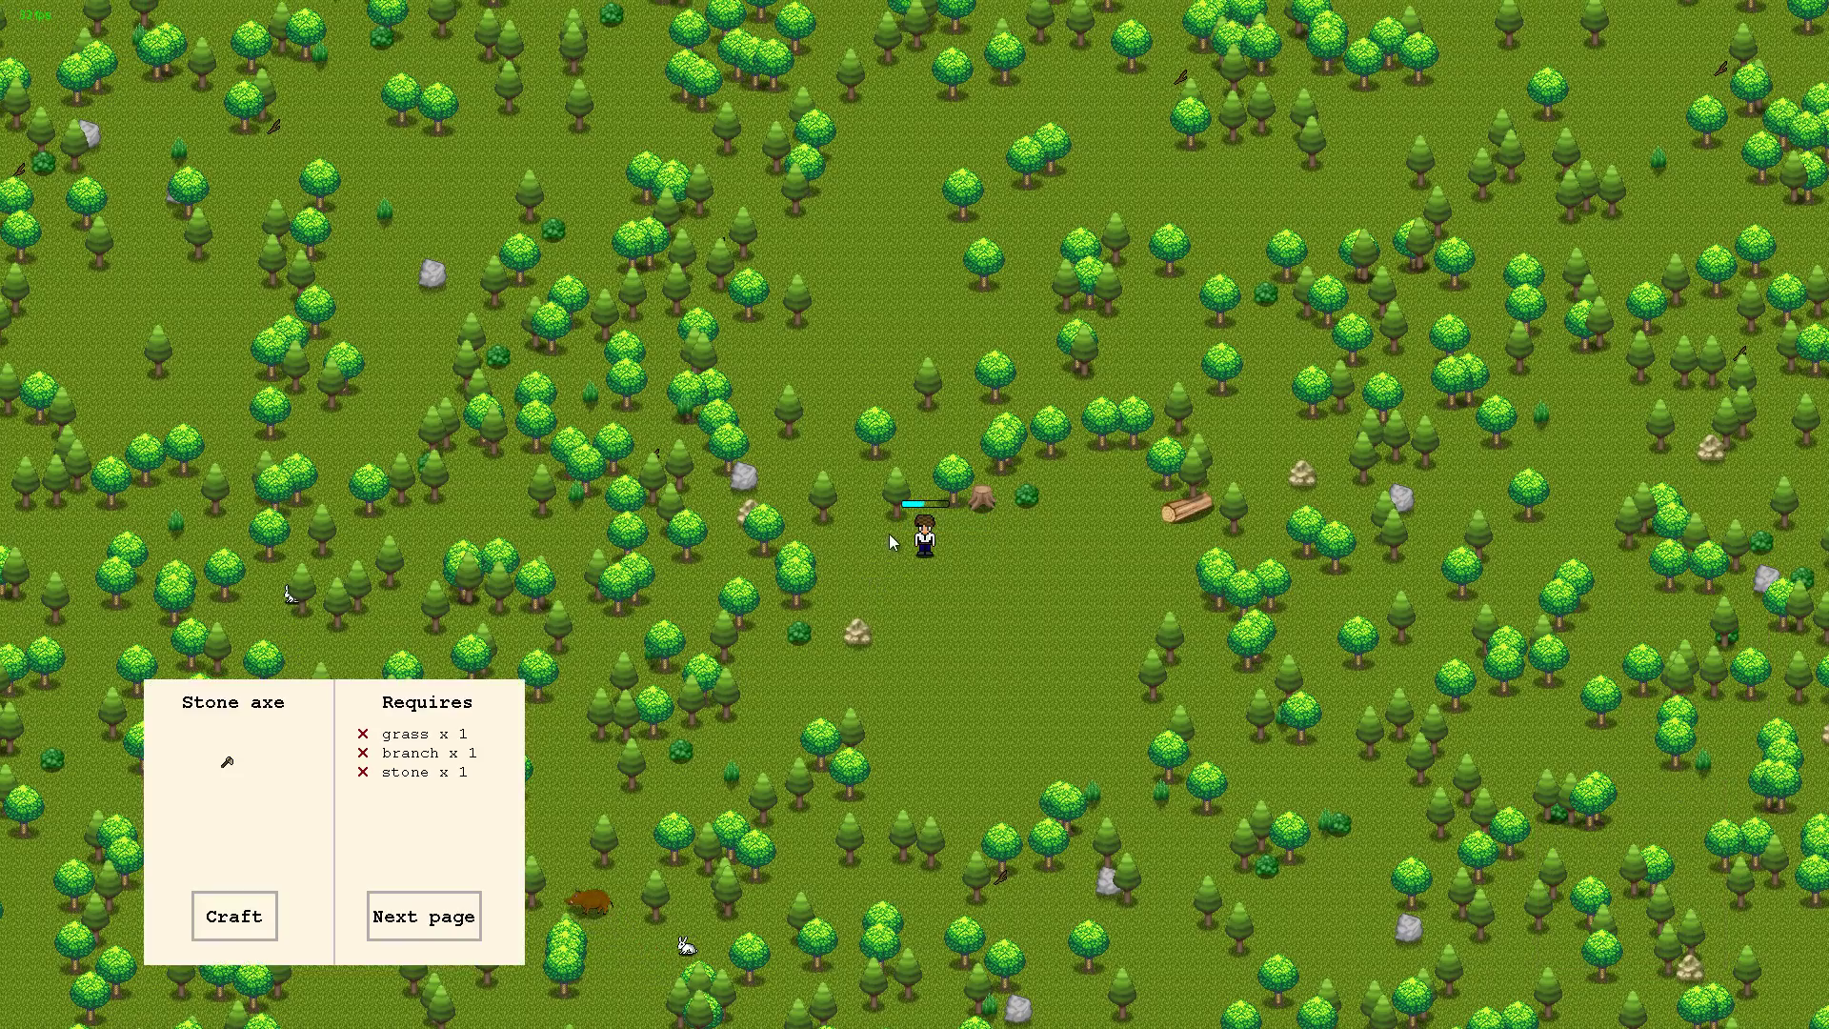
pyautogui.press('i')
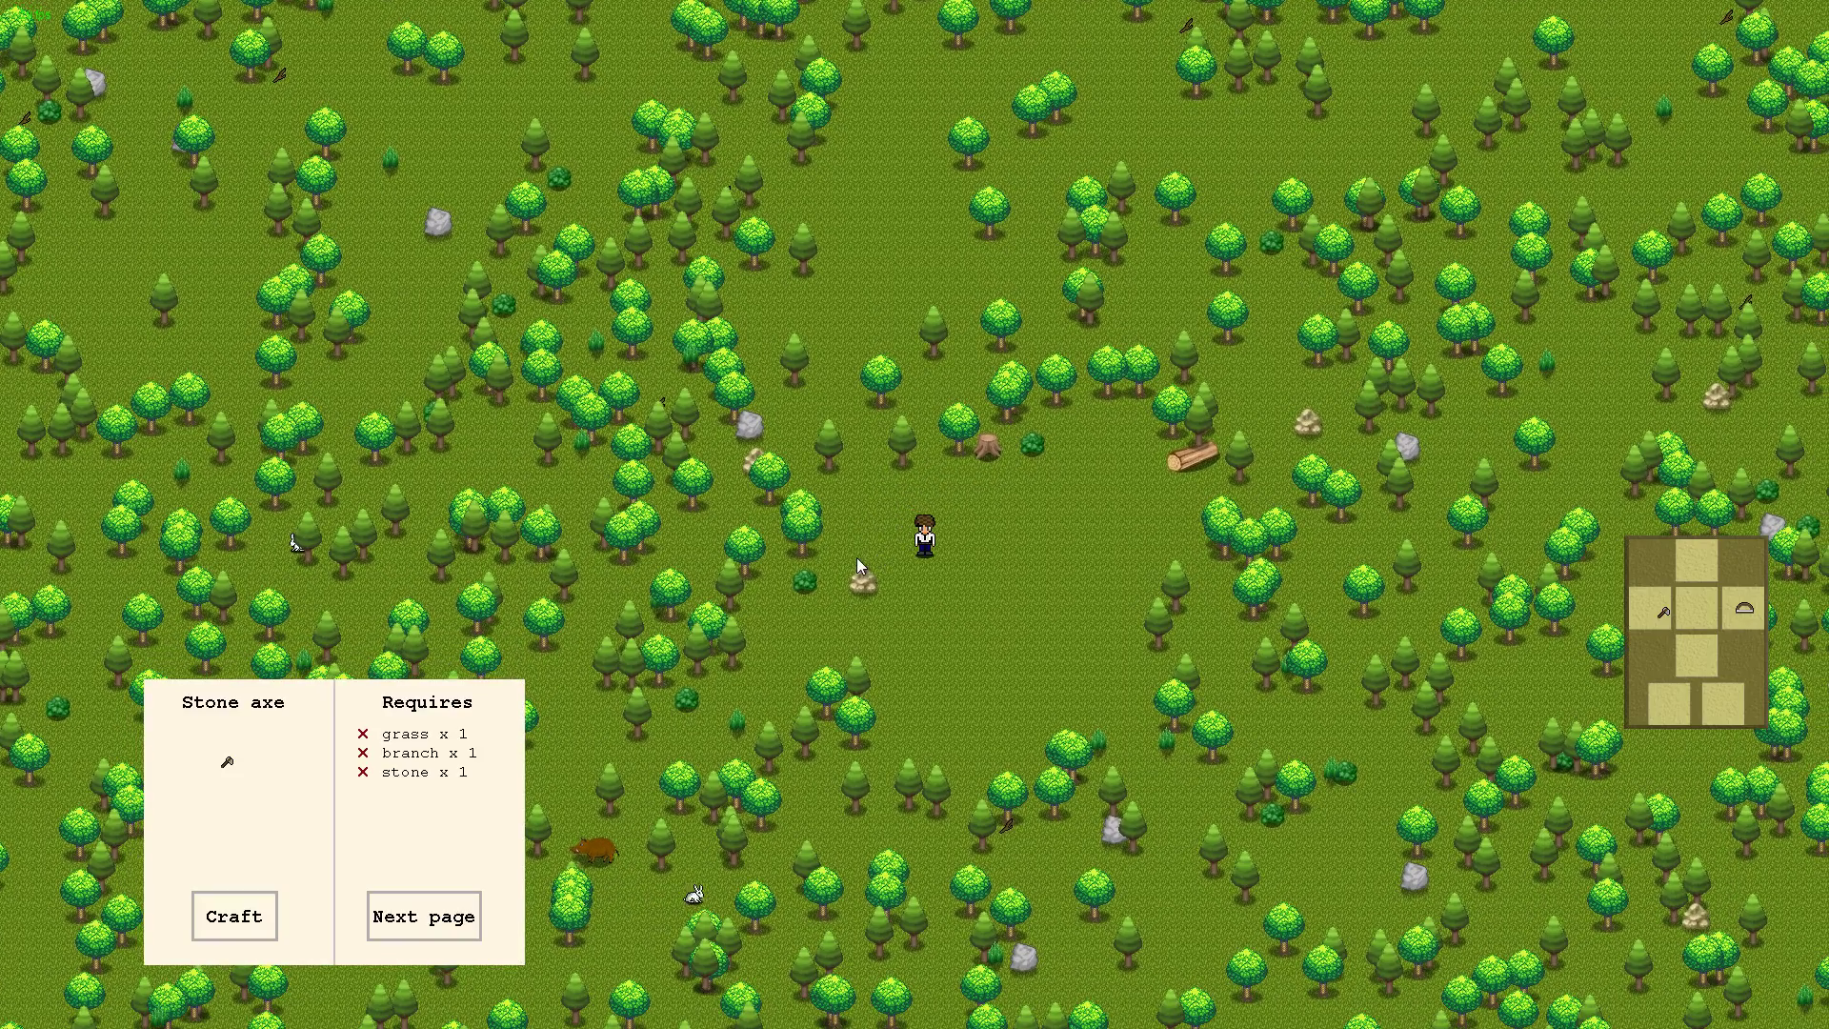
pyautogui.press('c')
pyautogui.press('i')
pyautogui.press('c')
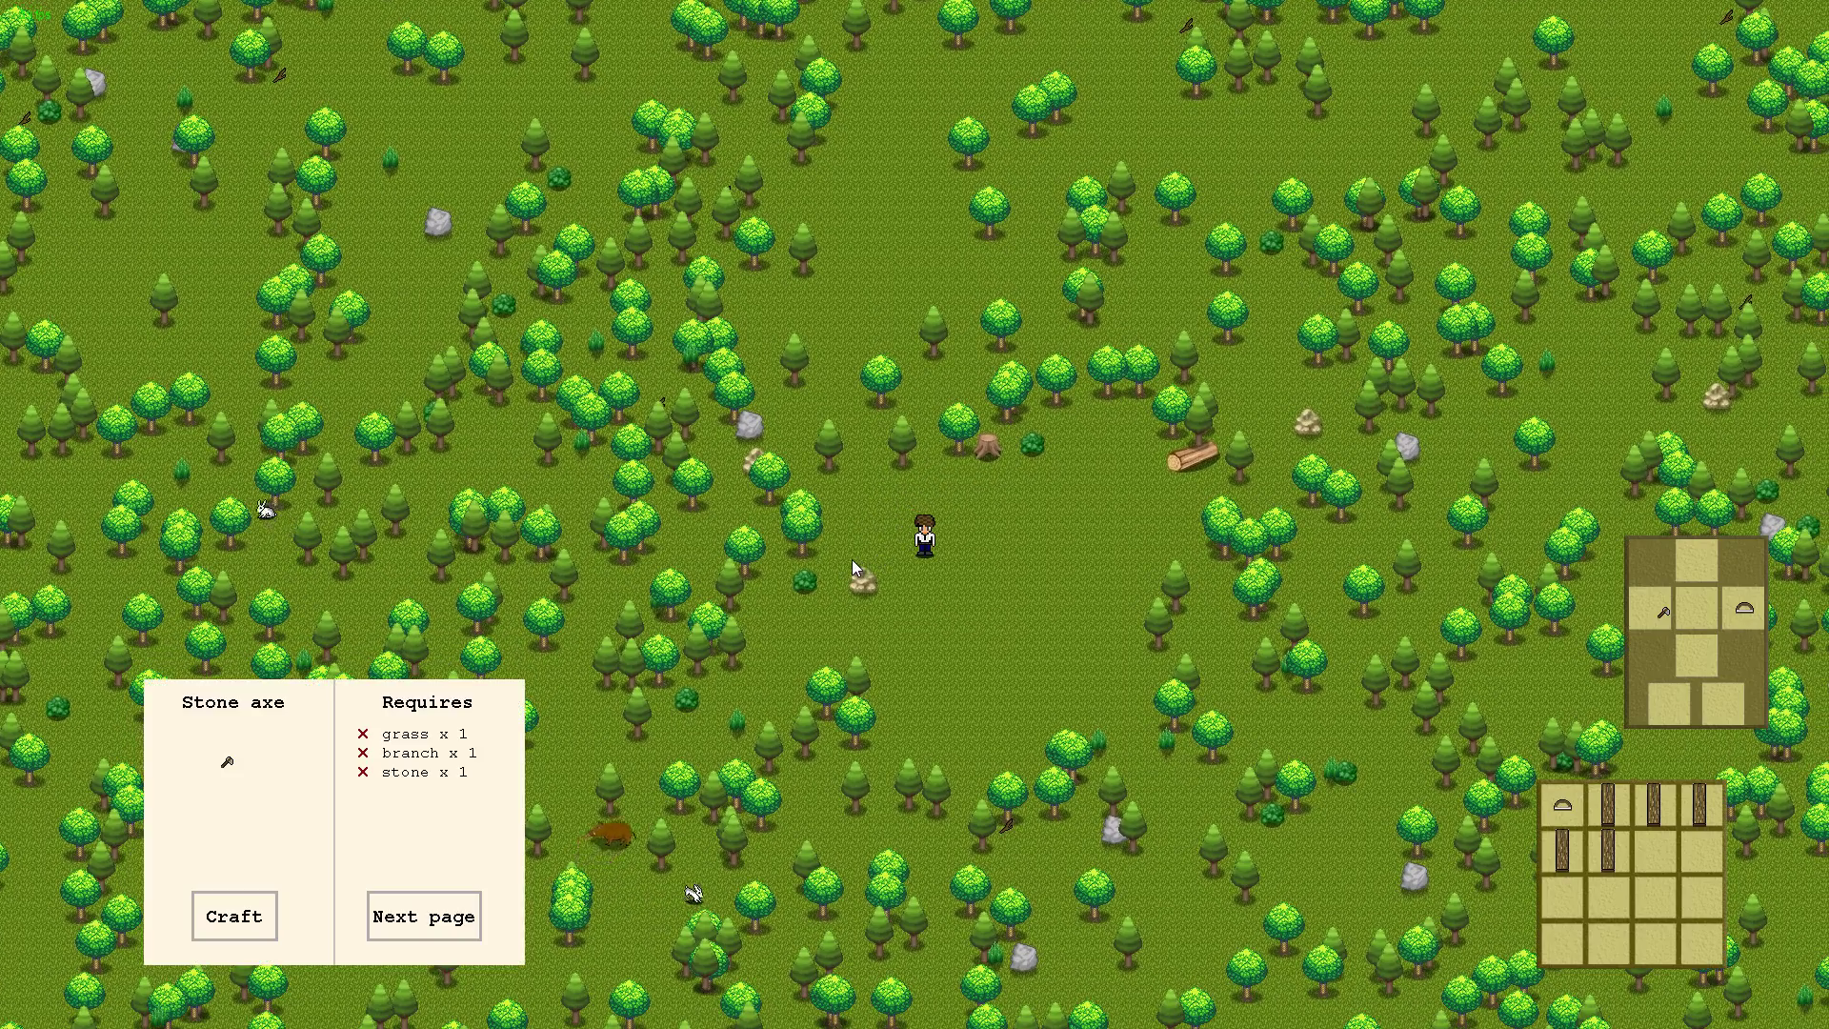
# Start a timed hotbar action while walking left, then close the Stone axe crafting page
pyautogui.press('w')
pyautogui.click(972, 500)
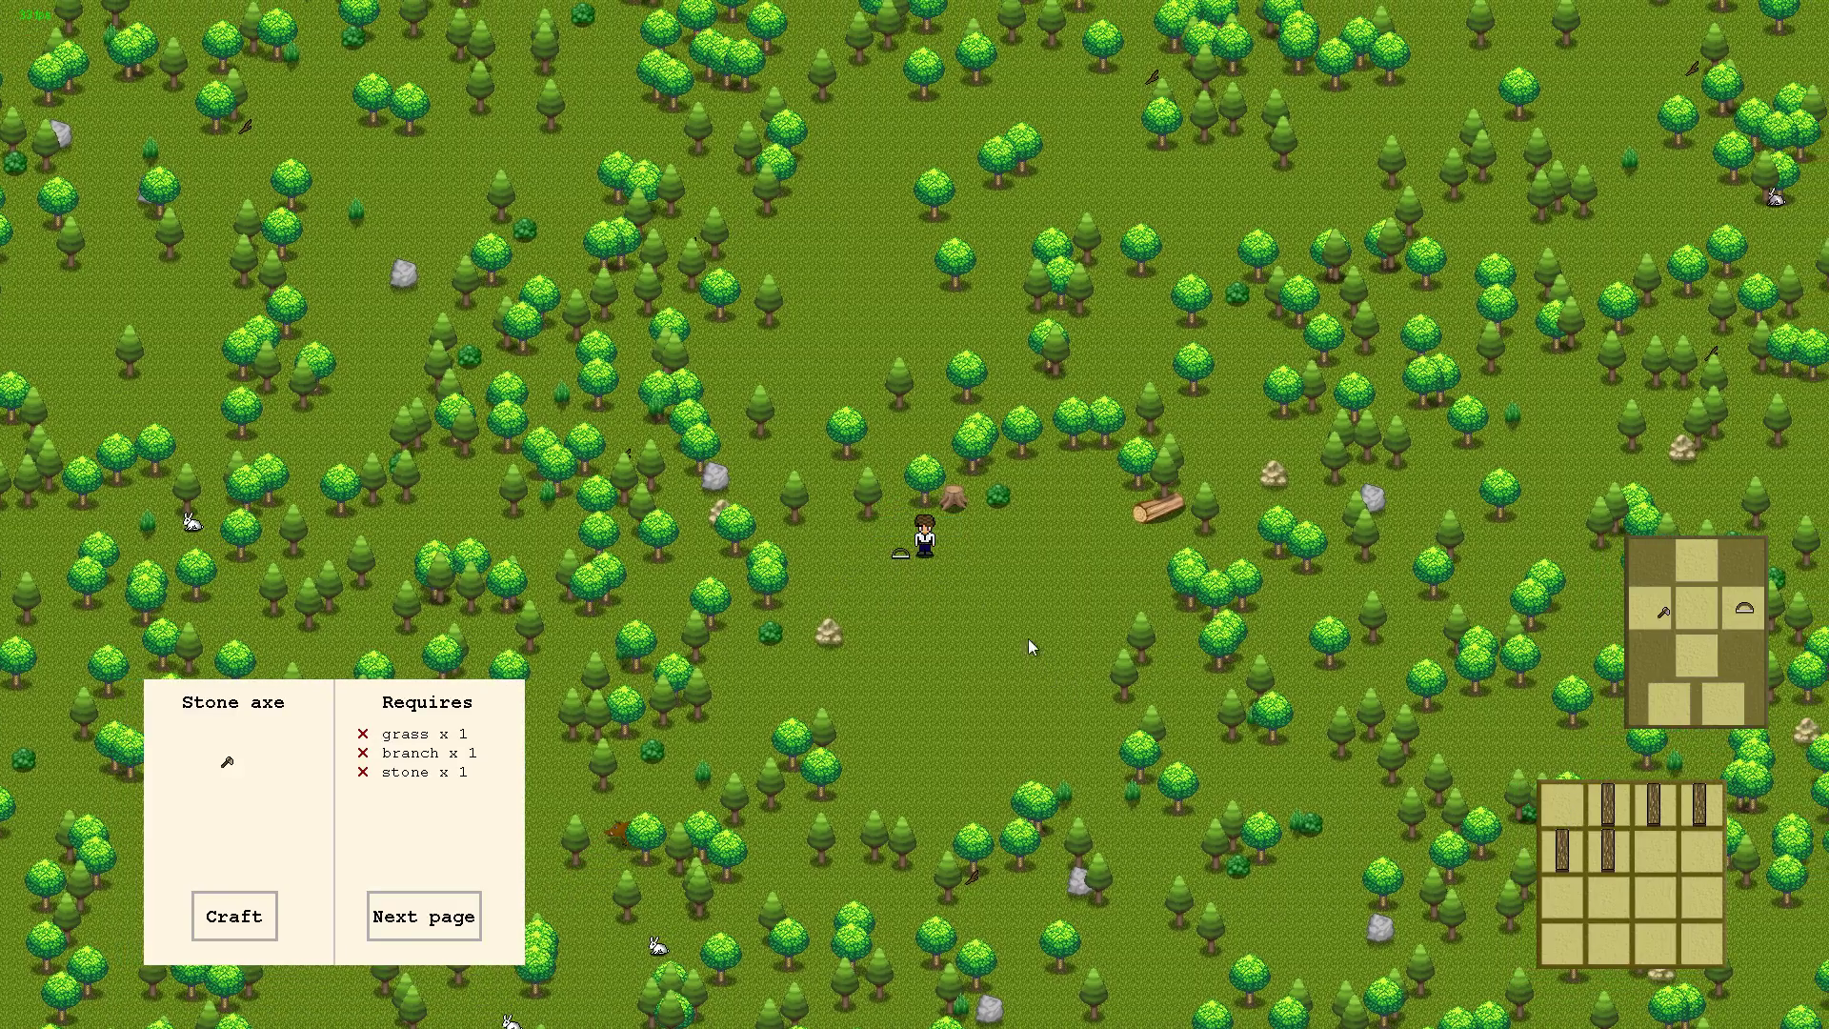
pyautogui.press('a')
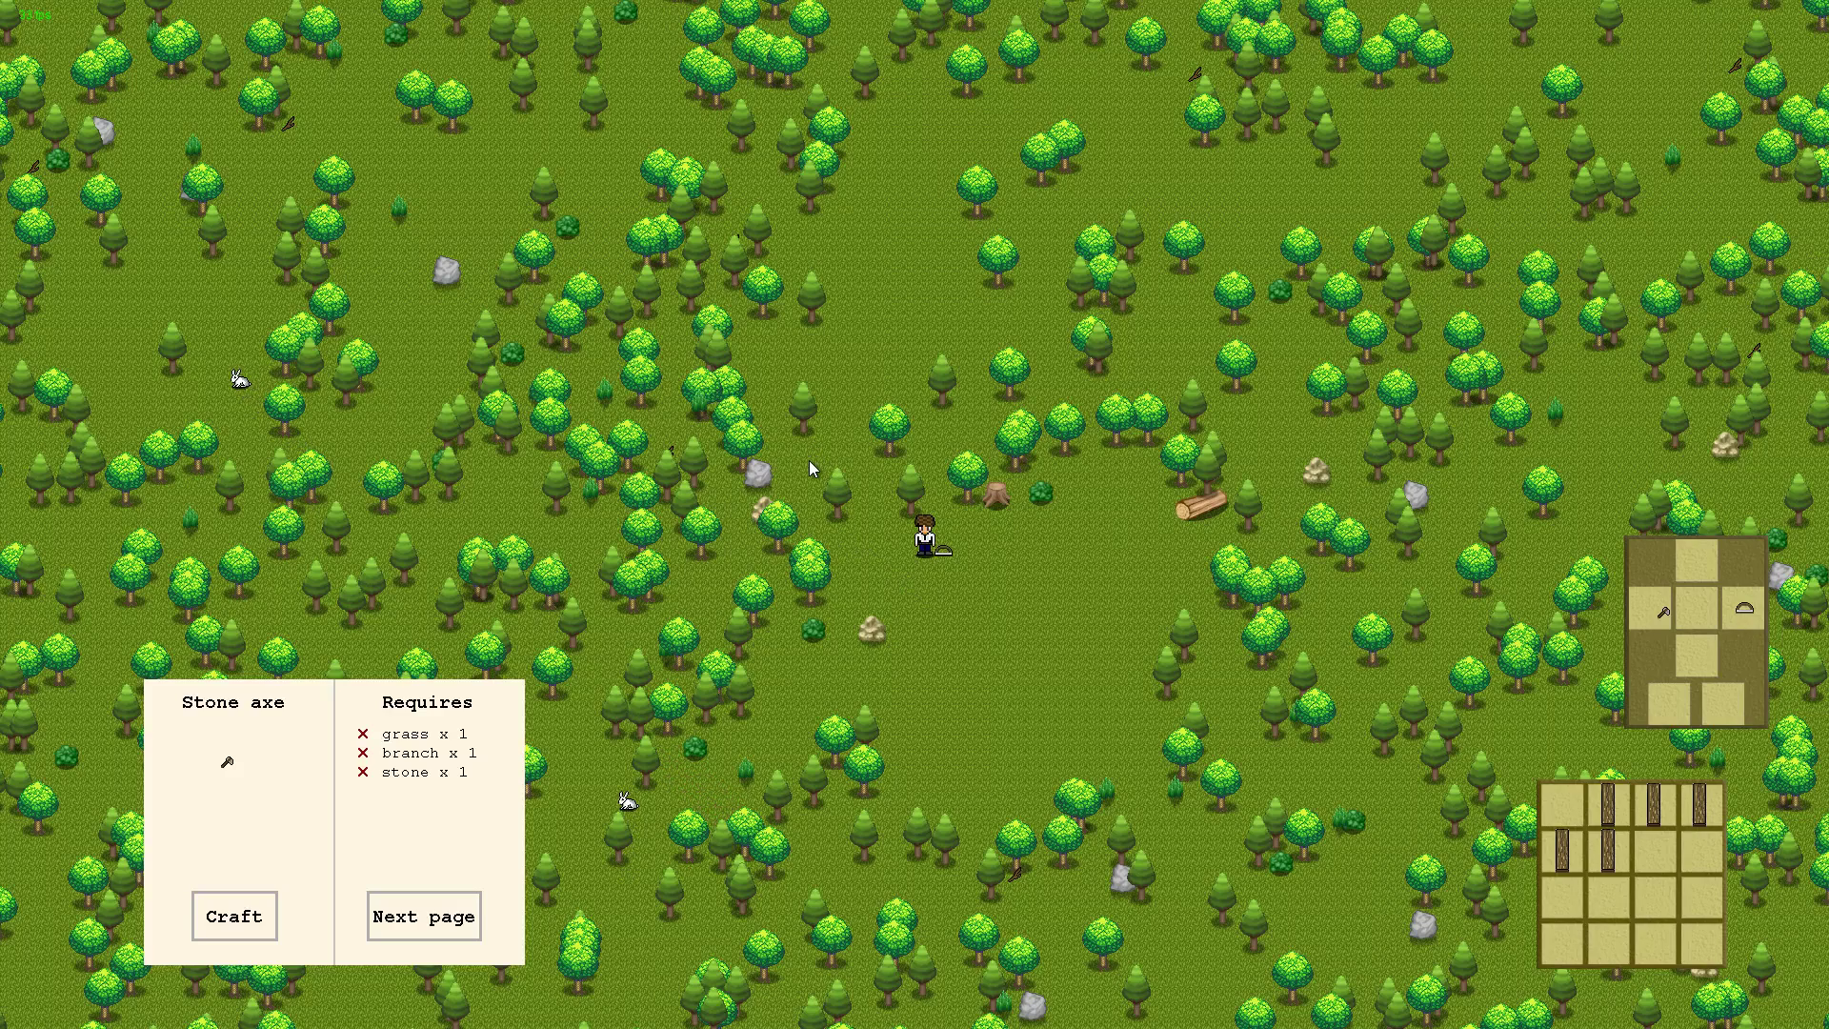
pyautogui.click(597, 779)
# Close the inventory panels and walk over to pick up the small item
pyautogui.click(1654, 899)
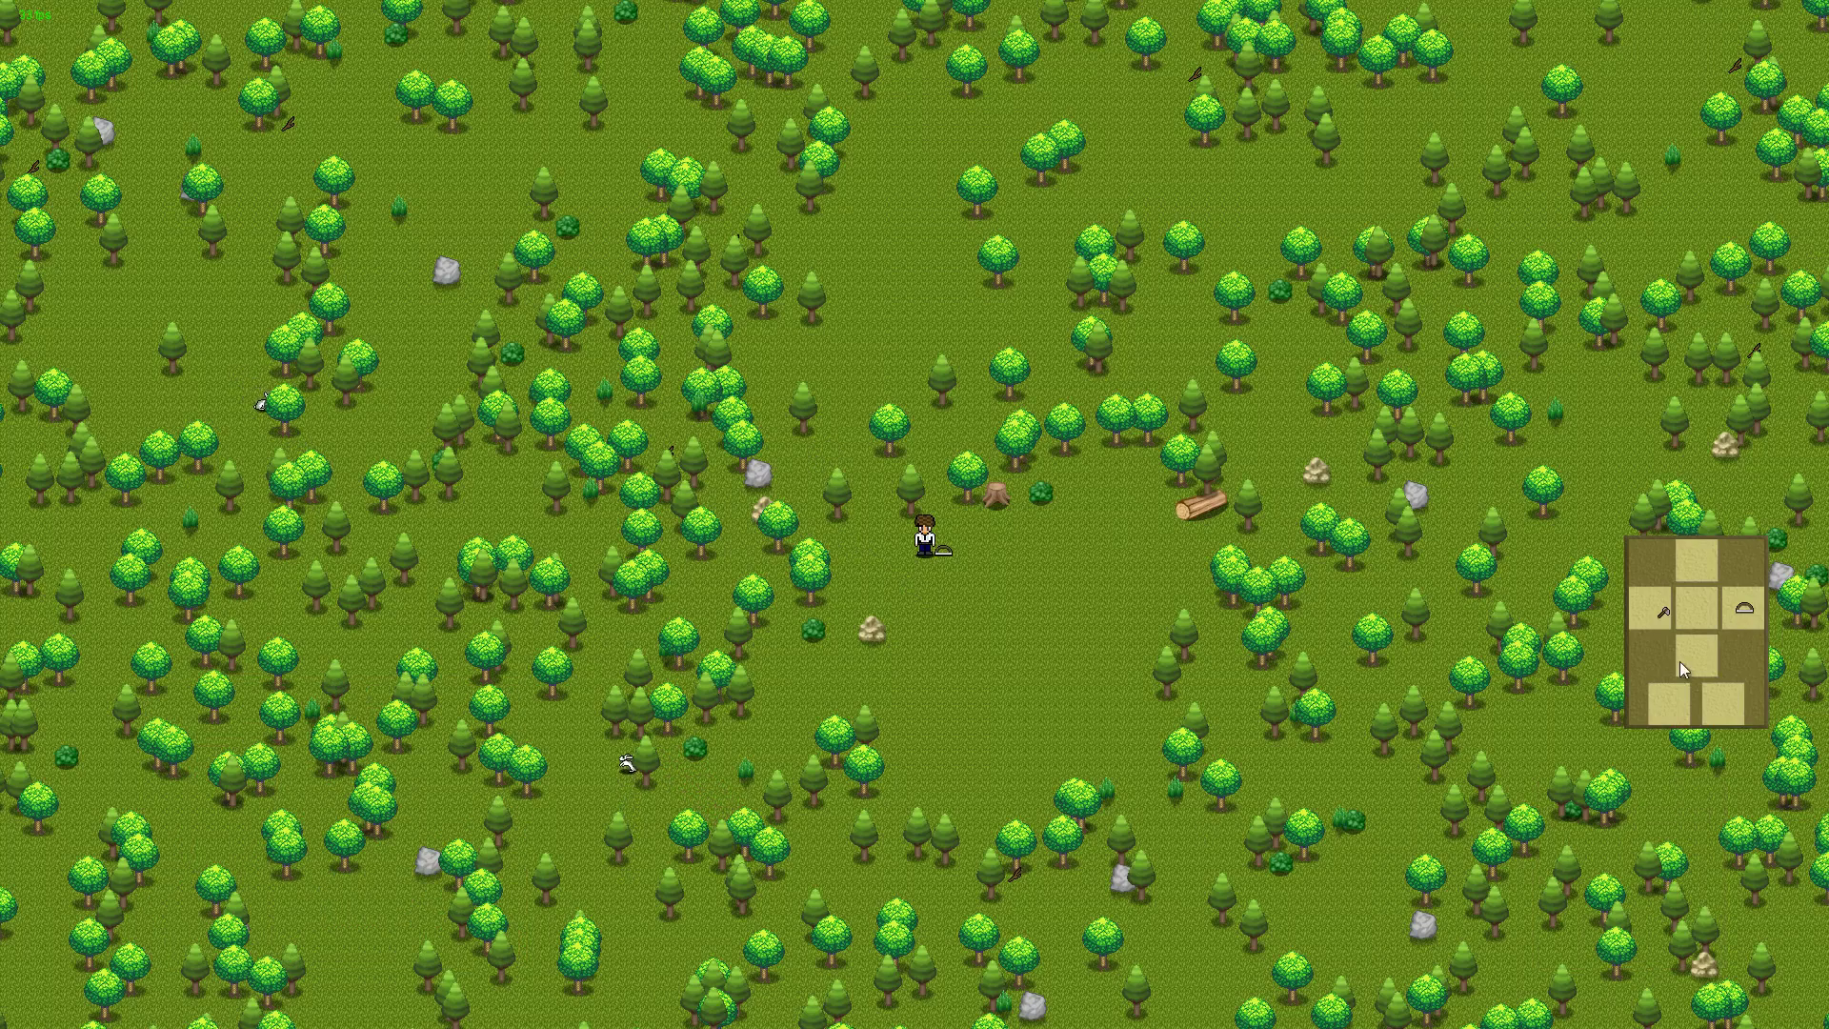
pyautogui.click(1680, 662)
pyautogui.click(950, 637)
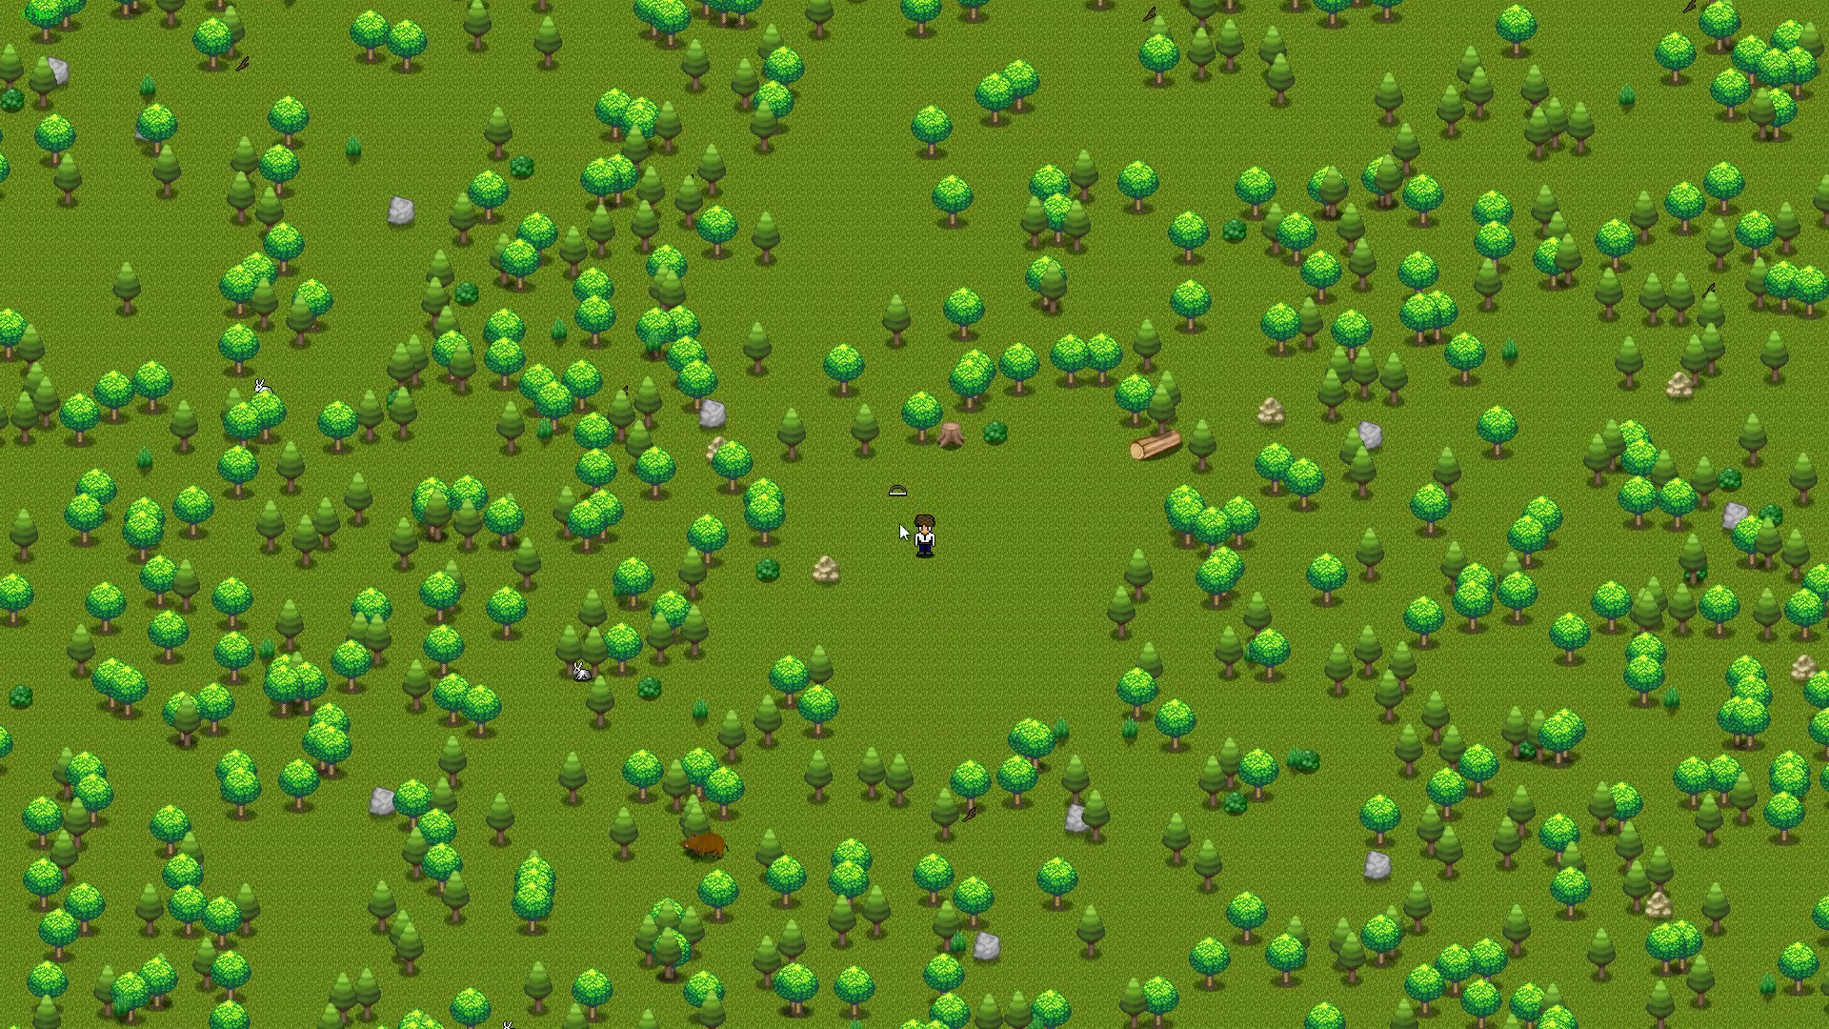
pyautogui.click(895, 517)
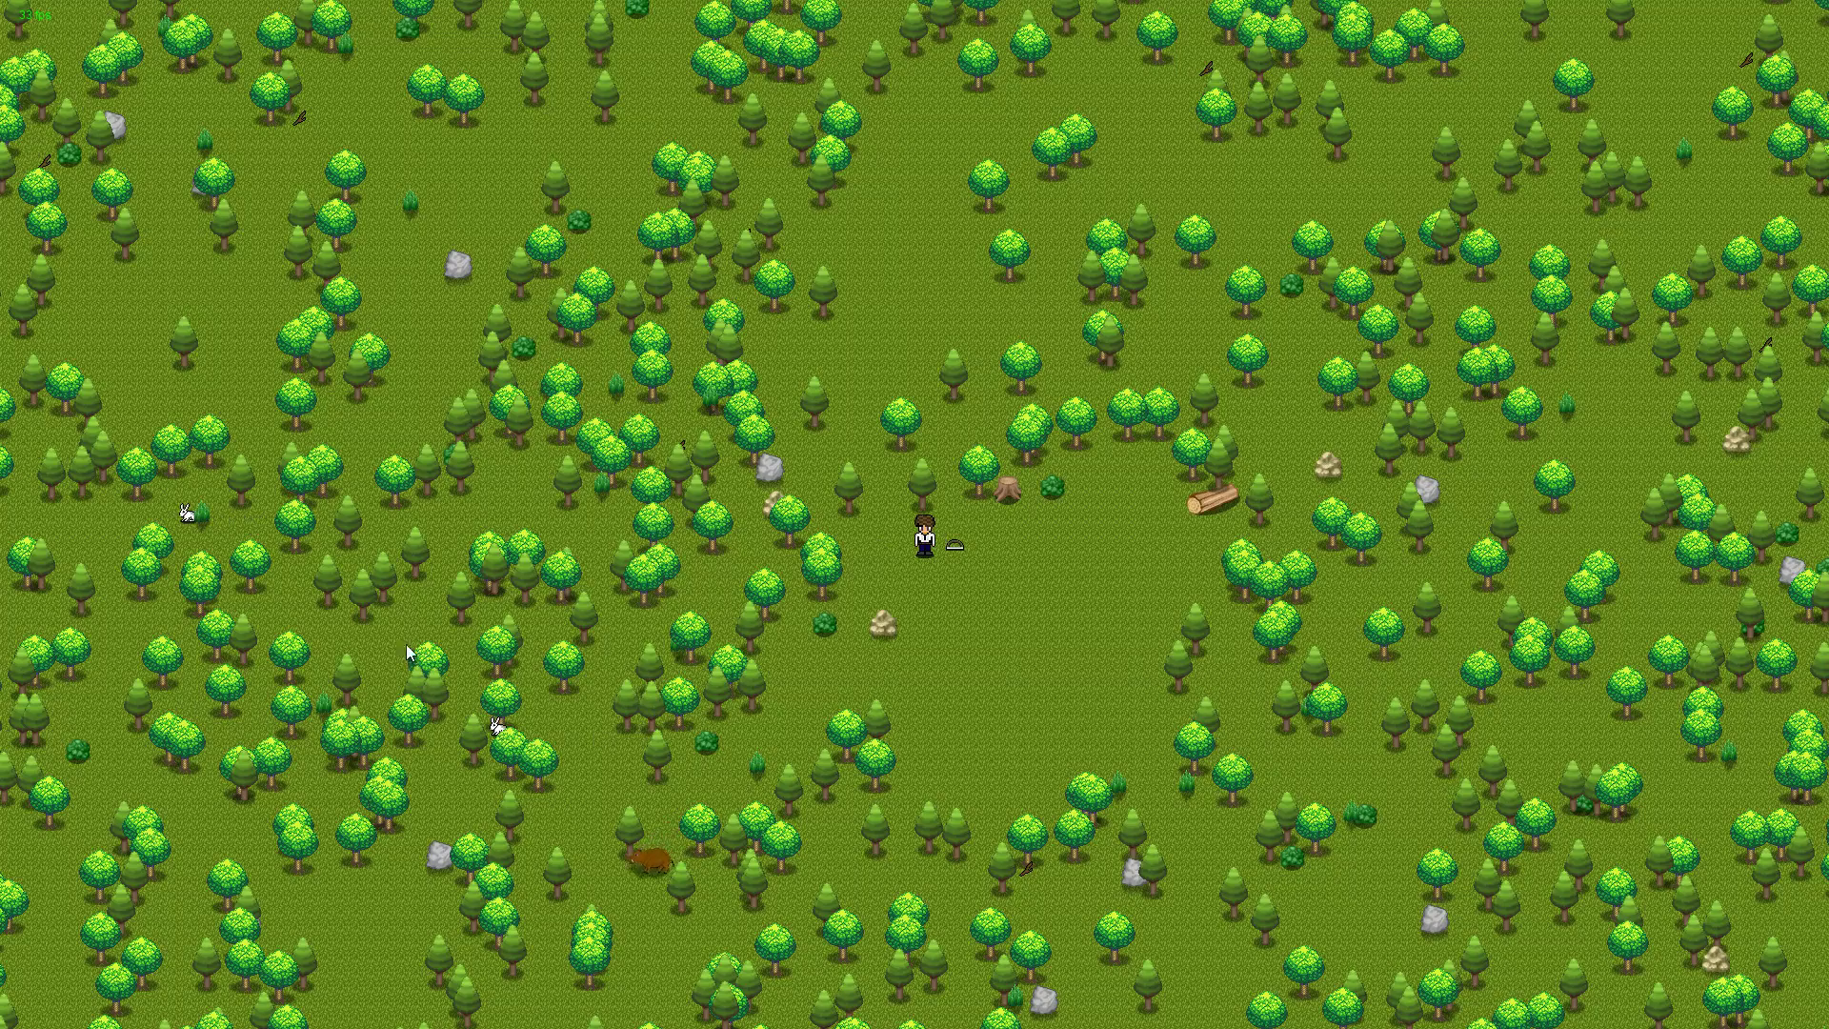
pyautogui.press('Right')
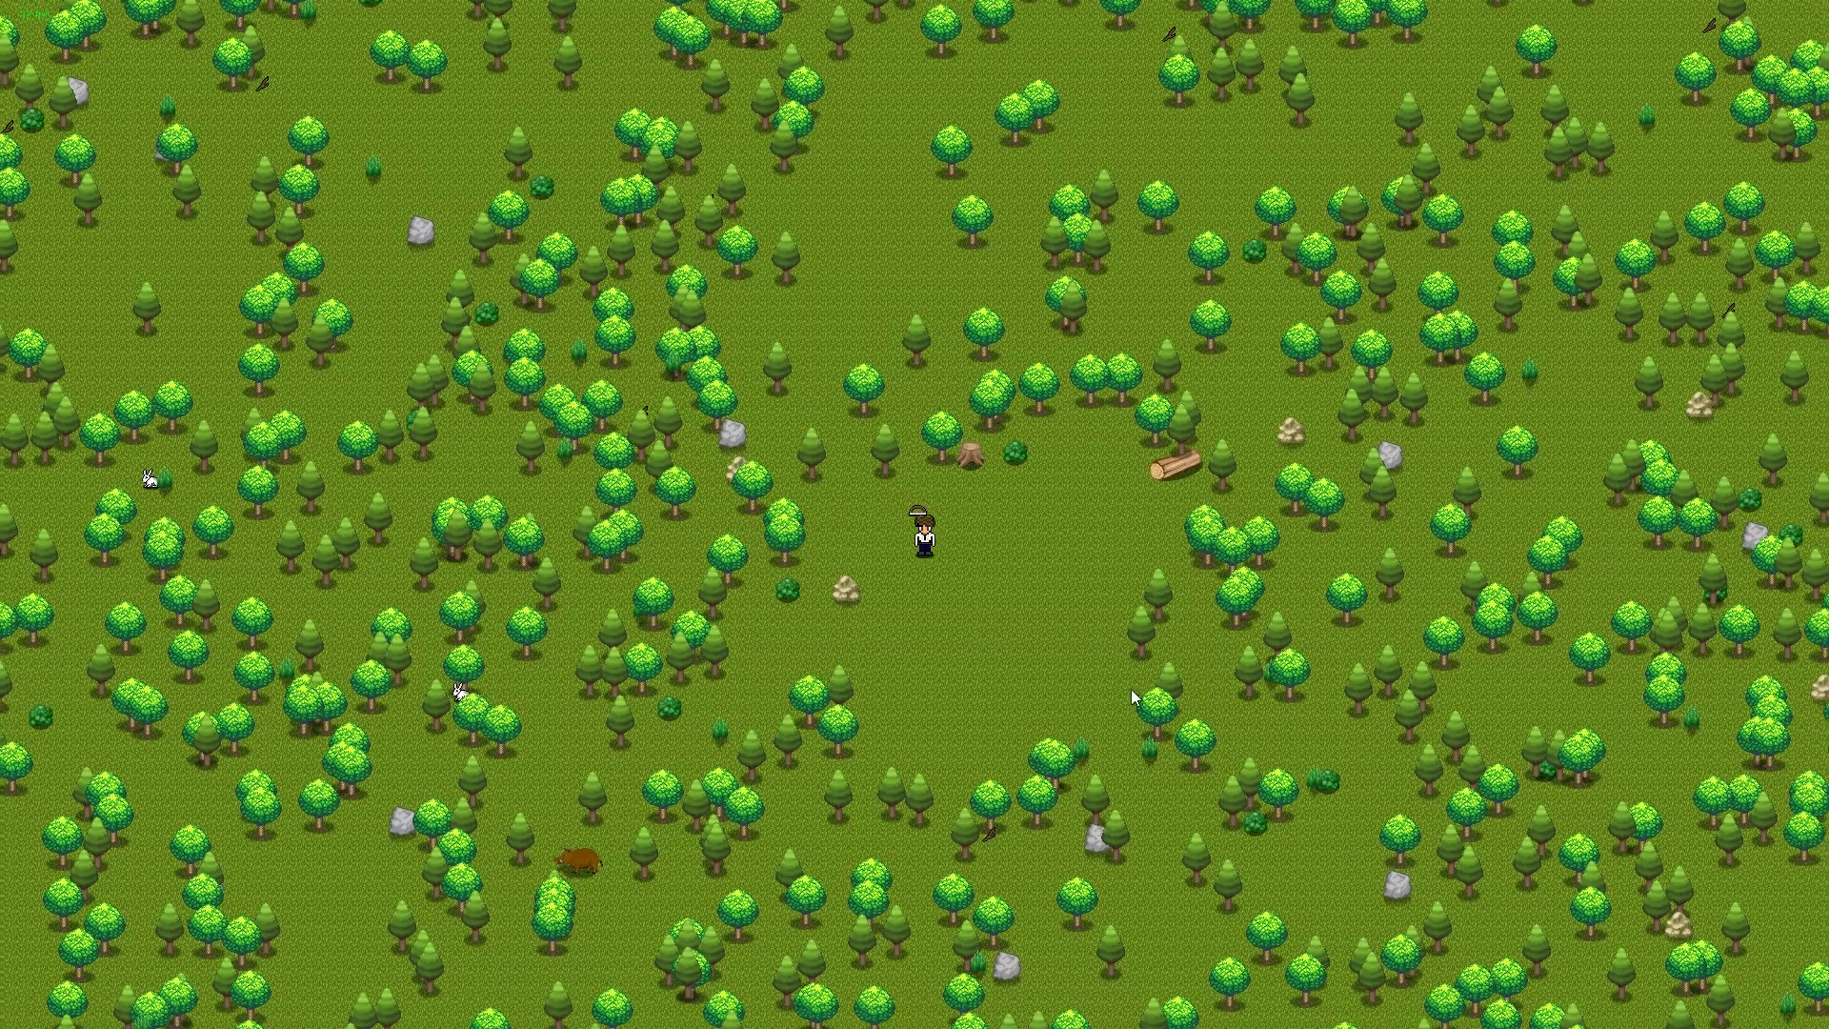
pyautogui.press('Down')
pyautogui.press('Left')
pyautogui.press('Left')
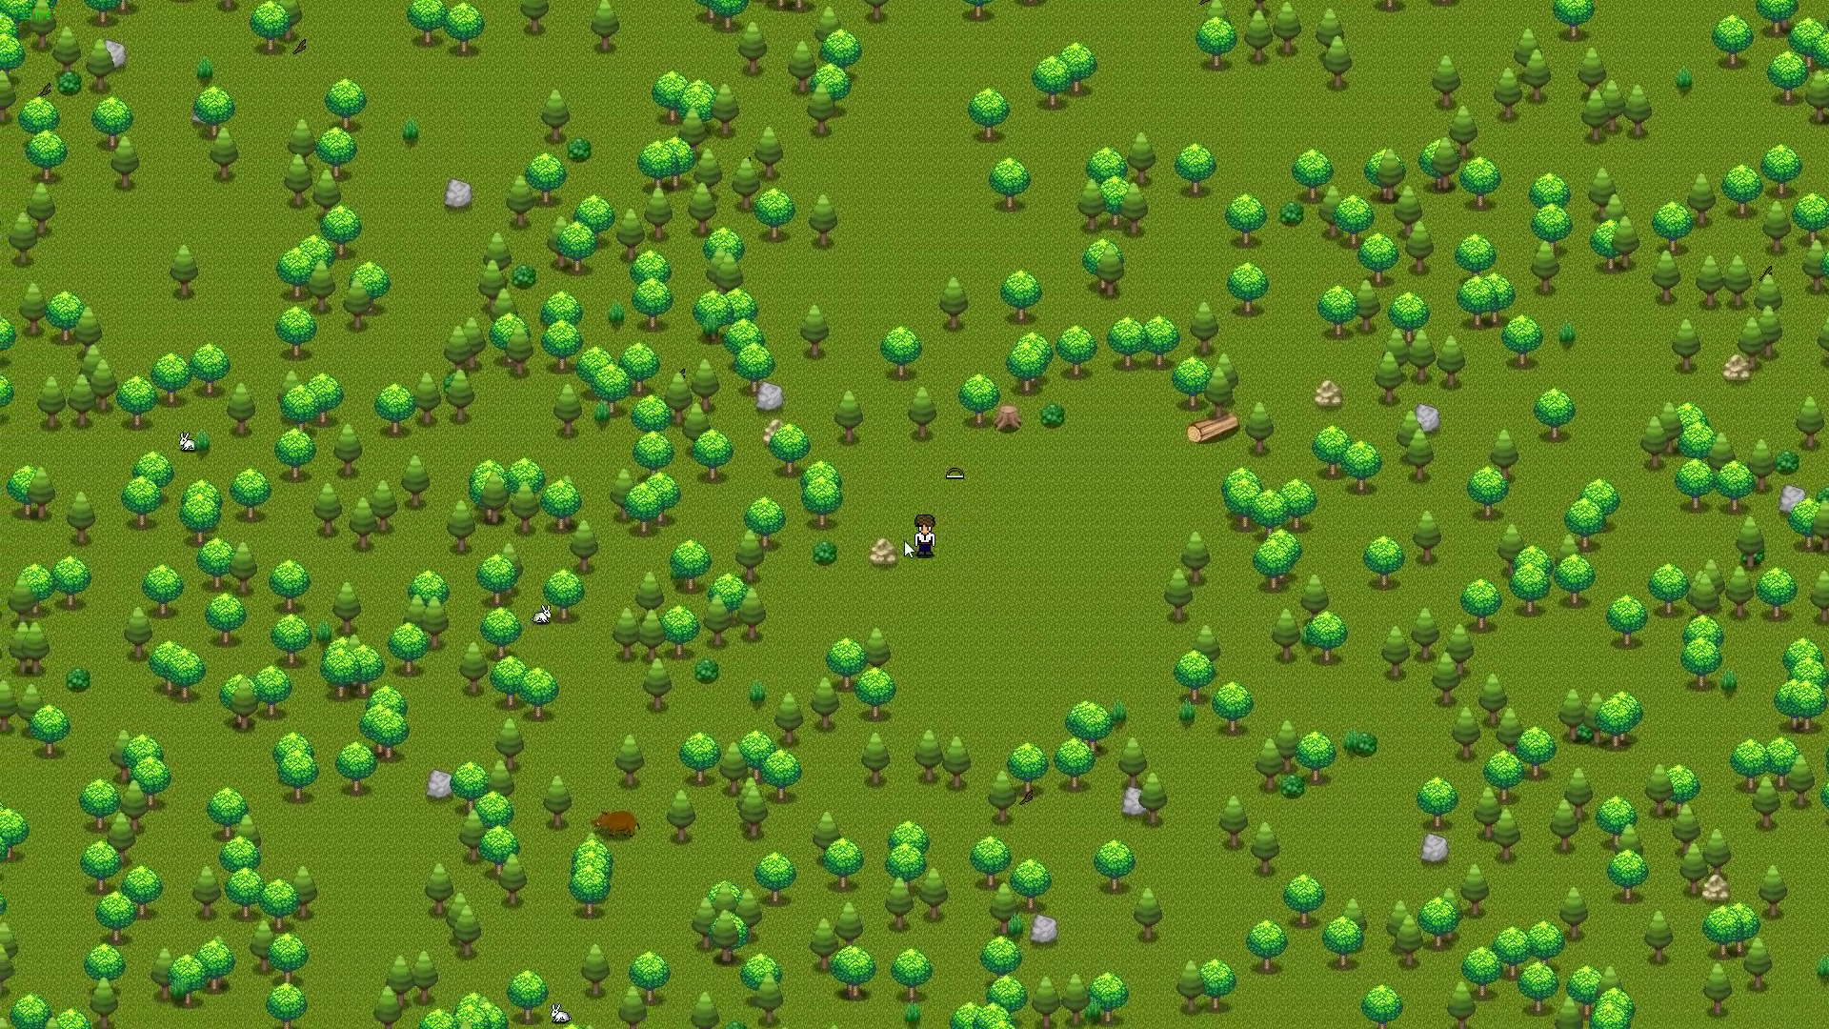
# Rebuild and rerun Ants from NetBeans with F6, then maximize the game window
pyautogui.hotkey('alt', 'Tab')
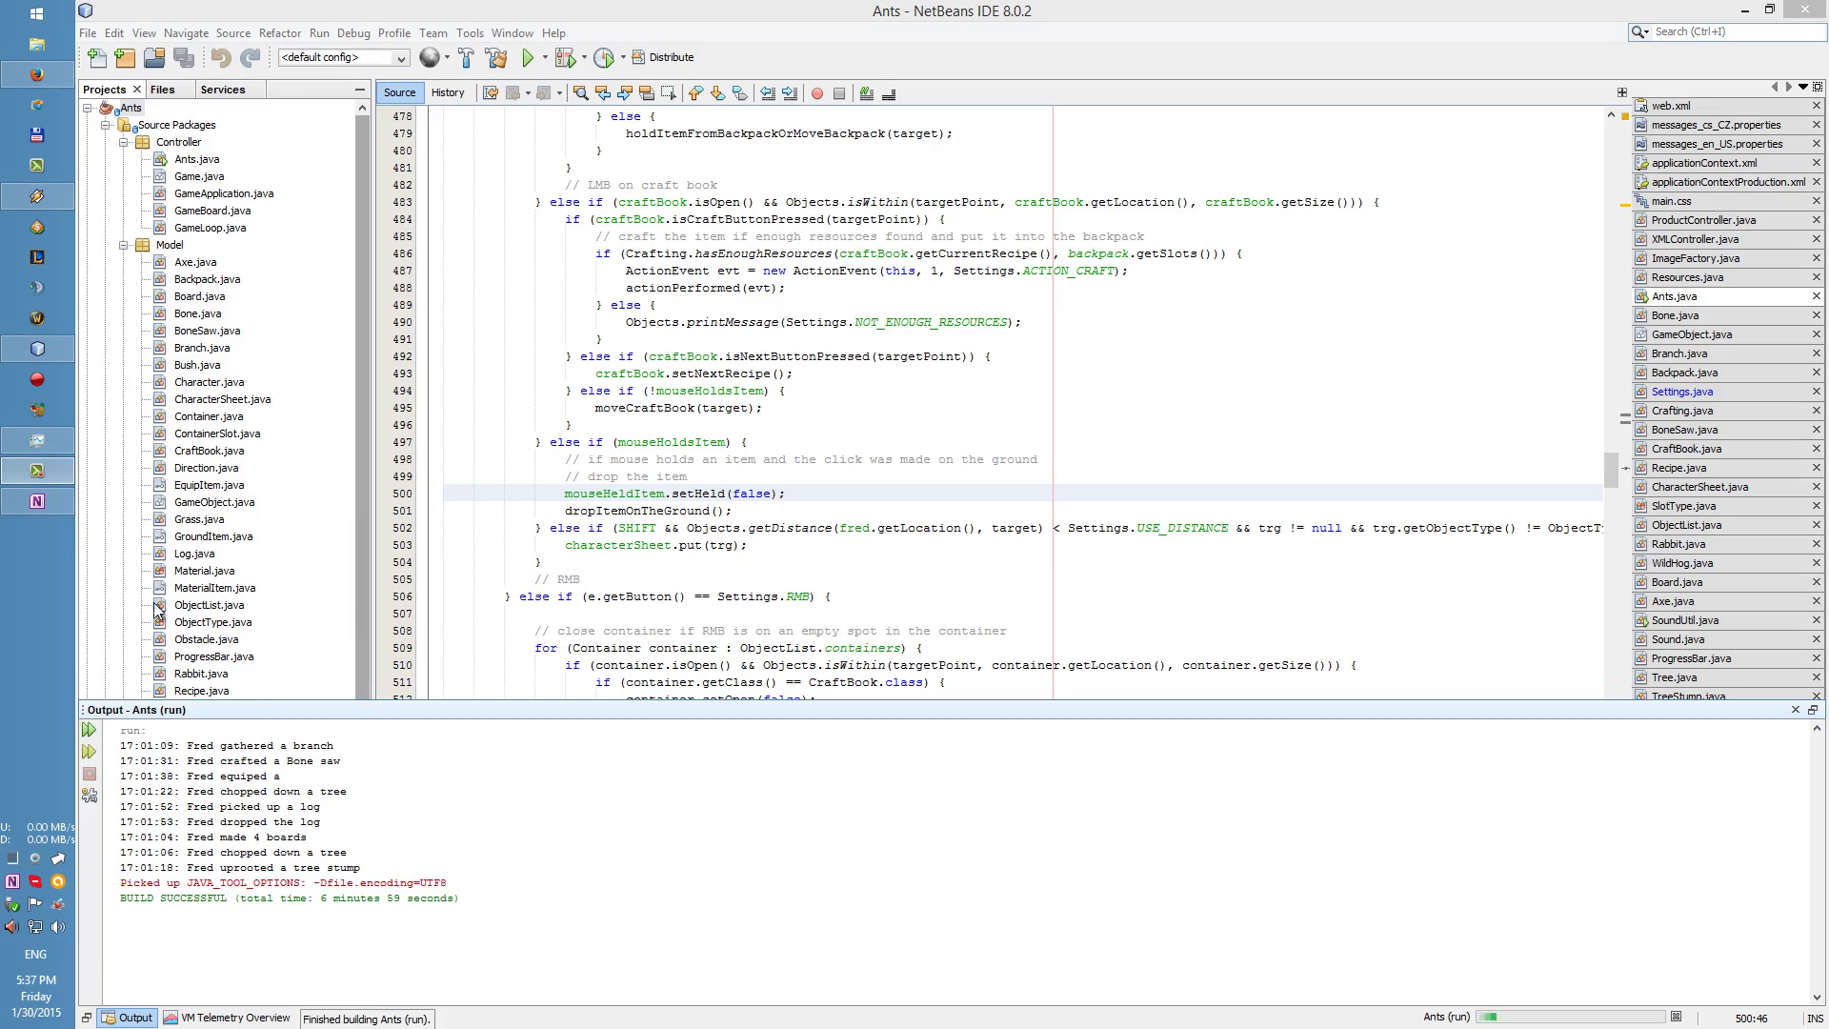
pyautogui.click(972, 449)
pyautogui.press('F6')
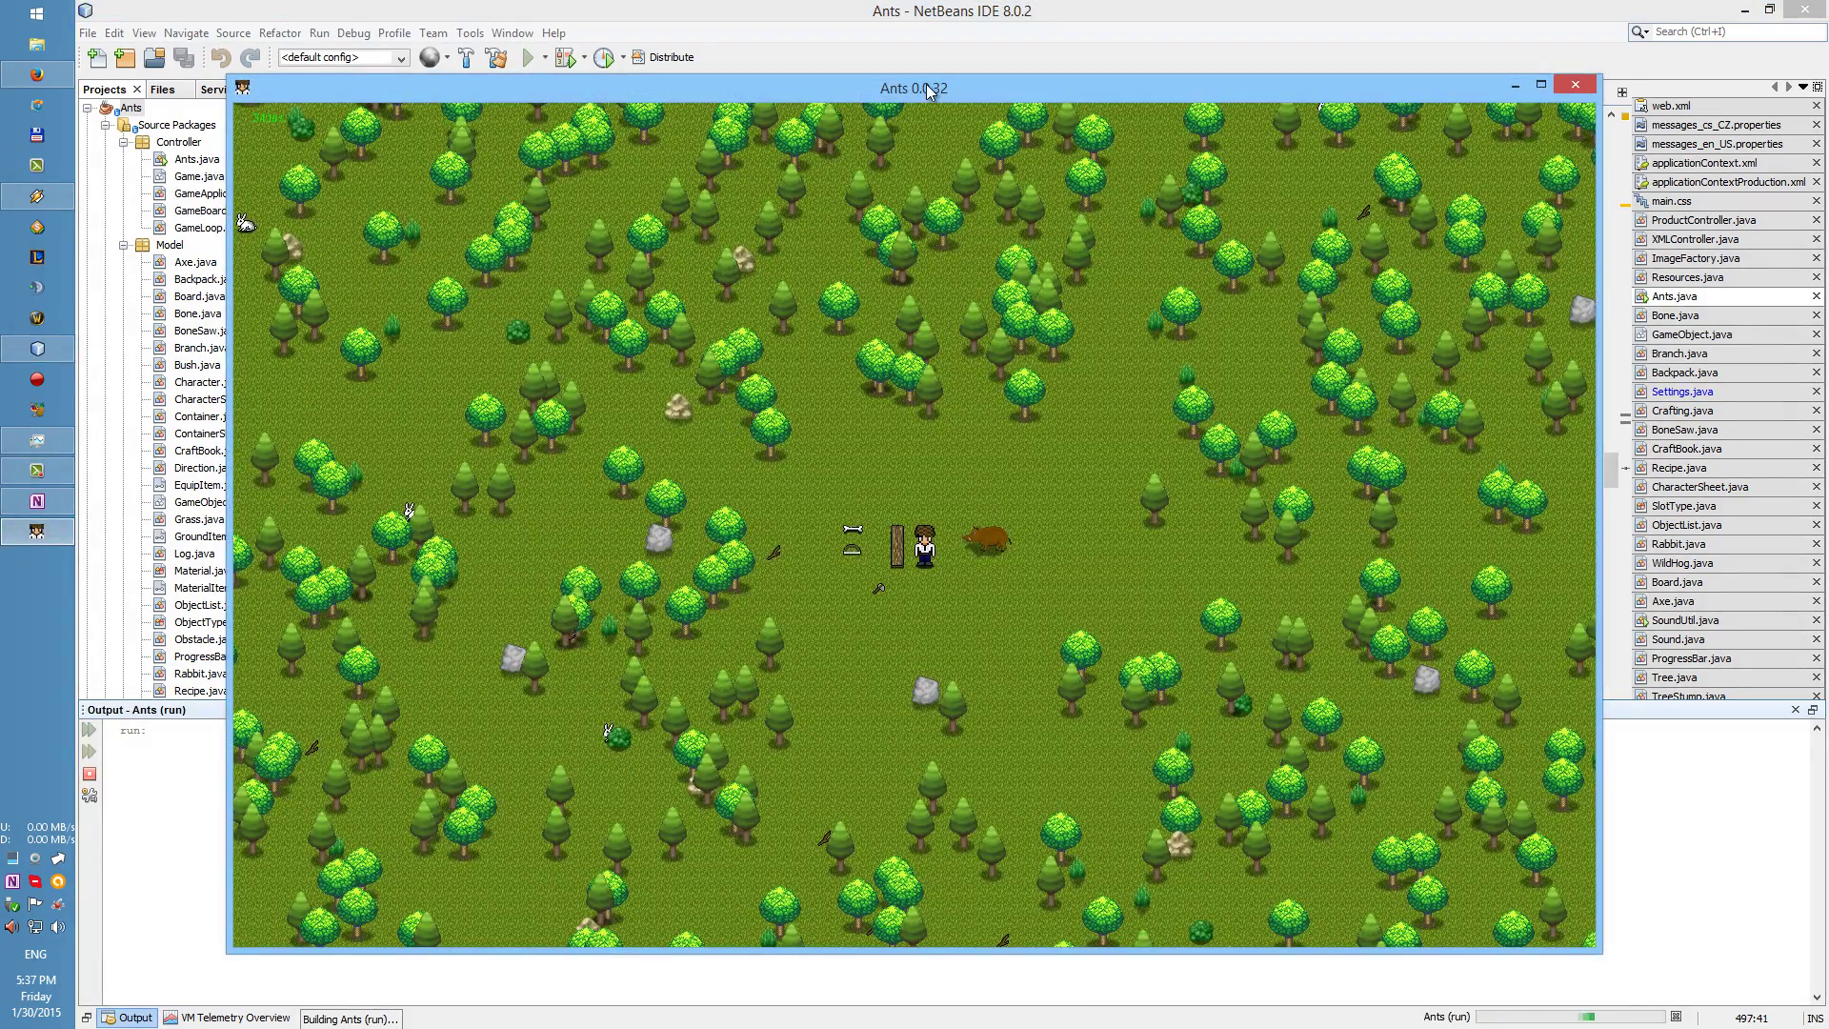
pyautogui.doubleClick(922, 86)
# Walk down to the rock, gather it, and open the inventory holding it
pyautogui.press('Down')
pyautogui.press('Down')
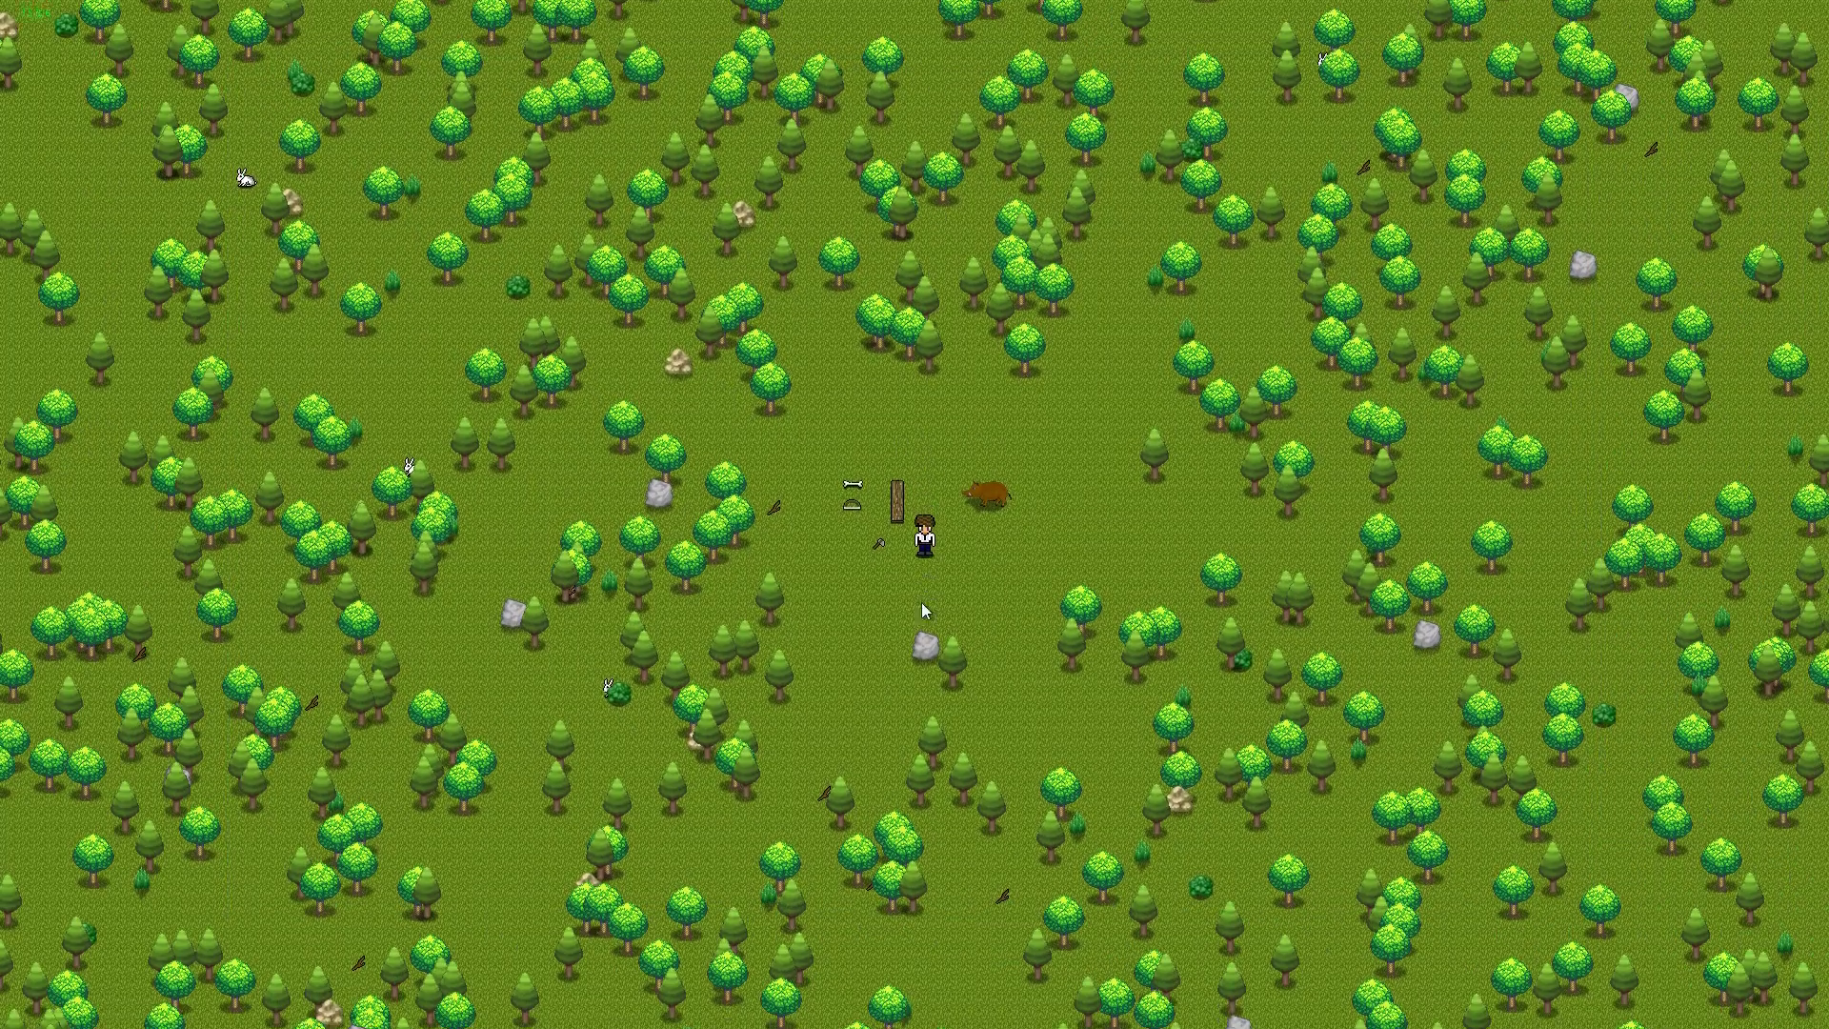
pyautogui.press('Down')
pyautogui.click(918, 609)
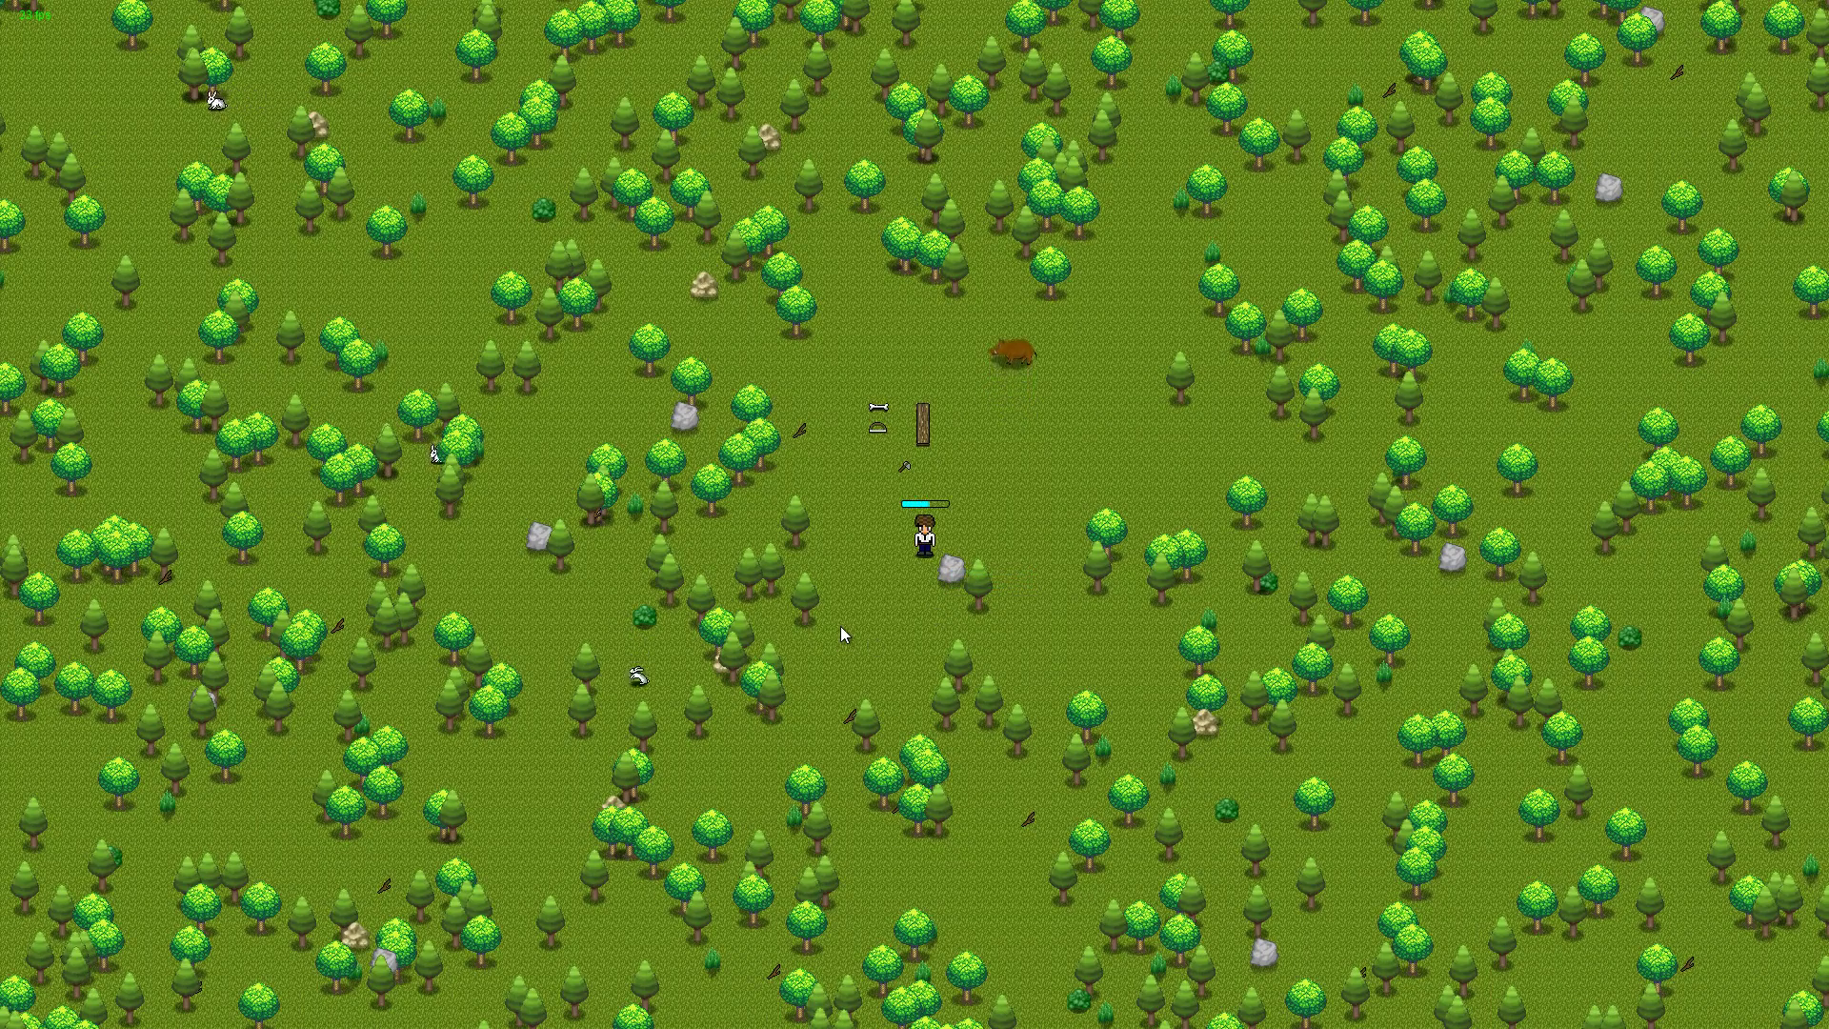
pyautogui.press('Up')
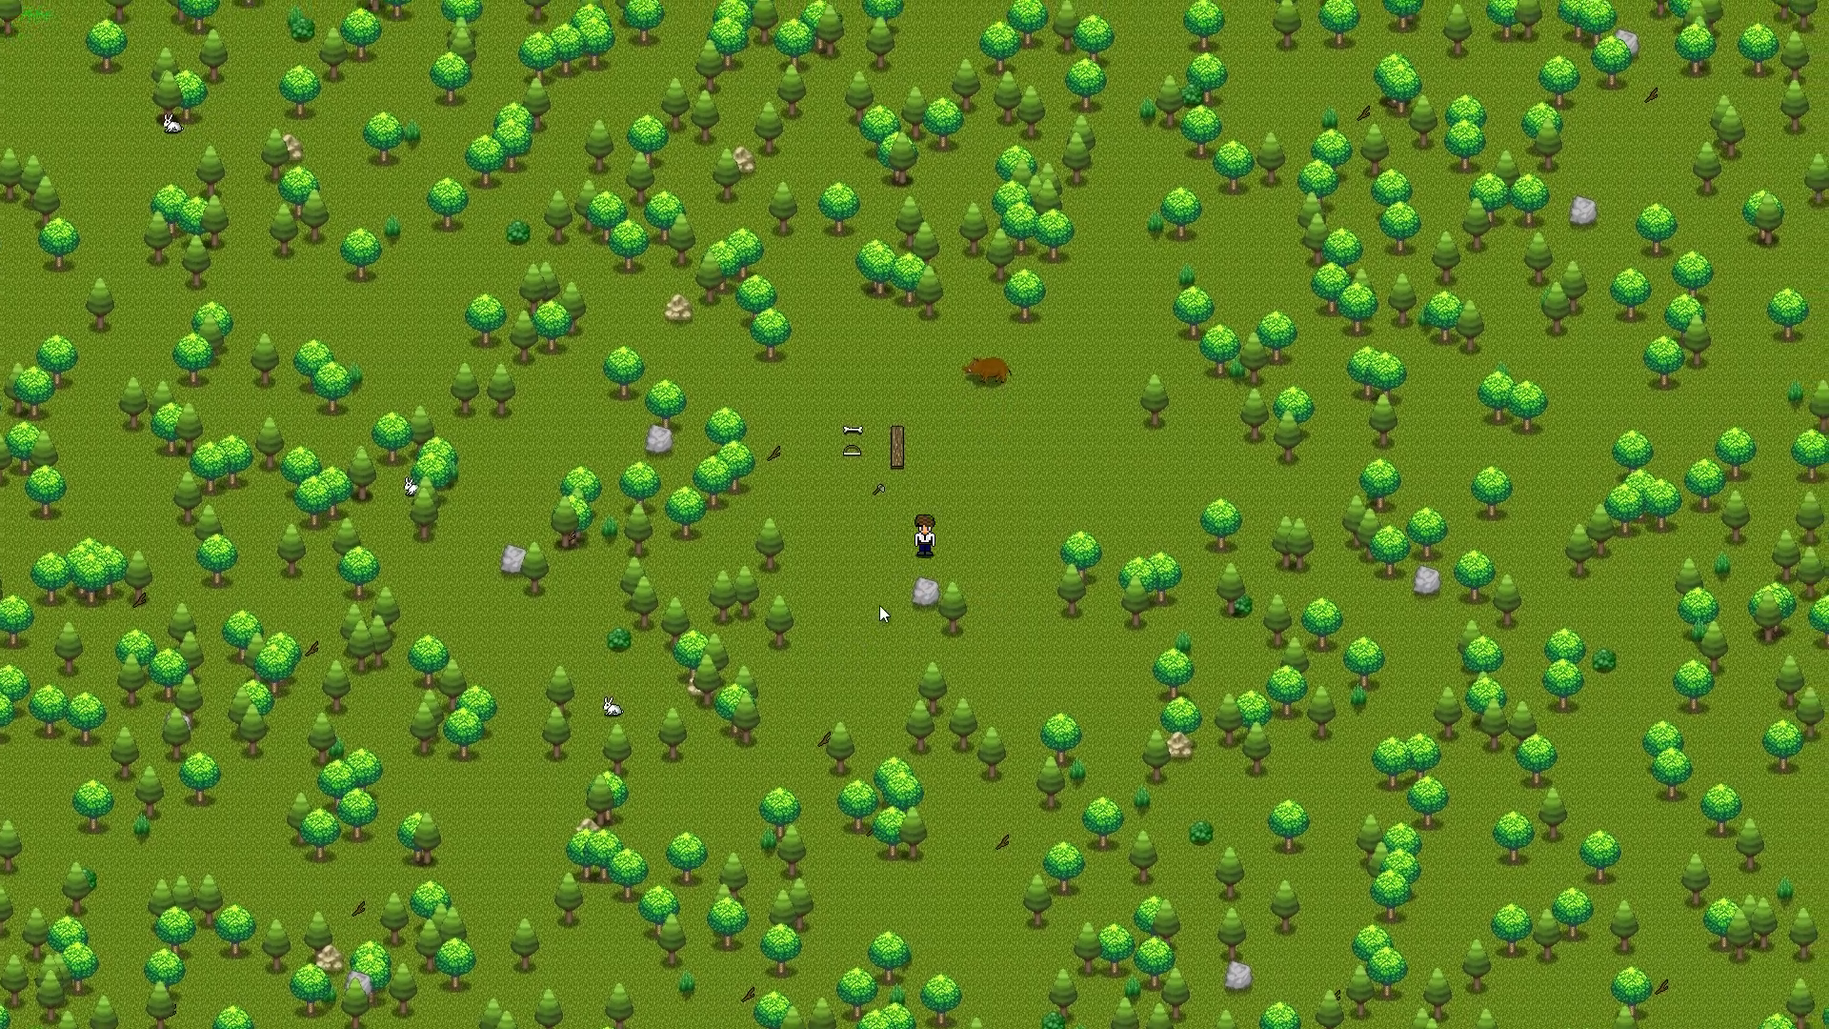
pyautogui.press('i')
# Drop the rock beside the character, close the inventory, and step away
pyautogui.press('Up')
pyautogui.click(1165, 668)
pyautogui.press('Right')
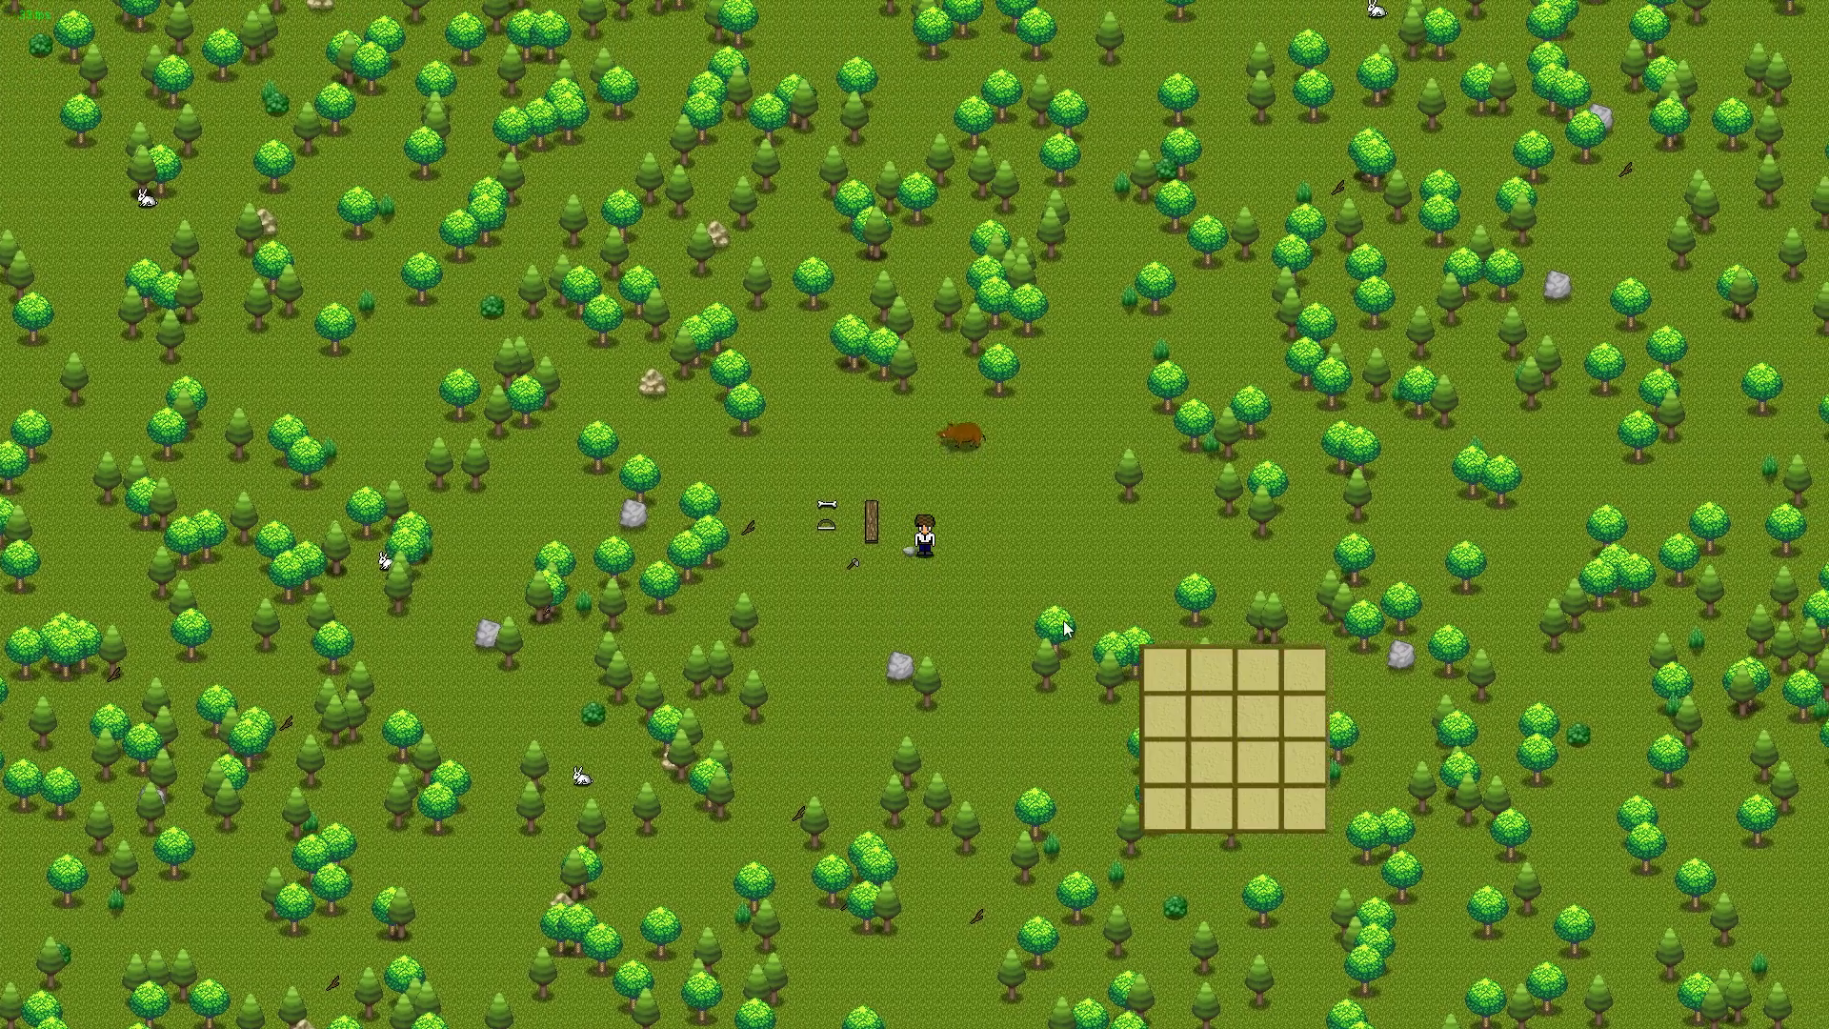
pyautogui.press('i')
pyautogui.press('Right')
pyautogui.press('Down')
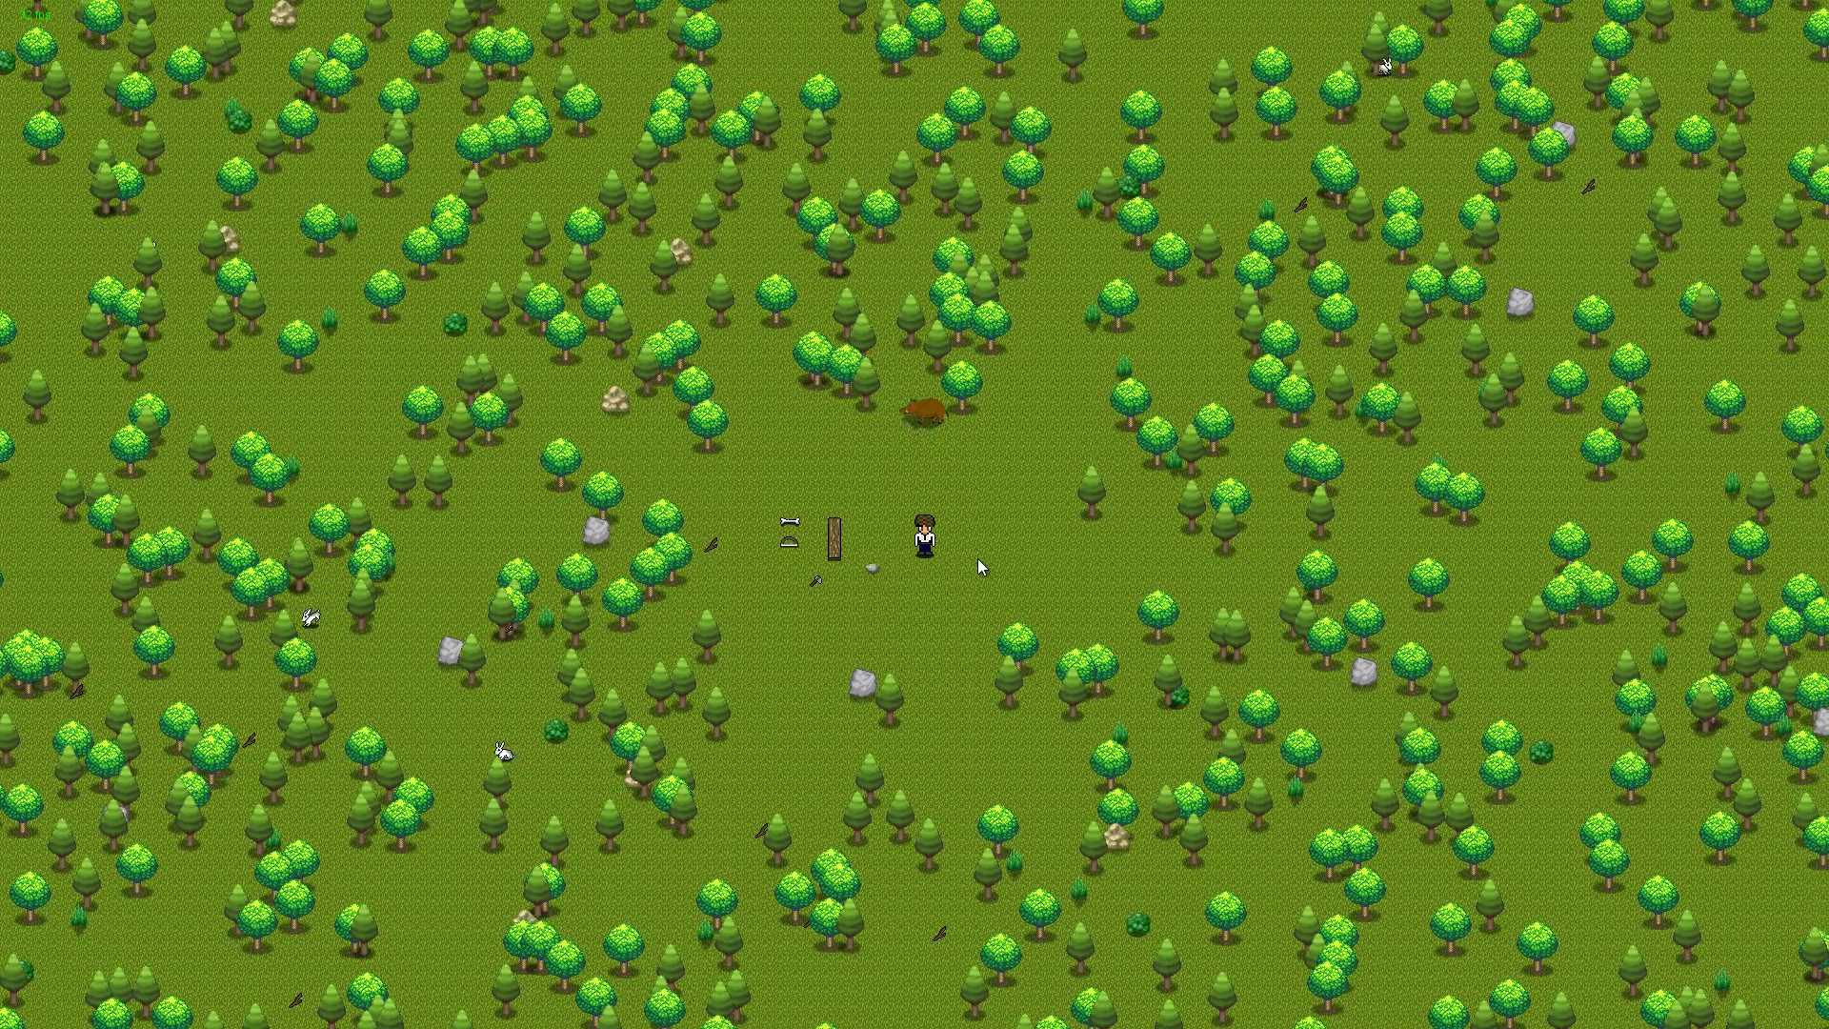
pyautogui.scroll(1, 977, 565)
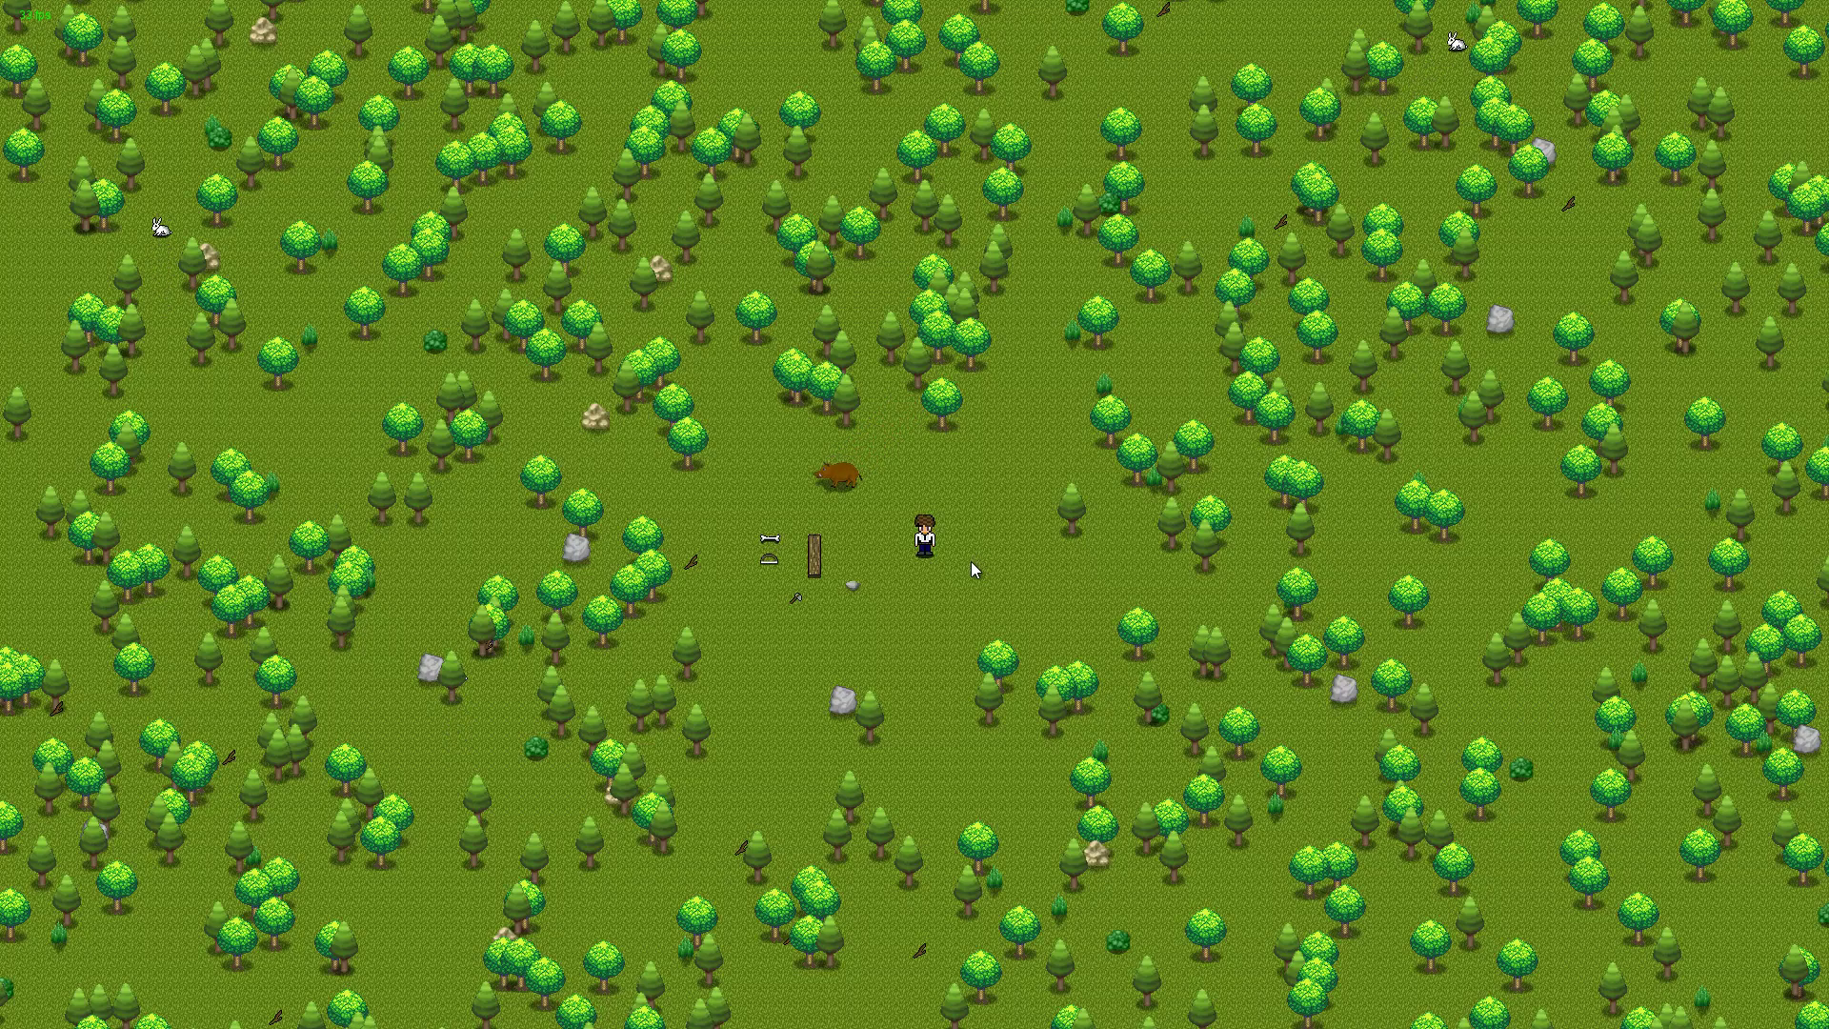
# Walk the character left and around the bone and bow
pyautogui.press('Right')
pyautogui.press('Right')
pyautogui.press('Right')
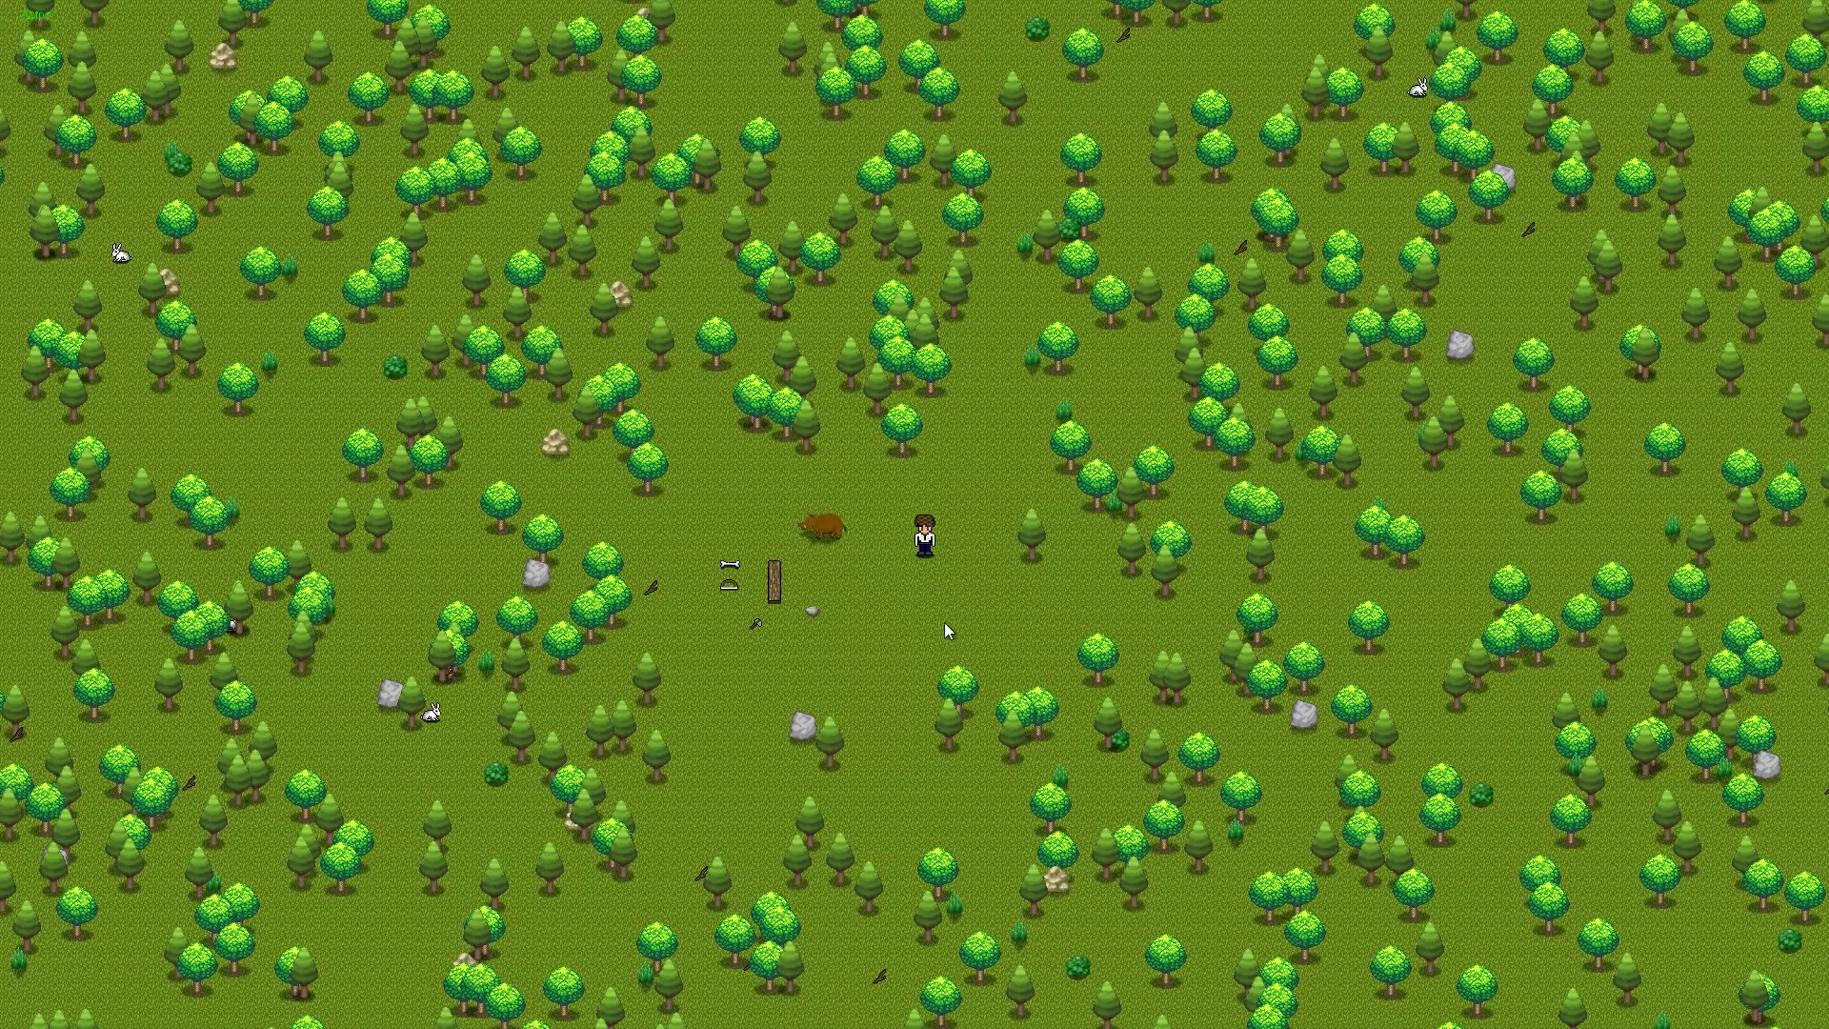
pyautogui.click(922, 585)
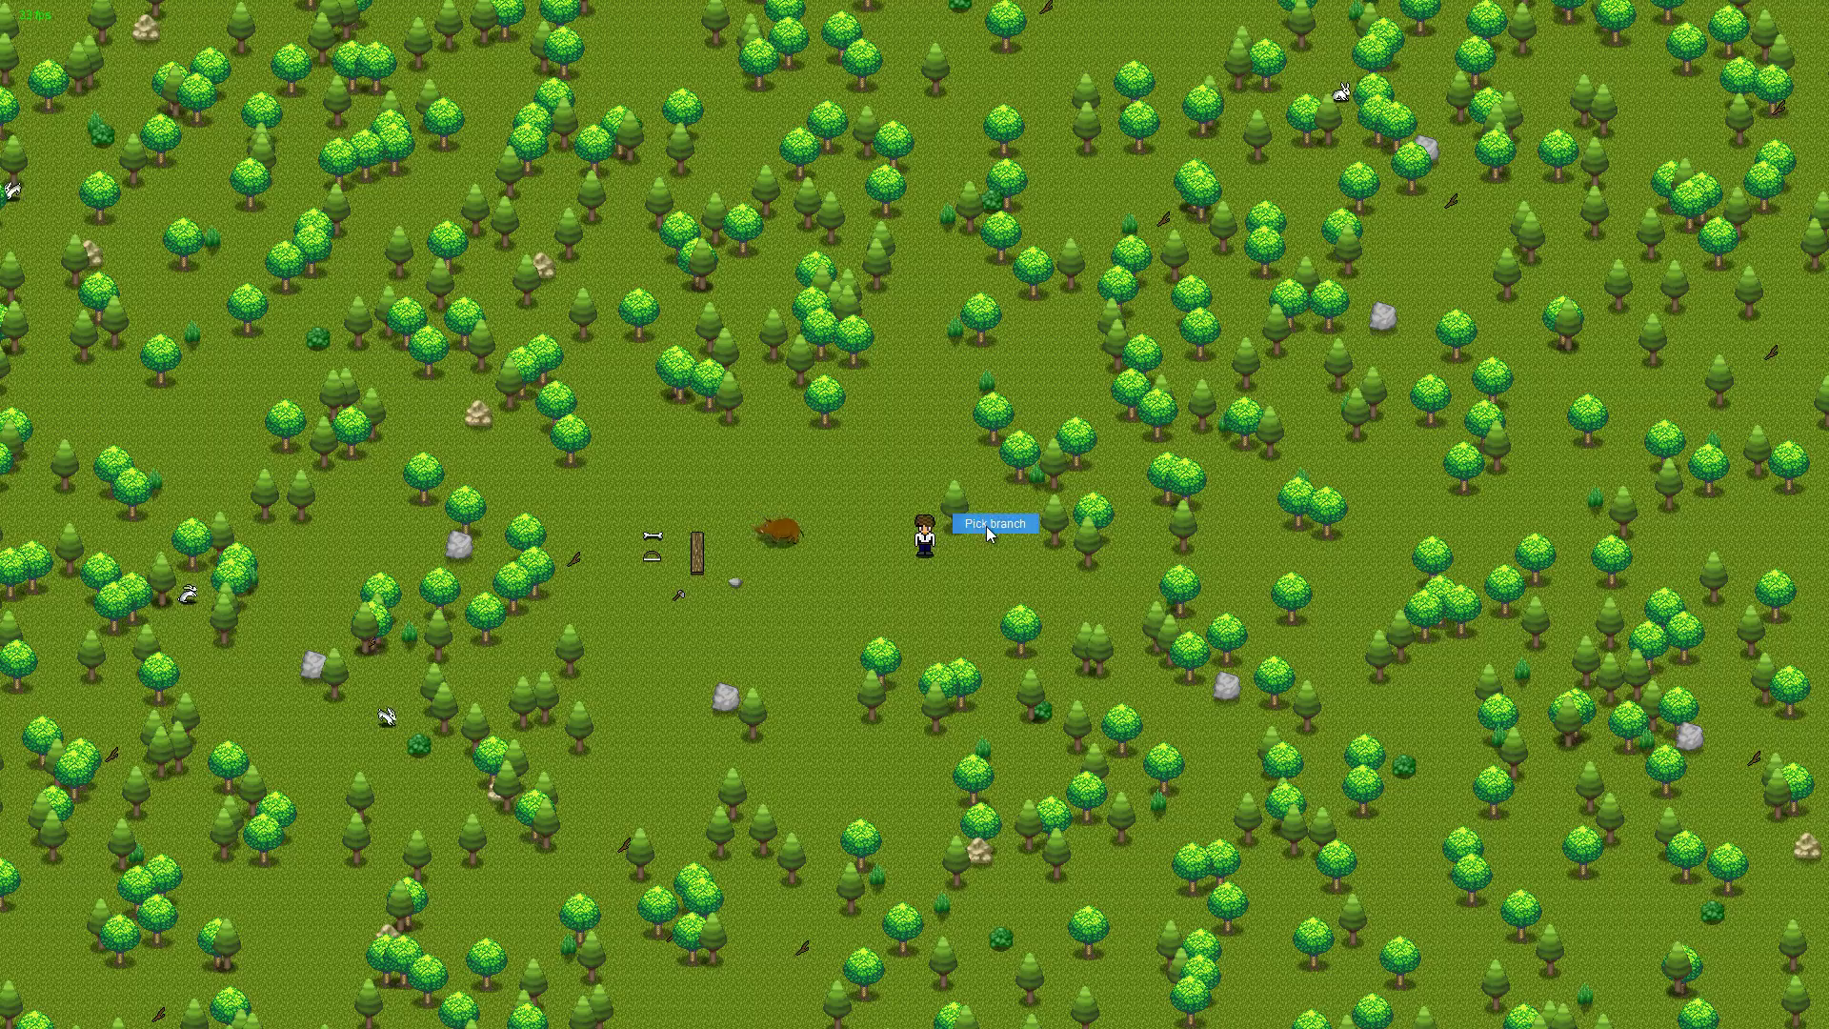
pyautogui.press('Left')
pyautogui.press('Up')
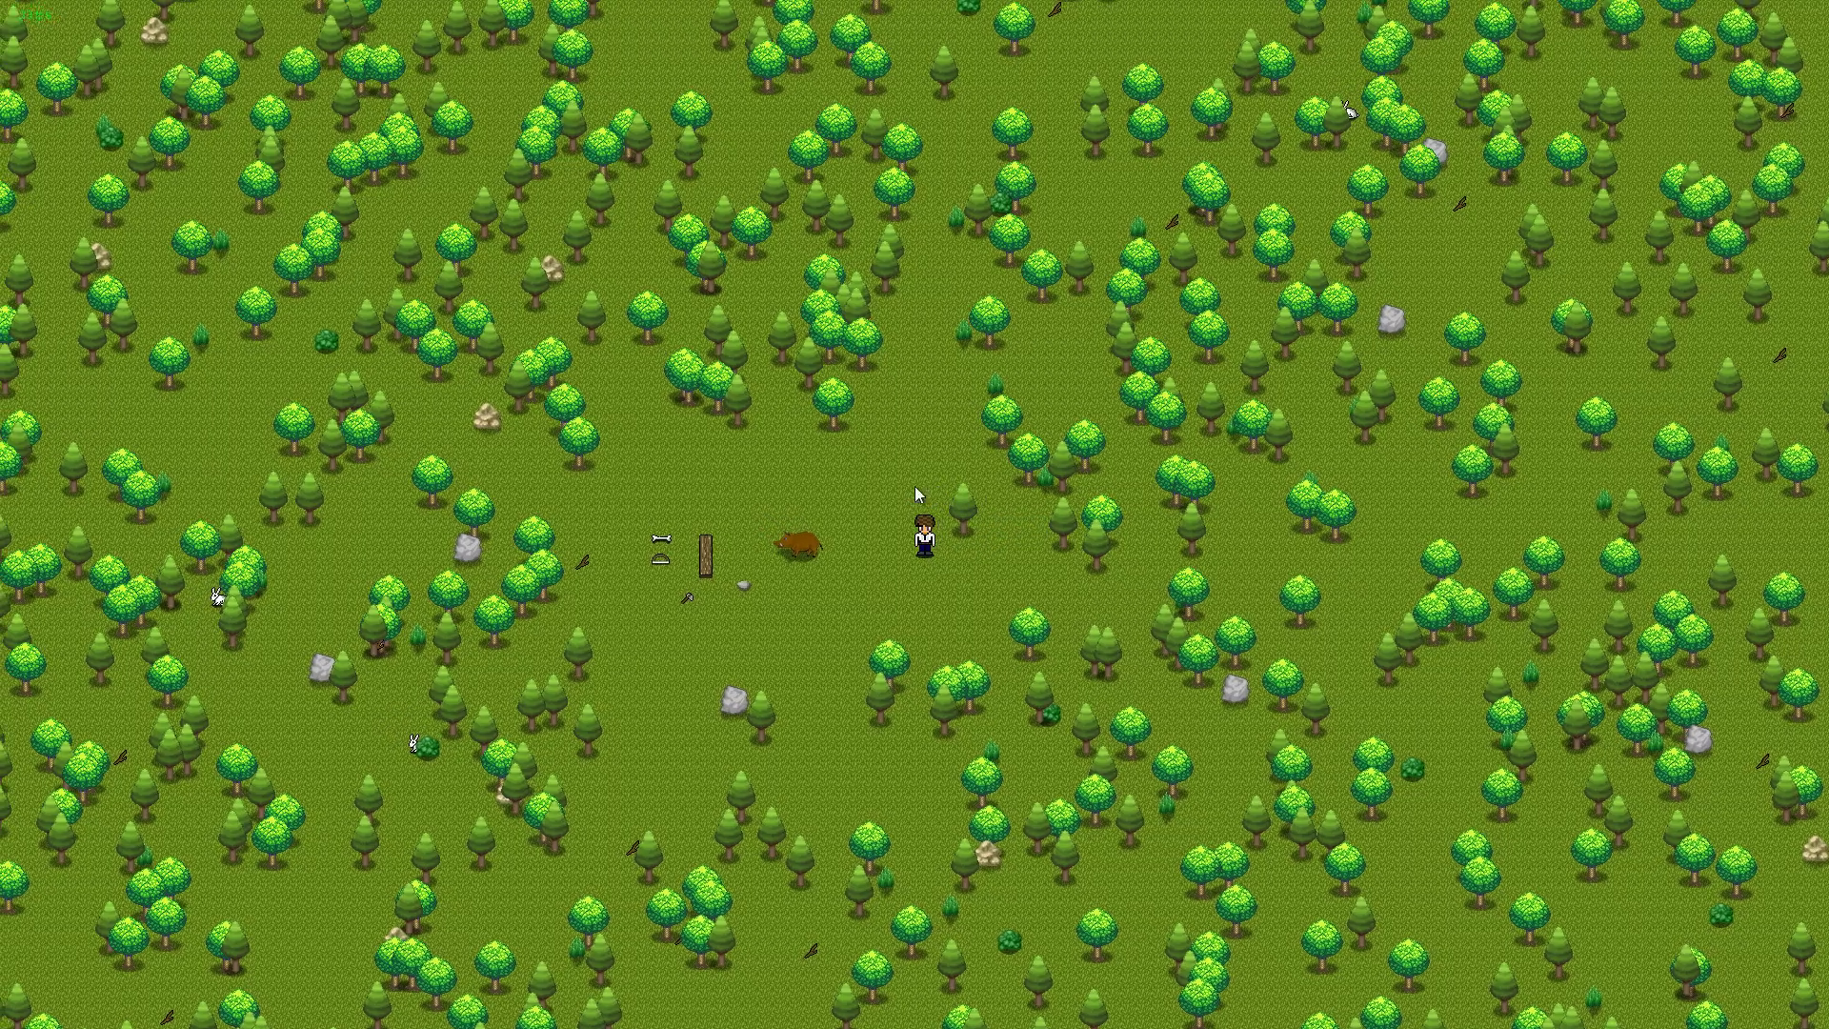
pyautogui.press('Left')
pyautogui.press('Left')
pyautogui.press('Left')
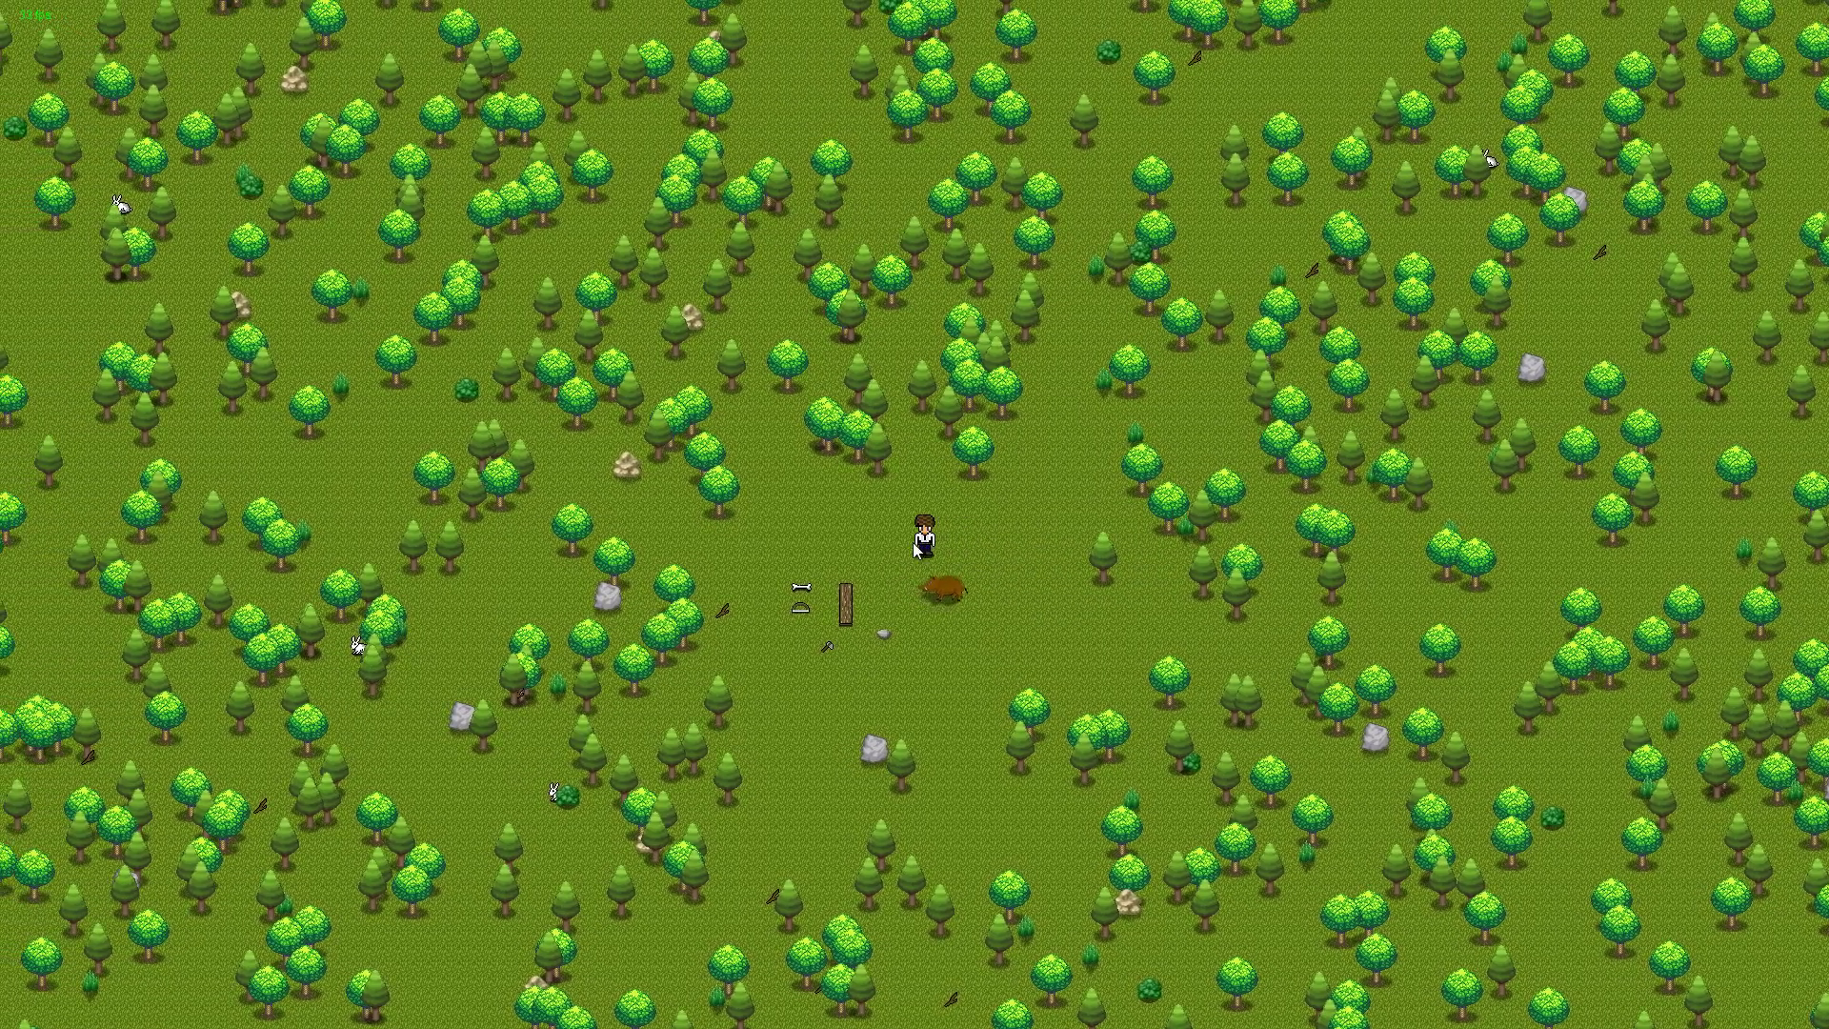
pyautogui.press('Left')
pyautogui.press('Down')
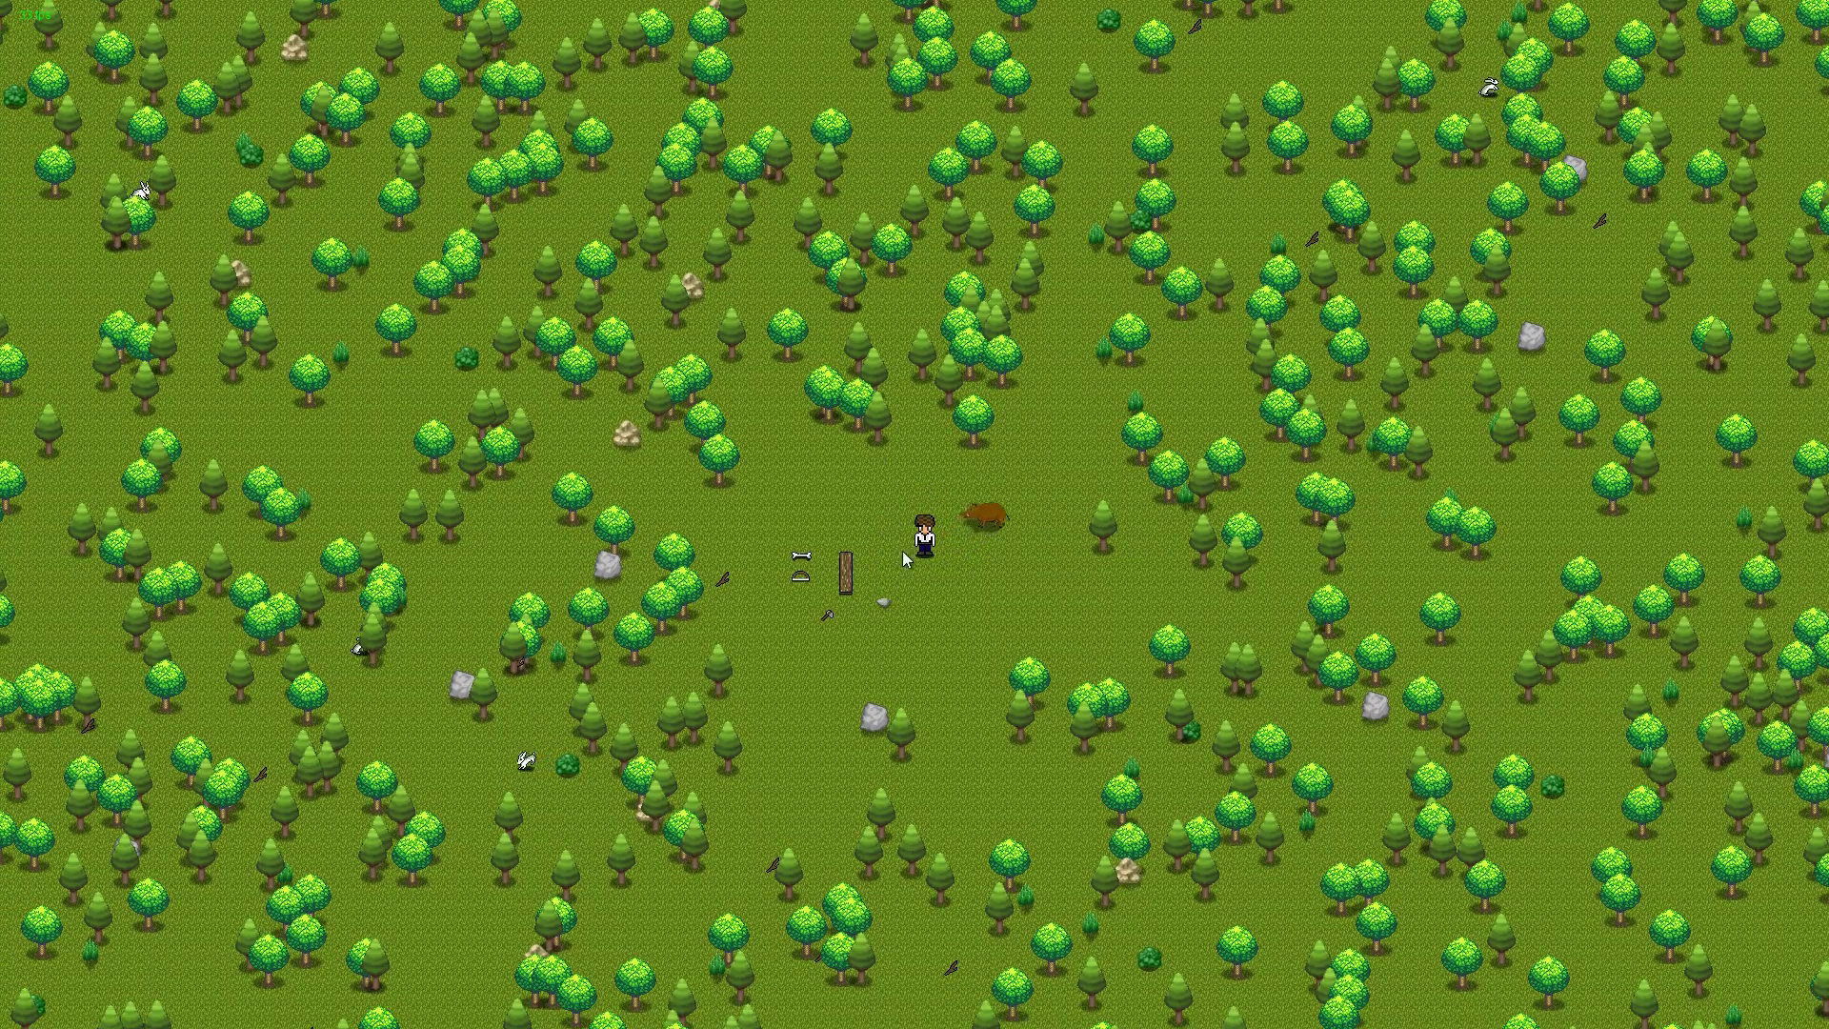
pyautogui.press('Left')
pyautogui.press('Left')
pyautogui.press('Down')
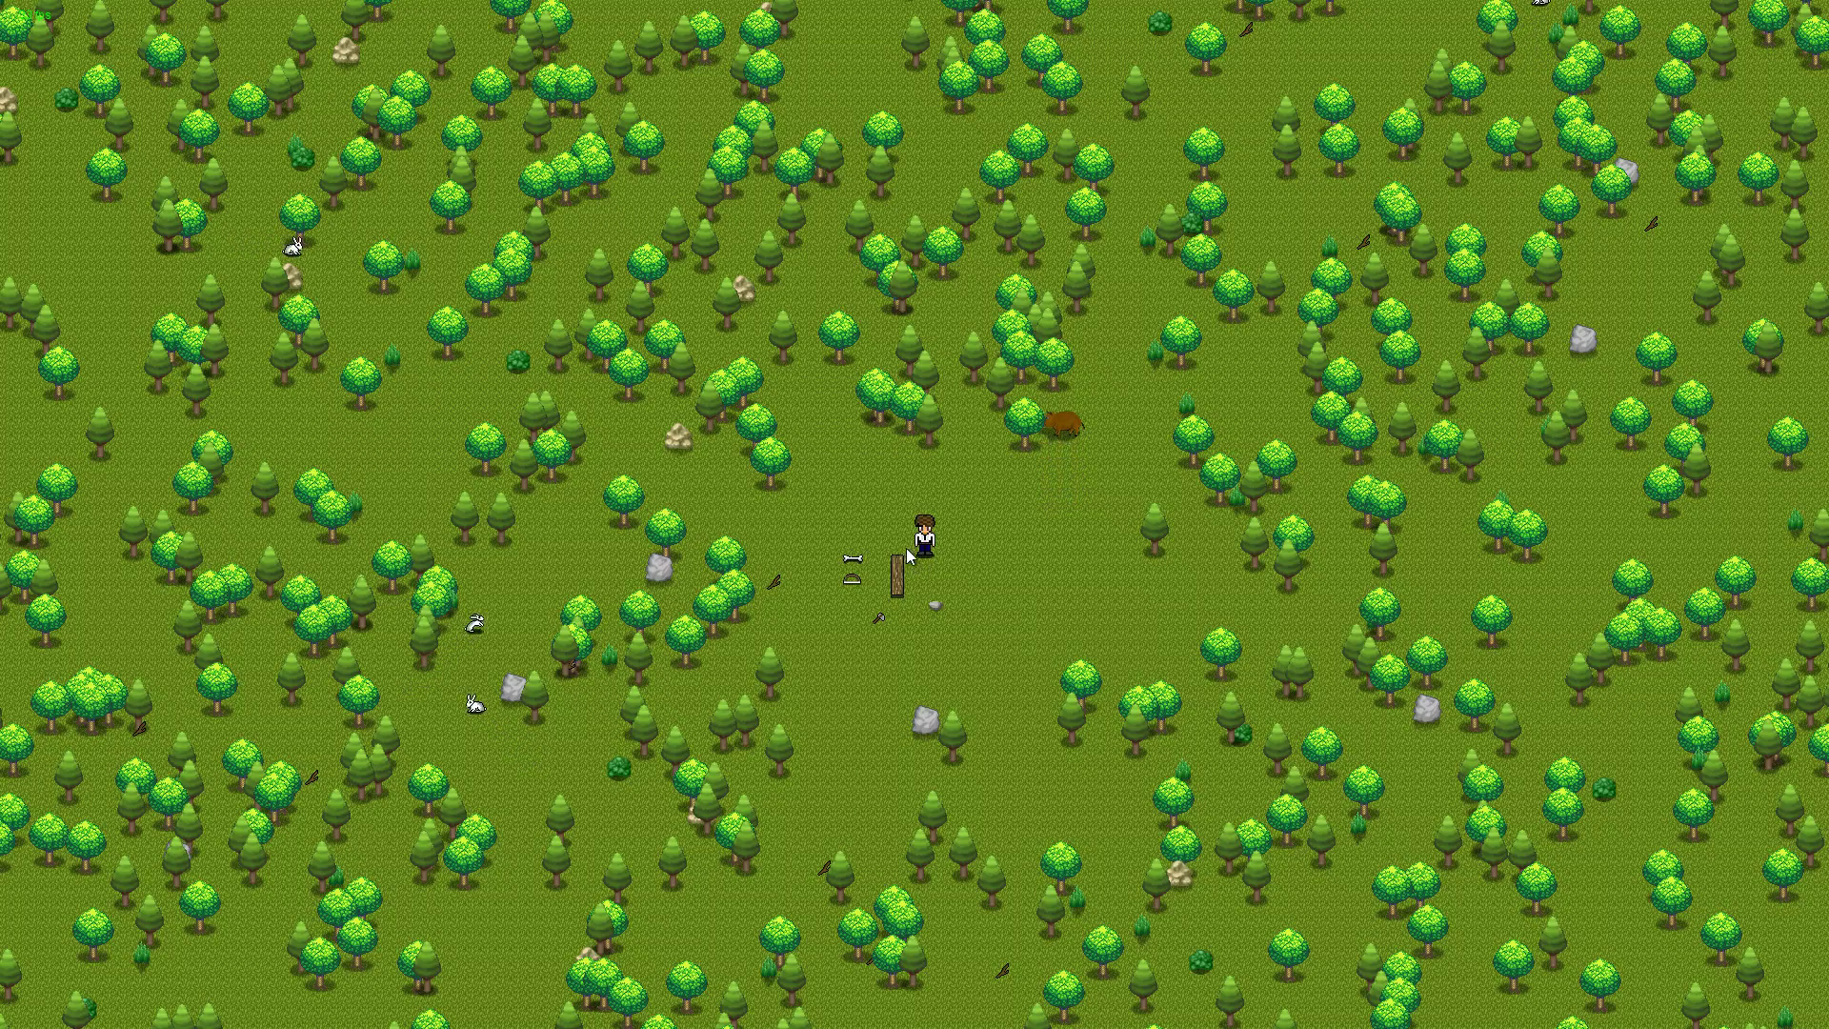
pyautogui.press('Left')
pyautogui.press('Up')
pyautogui.press('Left')
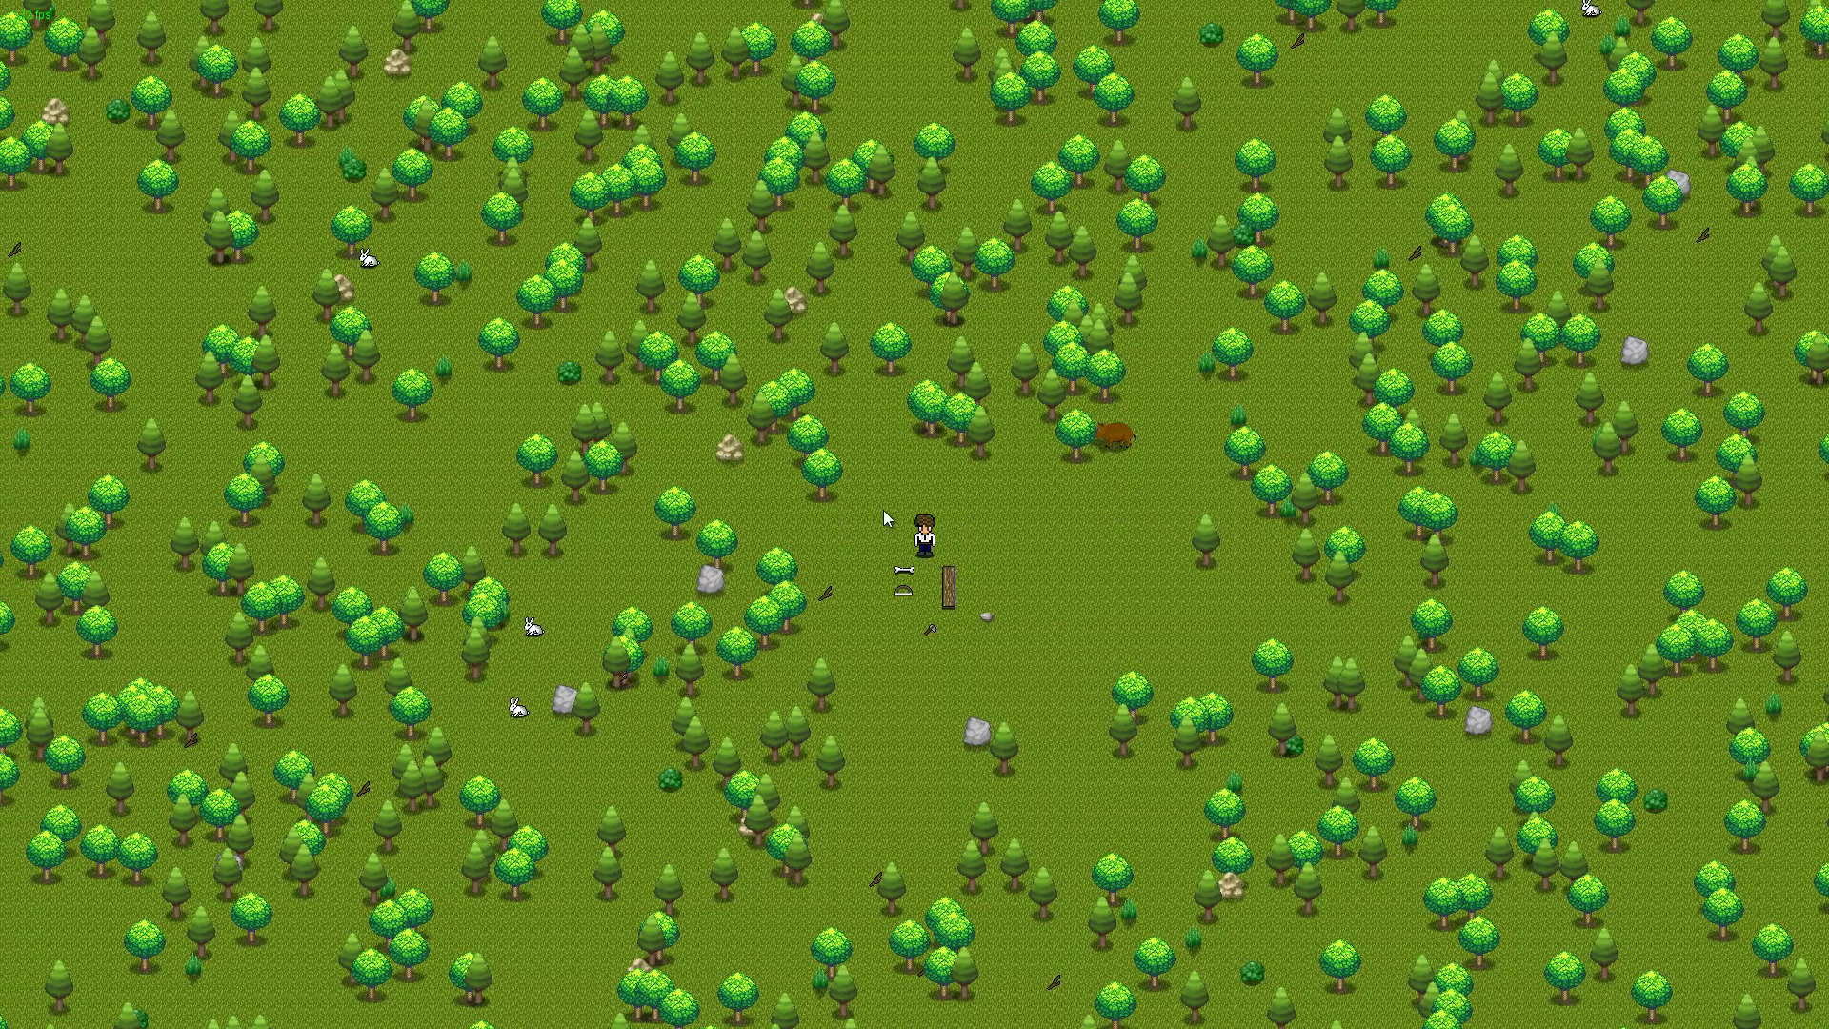
# Walk back past the dropped items toward the log, ending directly beneath it
pyautogui.press('Right')
pyautogui.press('Down')
pyautogui.press('Up')
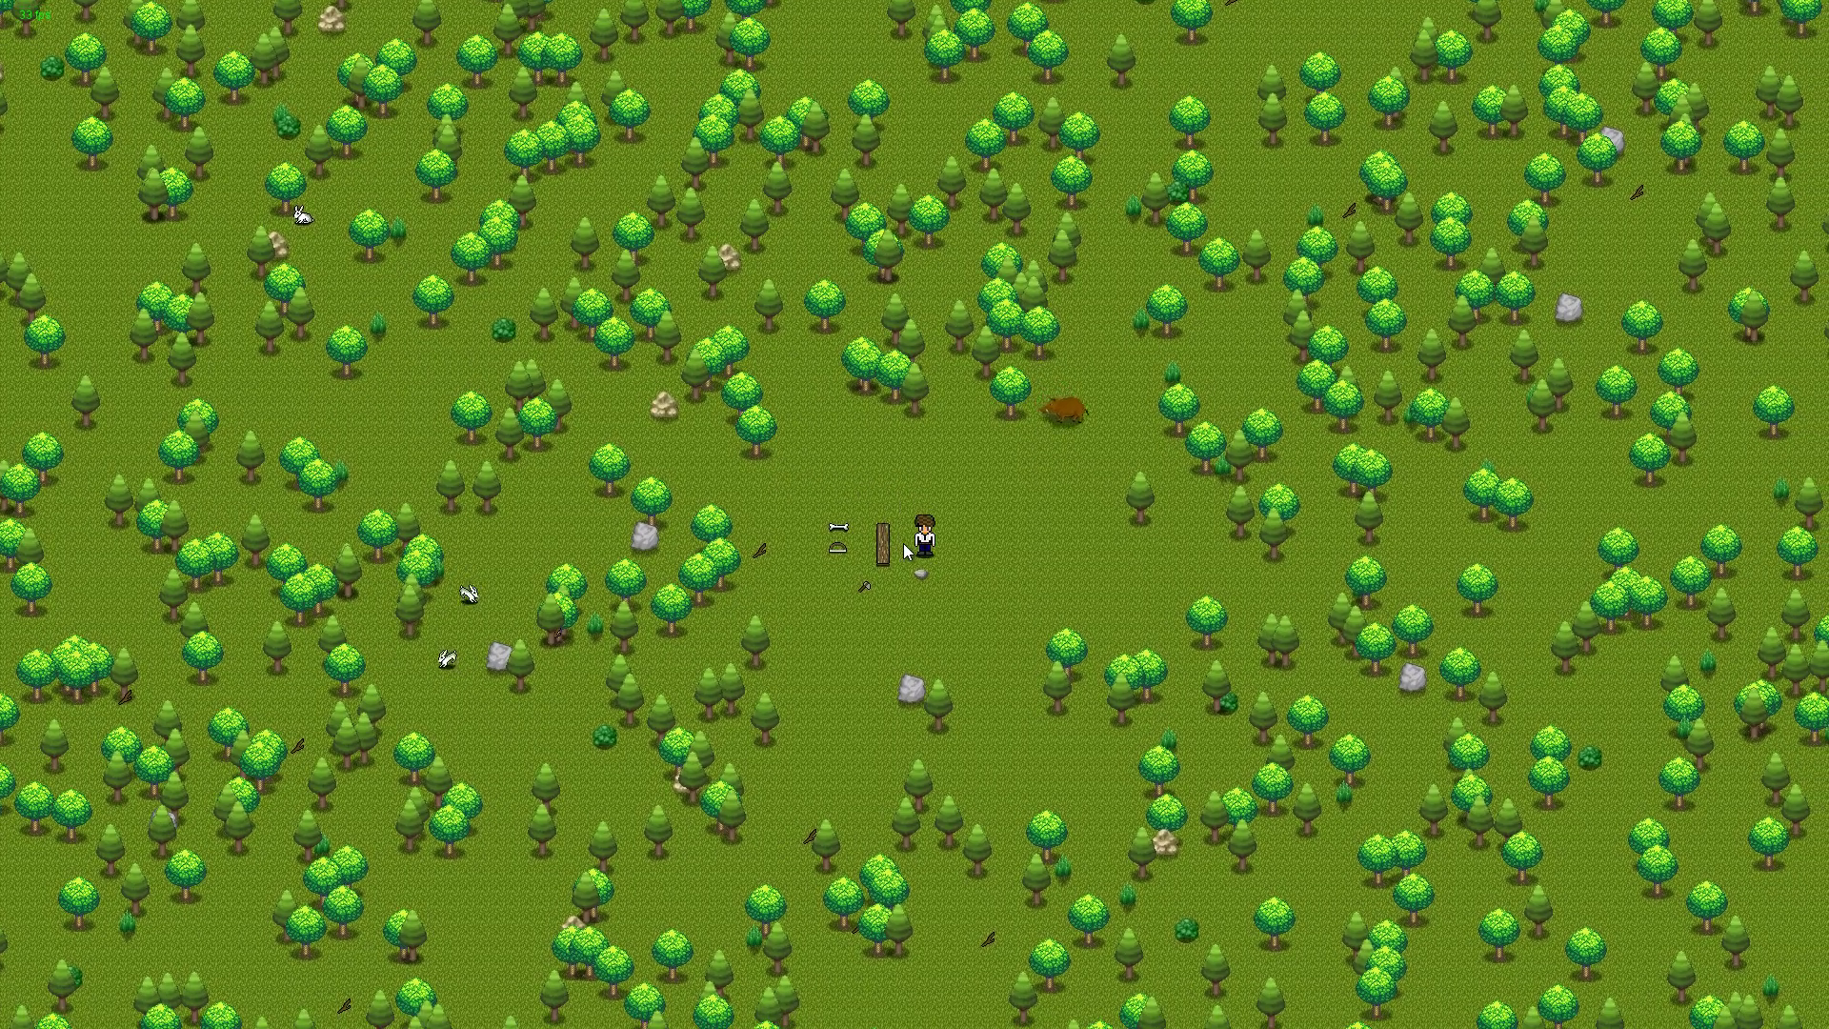
pyautogui.press('Down')
pyautogui.press('Up')
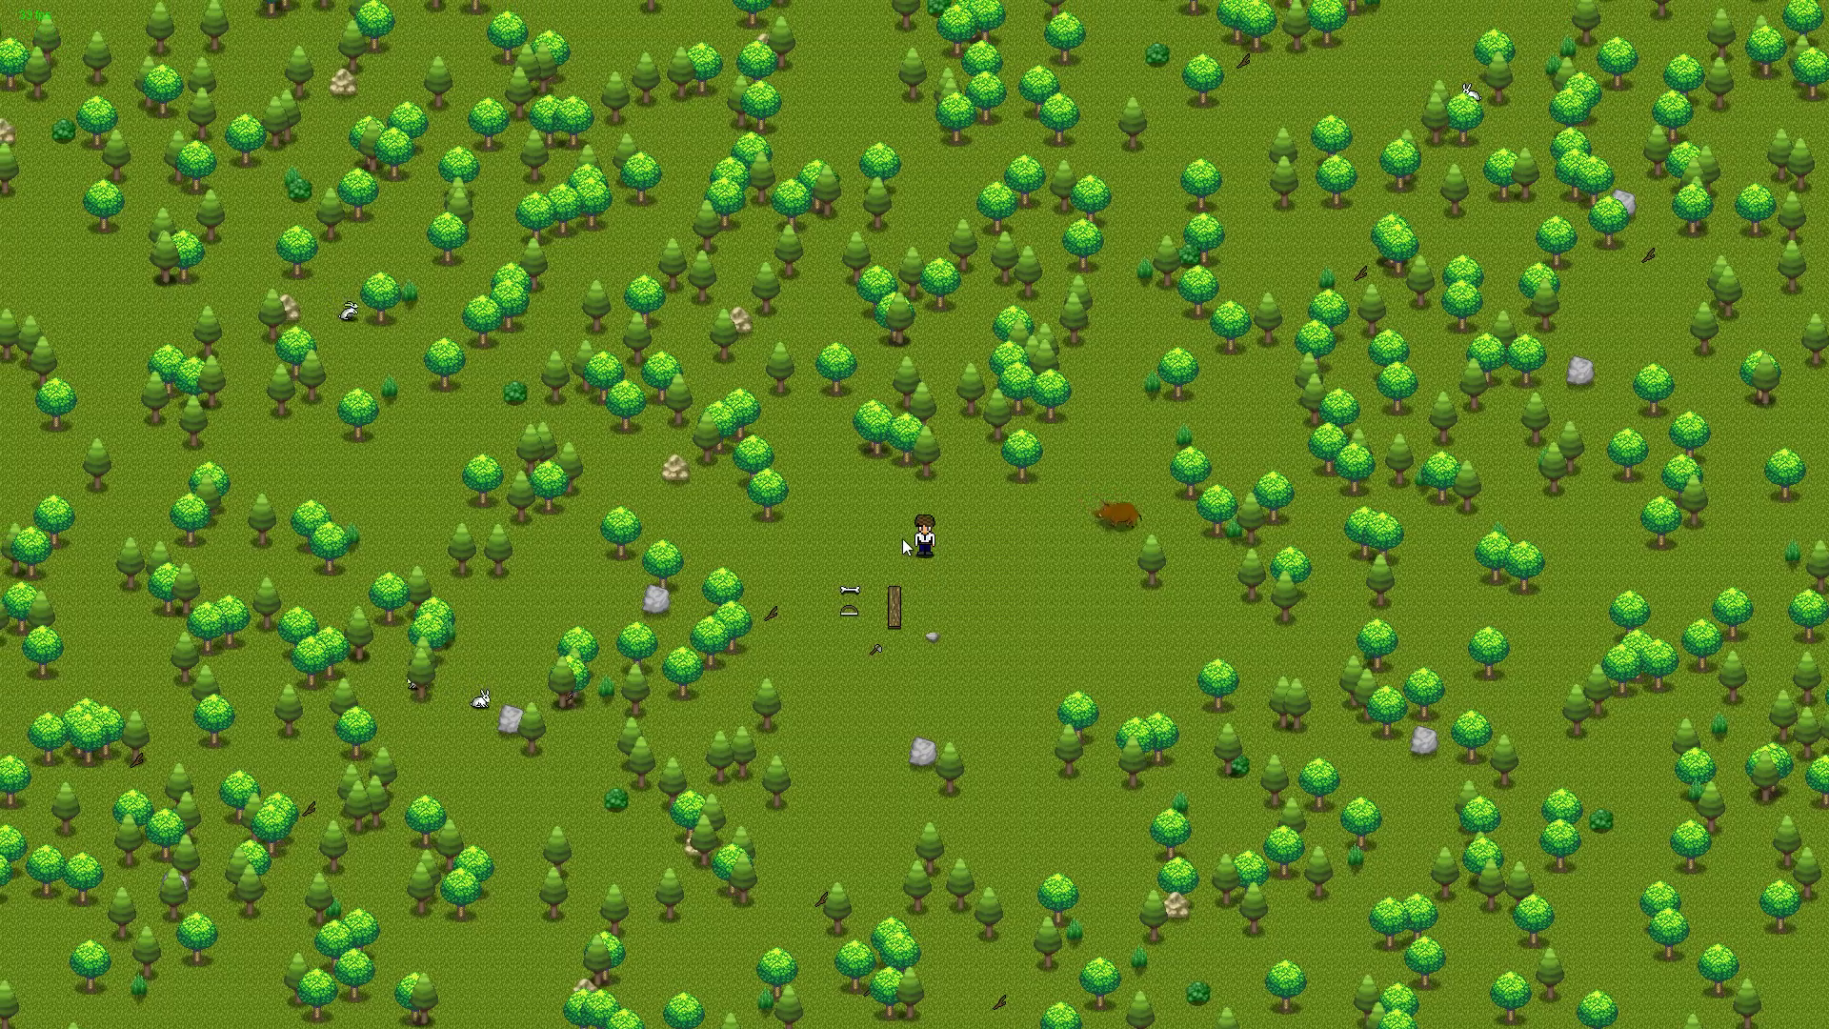
pyautogui.press('Up')
pyautogui.press('Down')
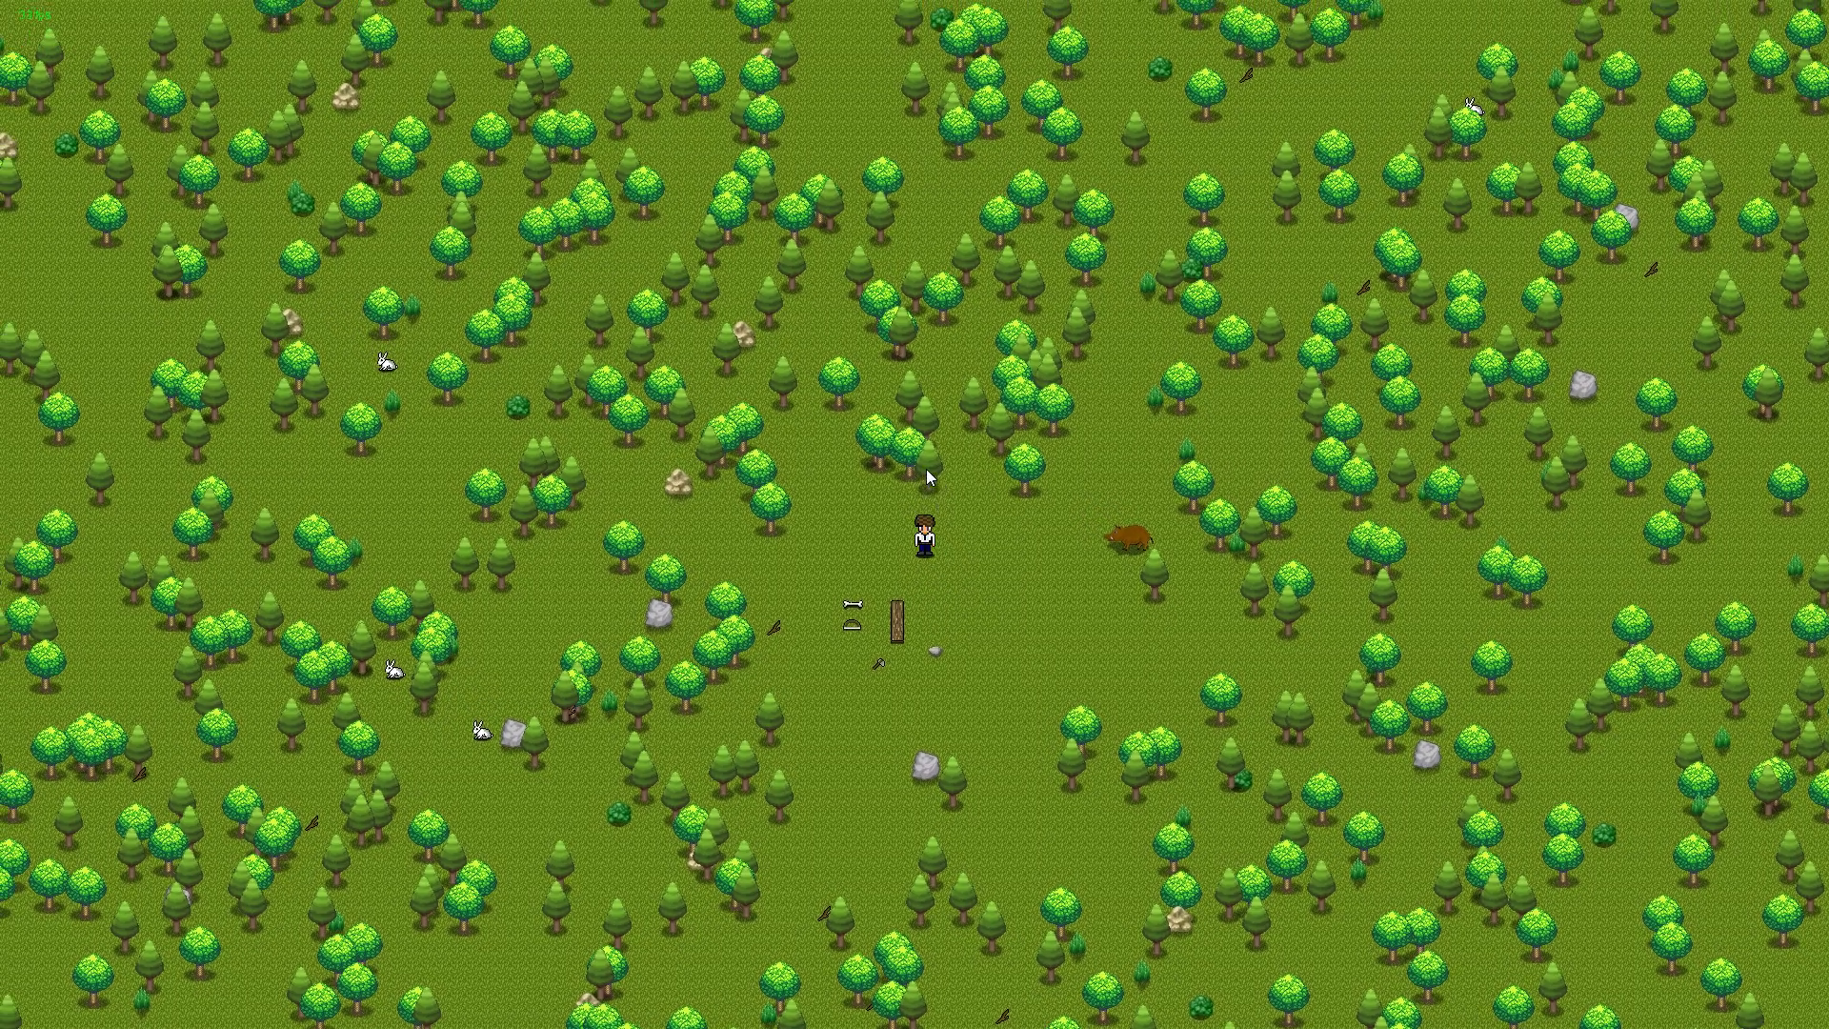
pyautogui.press('Down')
pyautogui.press('Down')
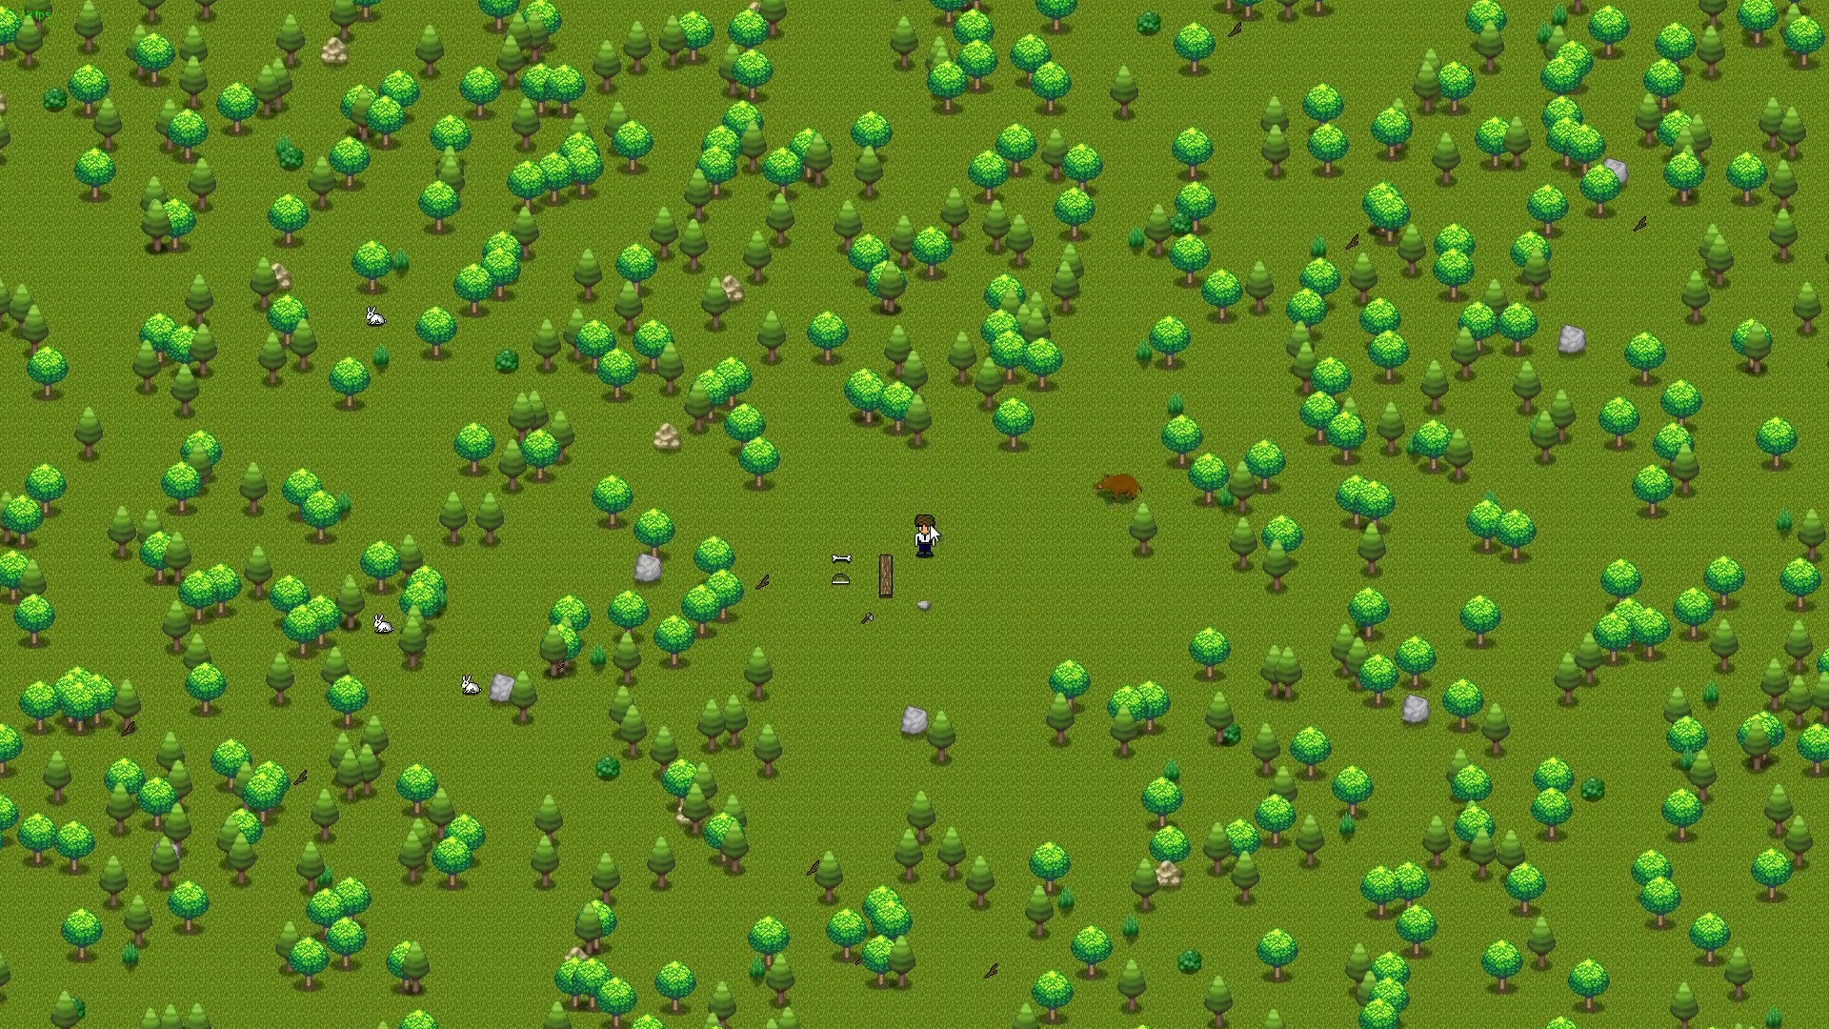
pyautogui.press('Down')
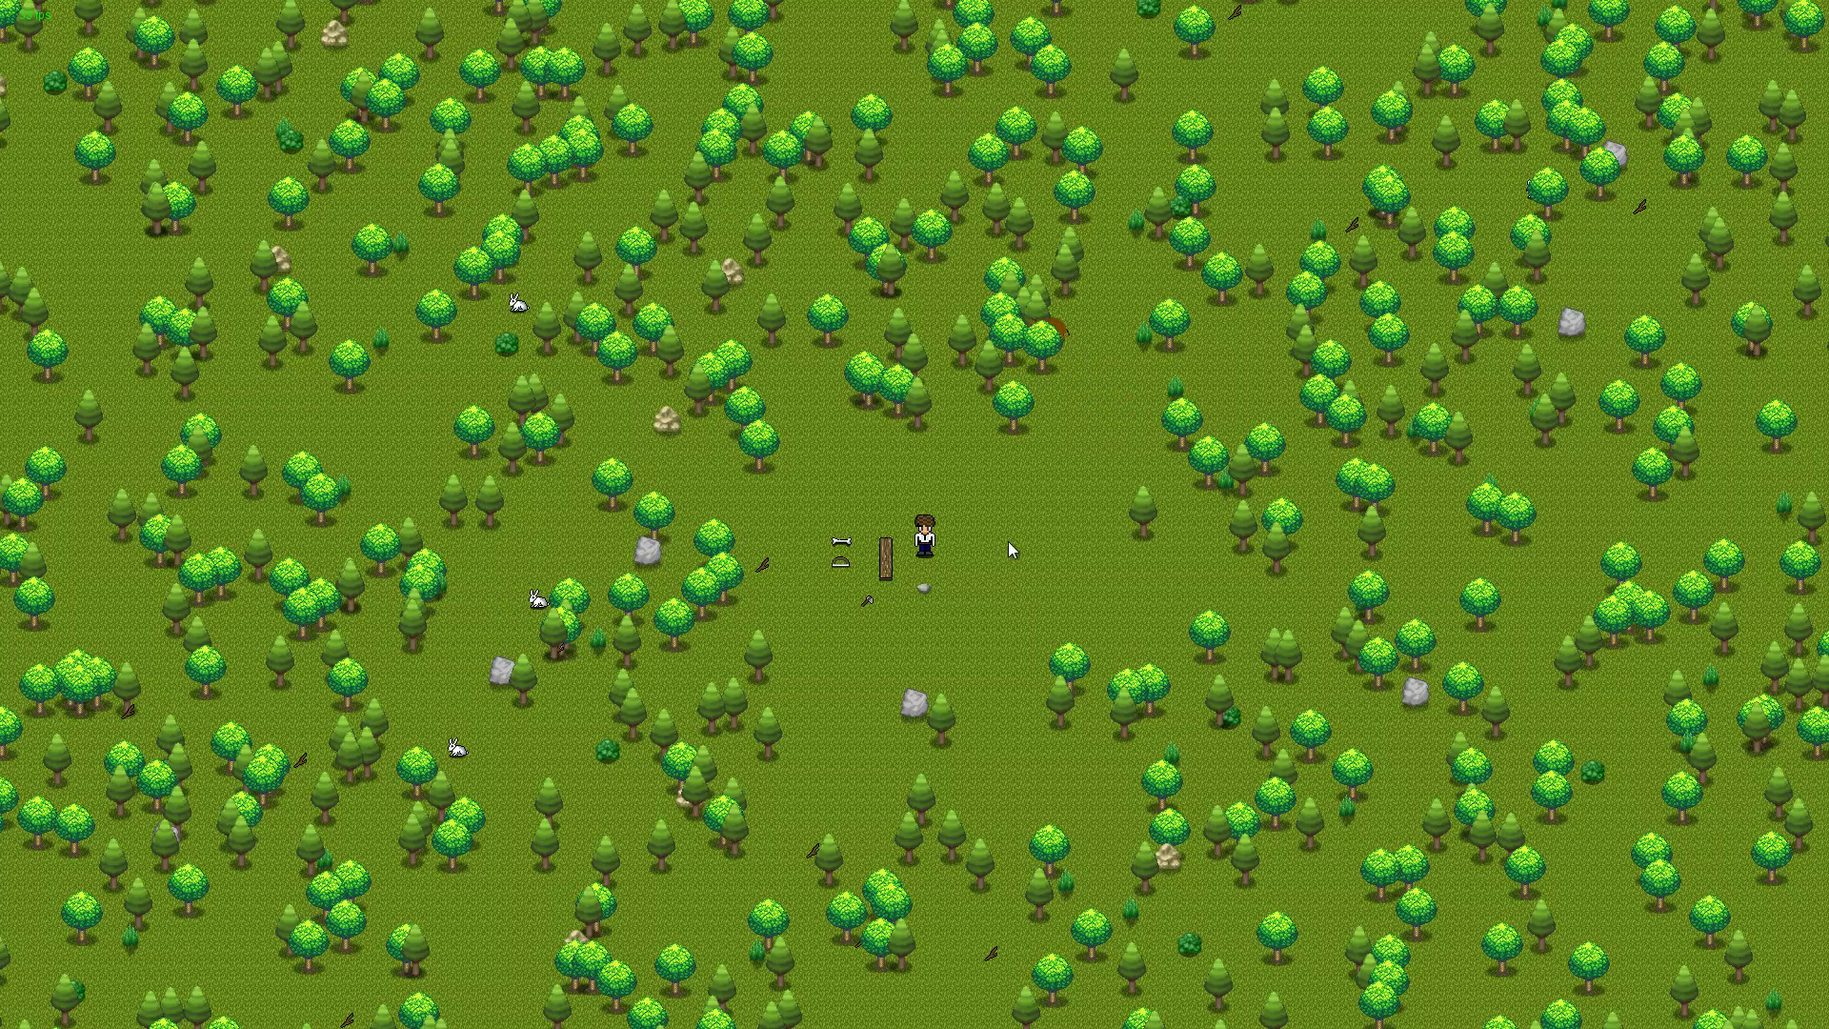
pyautogui.press('Right')
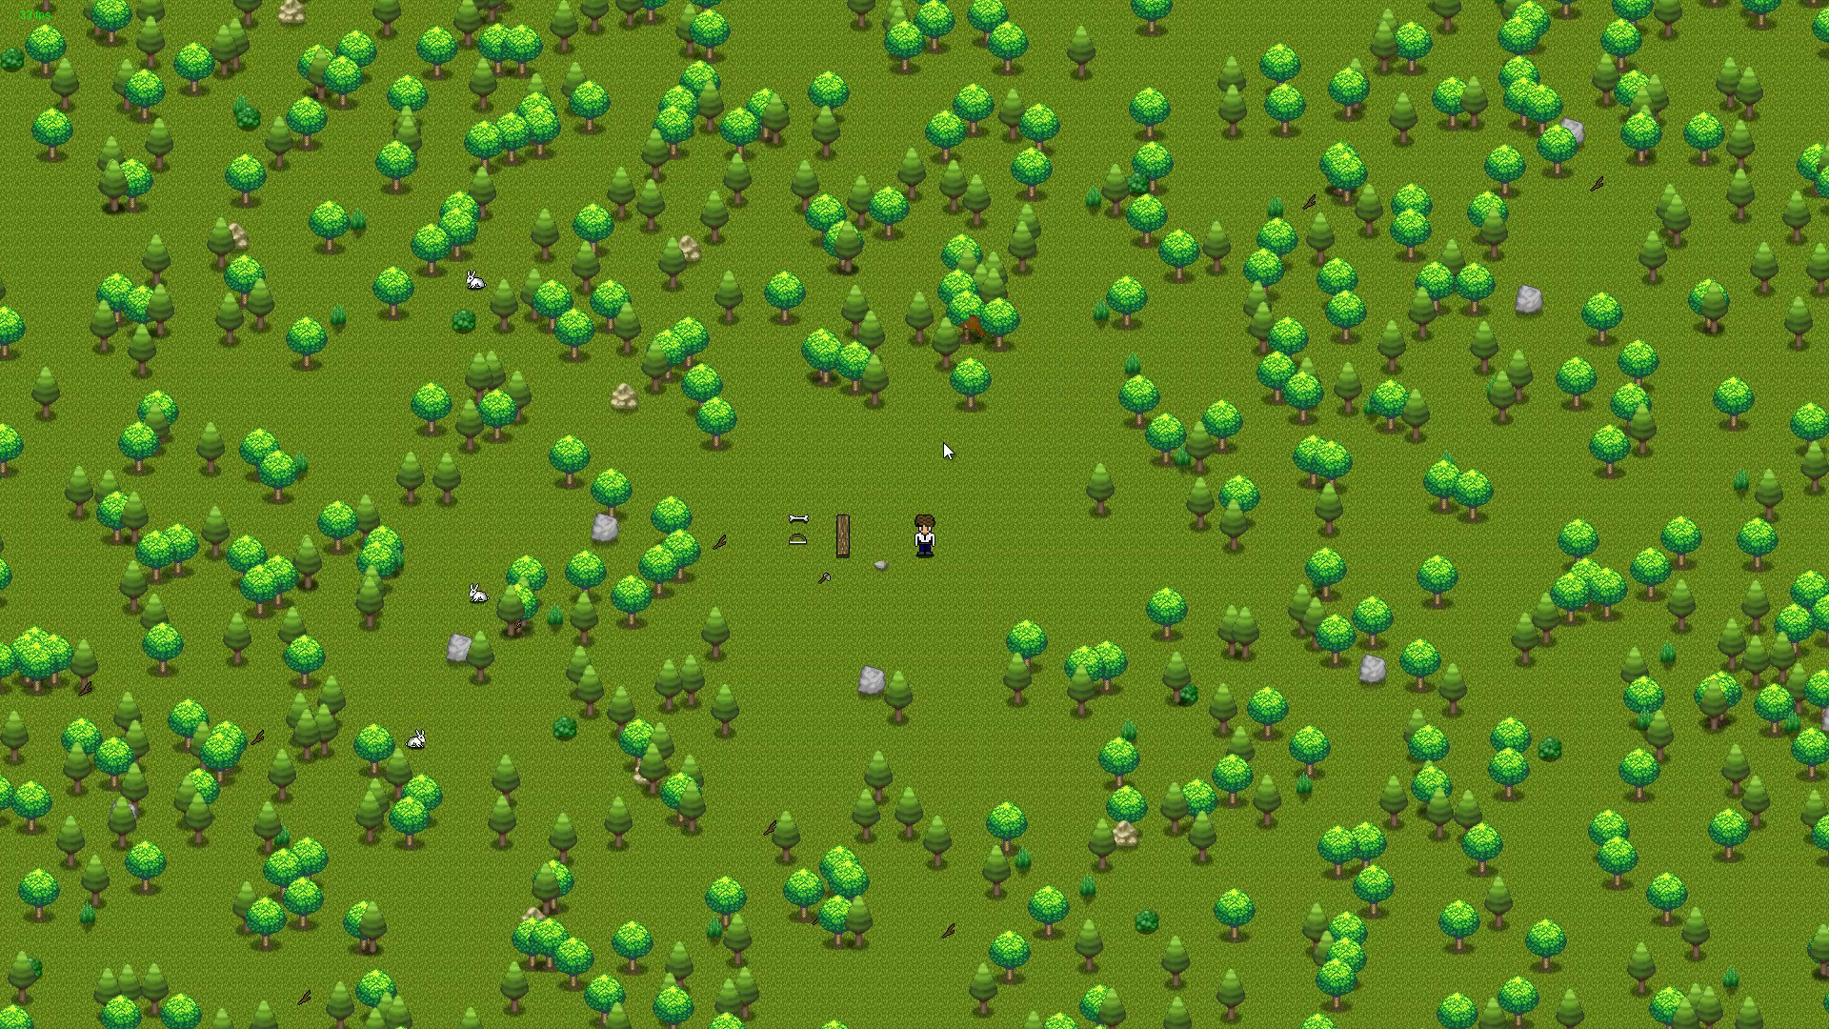
pyautogui.press('Down')
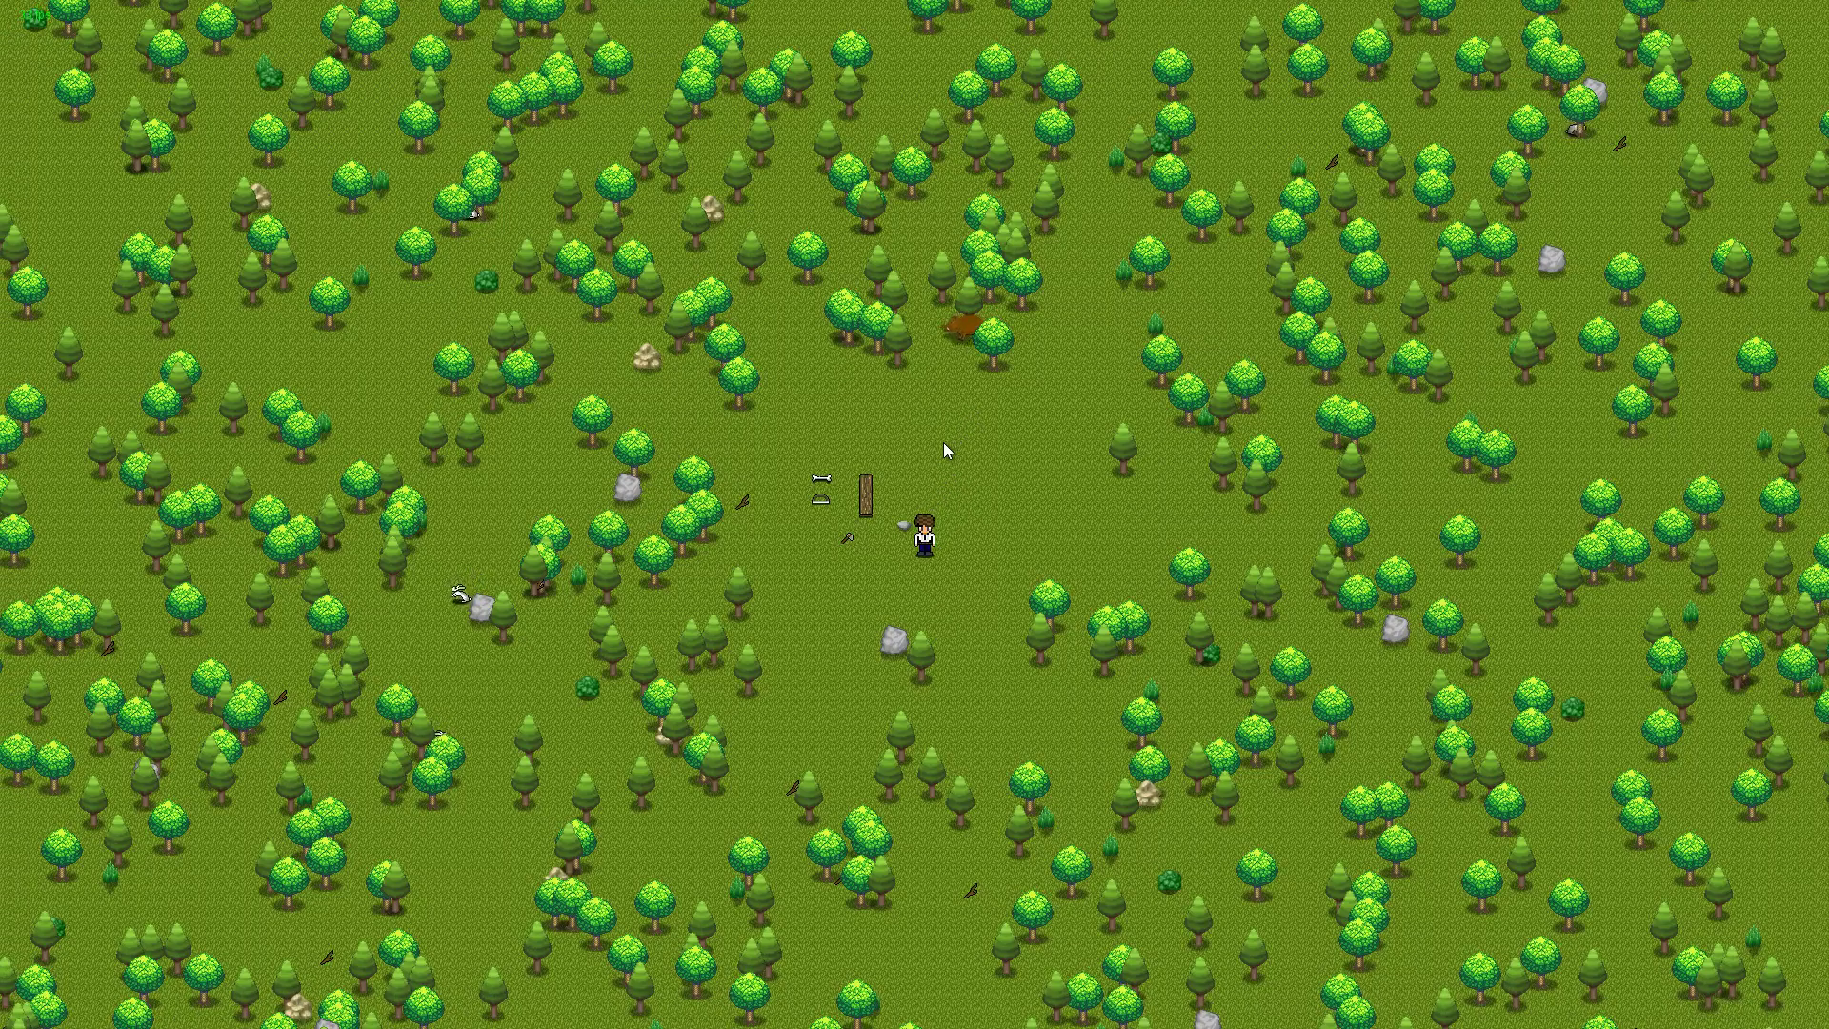
pyautogui.press('Down')
pyautogui.press('Up')
pyautogui.press('Left')
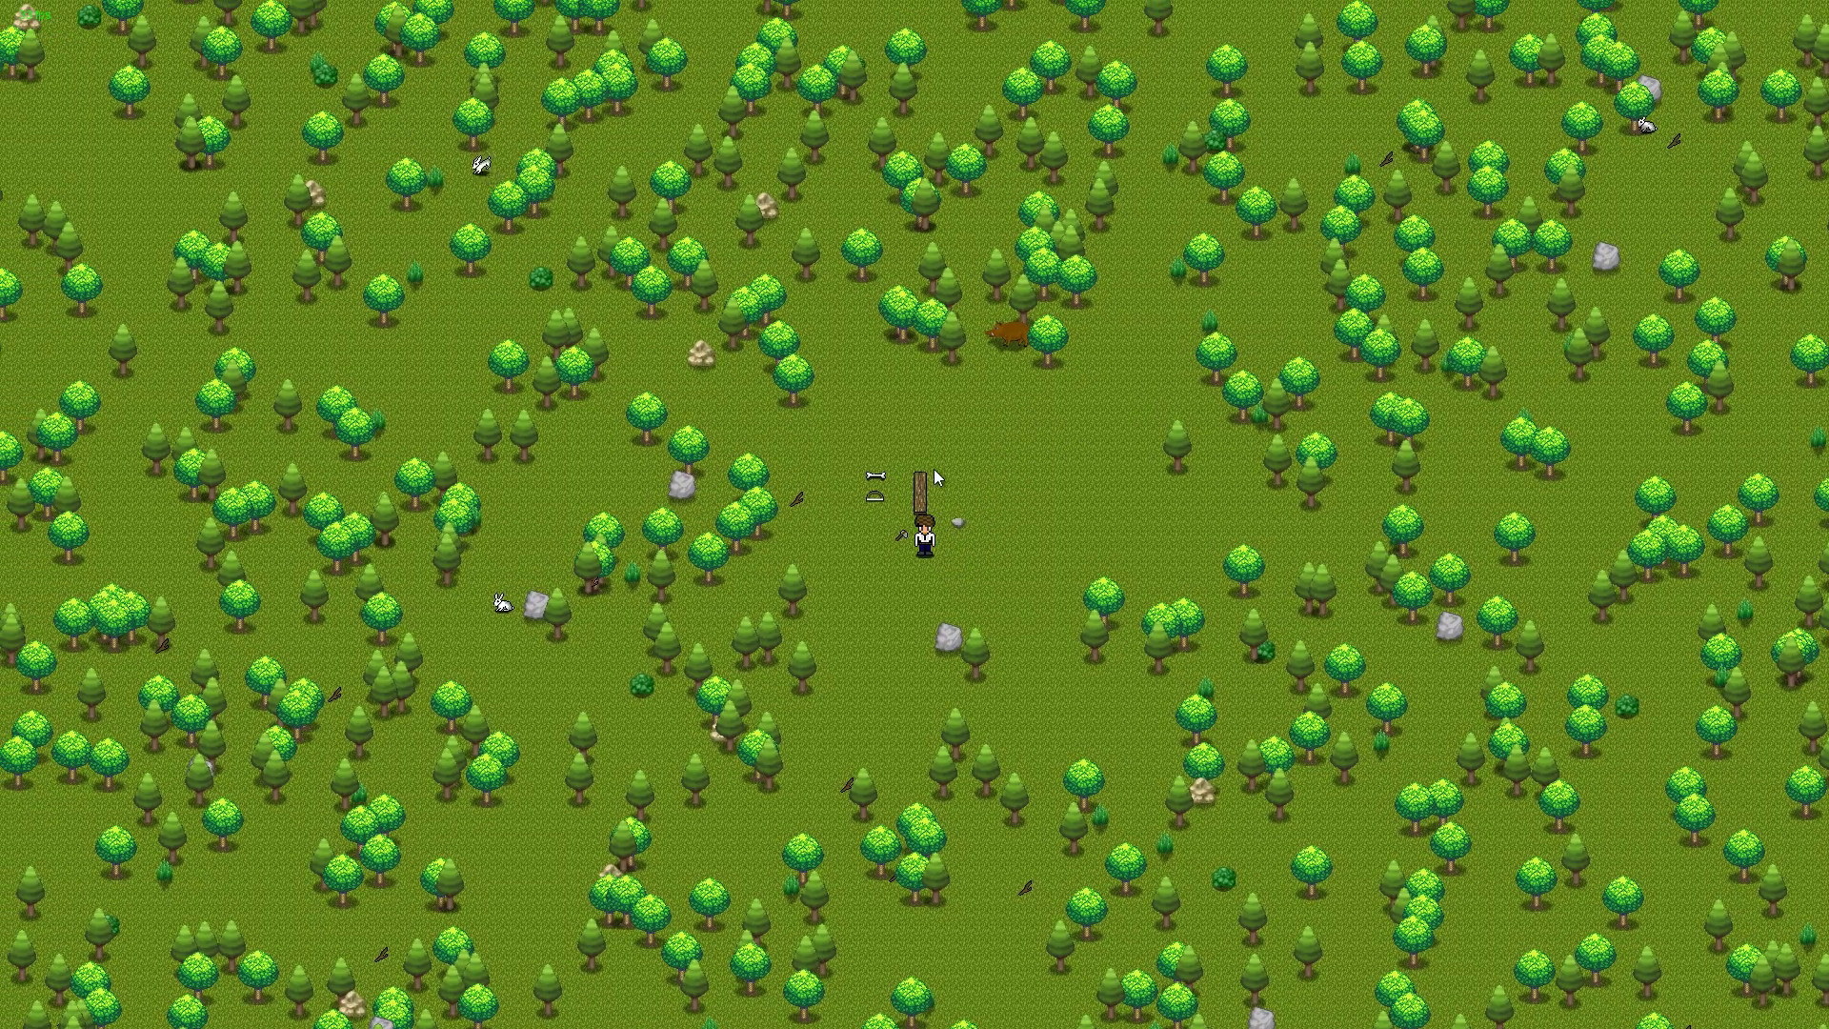